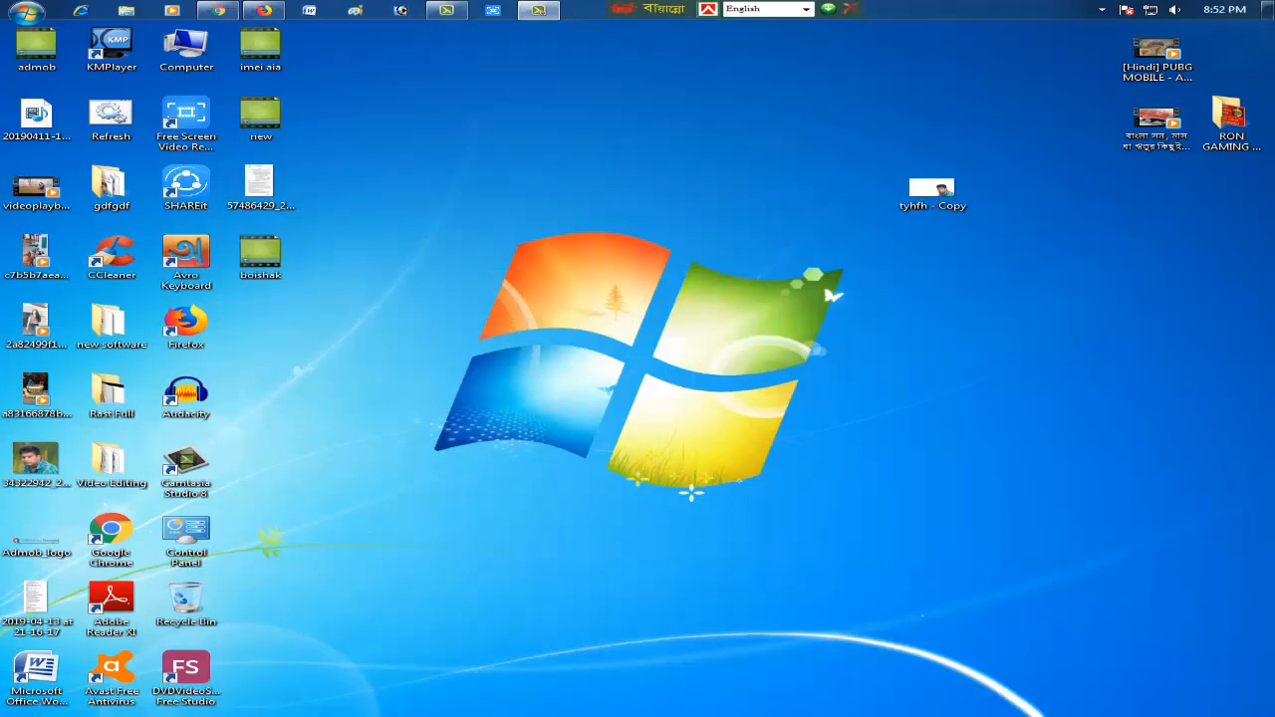
Switch to Firefox, open Thunkable from the top sites, and create a new app named Top10_Pro.
click(263, 9)
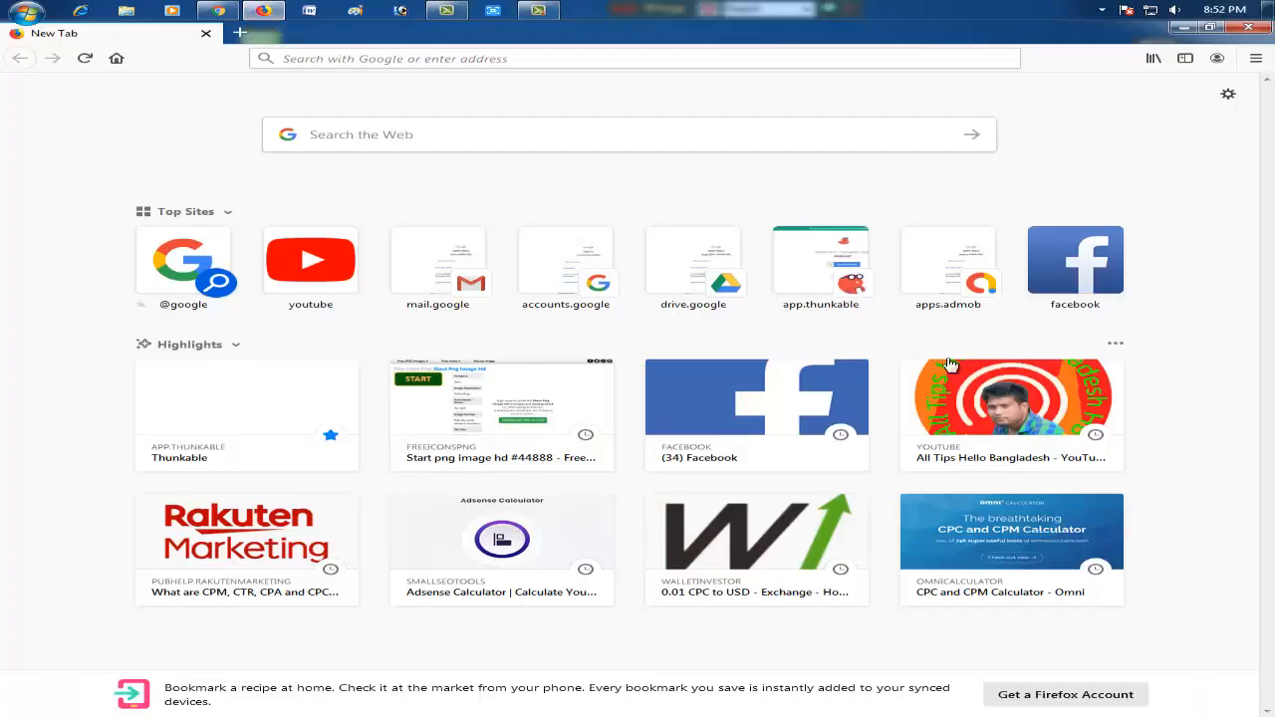
click(809, 260)
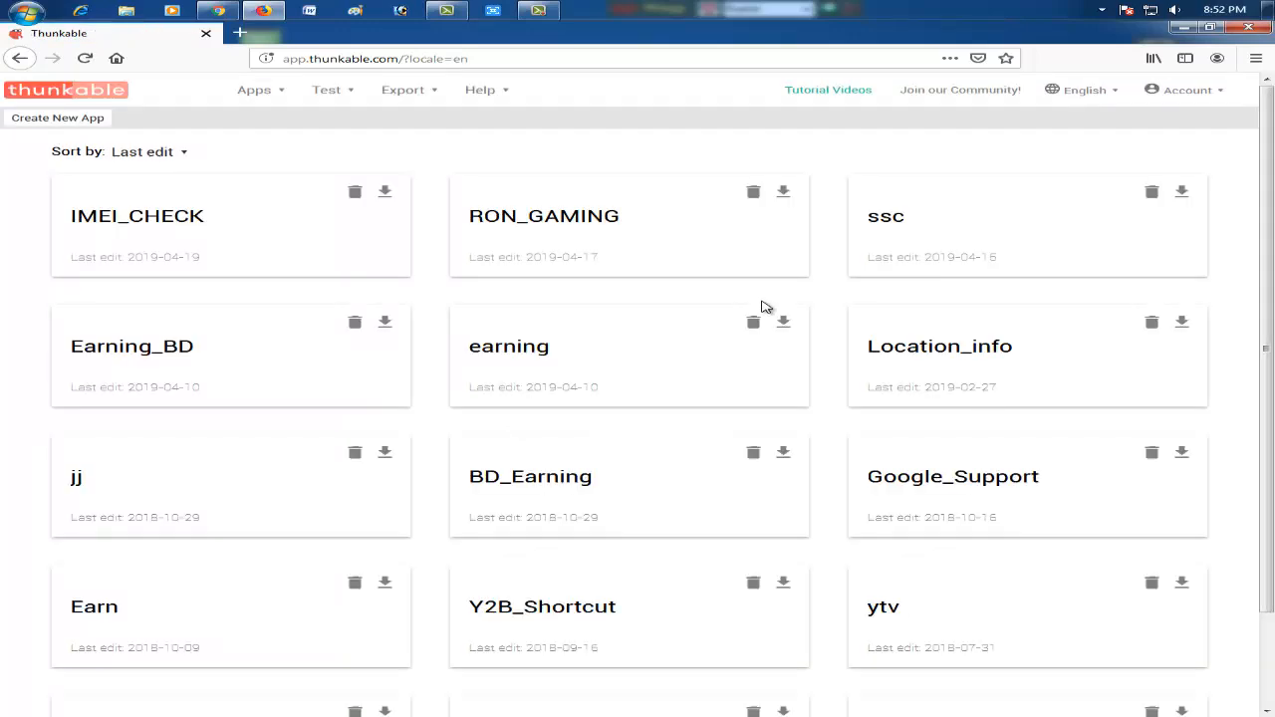
scroll(478, 333, down, 2)
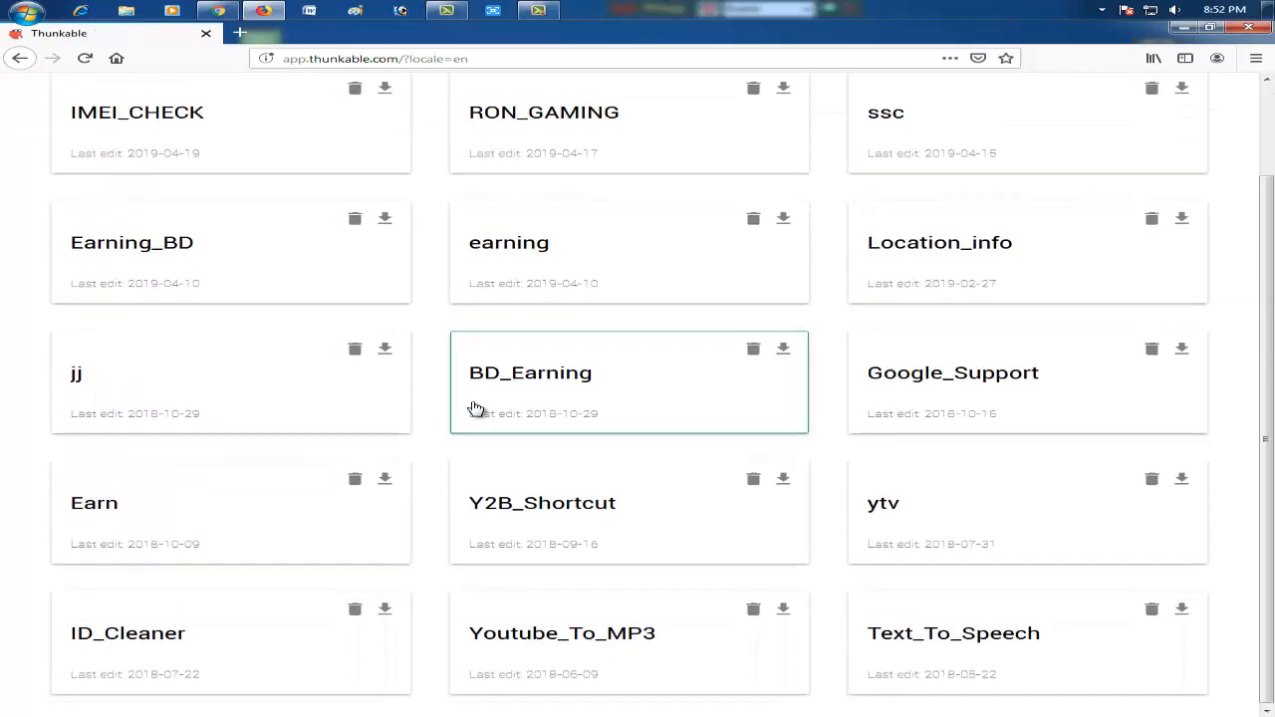
scroll(475, 409, up, 2)
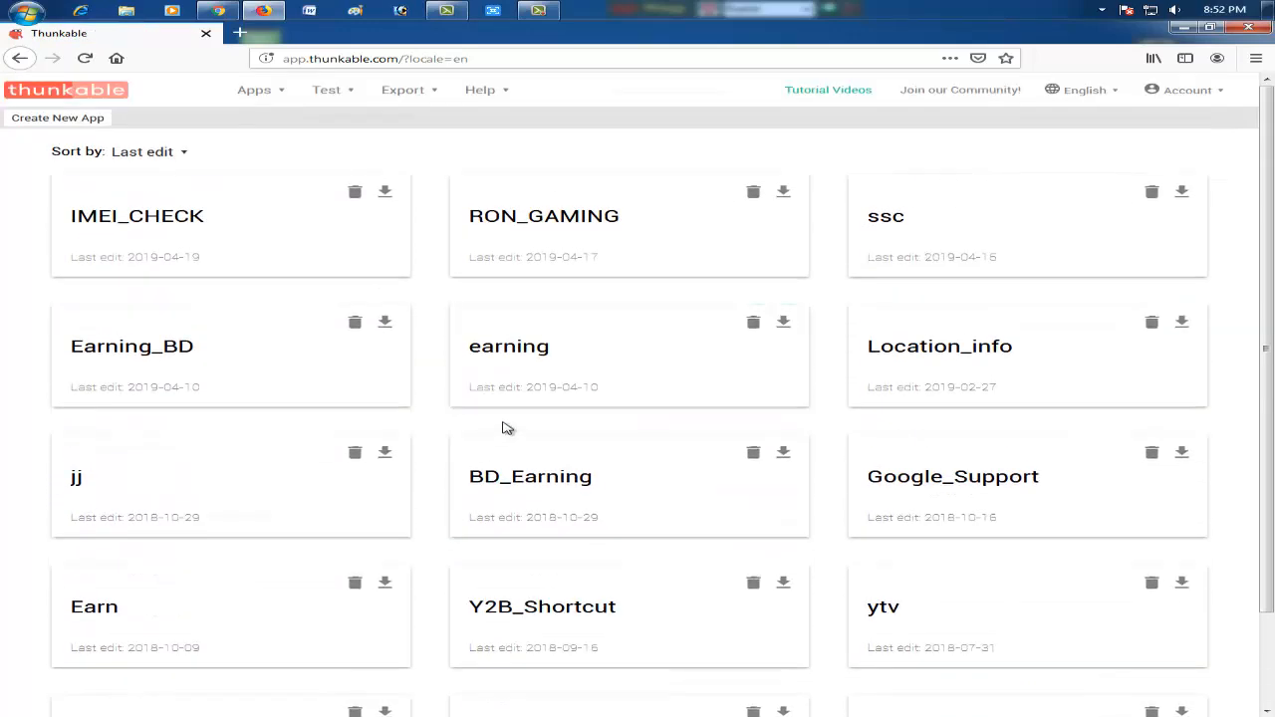
click(55, 119)
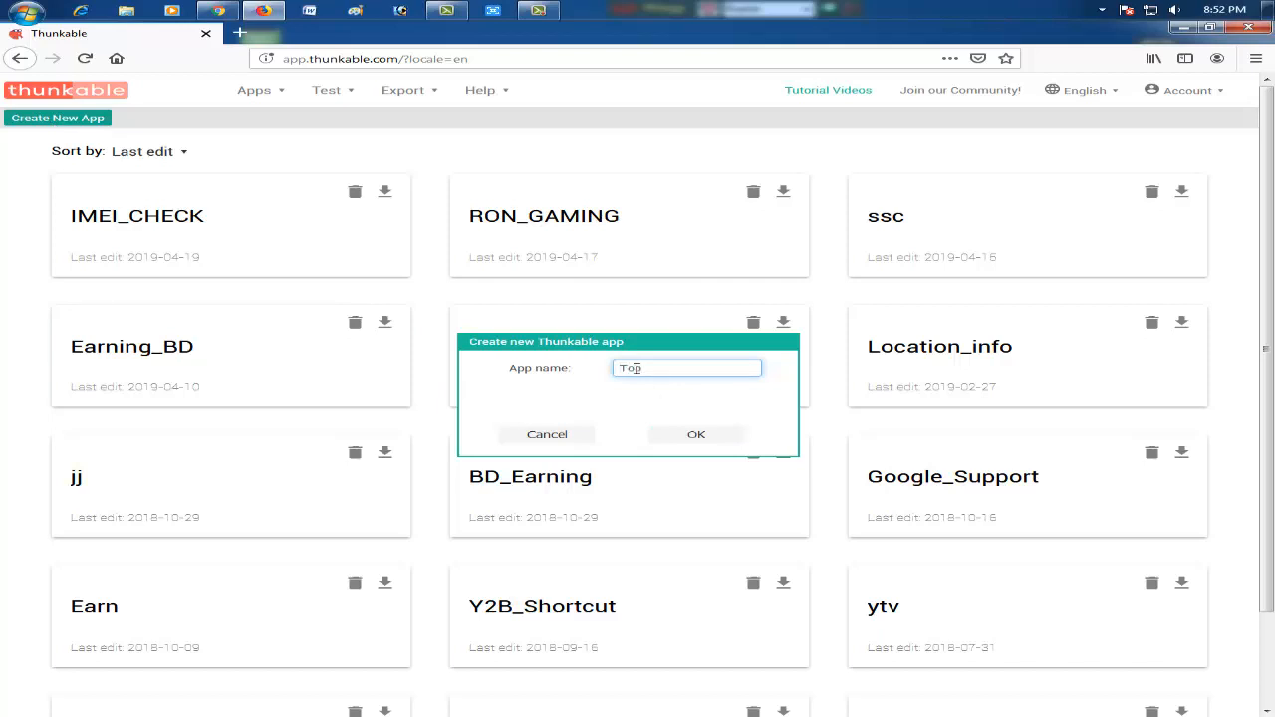
click(718, 446)
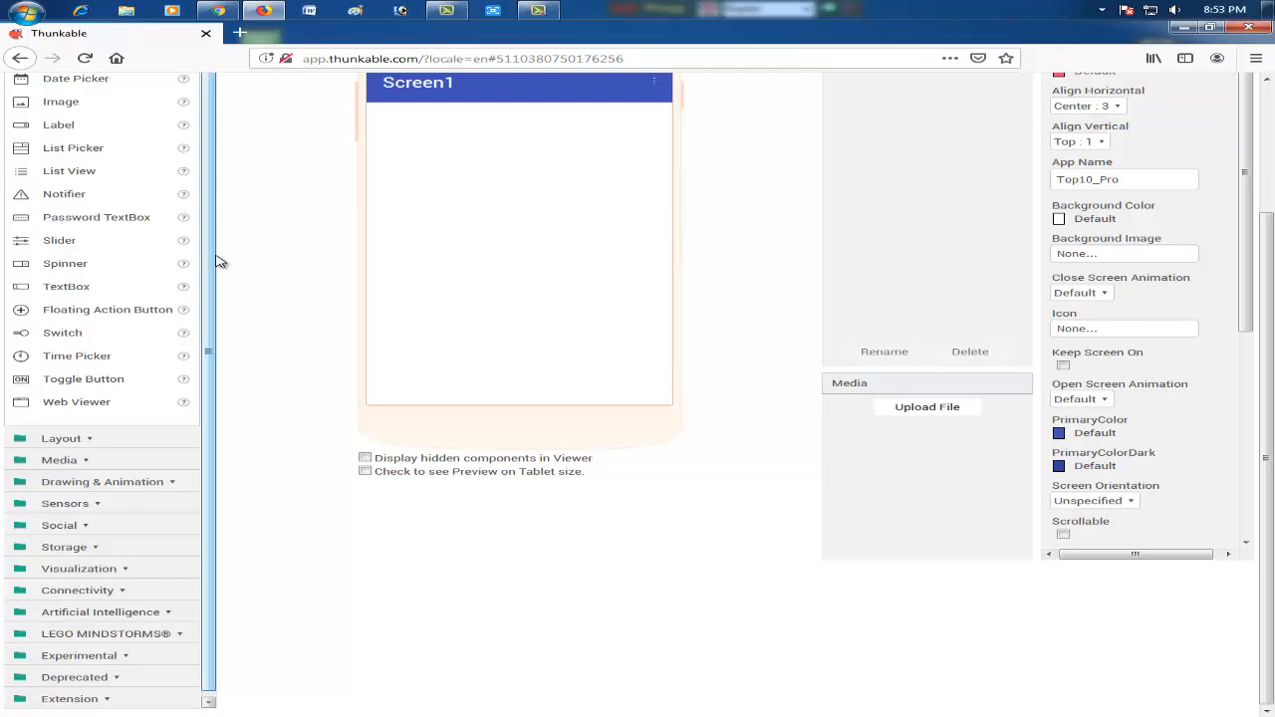
Turn off Title Visible for Screen1 to hide its title bar.
scroll(560, 425, up, 3)
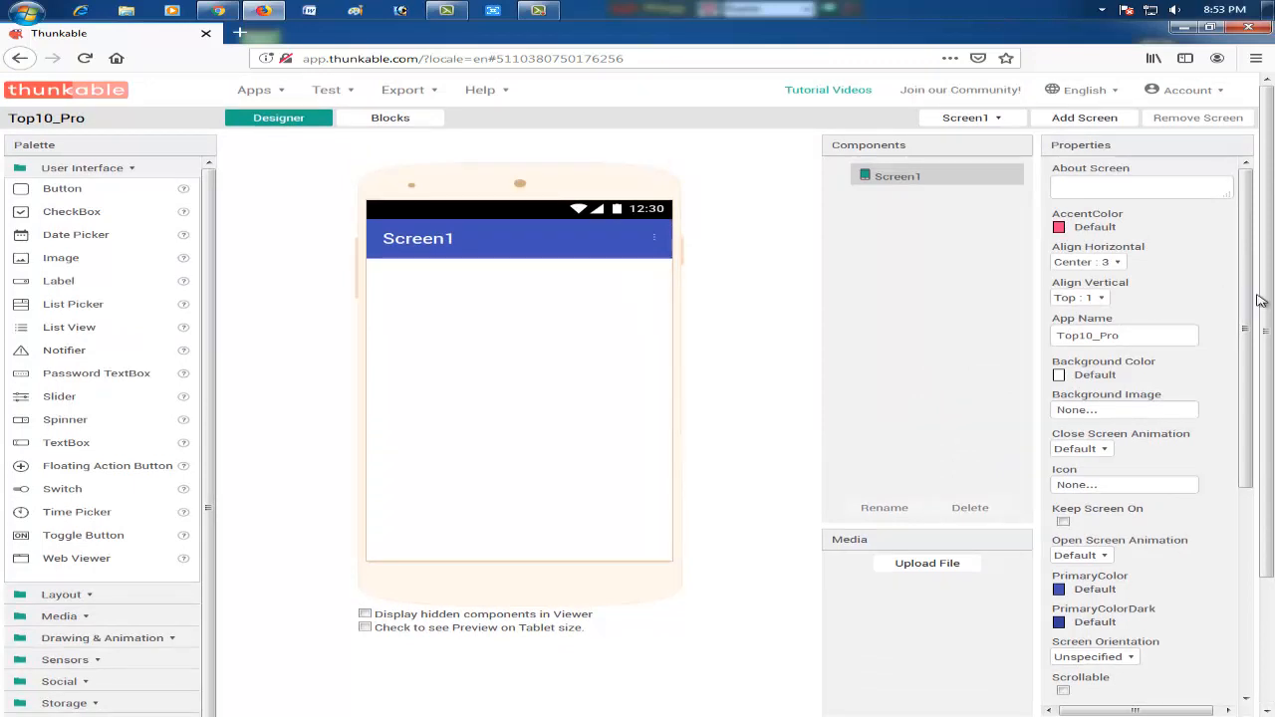
drag(1247, 308, 1244, 586)
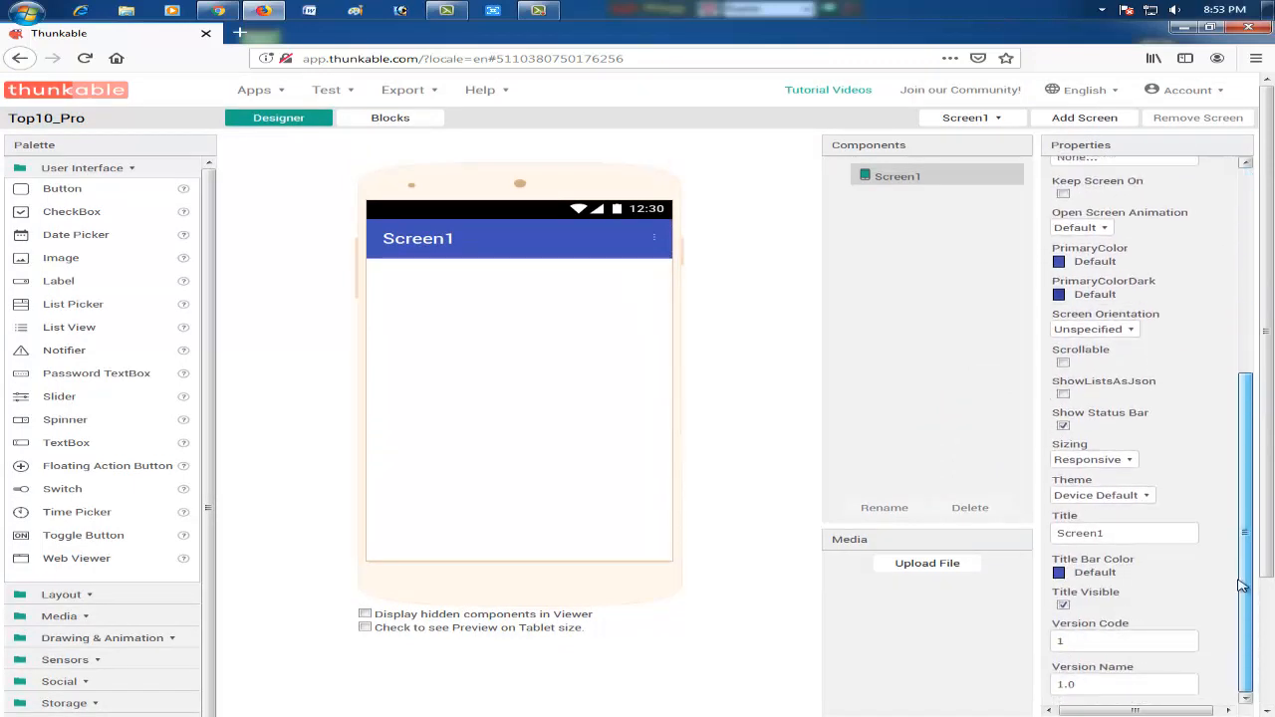
click(1063, 606)
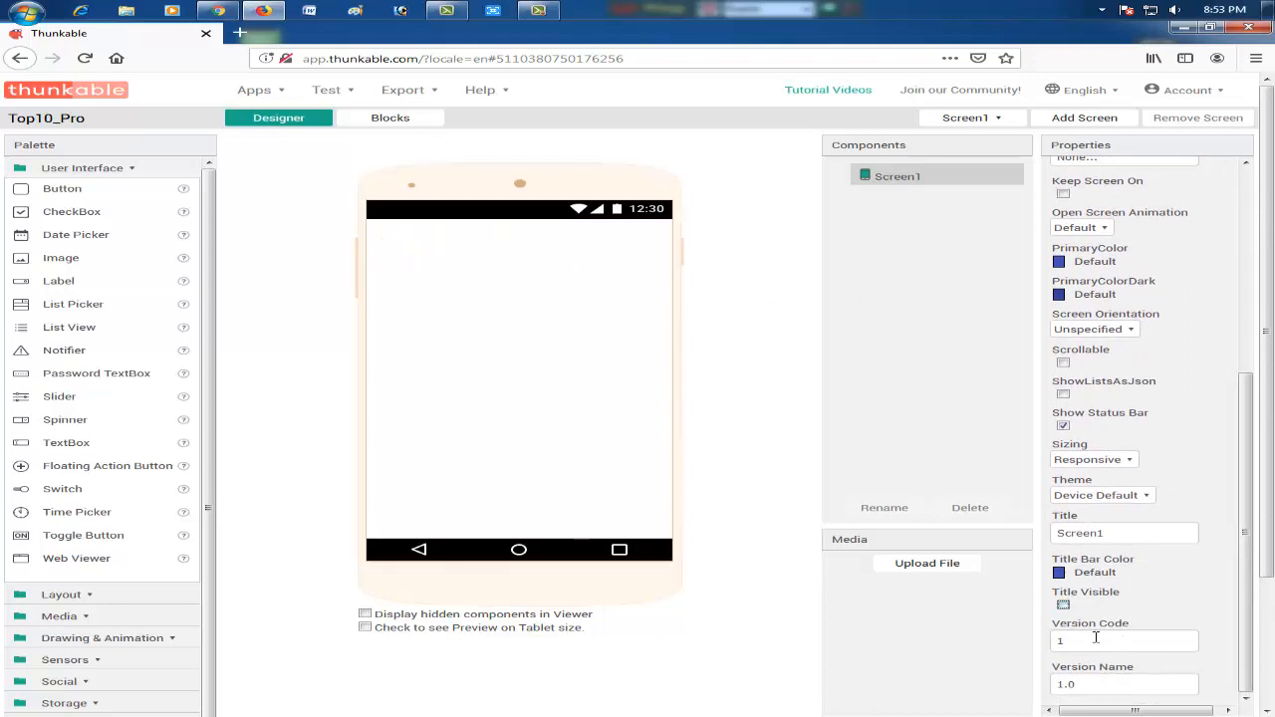
click(1063, 606)
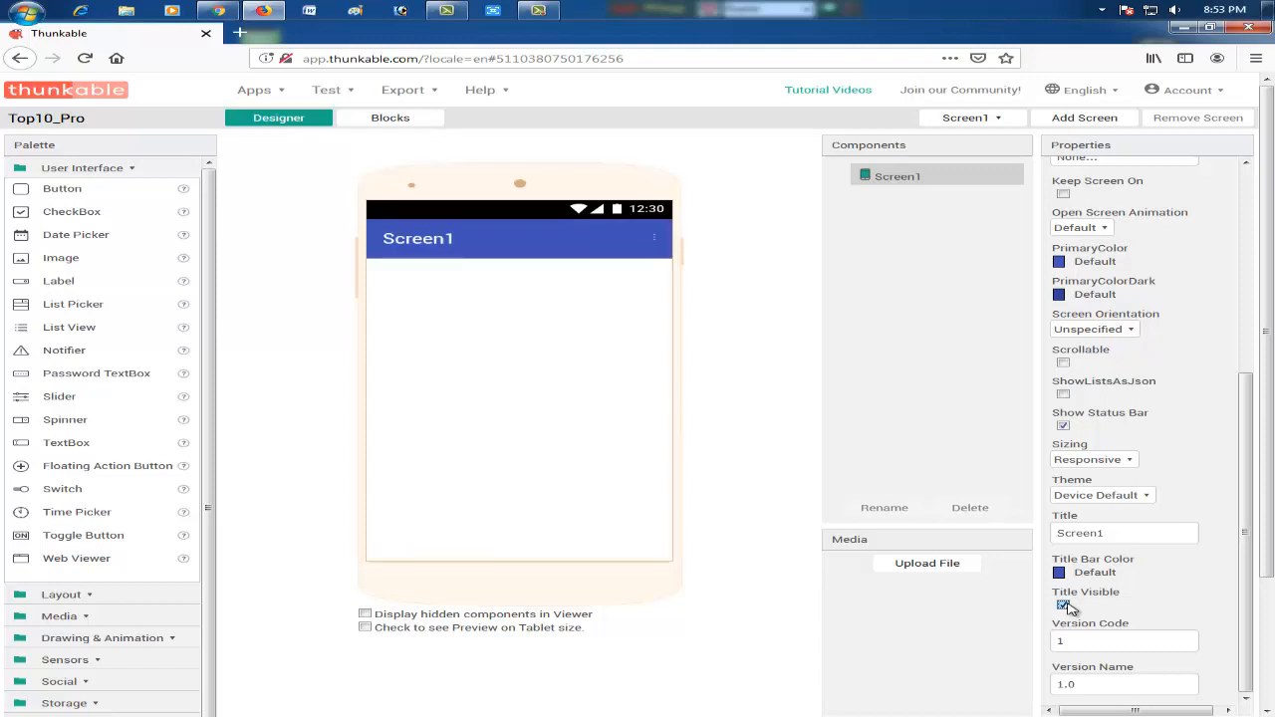
click(1063, 606)
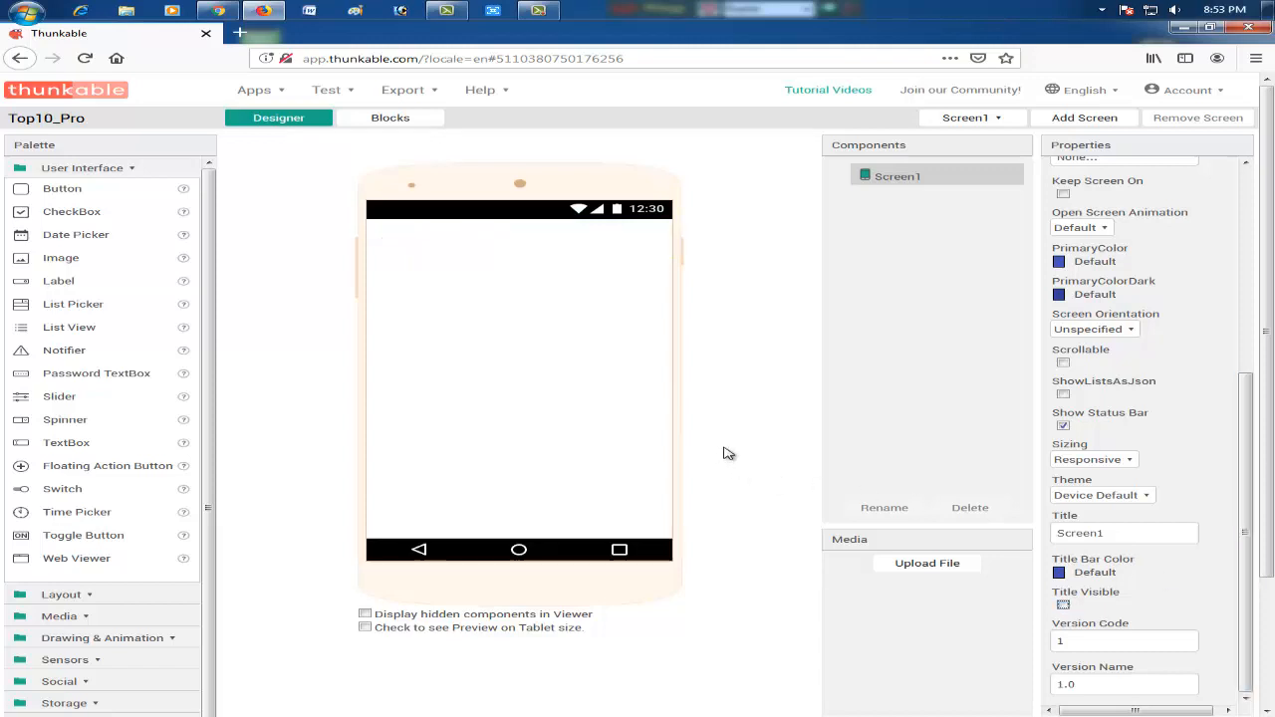
Try Gray as Screen1's background color, then set it to Green.
drag(1240, 453, 1241, 233)
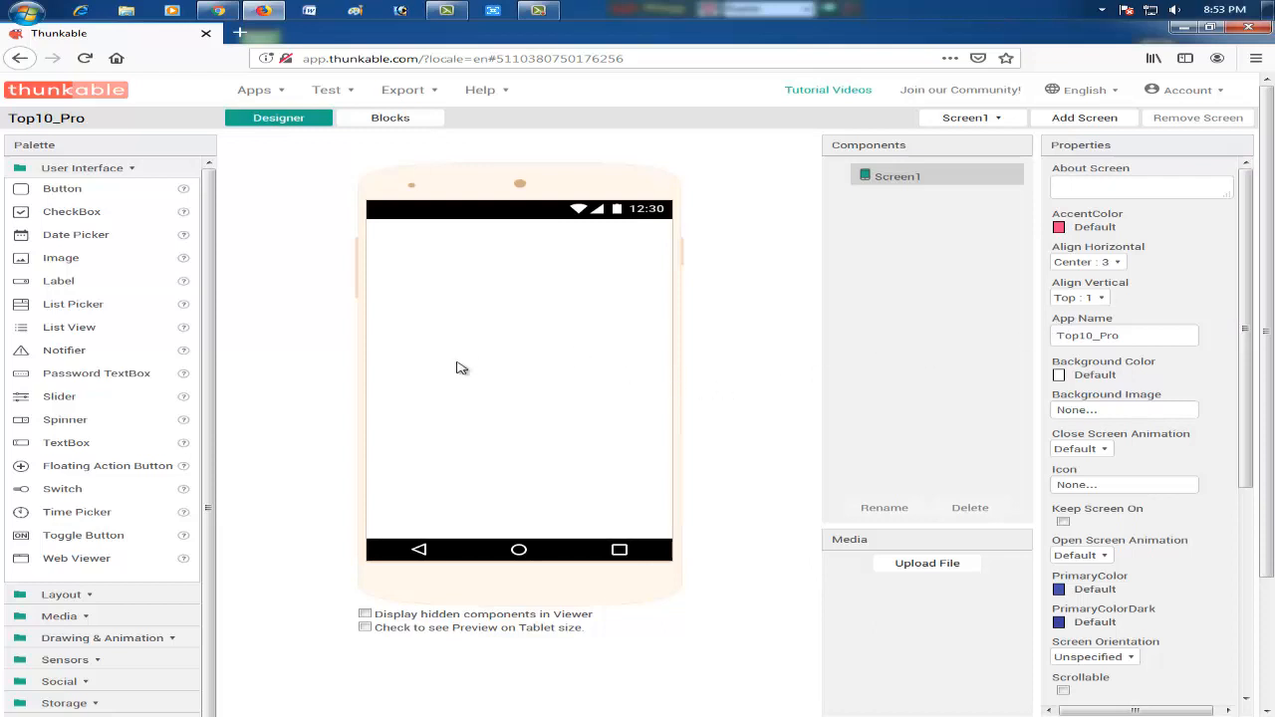
click(1061, 377)
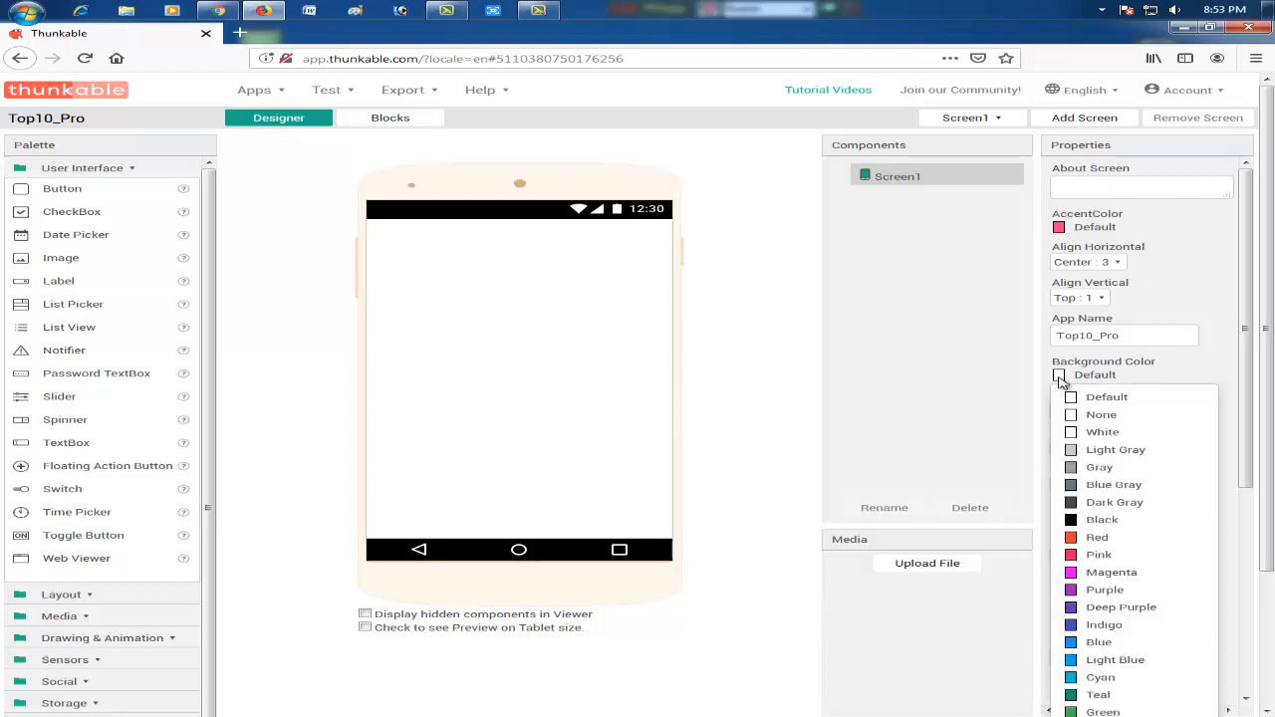
click(1089, 468)
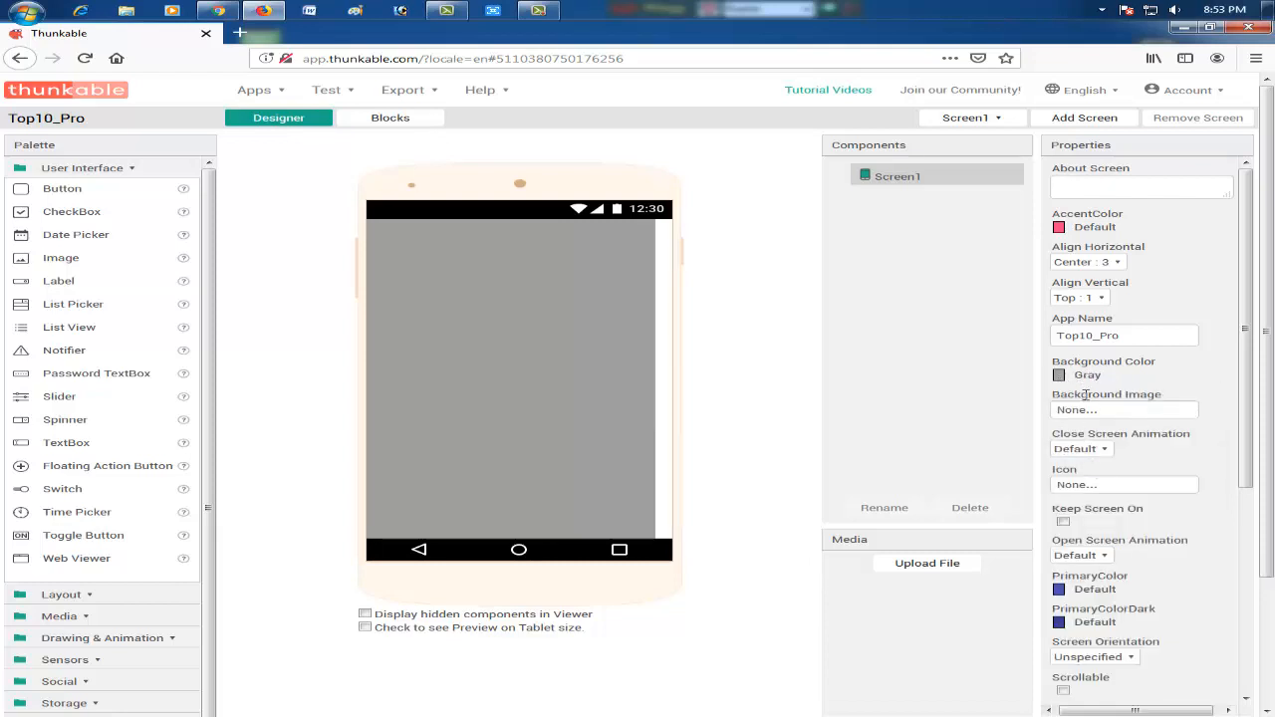
click(1060, 379)
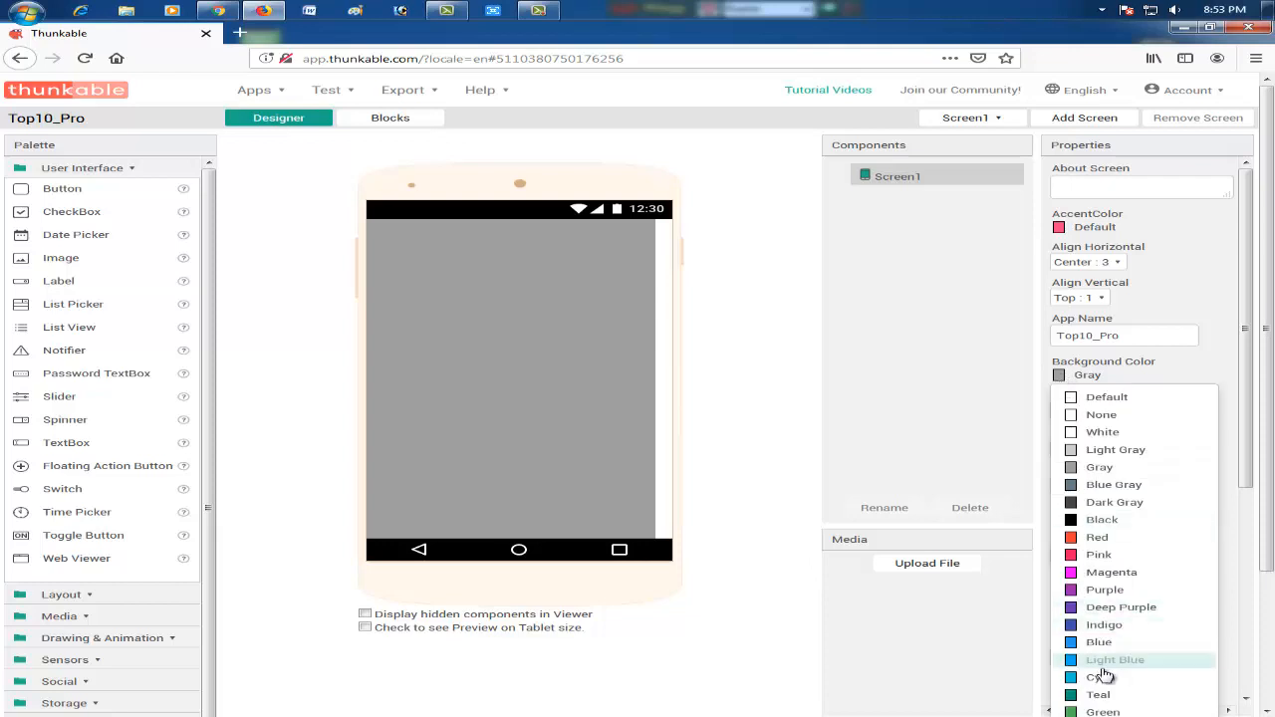
click(1100, 711)
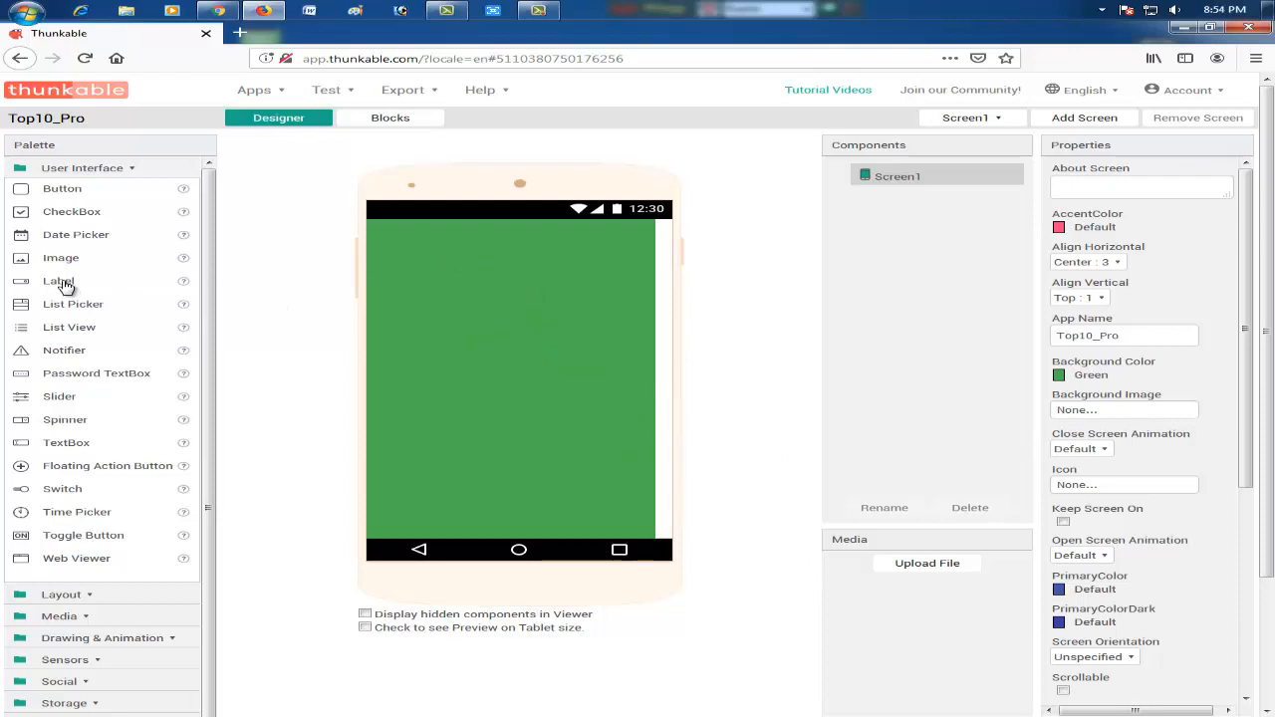
Add a label at the top of Screen1 and clear its text.
drag(63, 287, 515, 223)
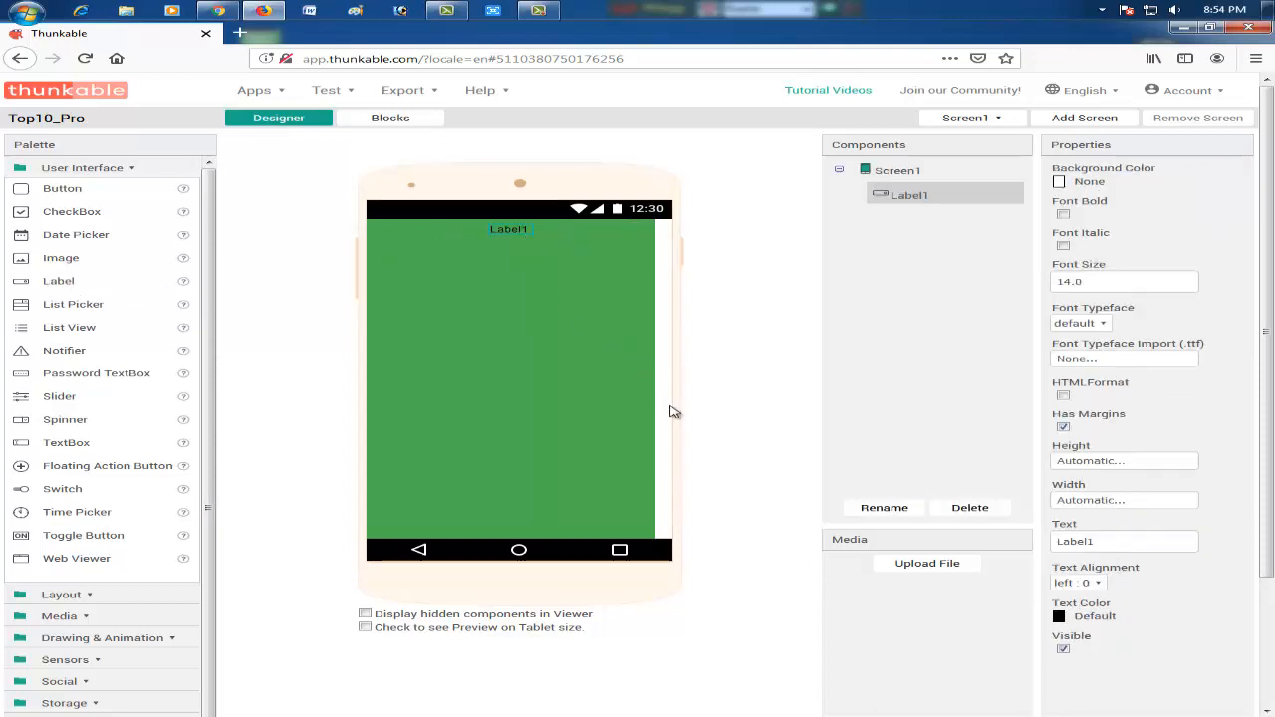
click(1114, 543)
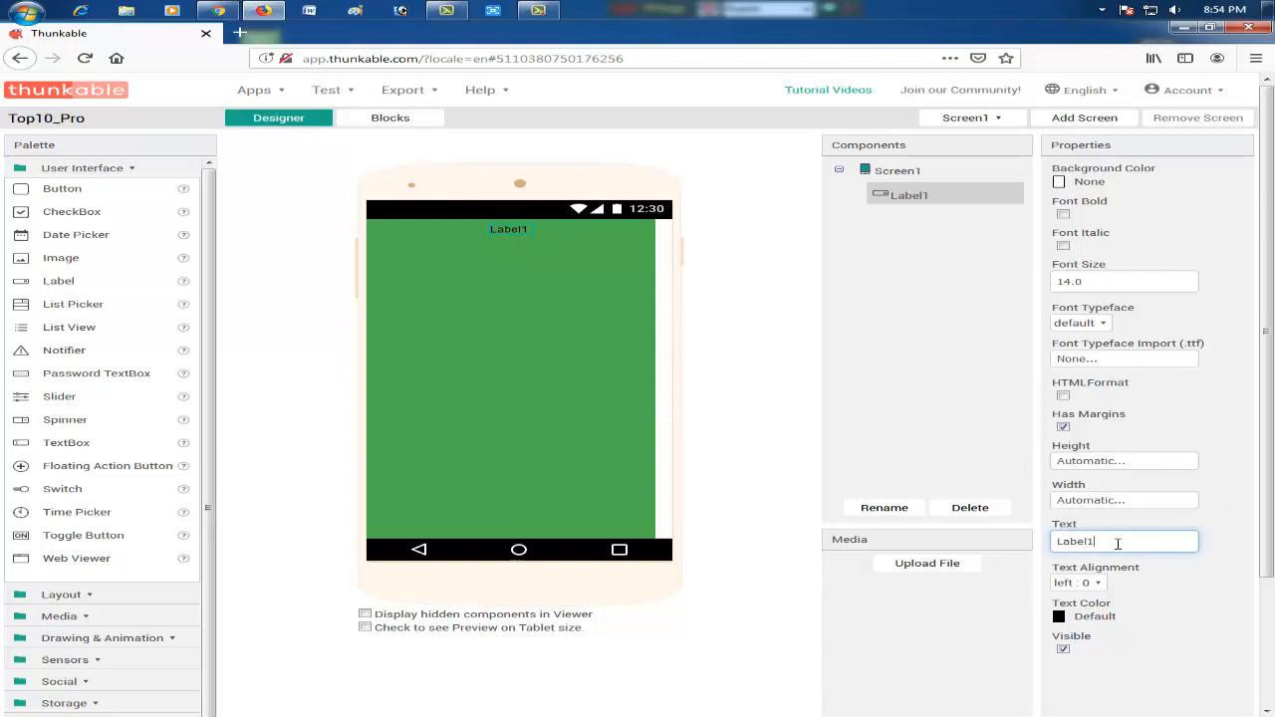
double_click(1118, 543)
key(BackSpace)
click(750, 436)
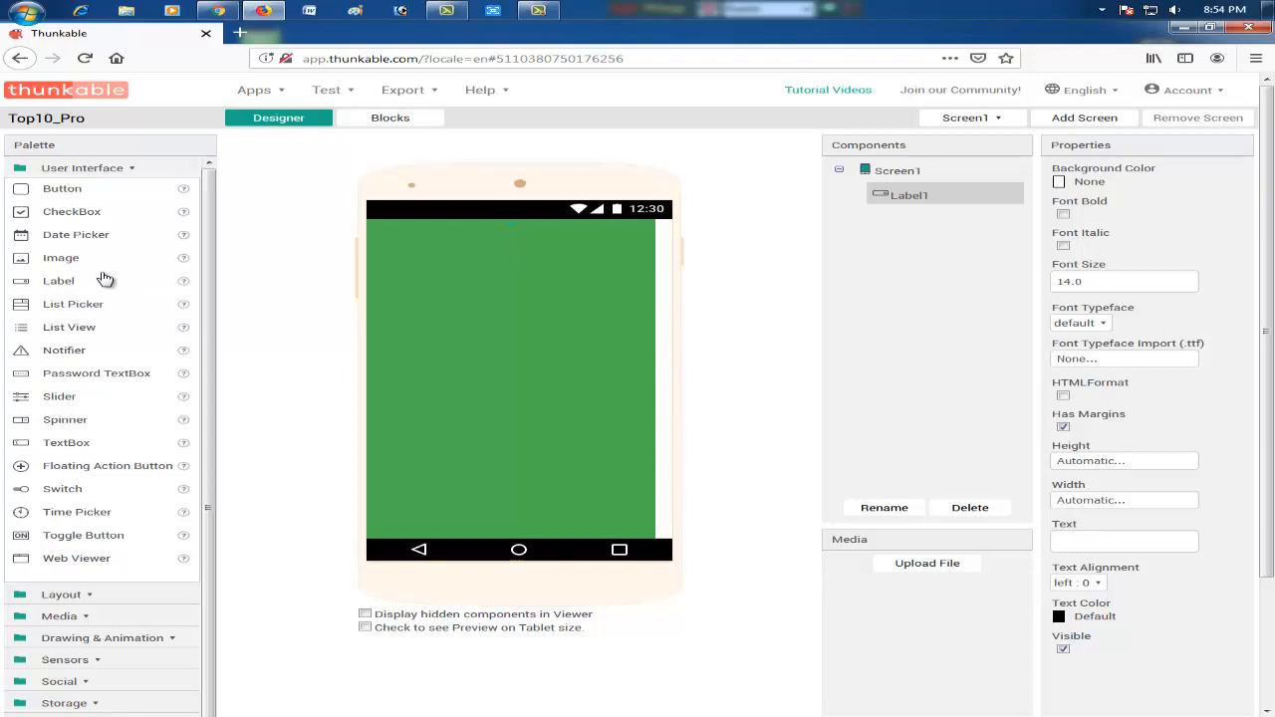
Add an image below the label, with its width set to Fill parent and its height to 25 percent.
drag(58, 261, 507, 276)
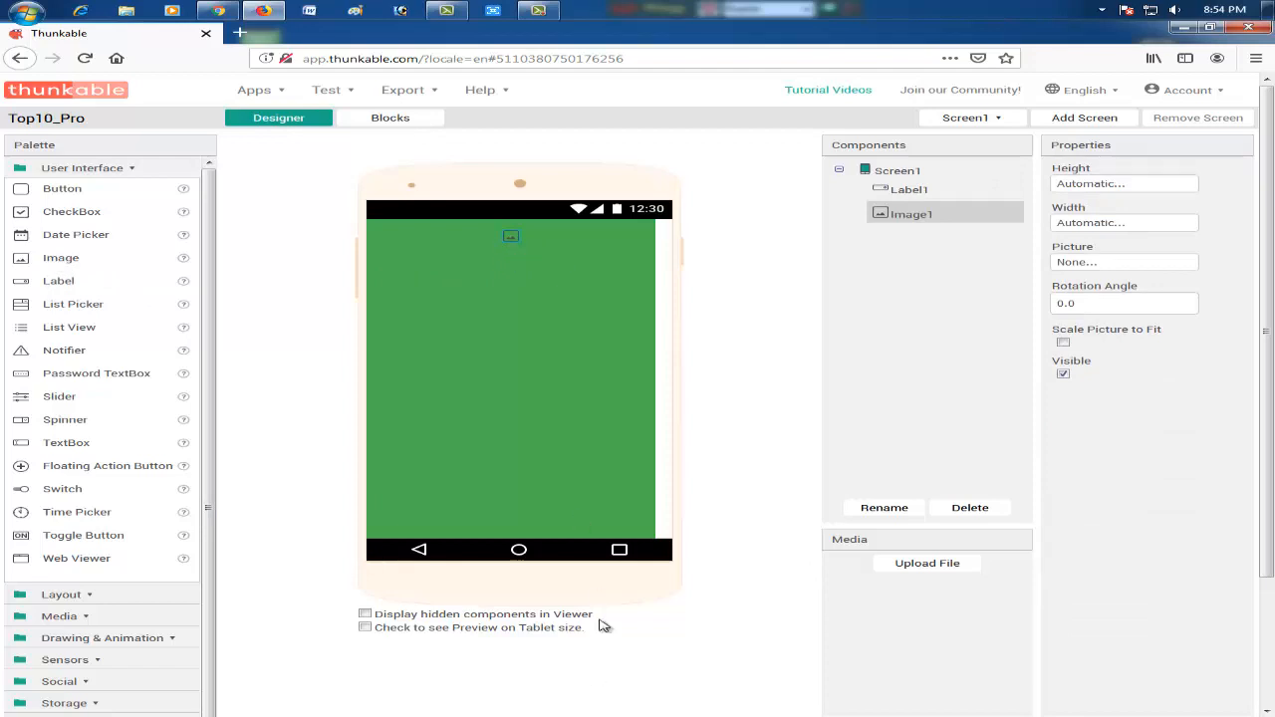
click(1096, 223)
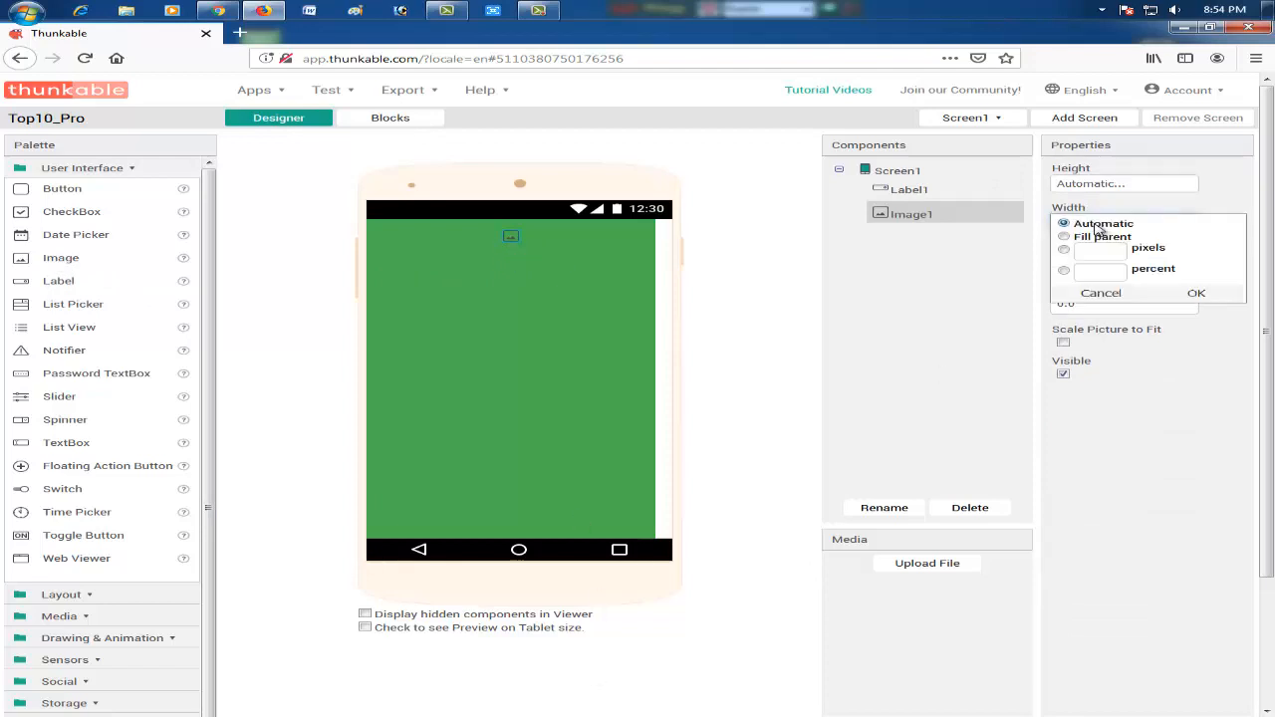
click(1064, 237)
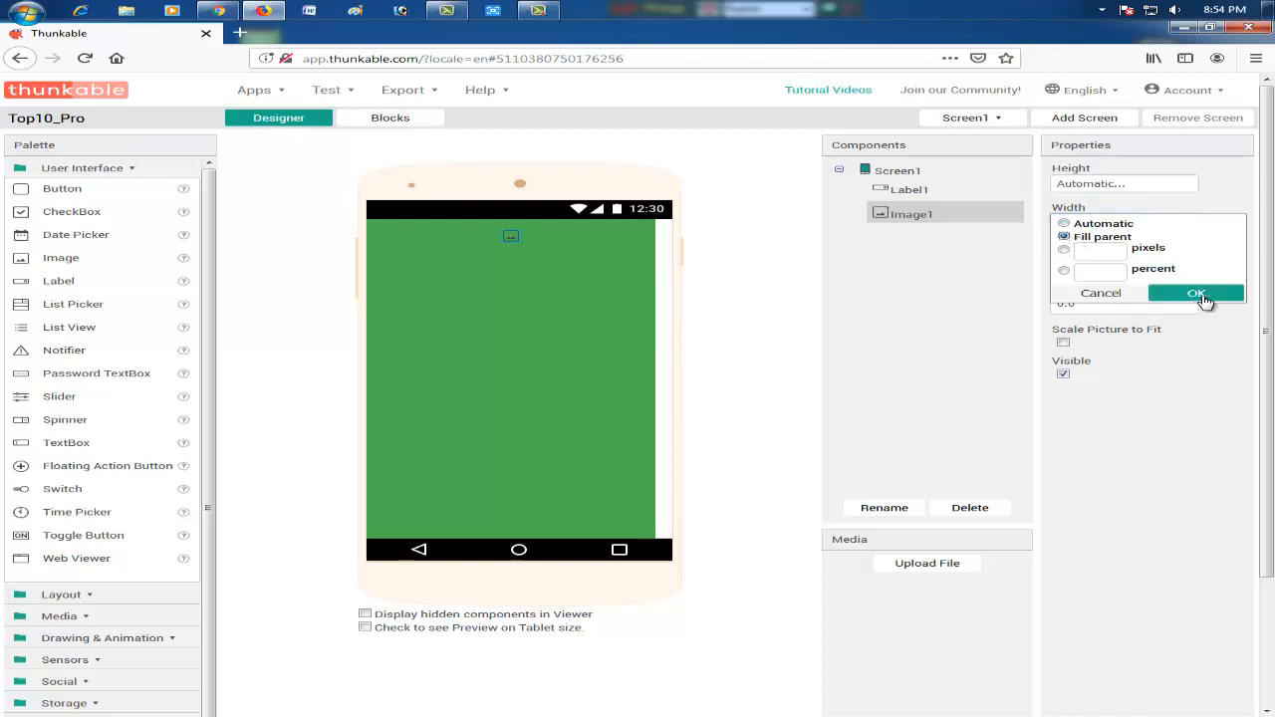
click(1199, 296)
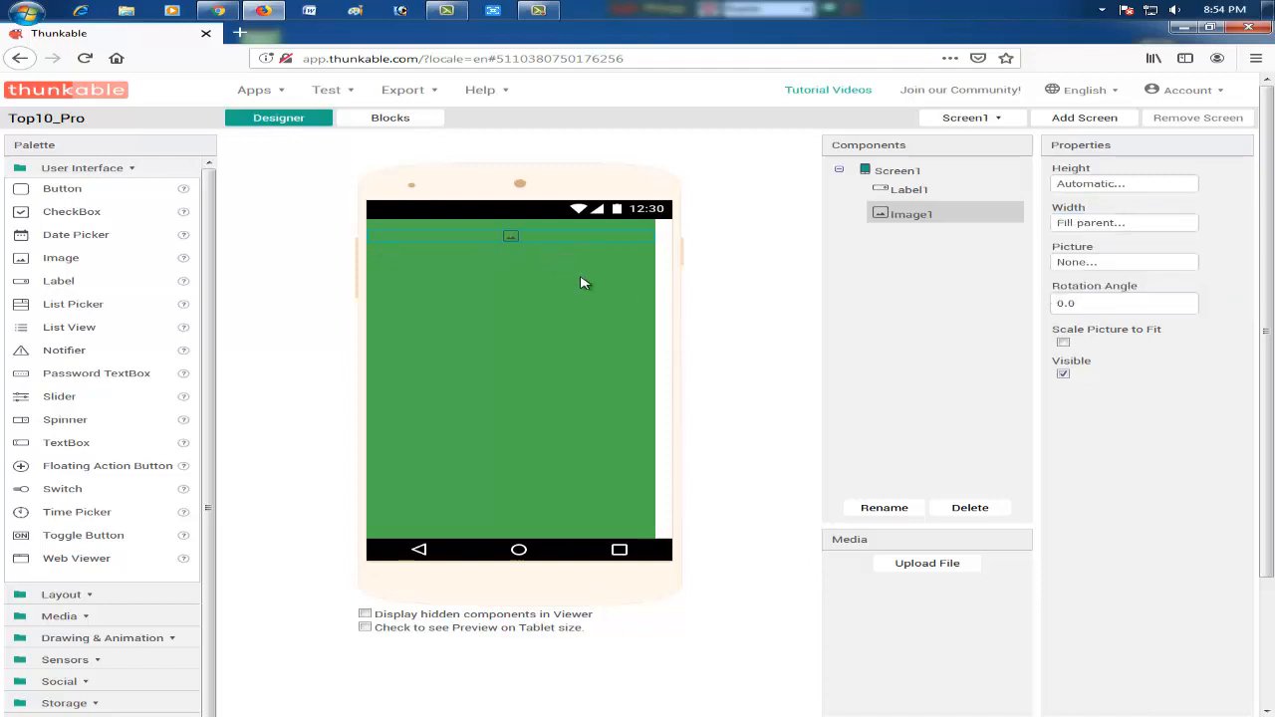
click(1083, 185)
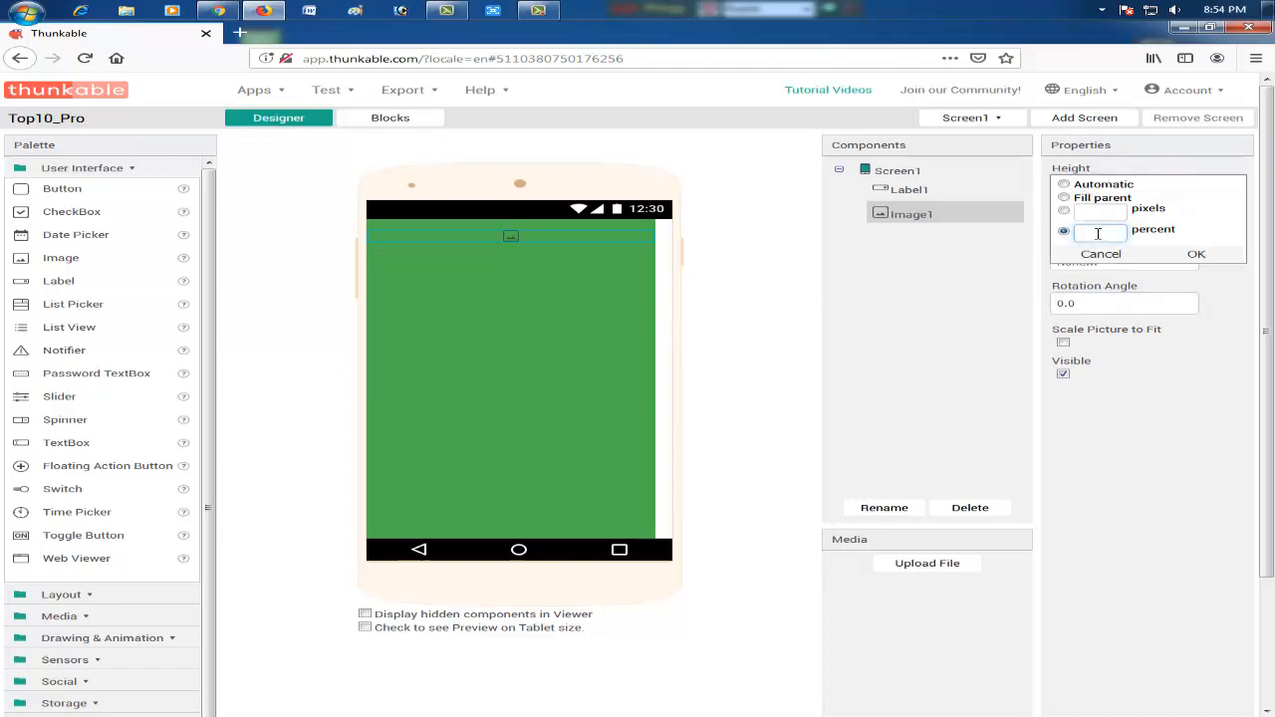
click(1191, 255)
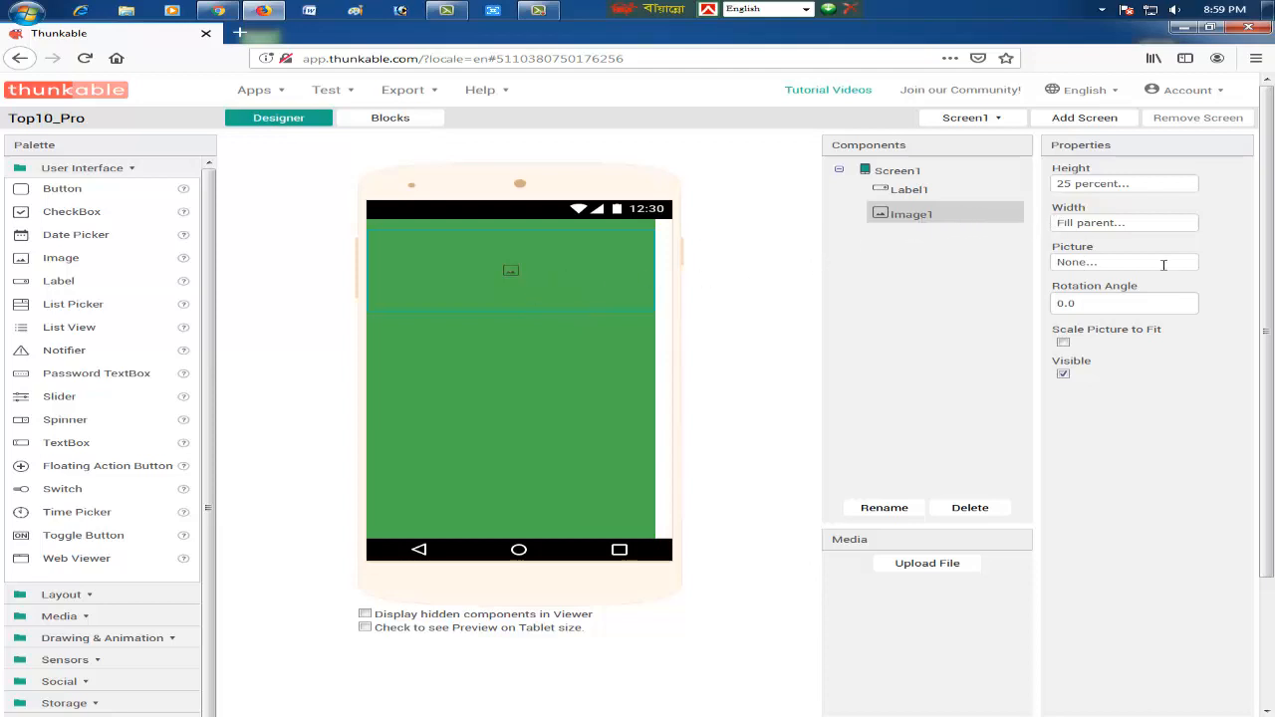
Upload the pubg-gaming JPEG from the Desktop and assign it as the image component's picture.
click(1127, 262)
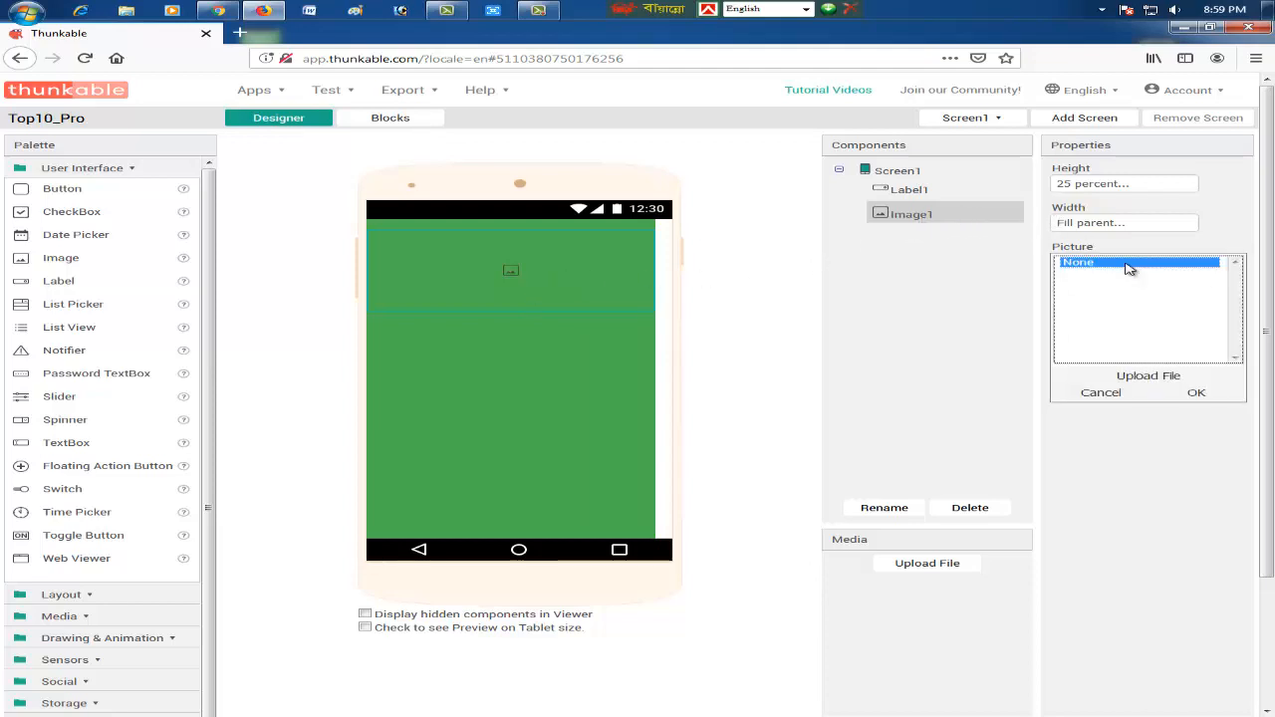
click(1171, 378)
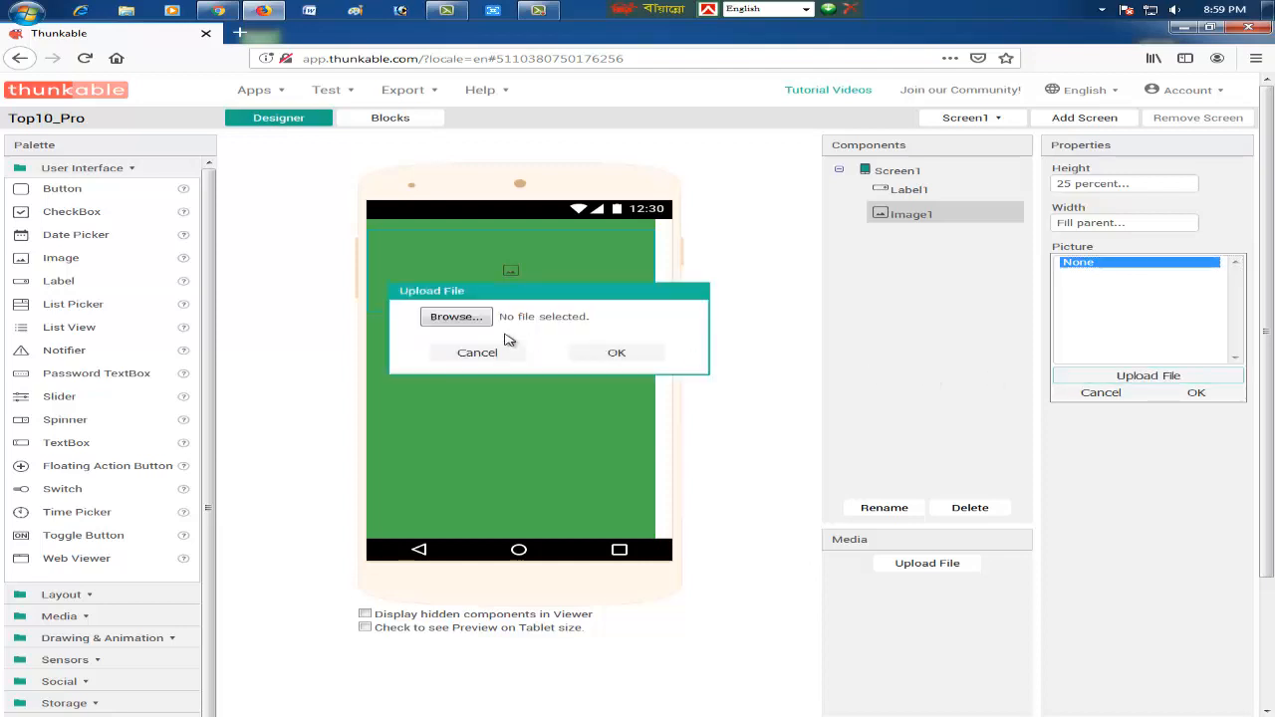
click(453, 319)
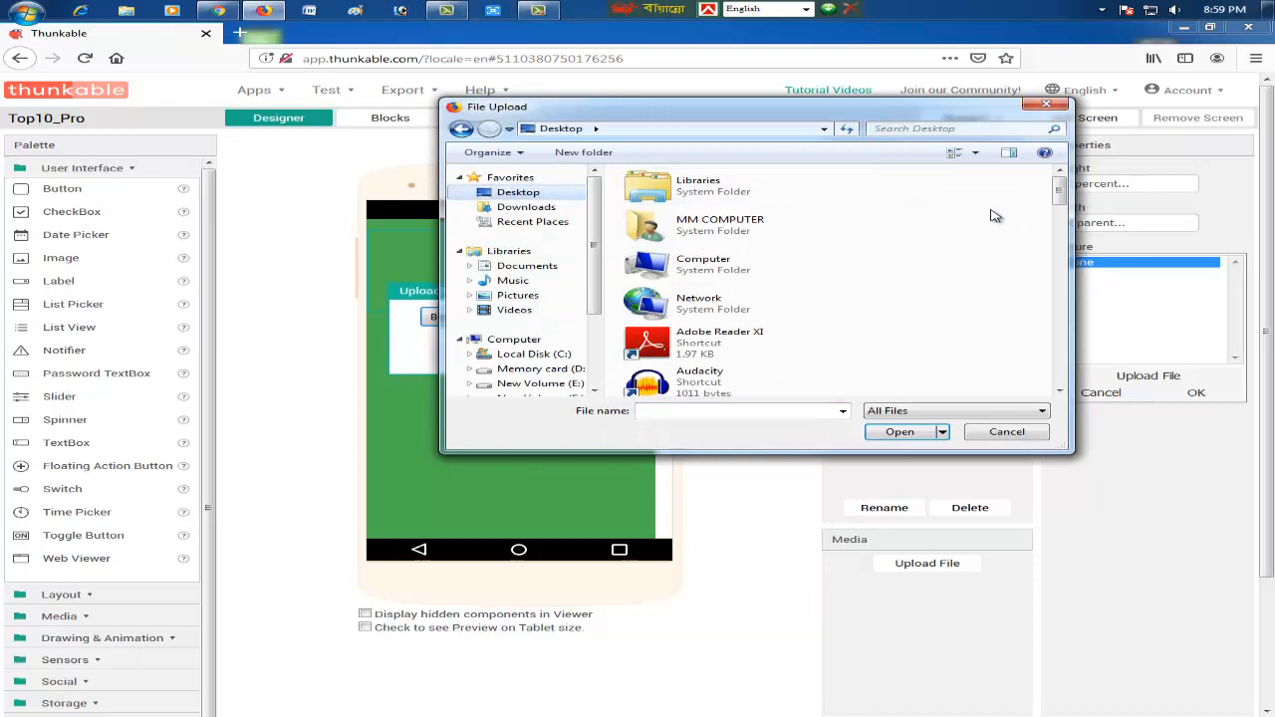
drag(1064, 204, 1035, 326)
scroll(1035, 326, down, 4)
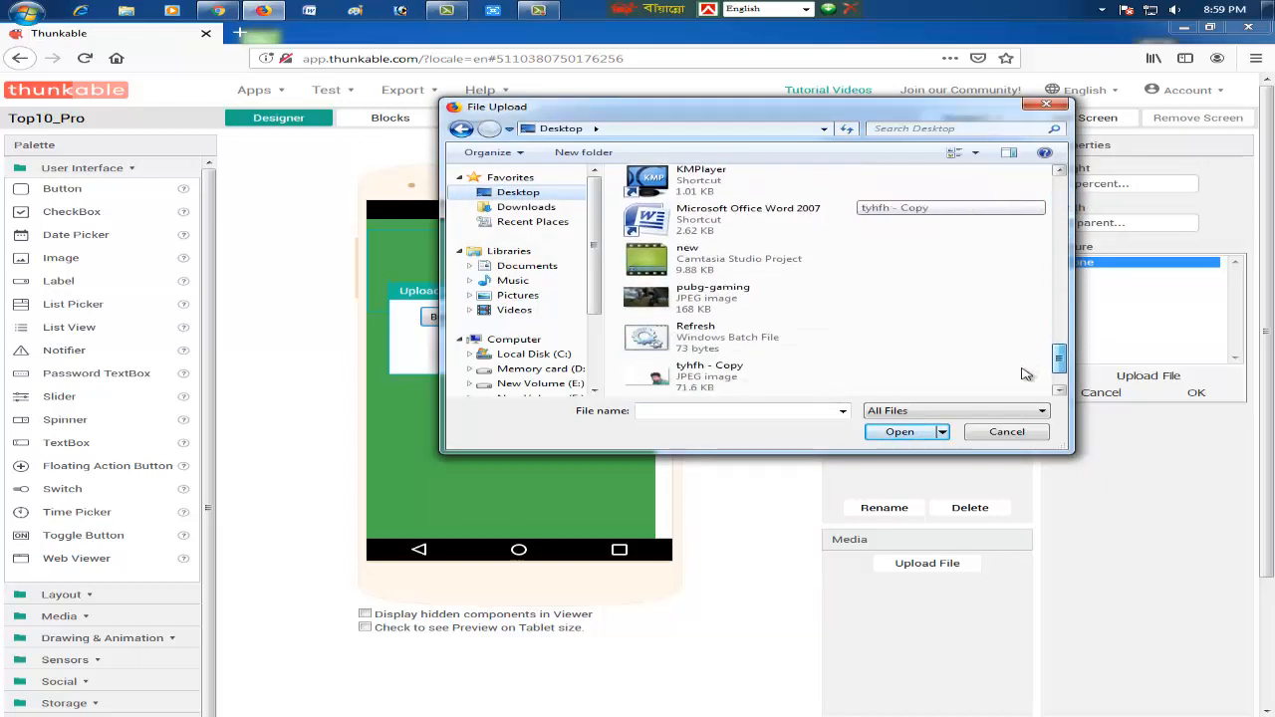
double_click(695, 302)
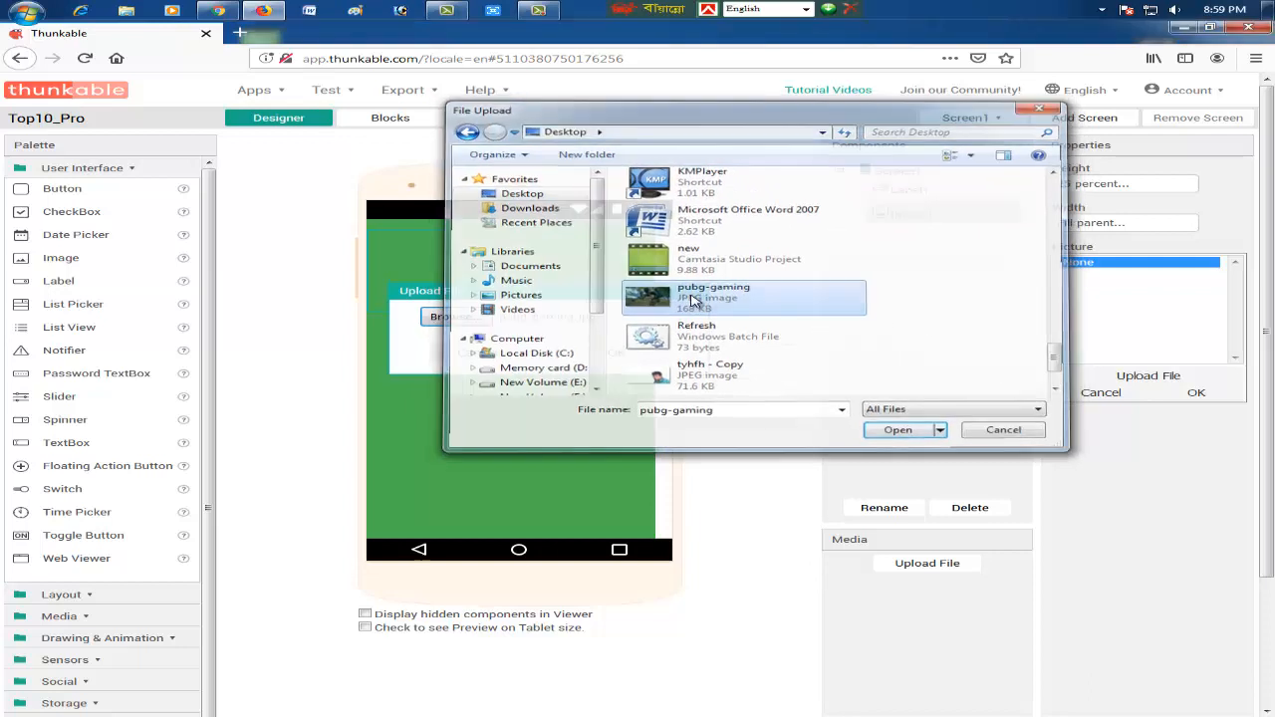
click(618, 354)
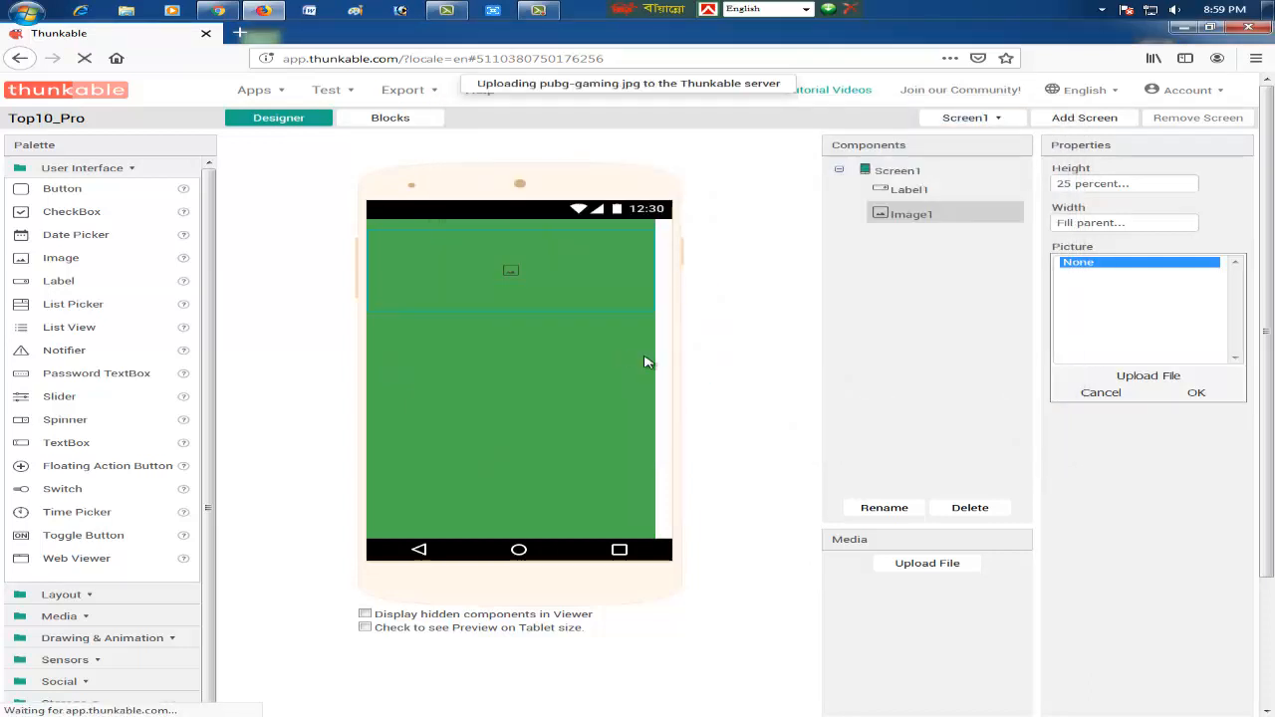
click(1199, 394)
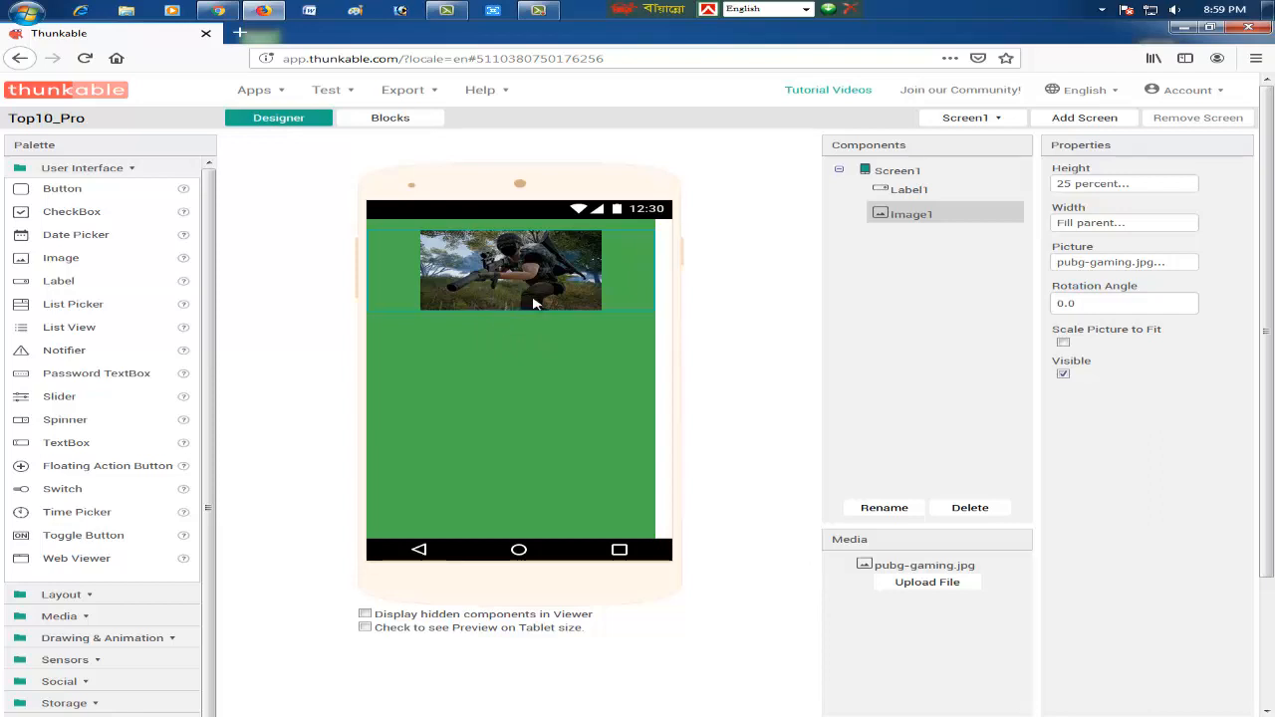
Set the image's height to 35 percent and enable Scale Picture to Fit.
click(1104, 302)
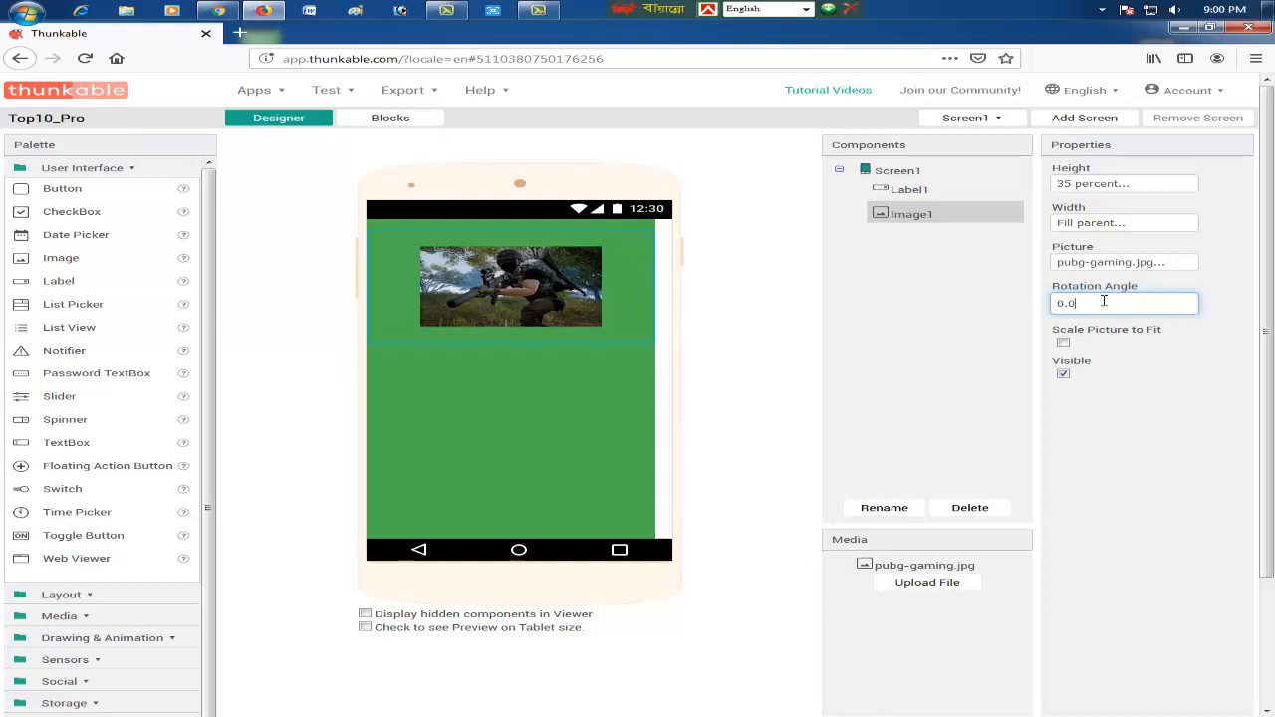
click(1062, 343)
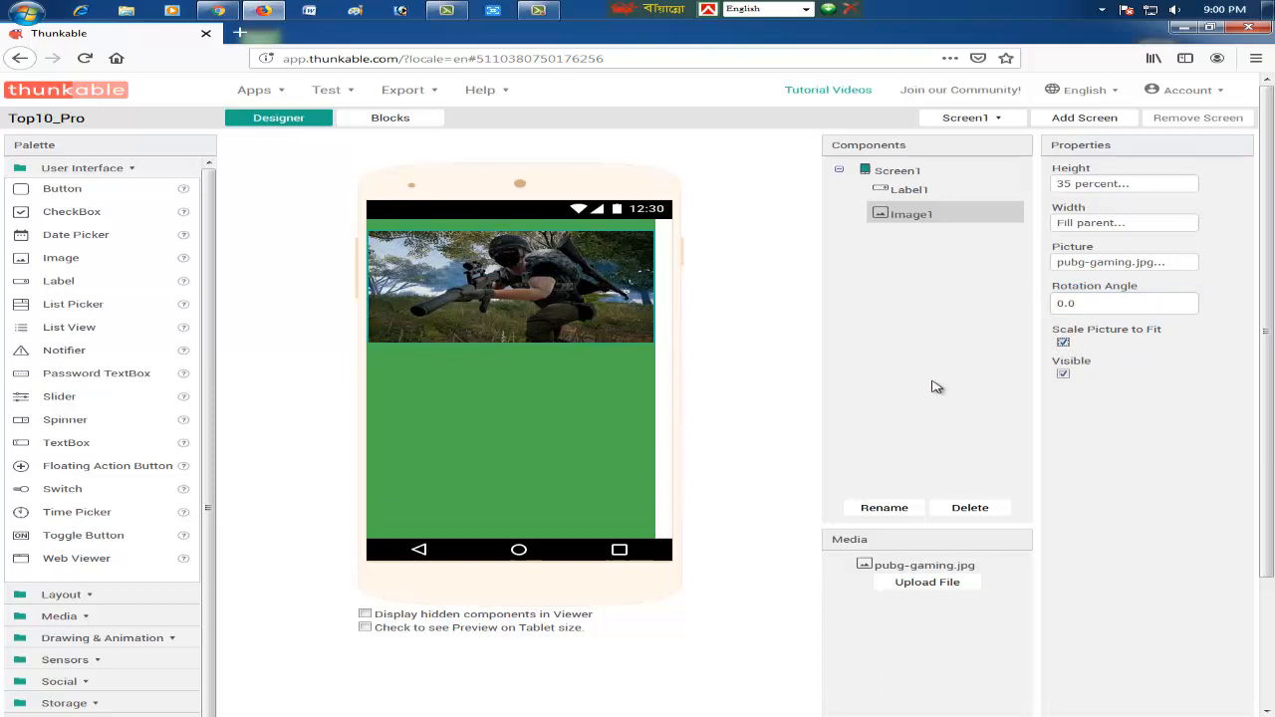
click(573, 403)
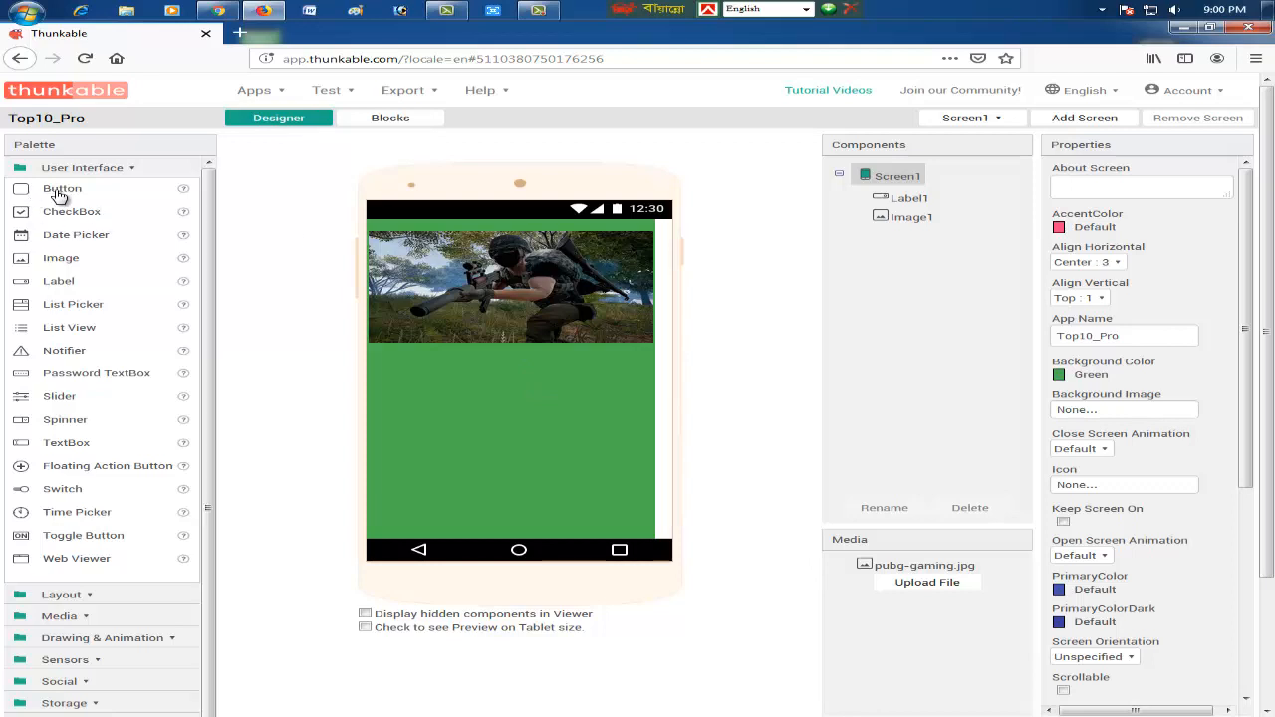
Add a button below the banner image and set its text color to Red.
drag(58, 192, 510, 373)
click(522, 394)
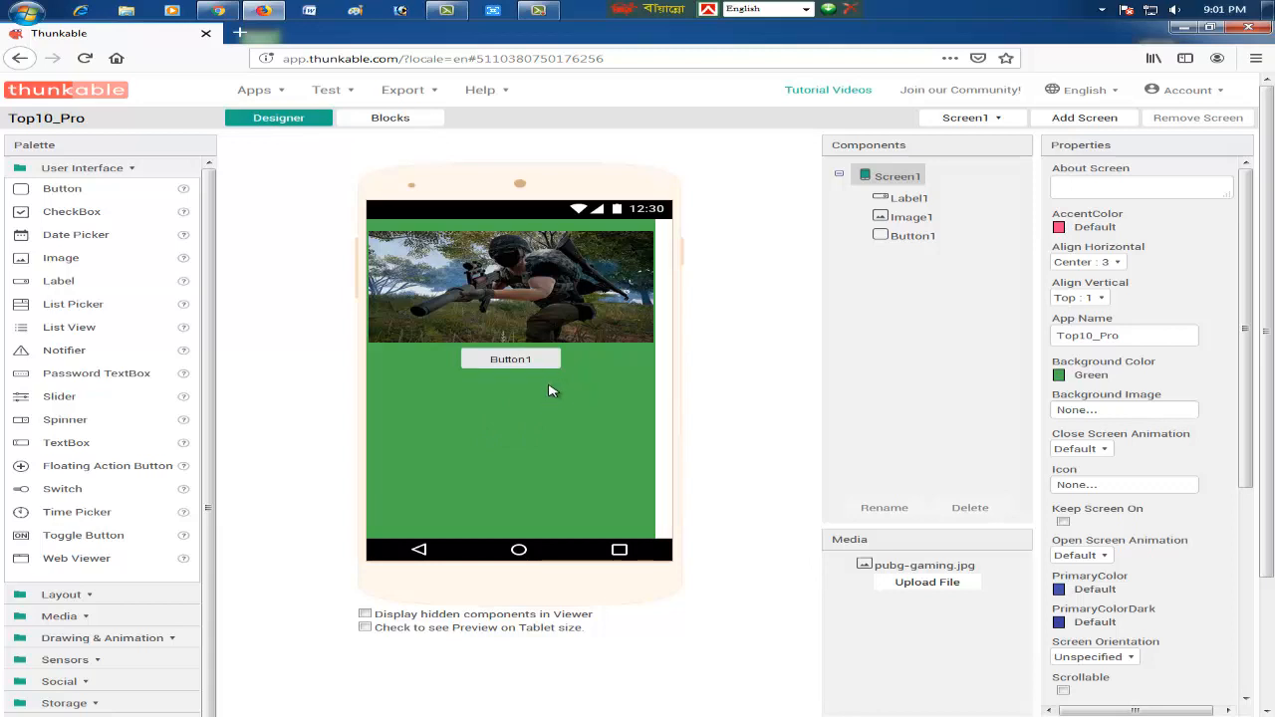
click(533, 364)
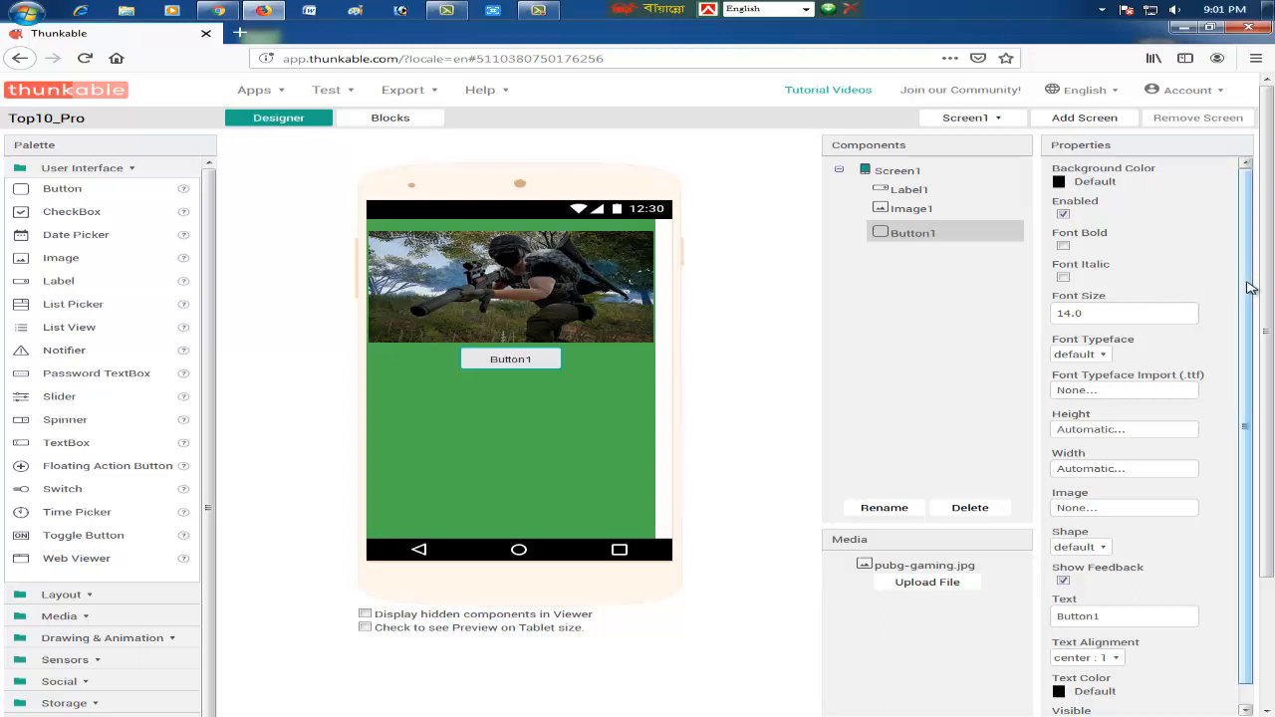
drag(1247, 283, 1170, 257)
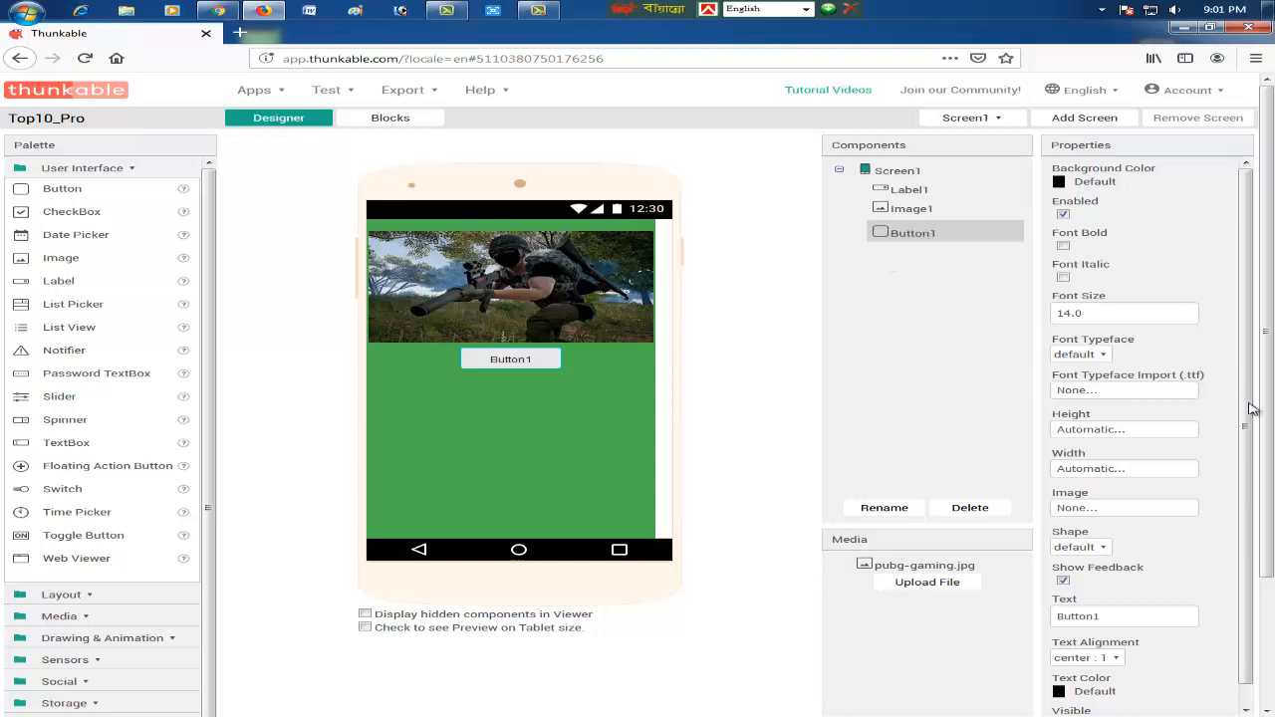
mouse_move(1252, 410)
mouse_down()
mouse_move(1256, 510)
mouse_move(1246, 407)
mouse_up()
drag(1246, 503, 1241, 605)
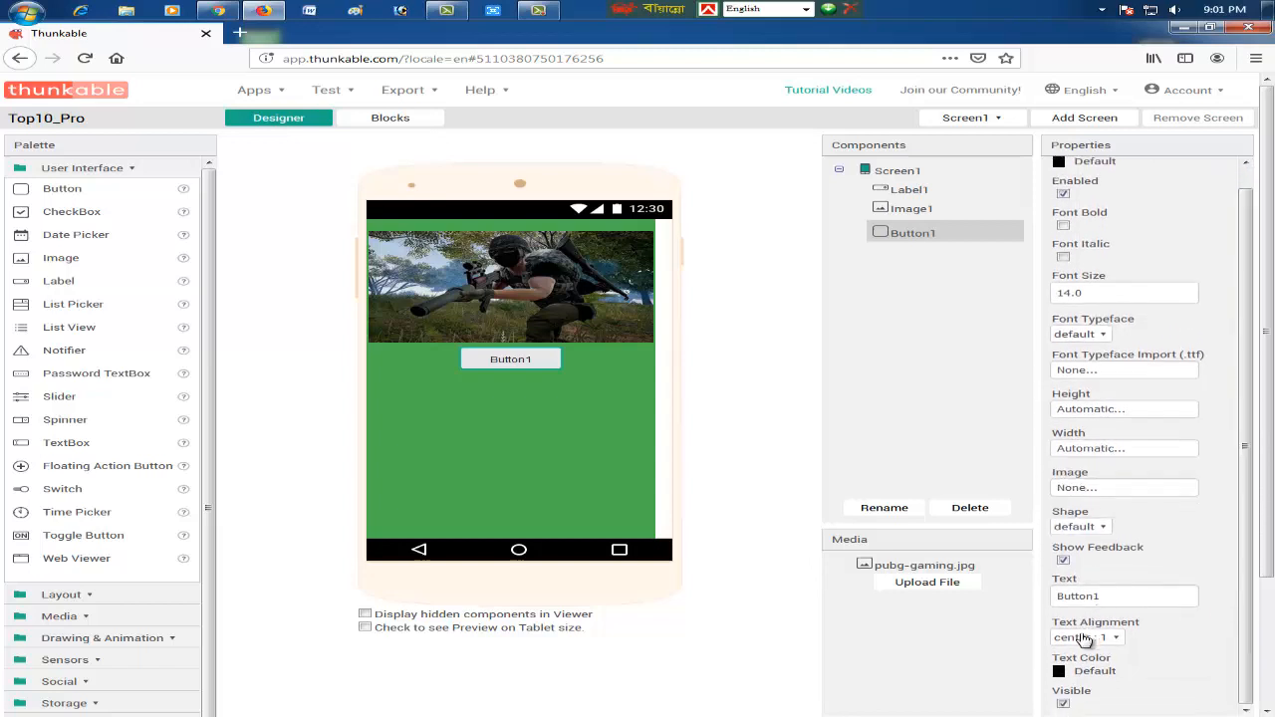
click(1060, 673)
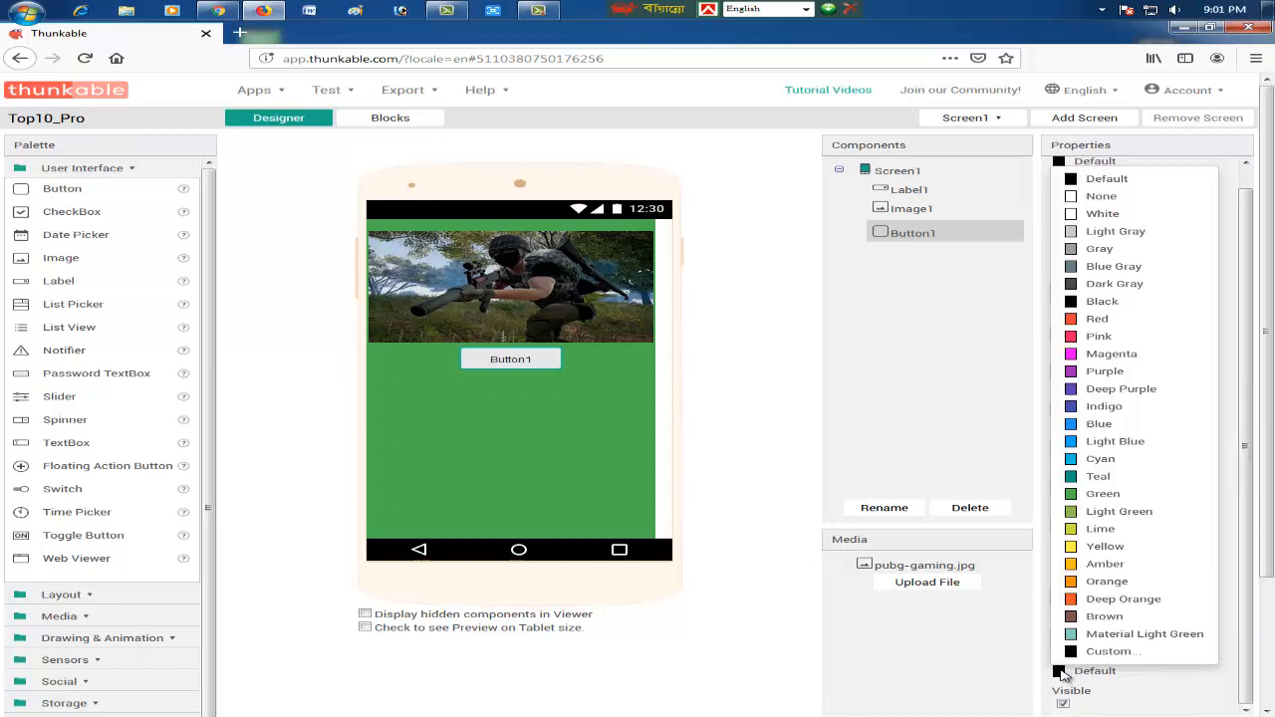
click(1076, 319)
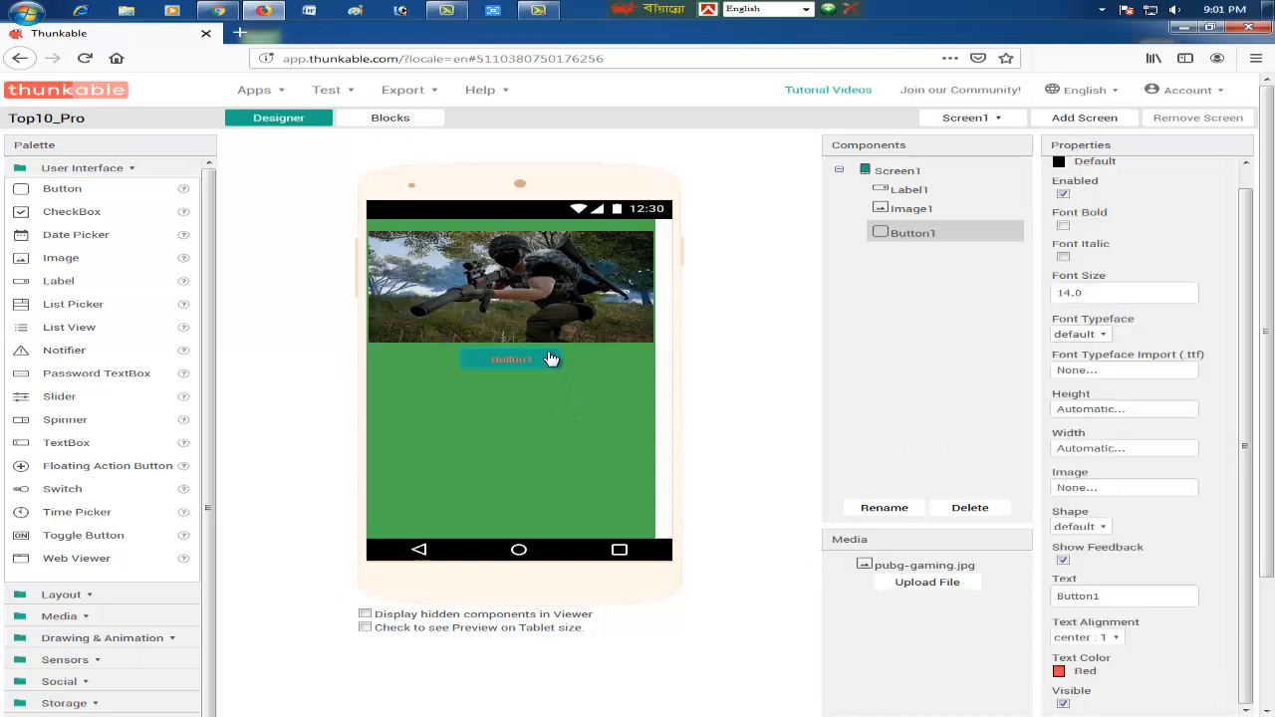
click(526, 314)
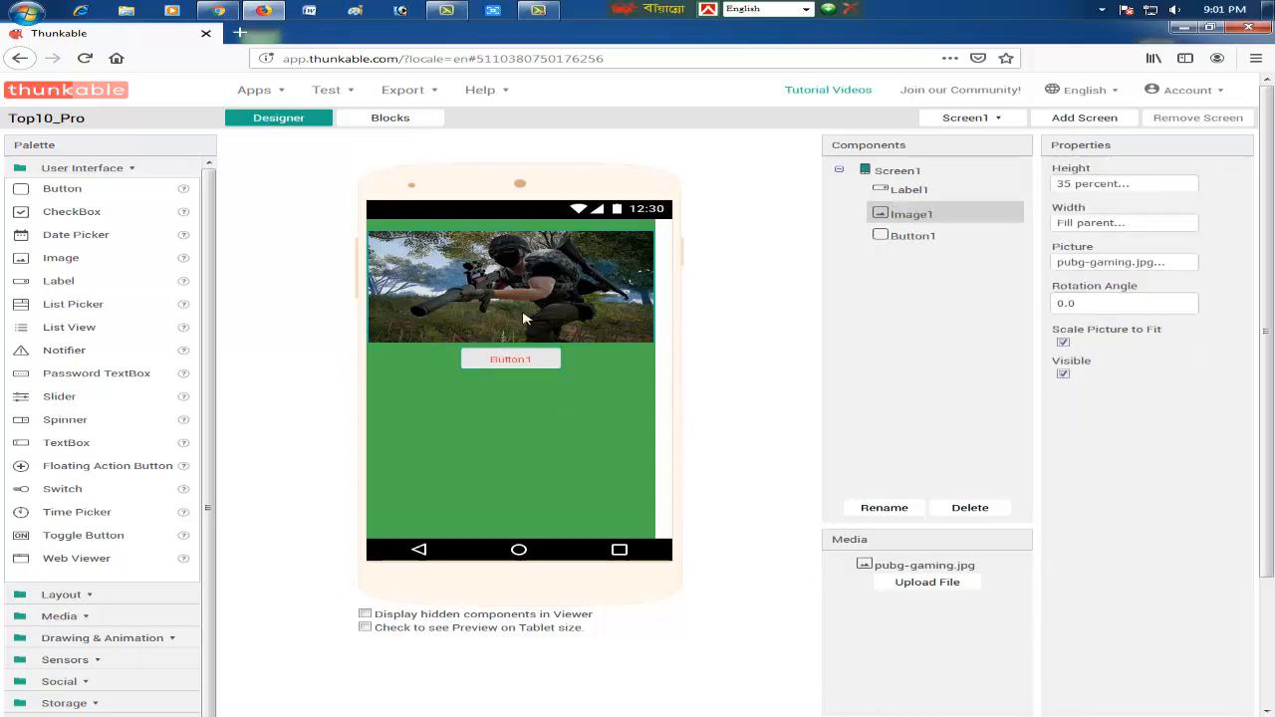
Change the button's shape to rounded.
click(538, 365)
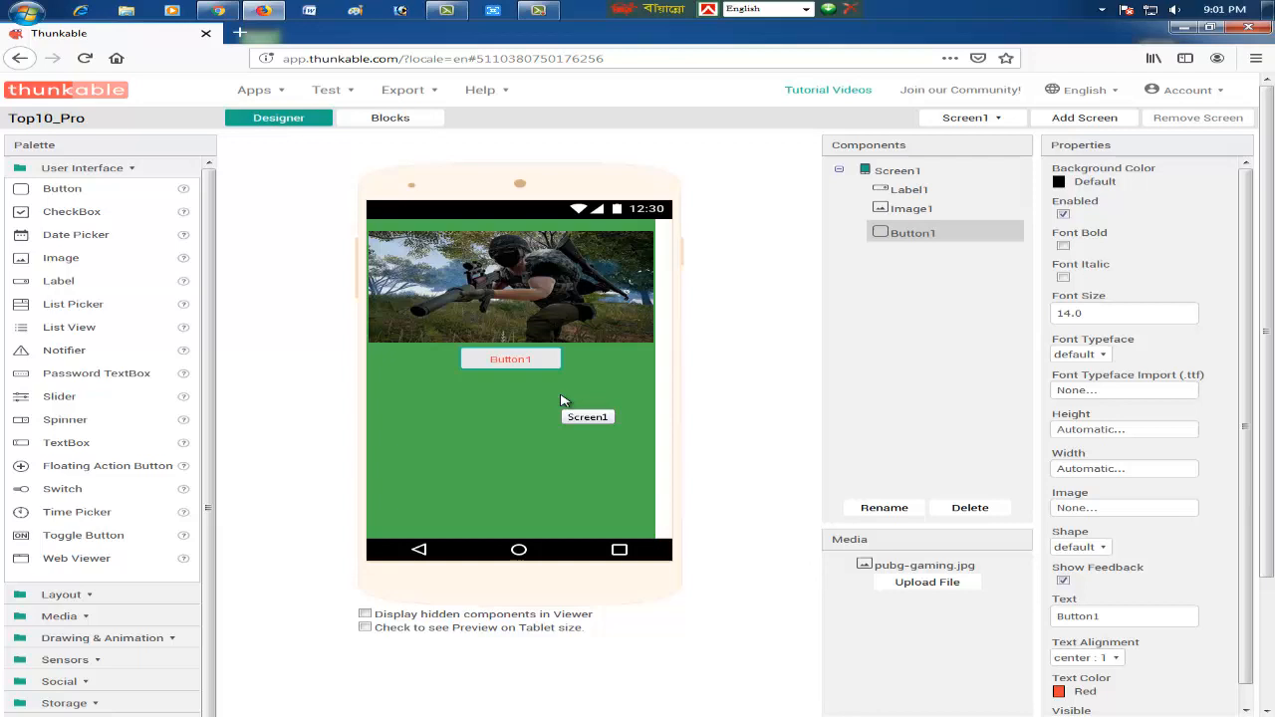
click(1096, 548)
click(1109, 588)
click(516, 391)
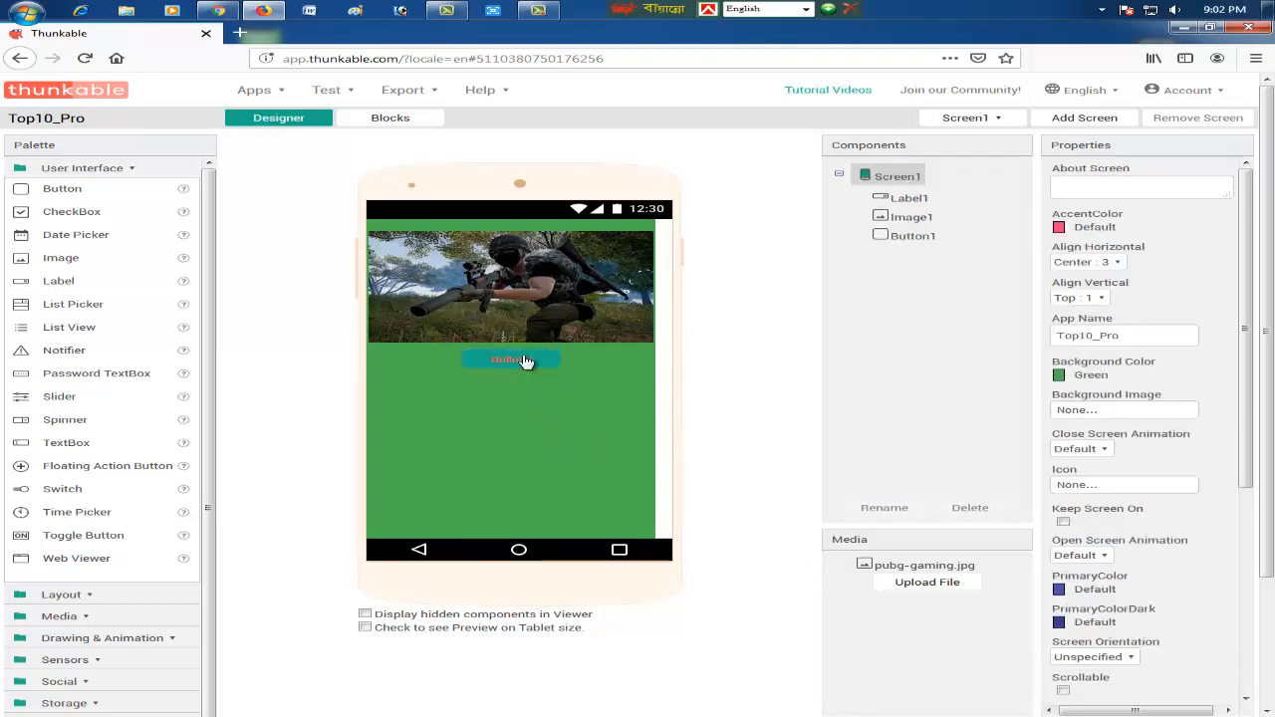
click(520, 365)
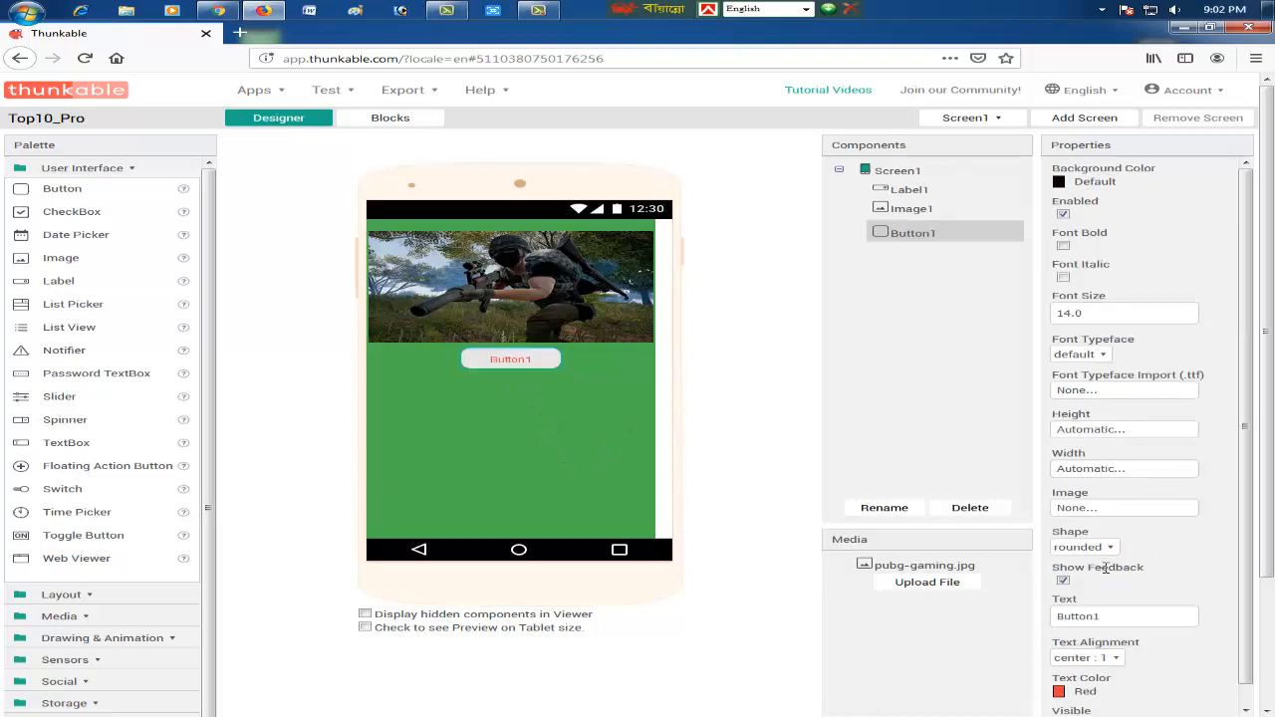
Try monospace as the button's font typeface, settling on roboto thin.
scroll(1135, 610, down, 1)
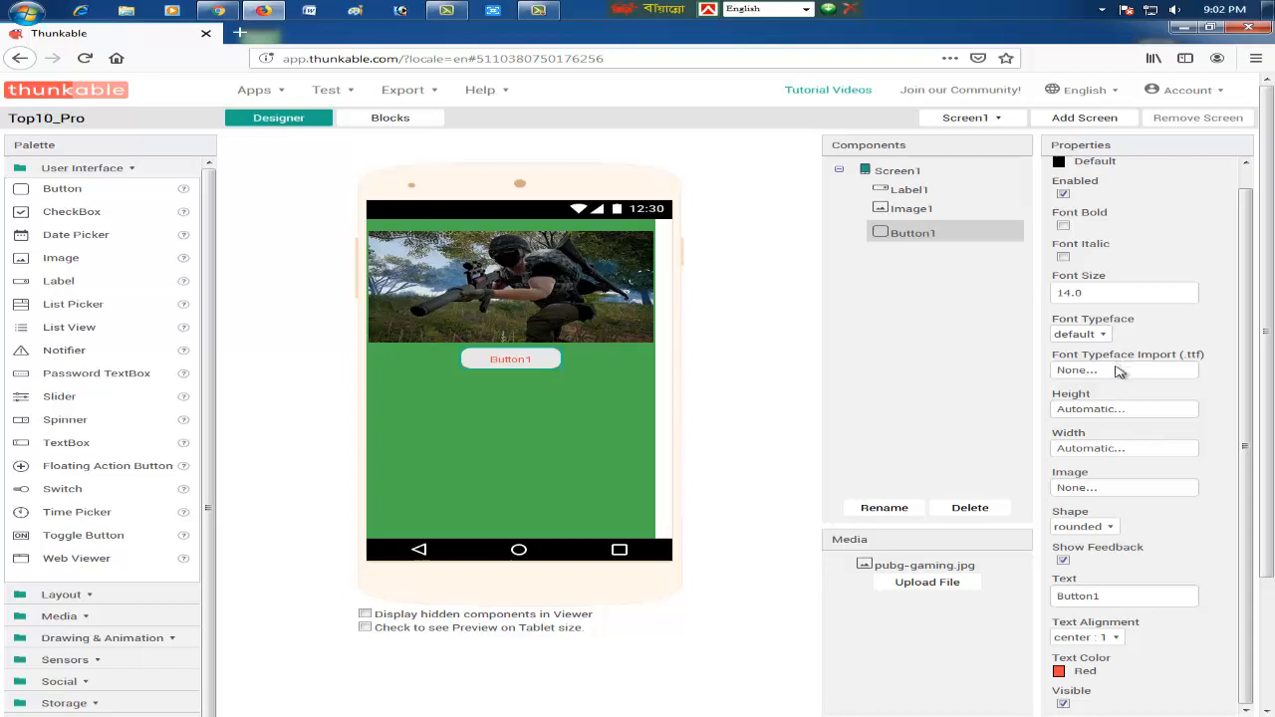
click(1102, 334)
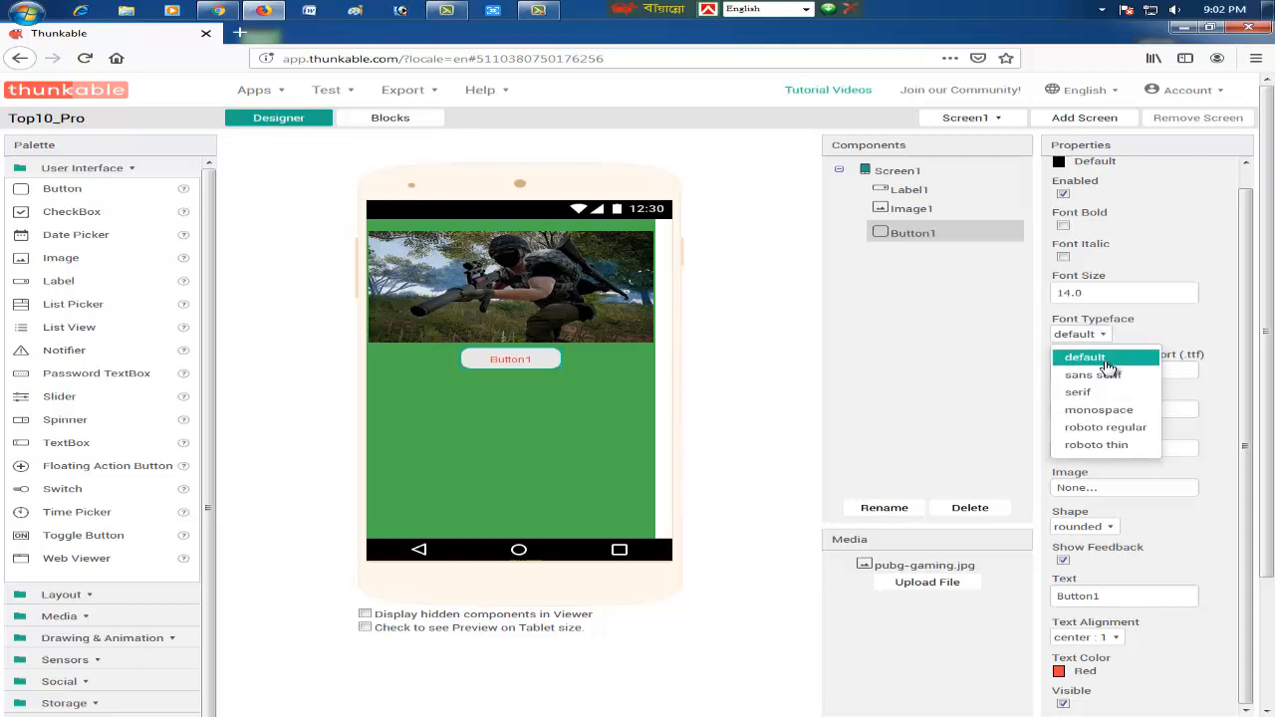
click(1095, 411)
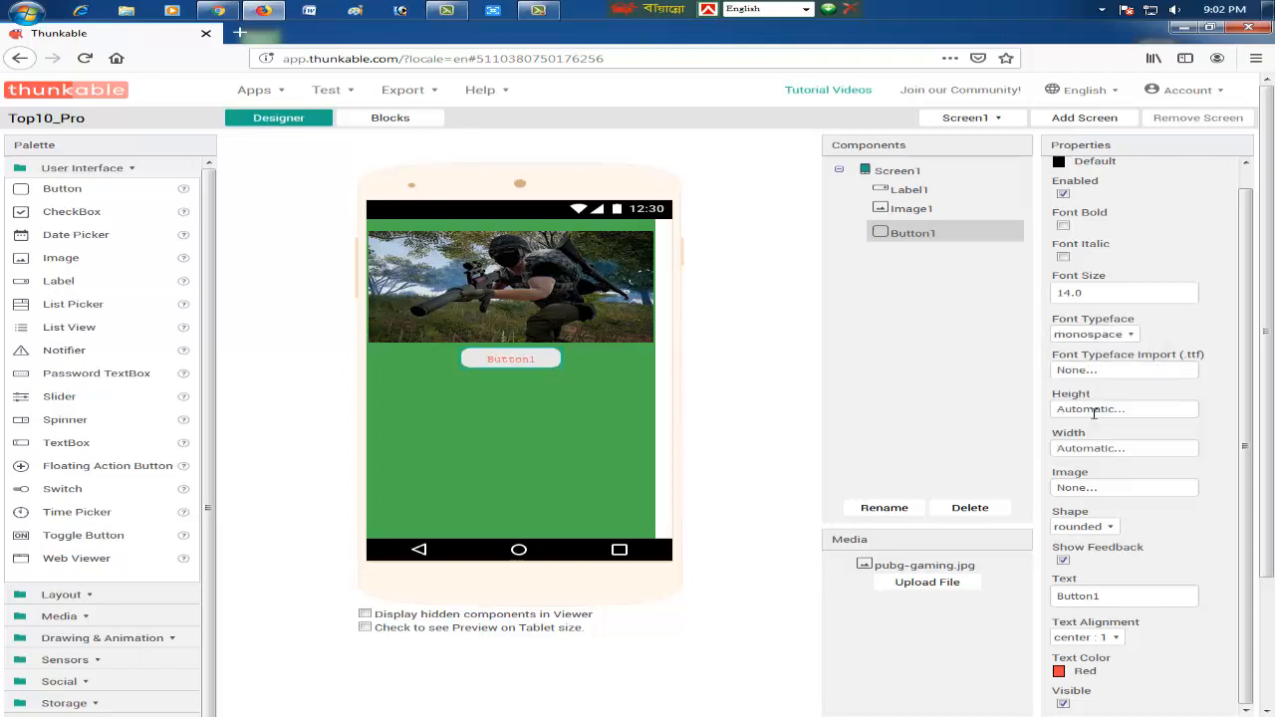
click(1100, 340)
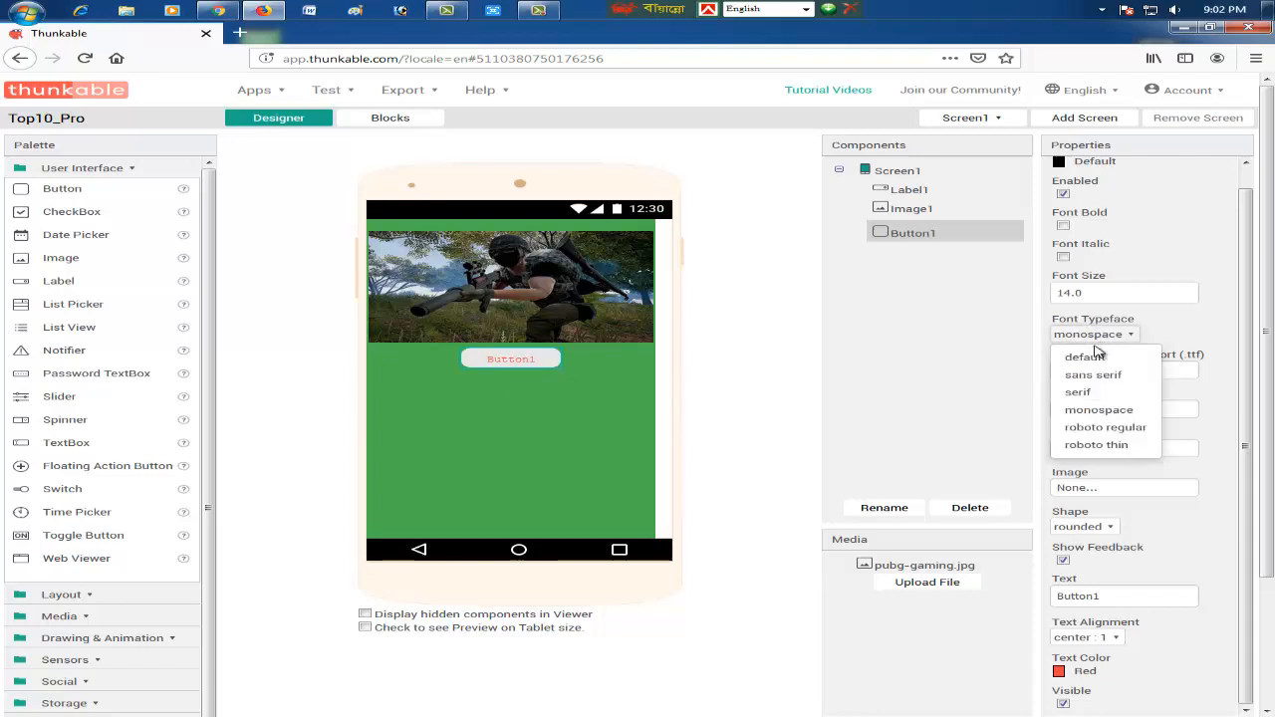
click(1100, 442)
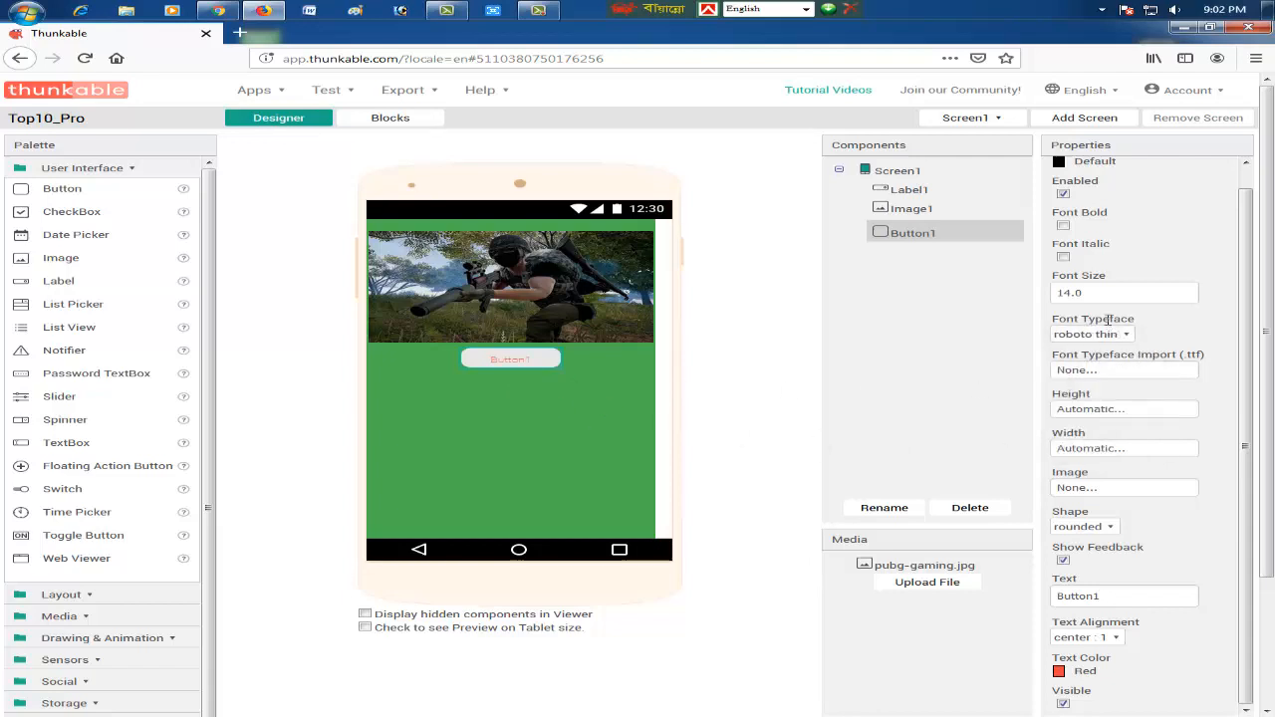
Set the button's font size to 20.
drag(1089, 293, 988, 293)
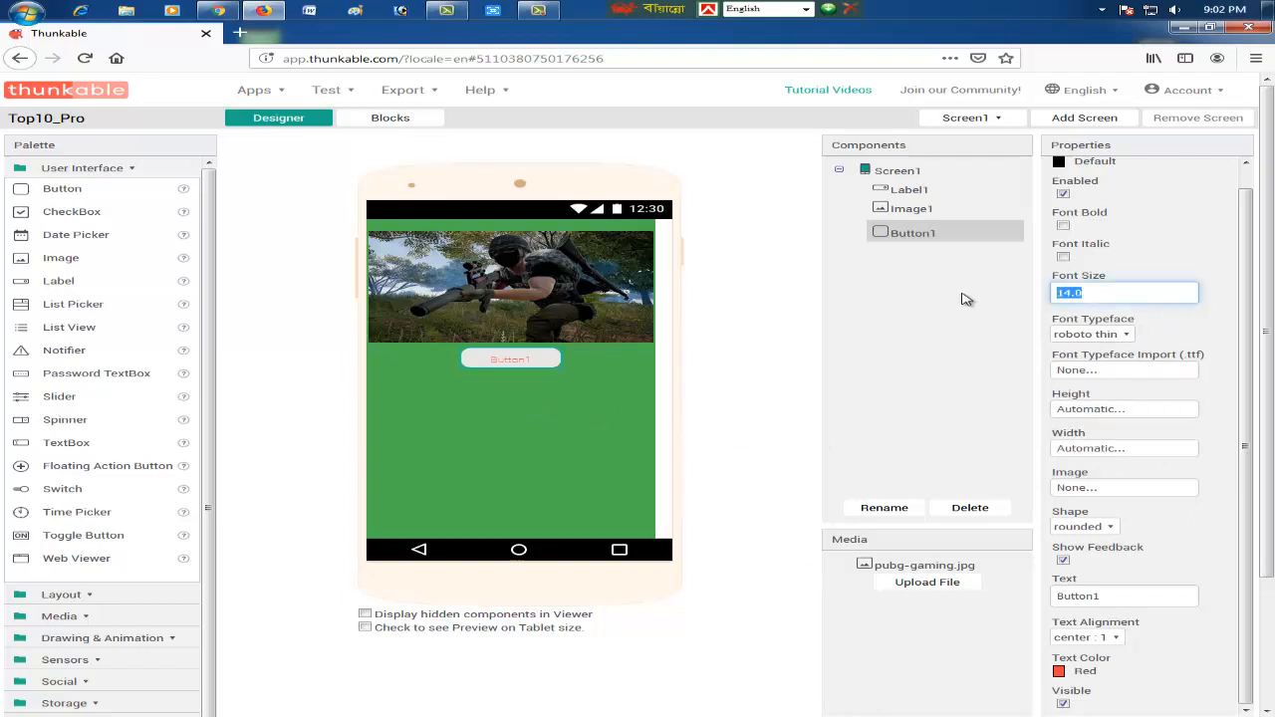
text(20)
click(745, 376)
click(567, 419)
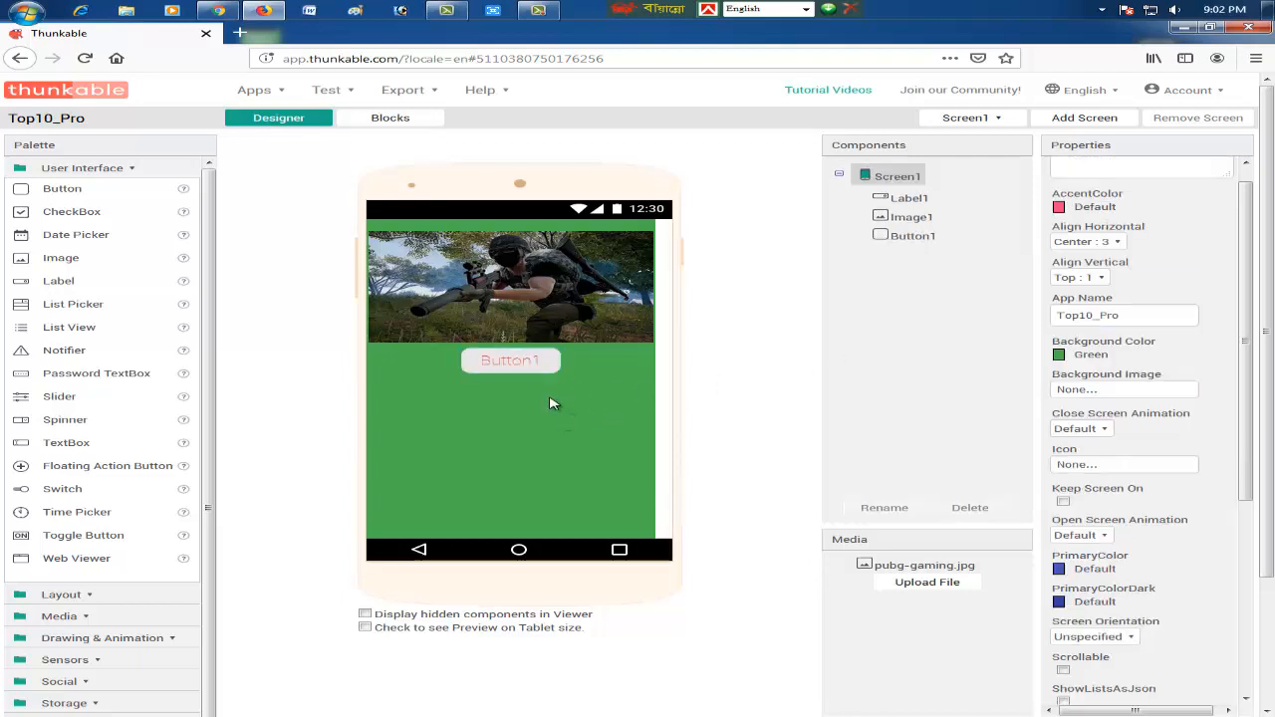
Try White, Red and Green in turn as the button's background color.
click(545, 370)
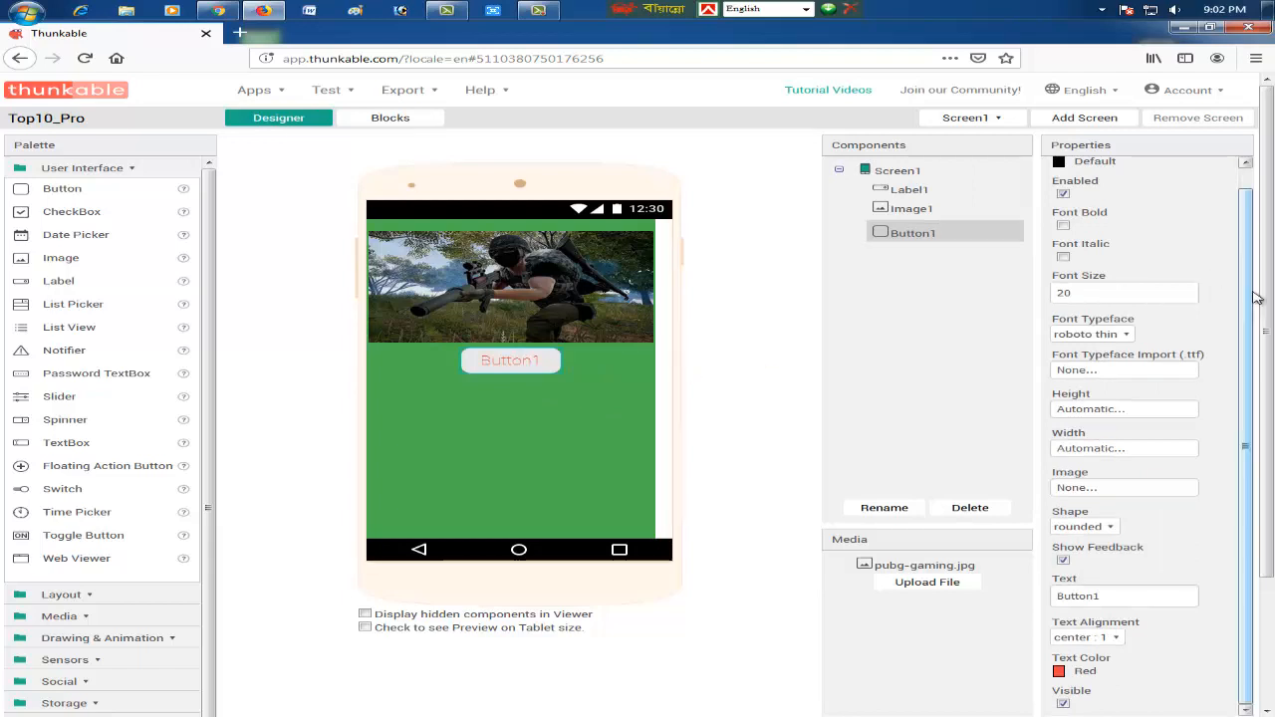
scroll(1228, 249, up, 1)
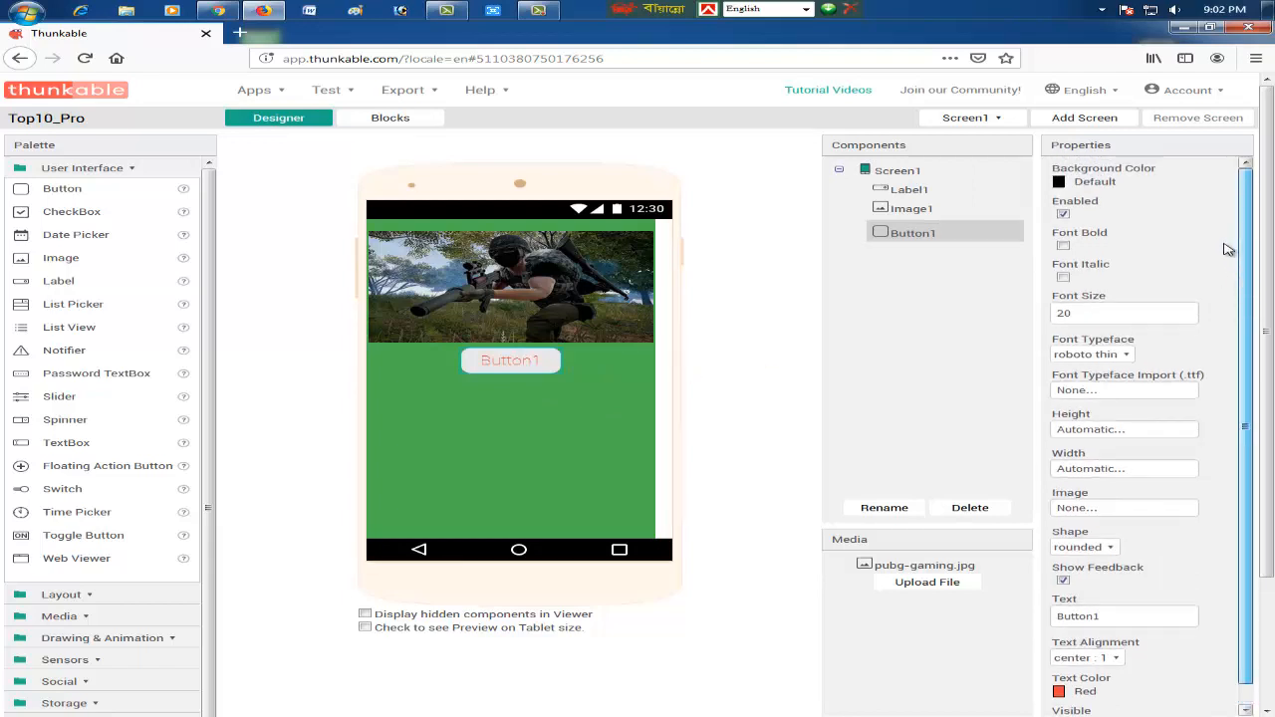
click(1062, 184)
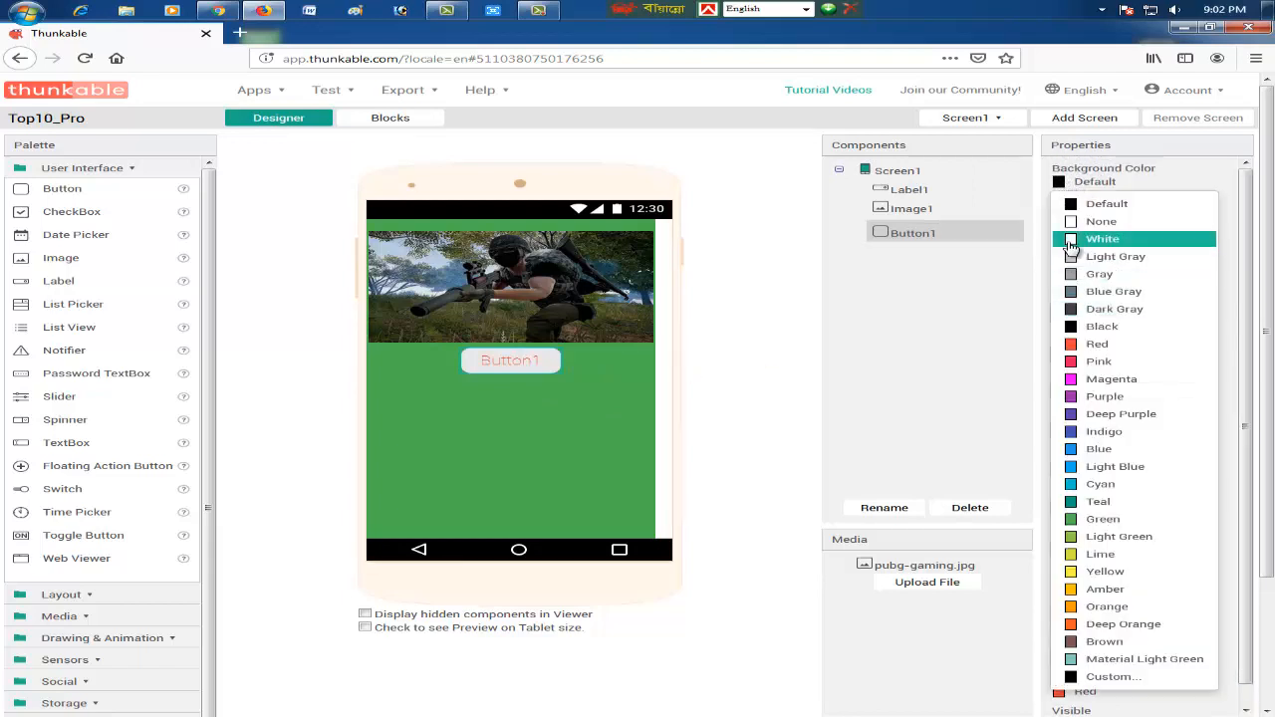
click(1069, 244)
click(1061, 183)
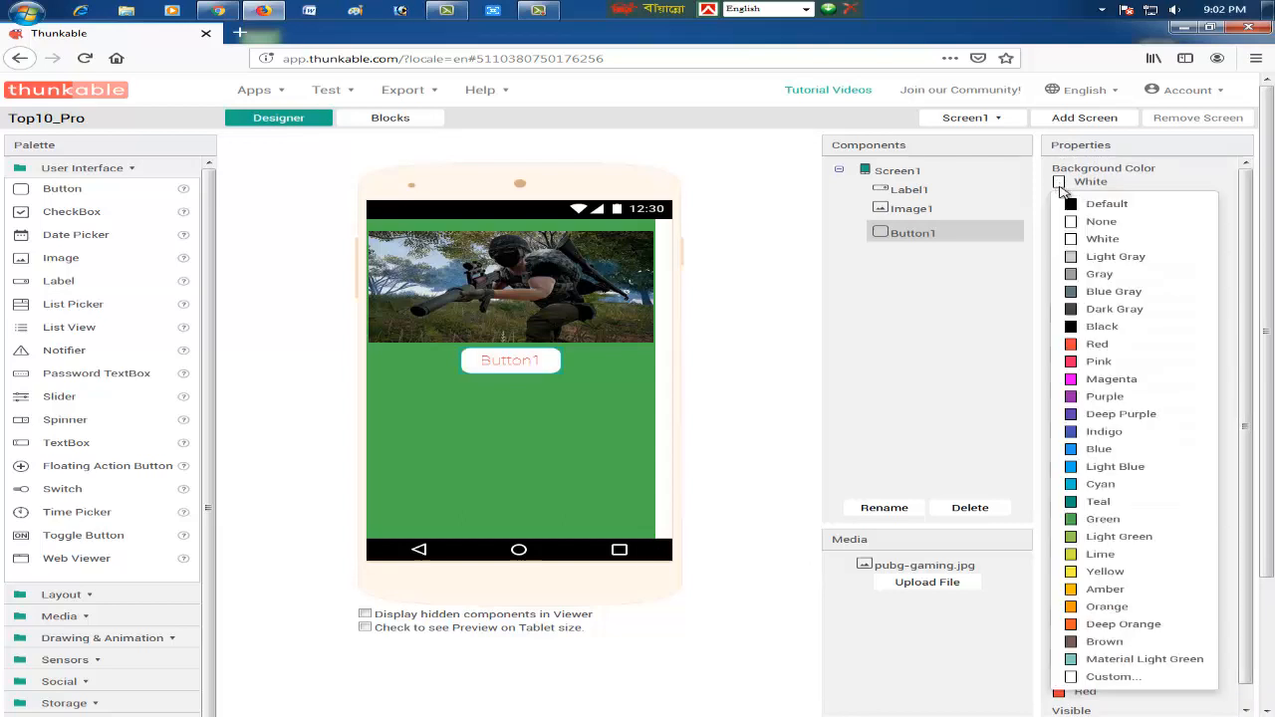
click(1085, 349)
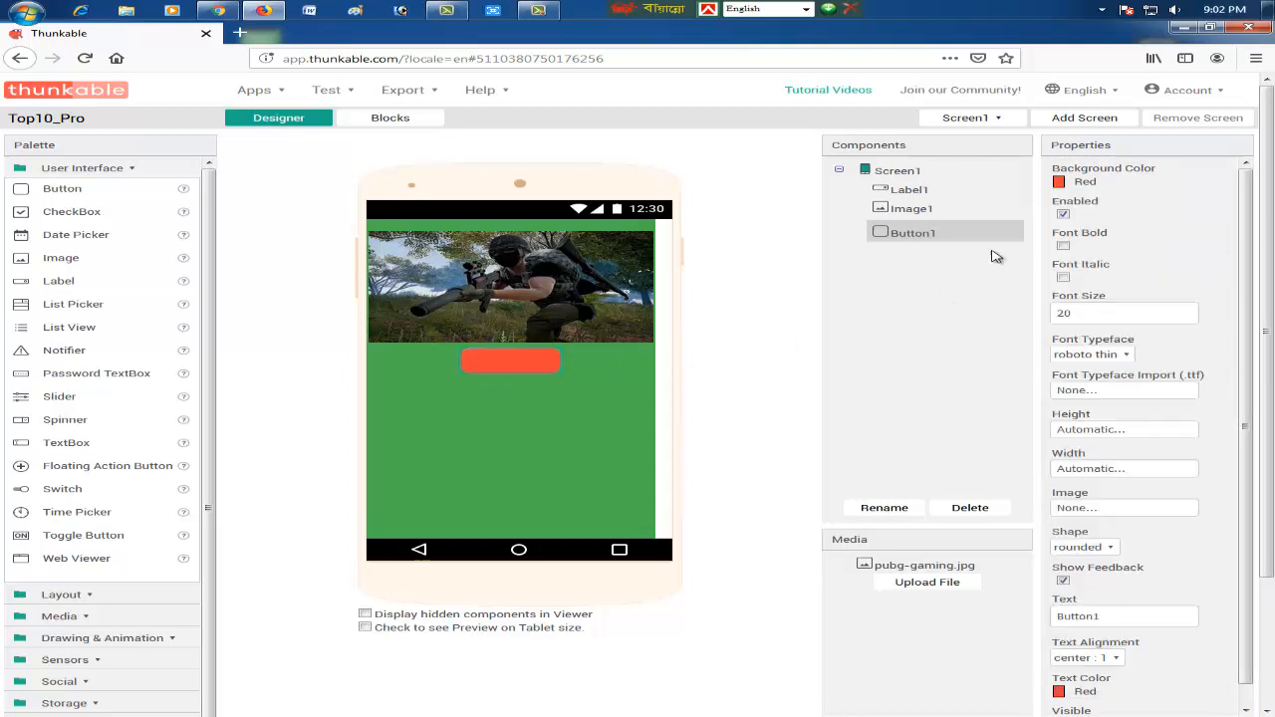
click(1060, 183)
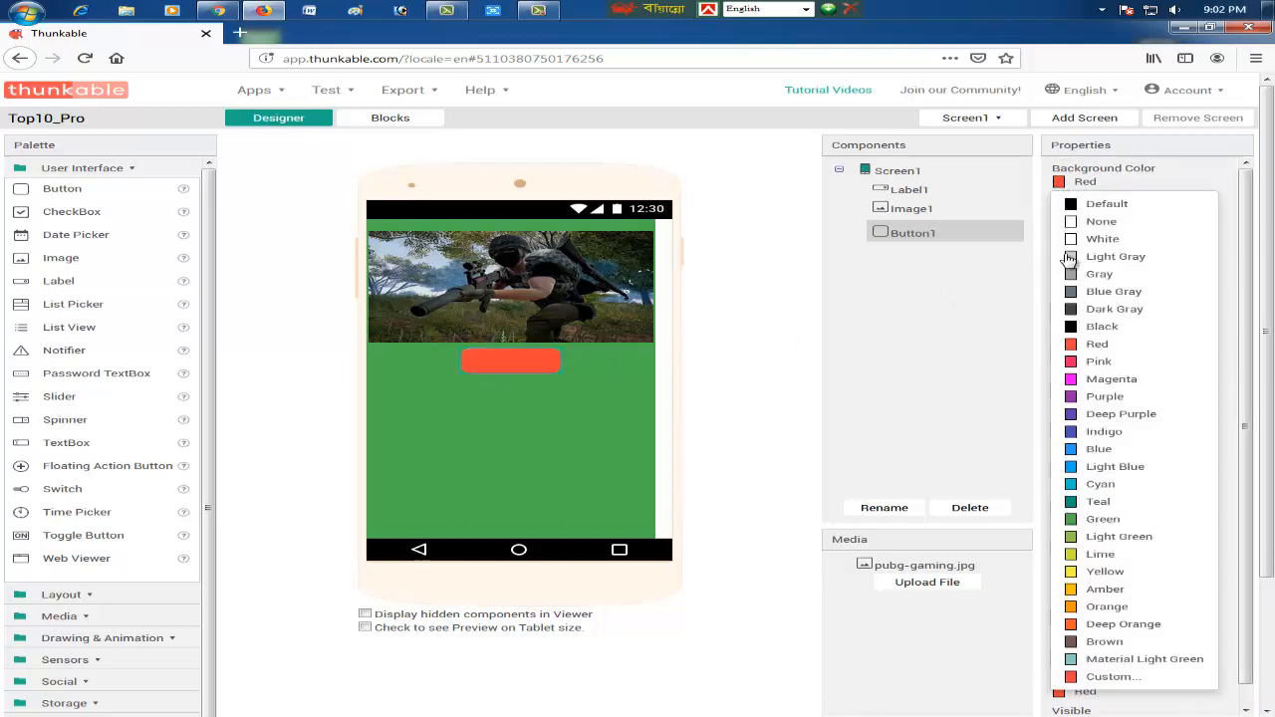
click(1077, 523)
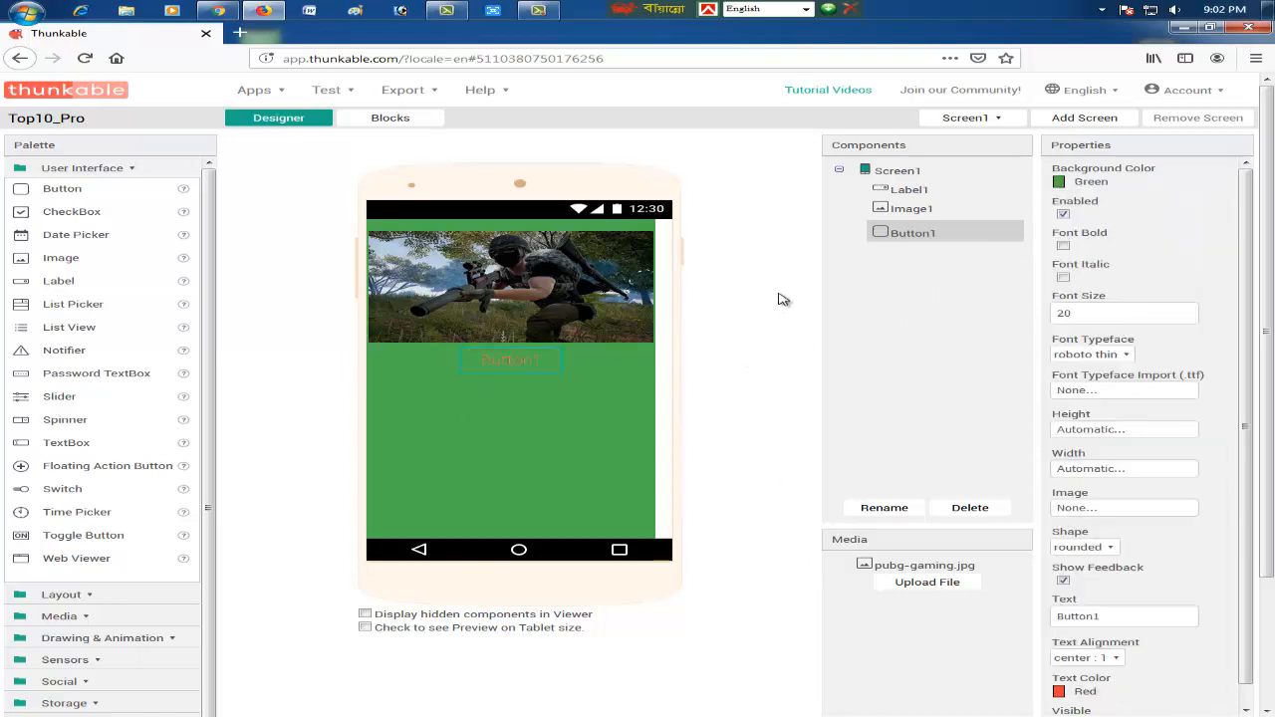
Set the button's background color to Yellow.
click(1060, 182)
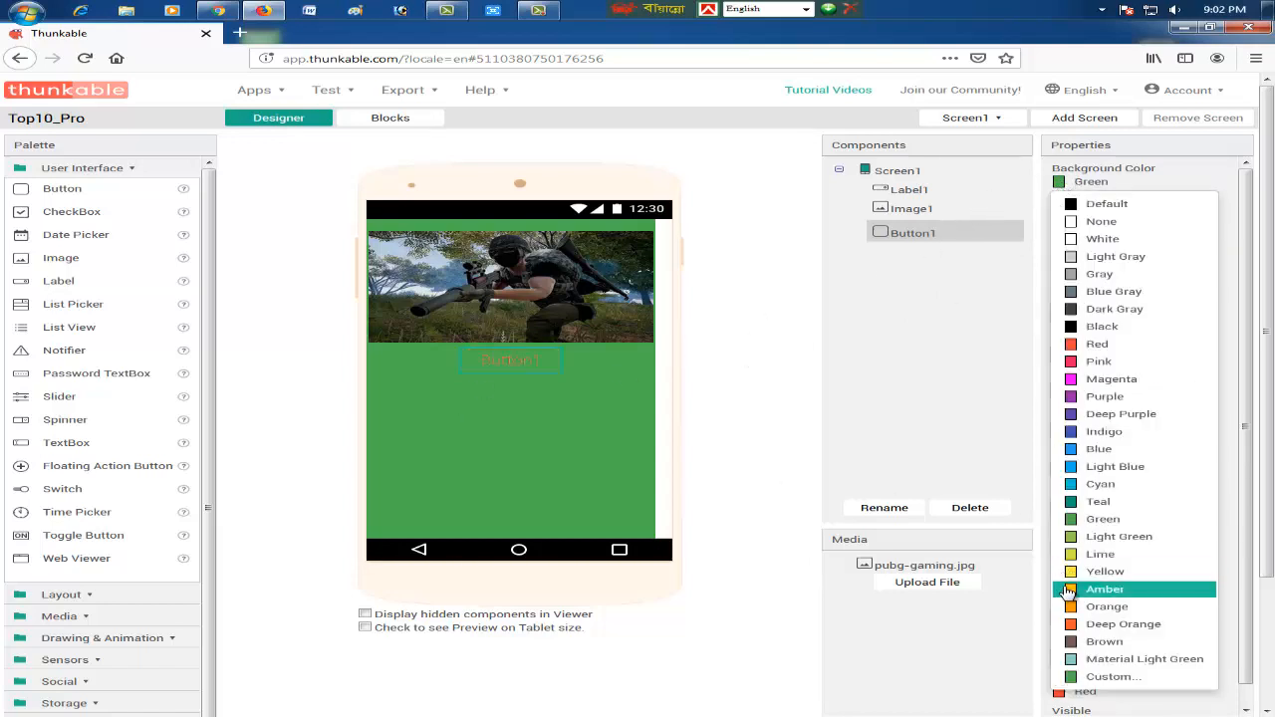
click(1070, 573)
click(543, 435)
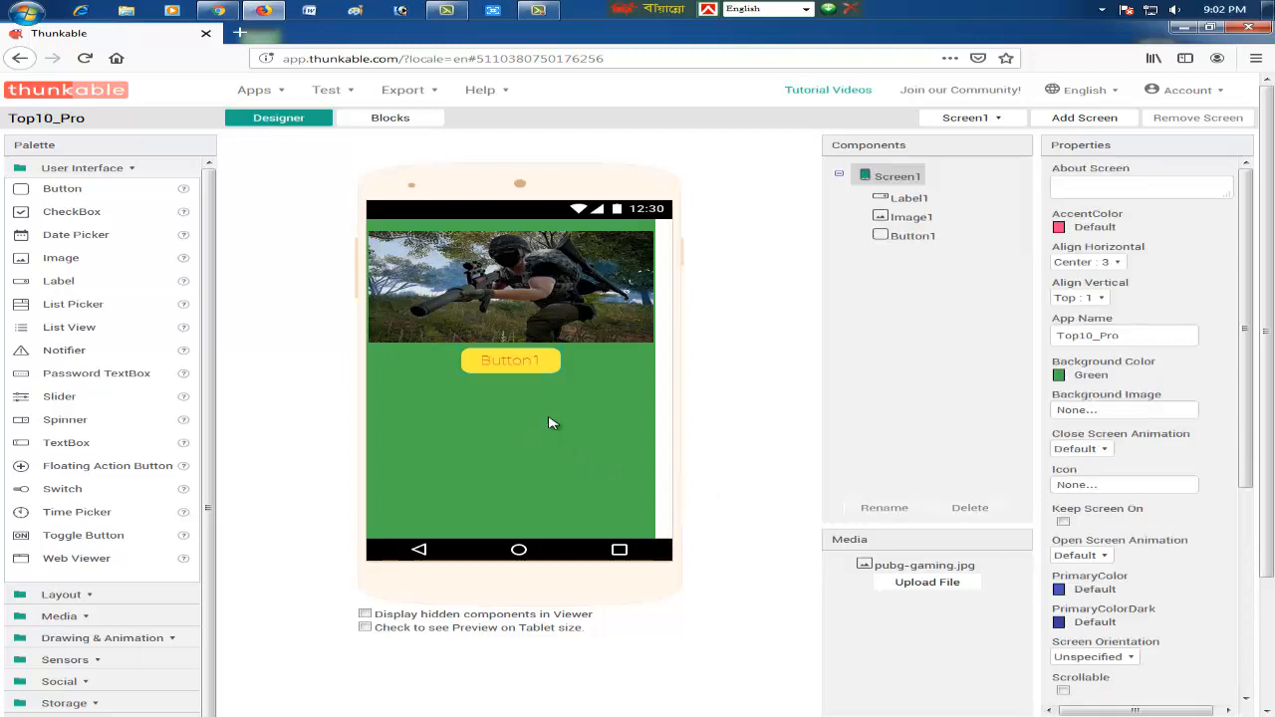
click(529, 362)
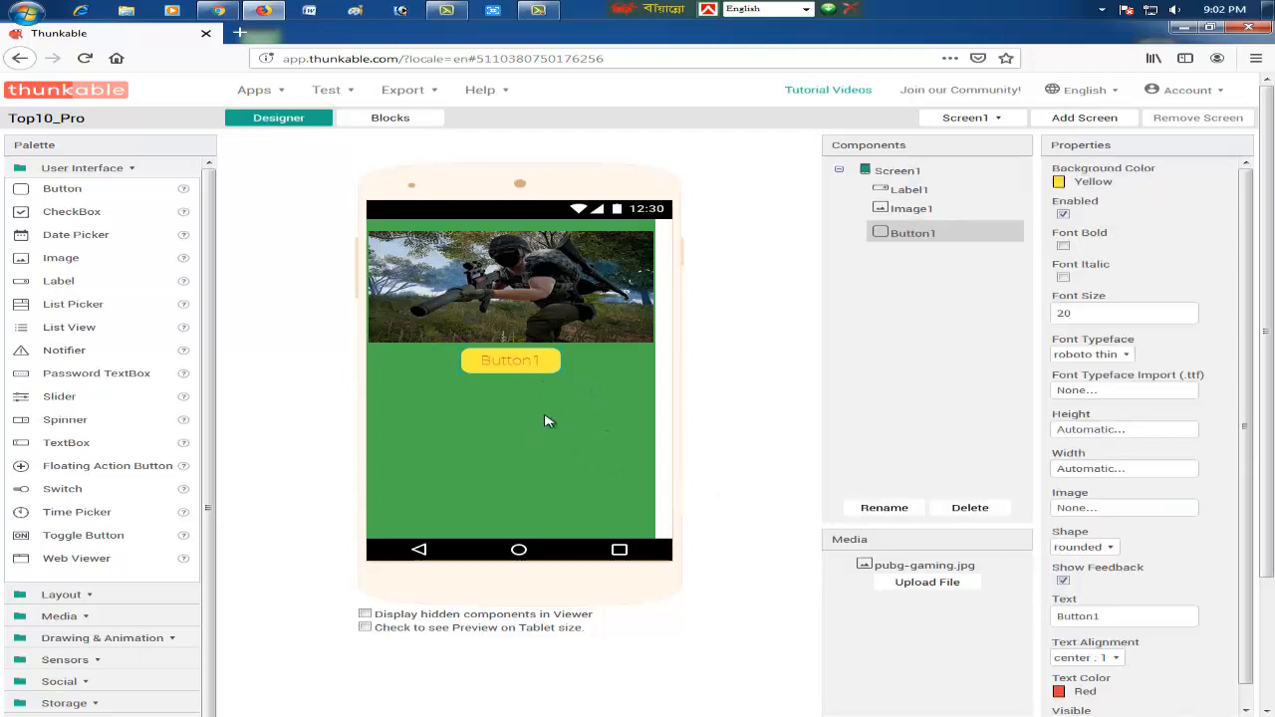
click(556, 434)
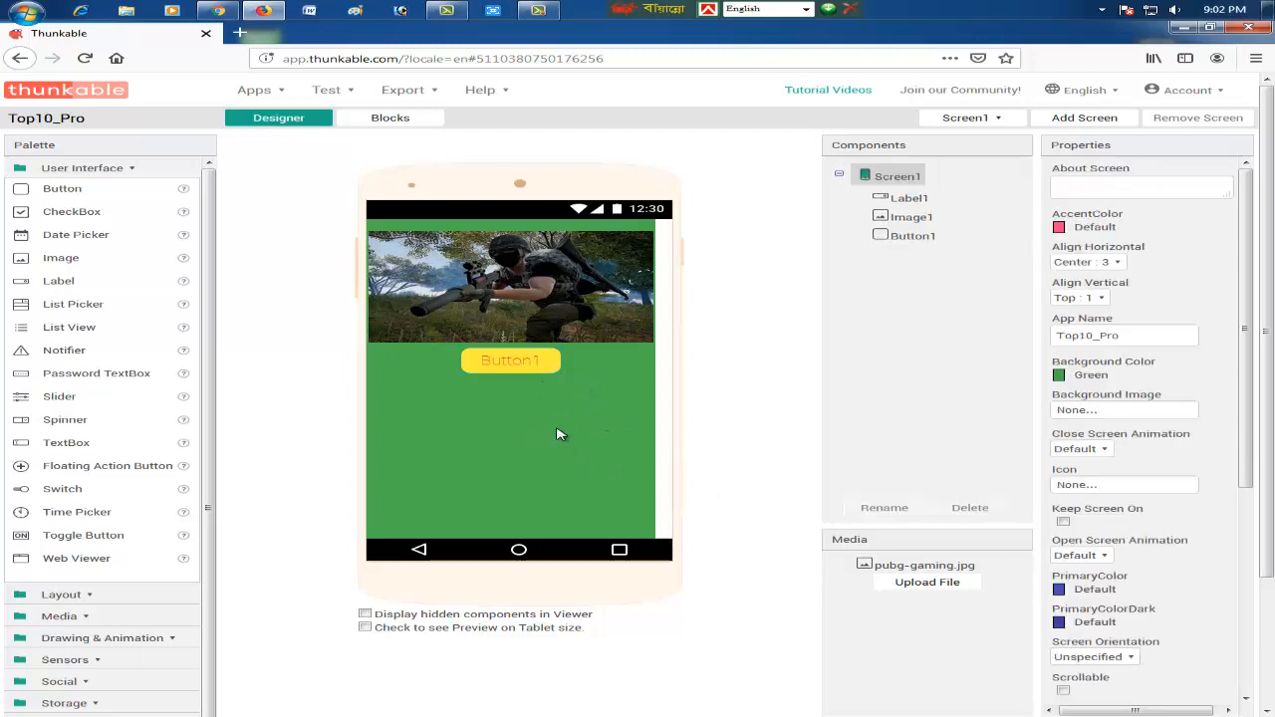
Upload start-png-image-hd-16.png from the Desktop and assign it as the button's image.
click(539, 364)
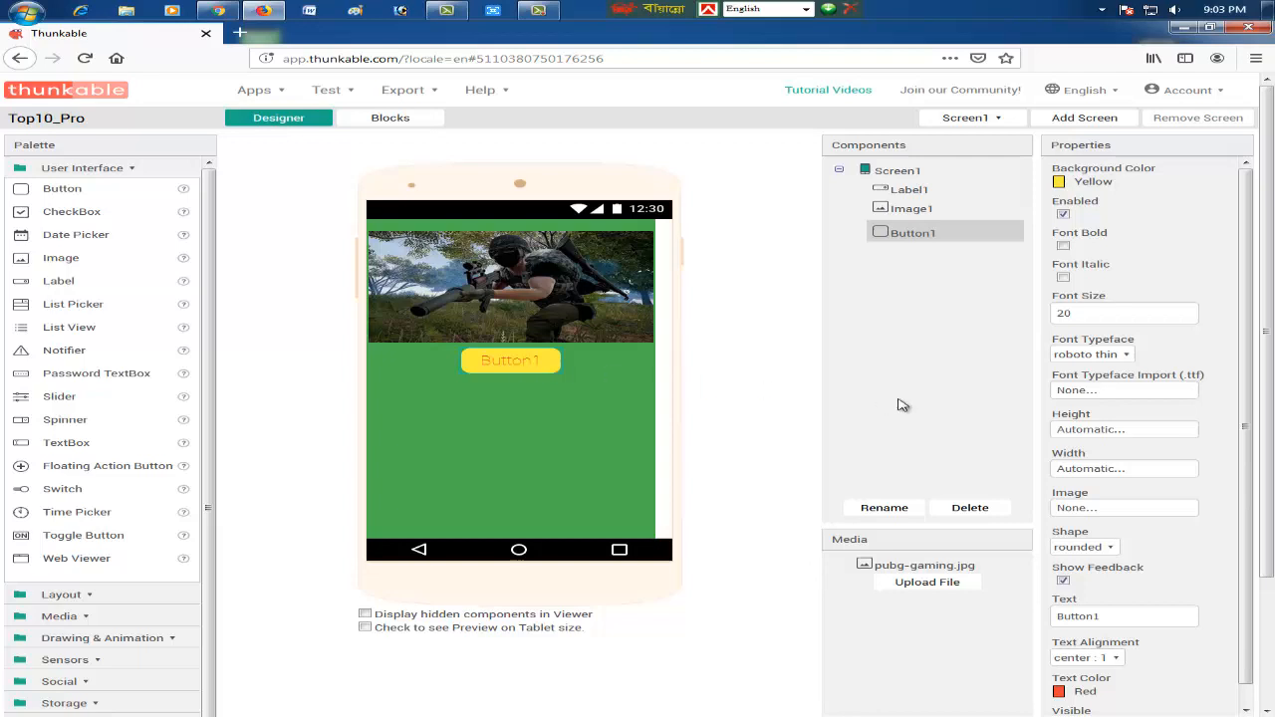
click(1114, 507)
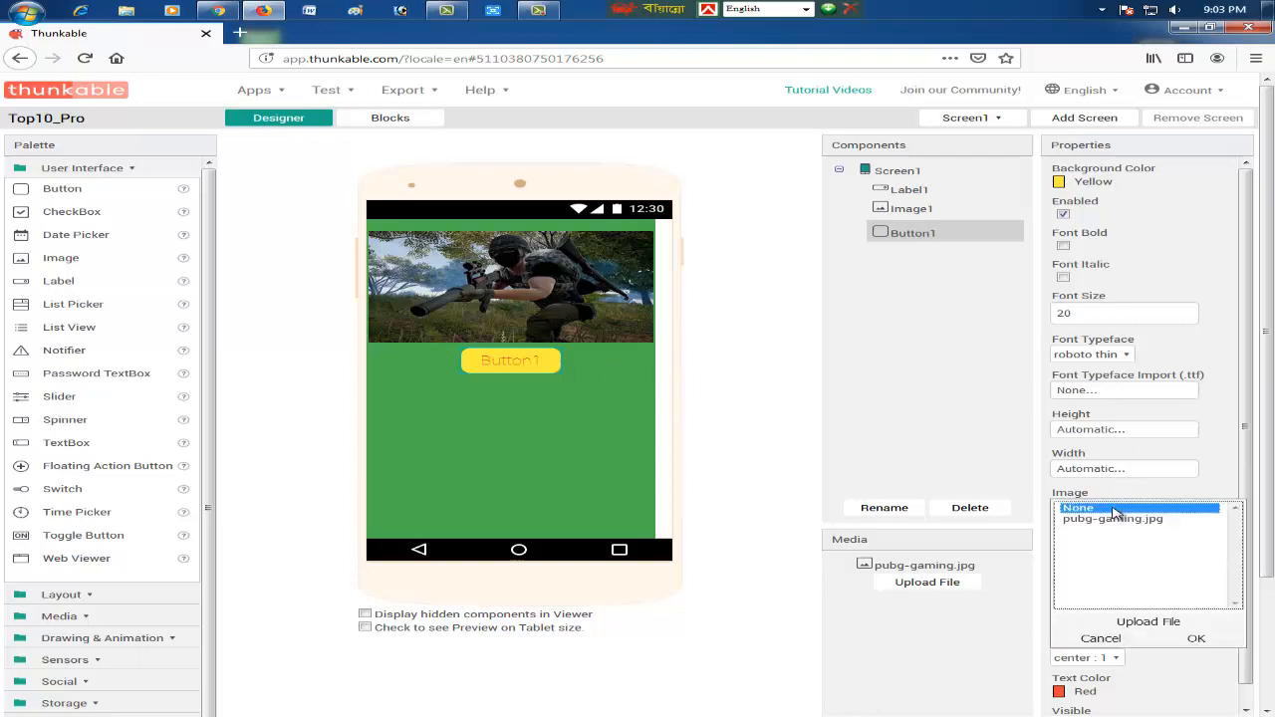
click(1151, 628)
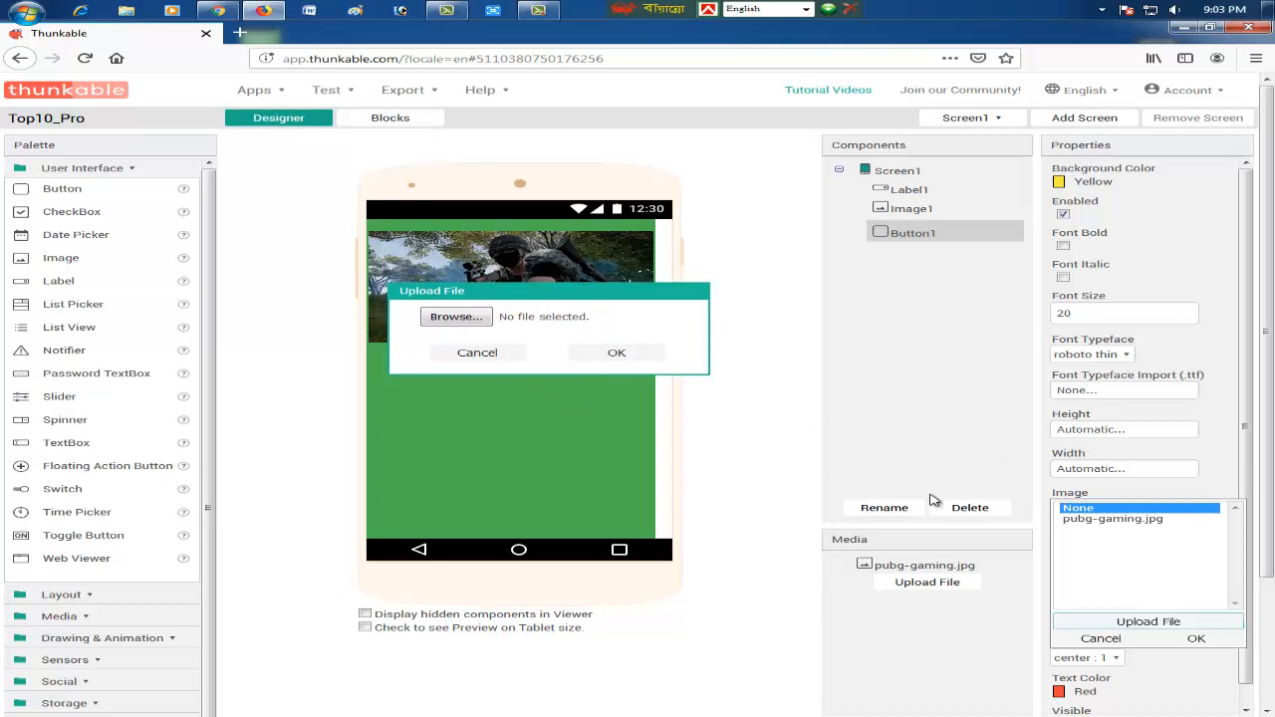
click(457, 319)
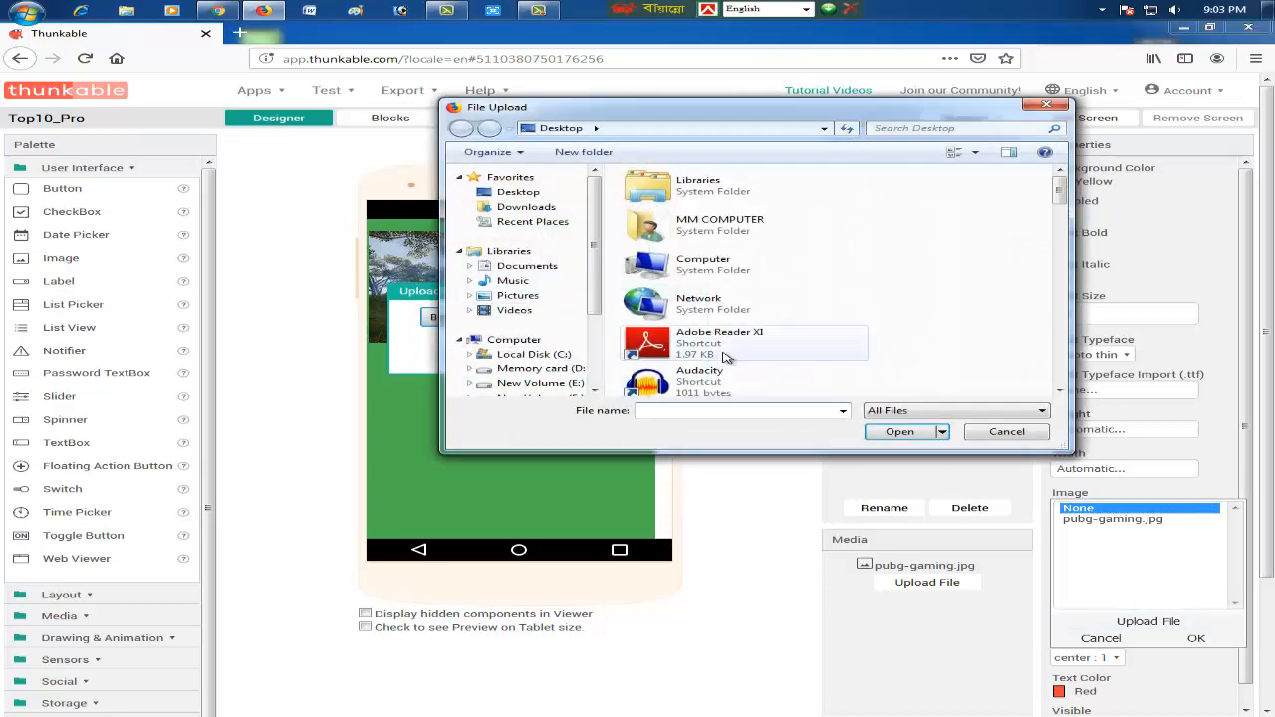
drag(1058, 199, 1060, 387)
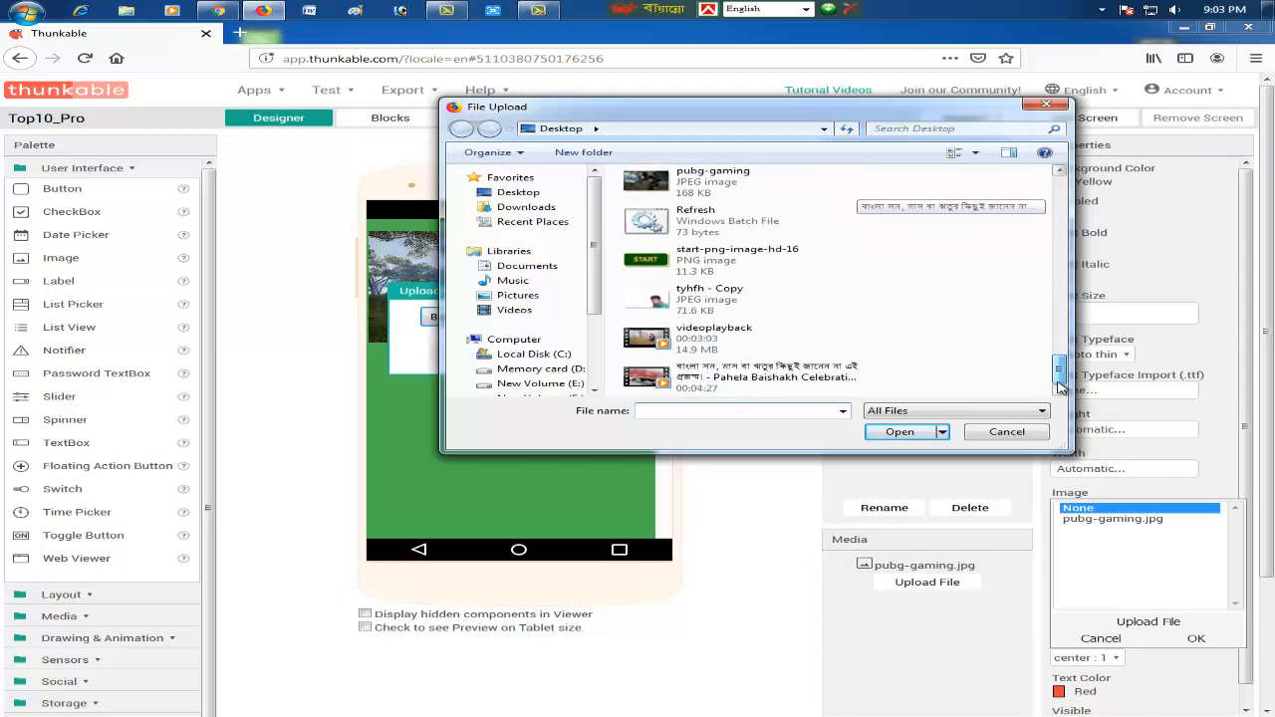
double_click(703, 267)
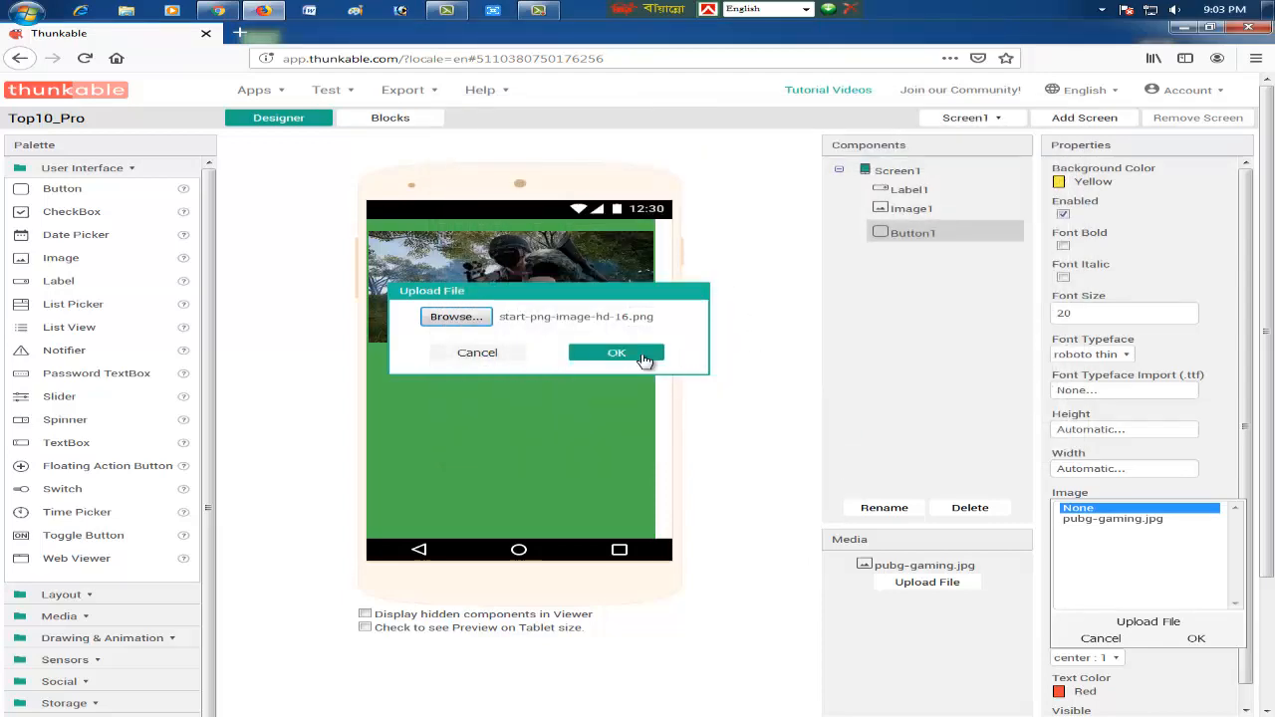
click(617, 353)
click(1198, 639)
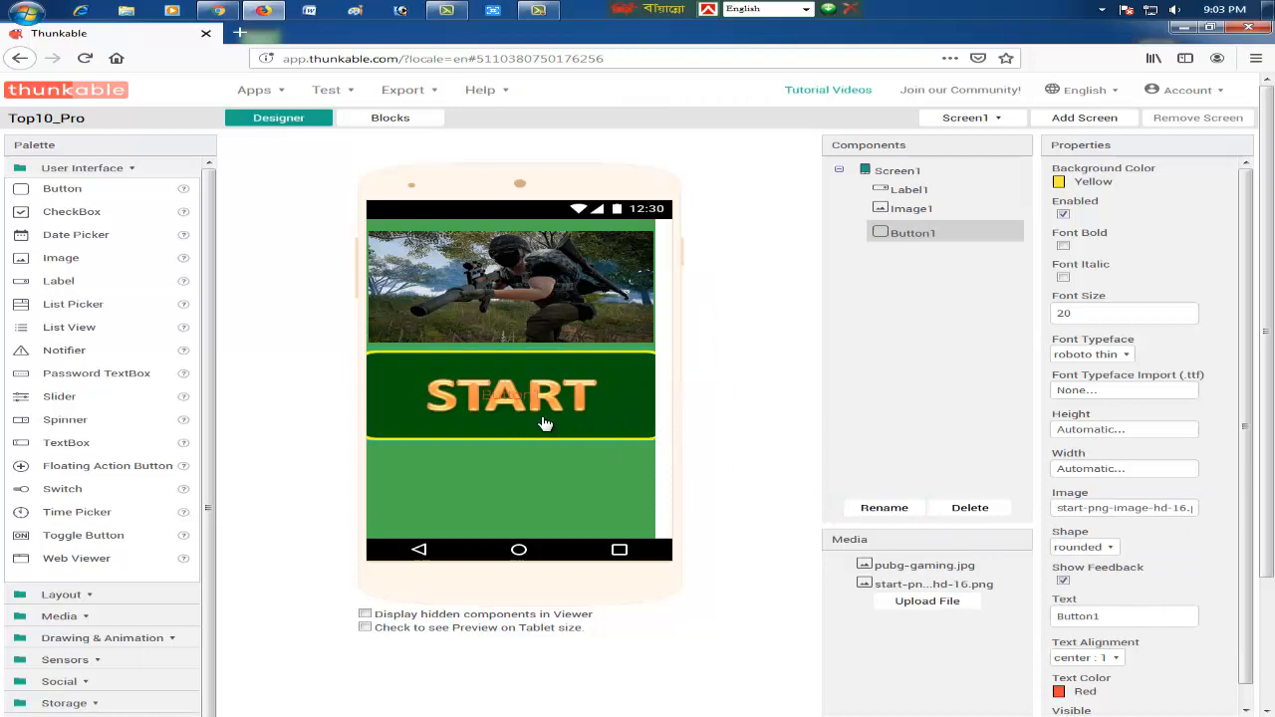
Clear the START button's text so only its image carries the caption.
click(1122, 616)
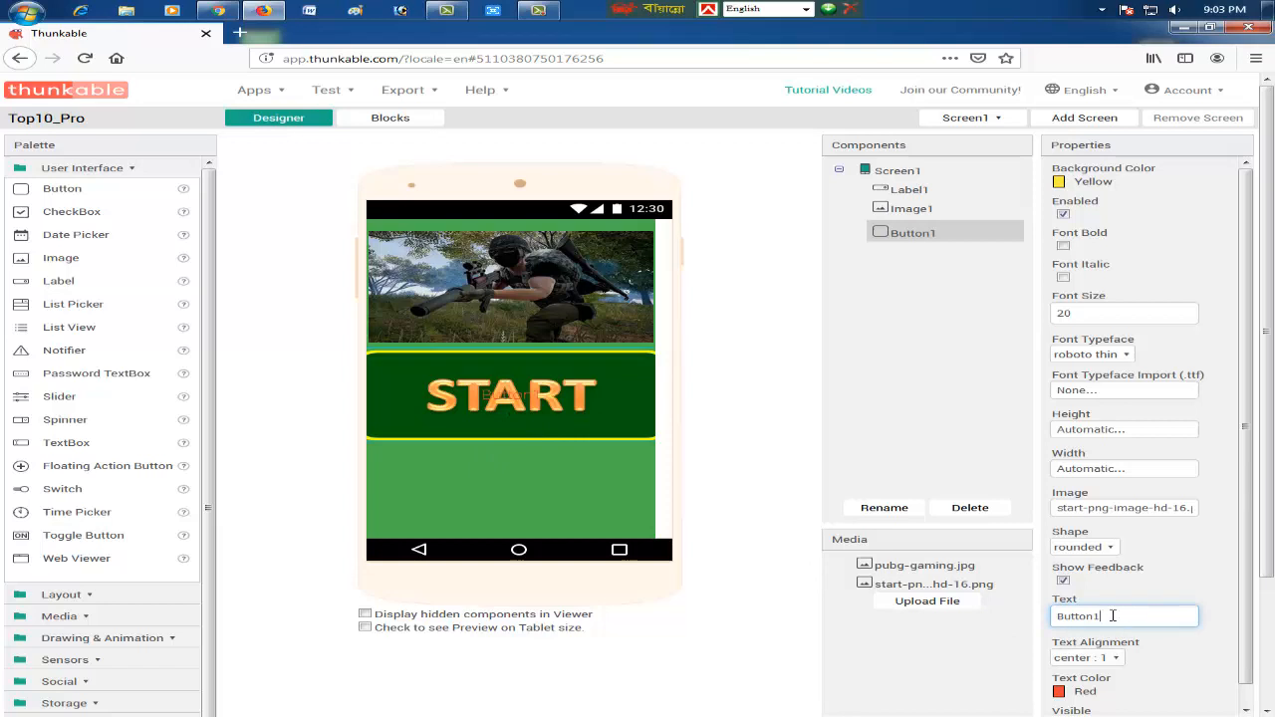
drag(1113, 615, 1062, 617)
key(BackSpace)
key(Return)
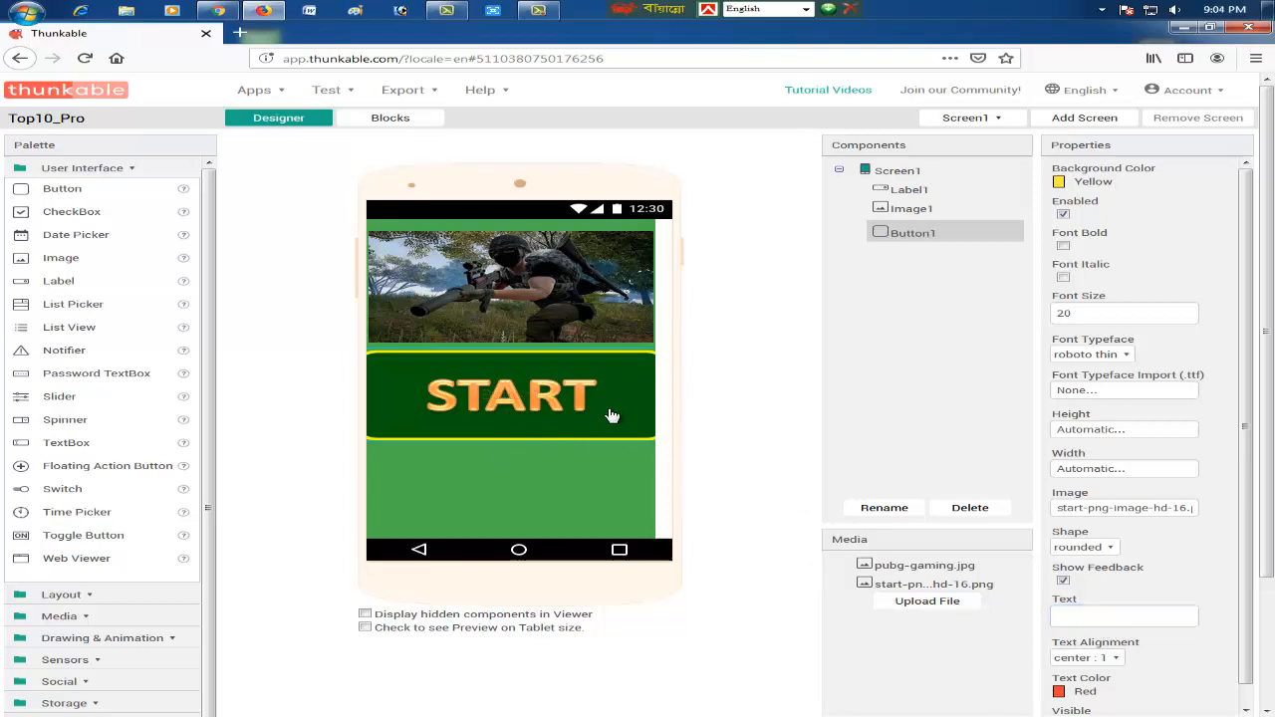
Try a height of 35 percent and a width of 30 percent for the START button.
click(1100, 428)
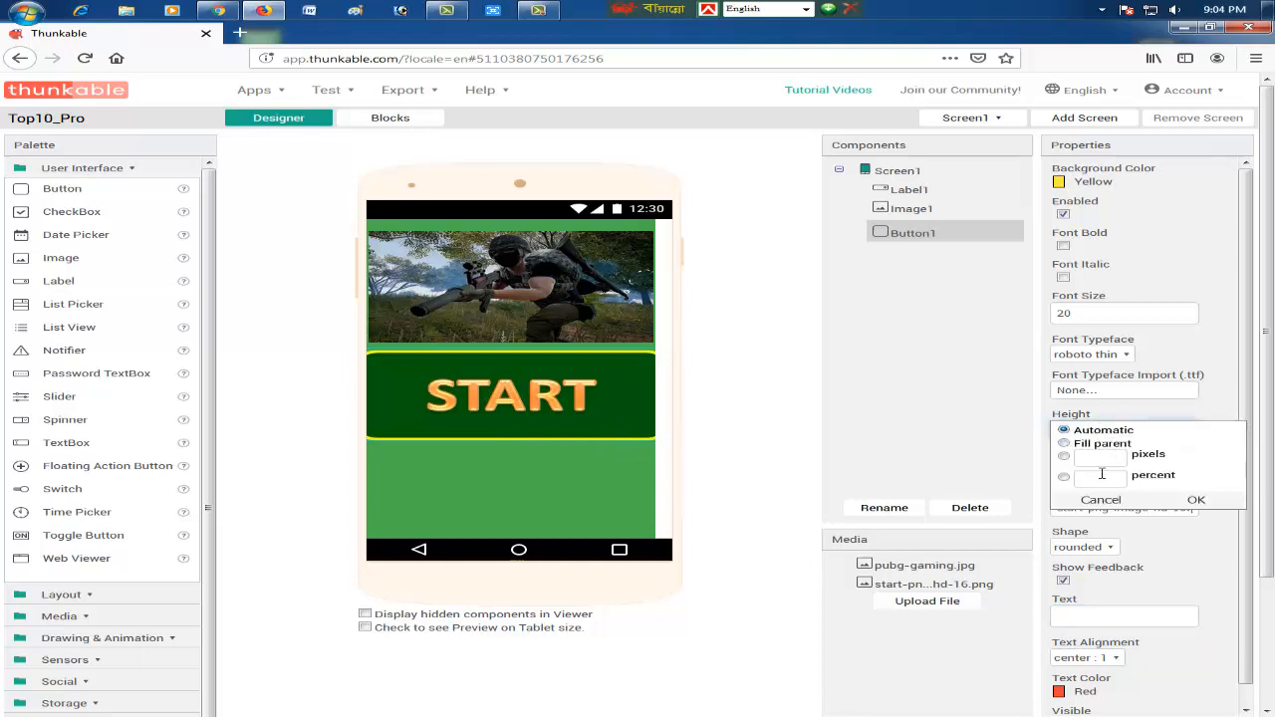
click(1103, 476)
click(1196, 500)
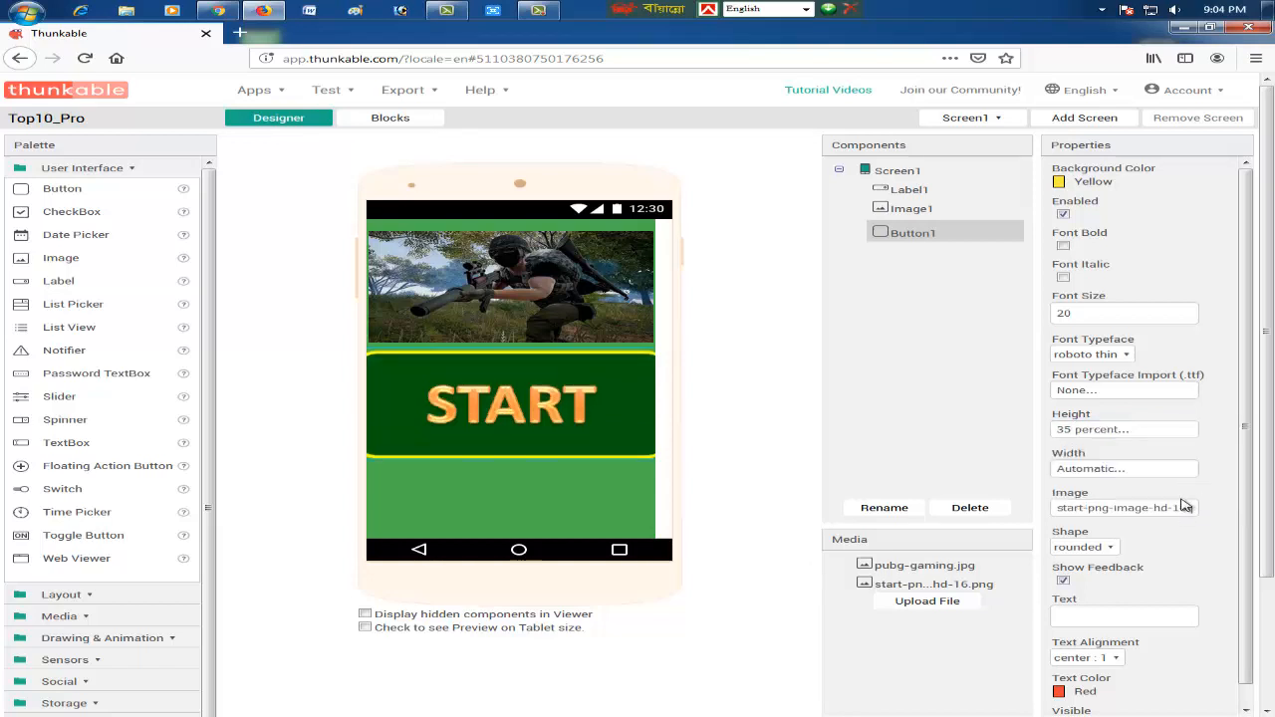
click(1120, 469)
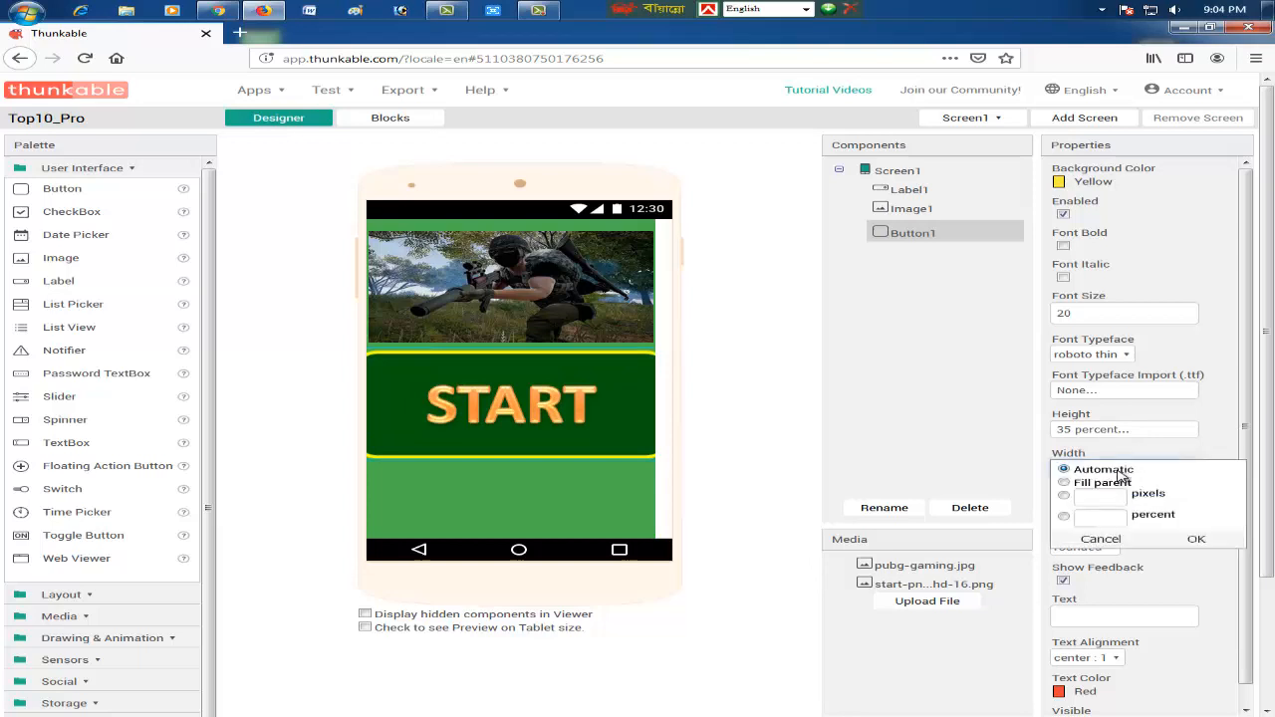
click(1102, 517)
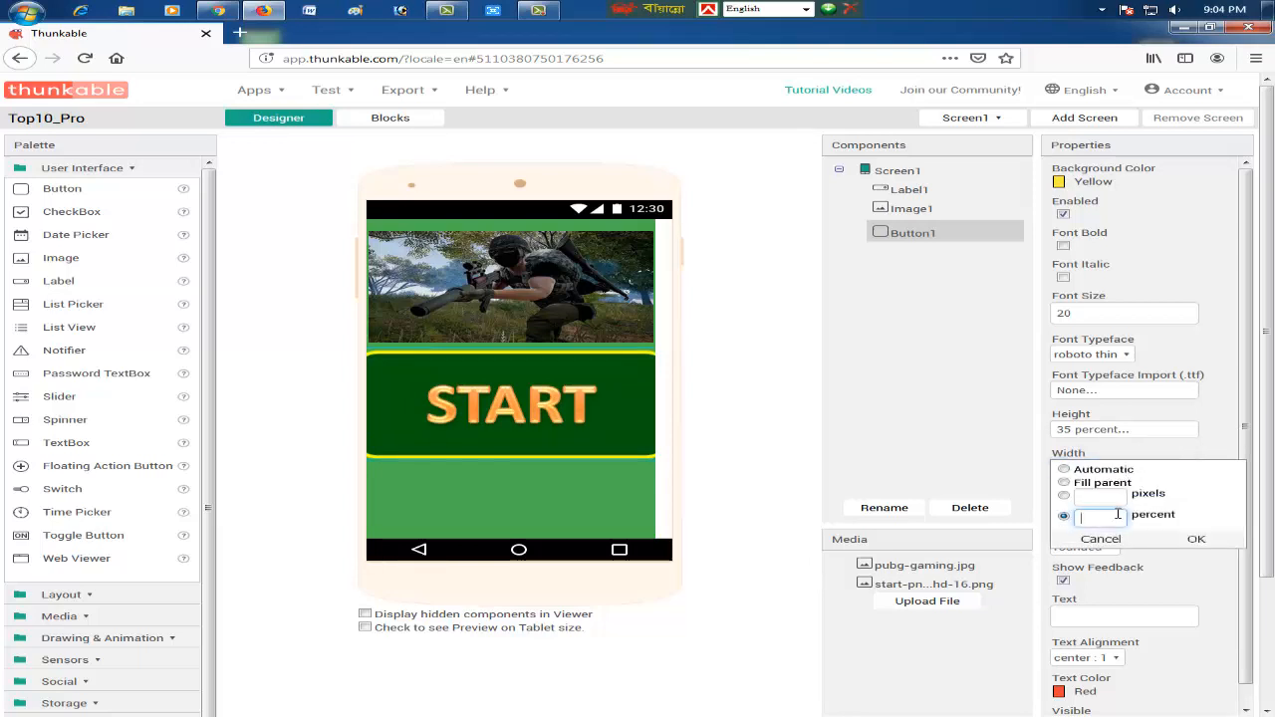
text(30)
click(1195, 539)
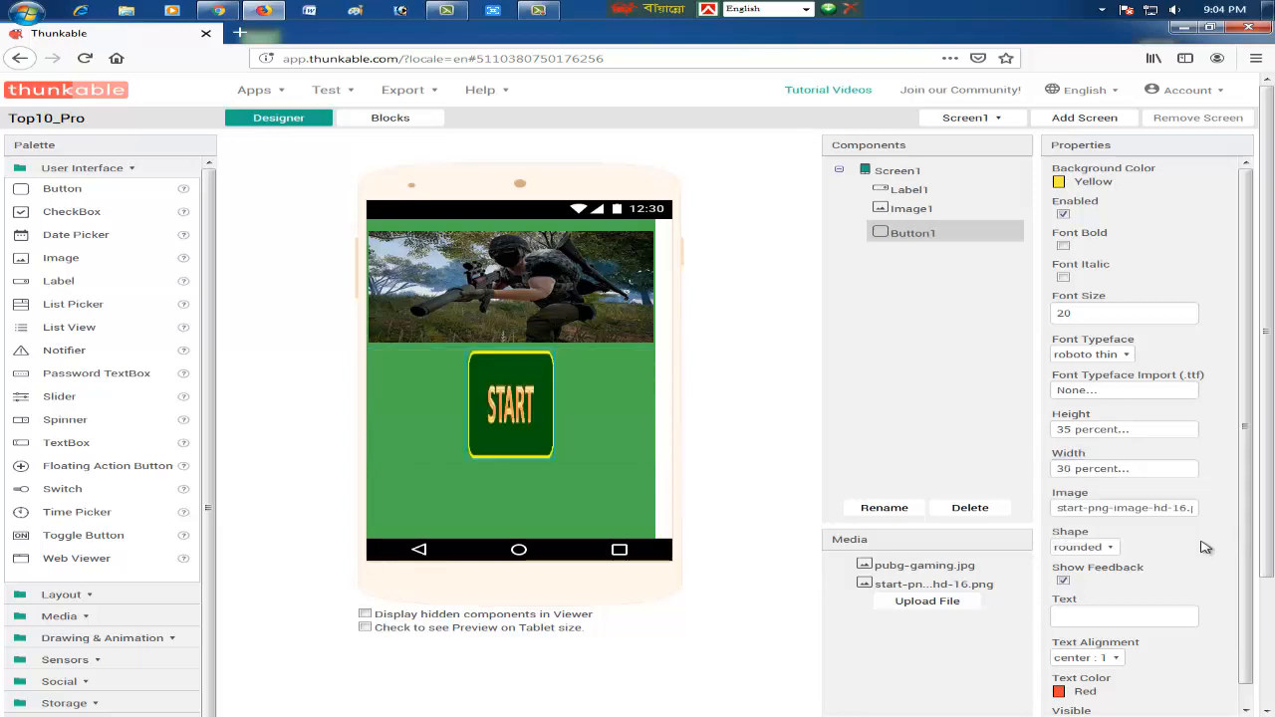
Try a height of 15 percent for the START button.
click(1114, 430)
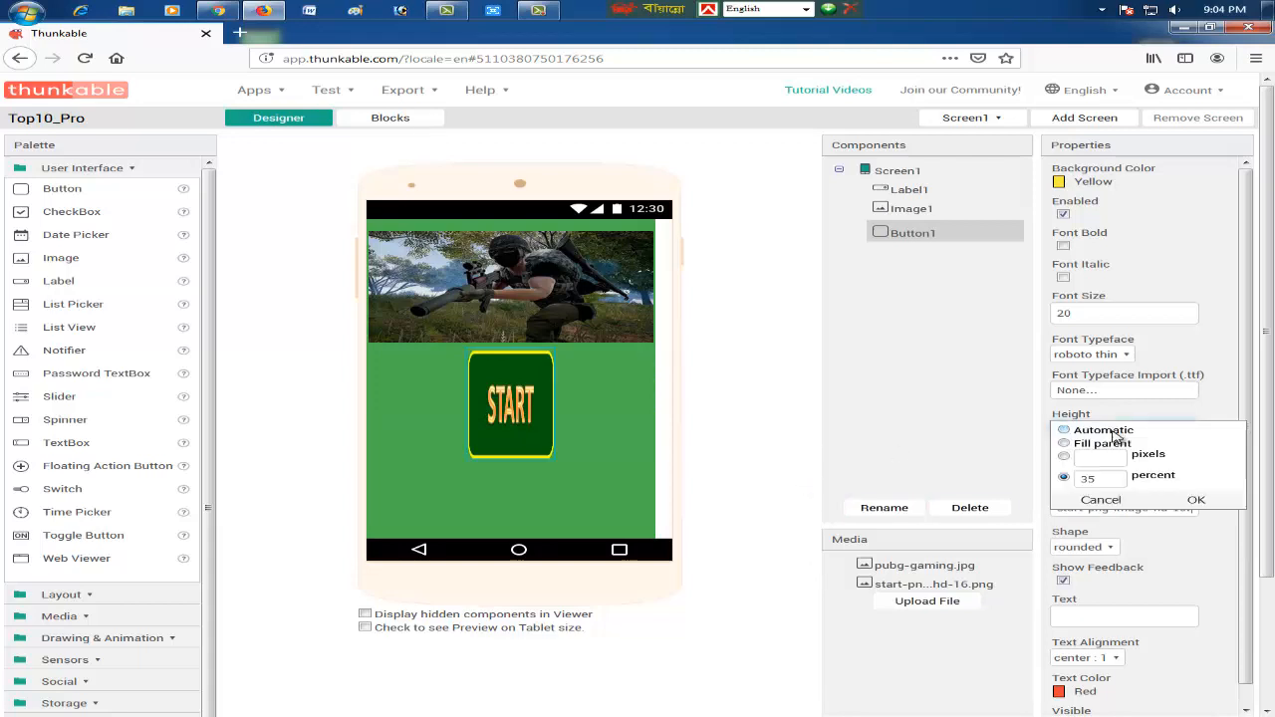
click(1063, 479)
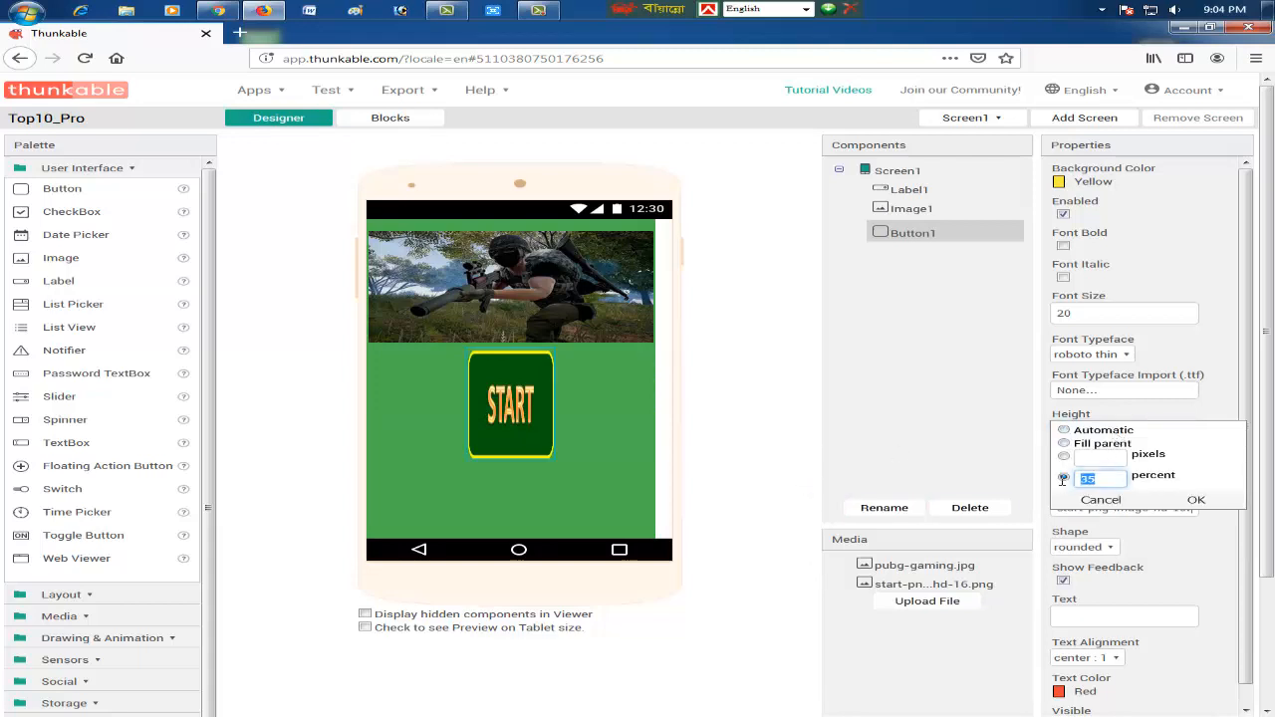
text(1)
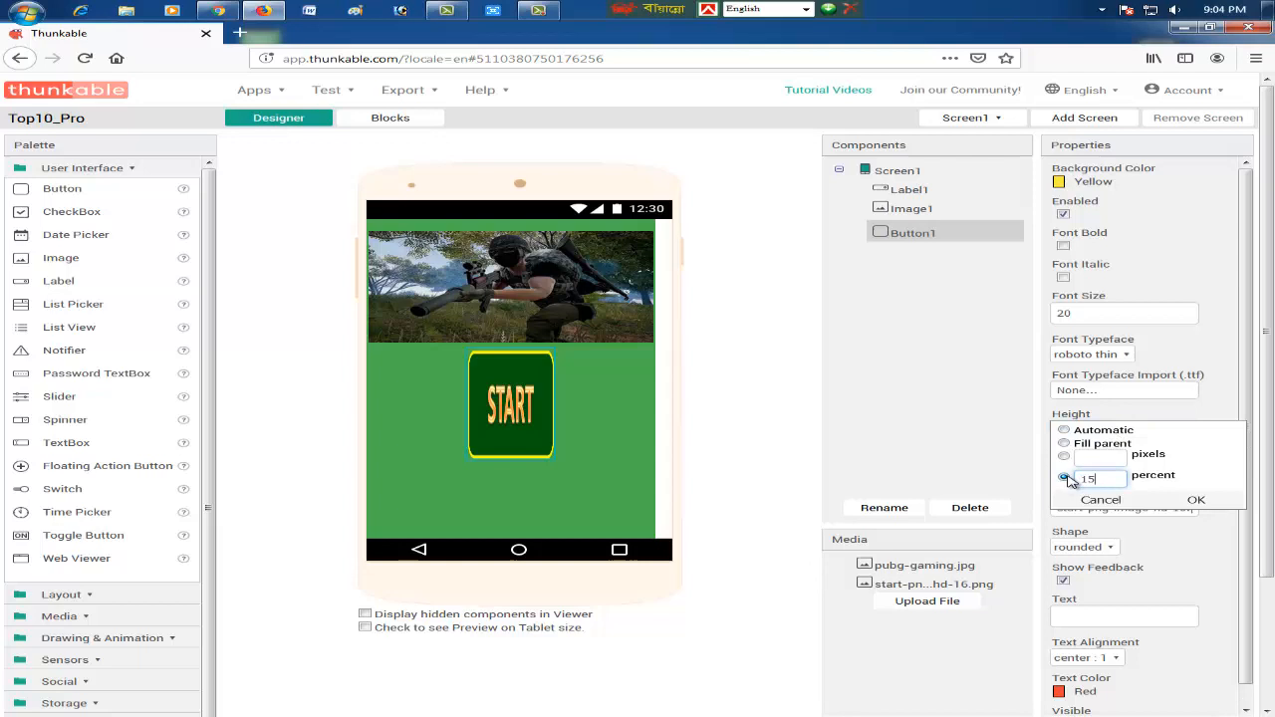
click(1196, 500)
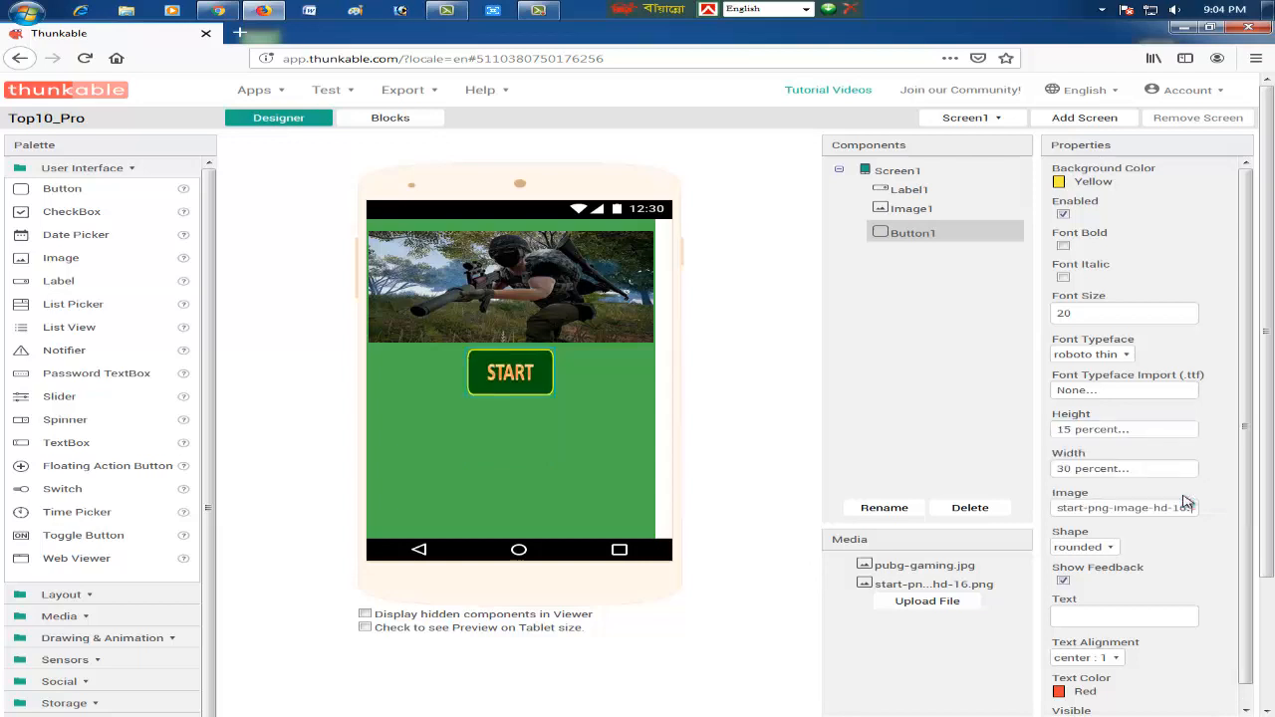
Set the START button's height to 10 percent and its width to 40 percent.
click(1121, 430)
double_click(1081, 480)
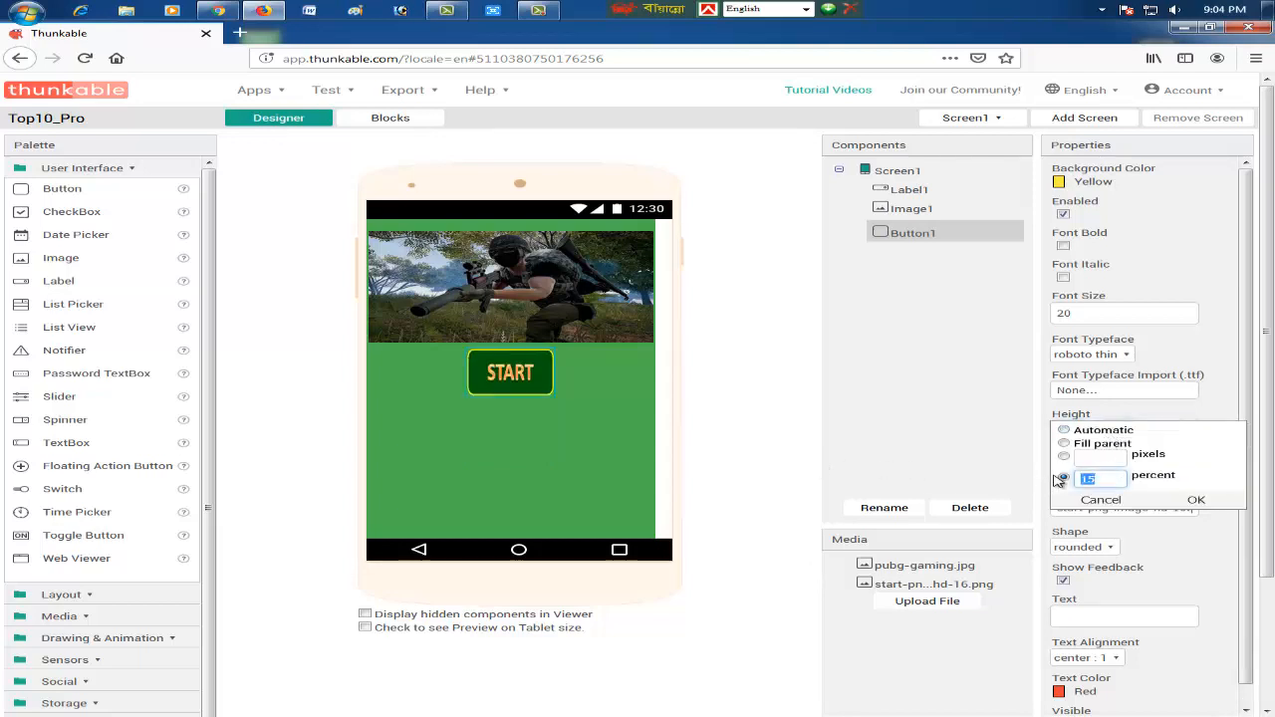
text(10)
click(1194, 500)
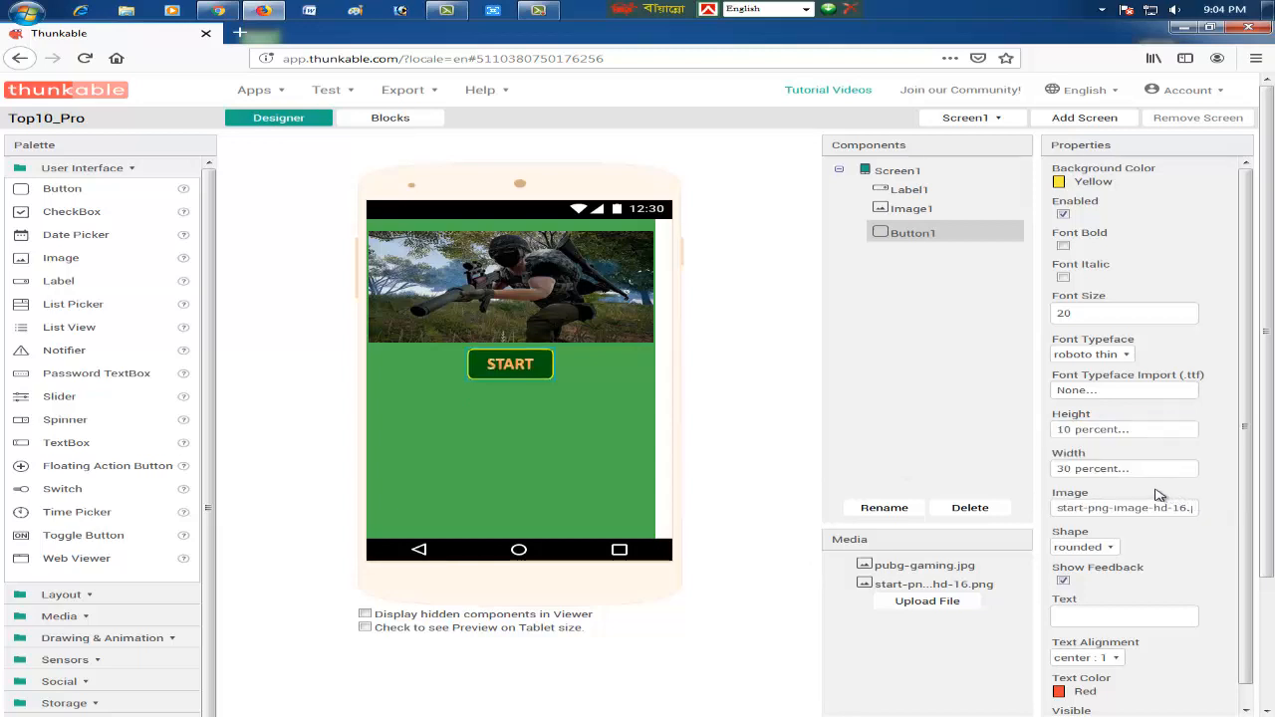
click(1104, 470)
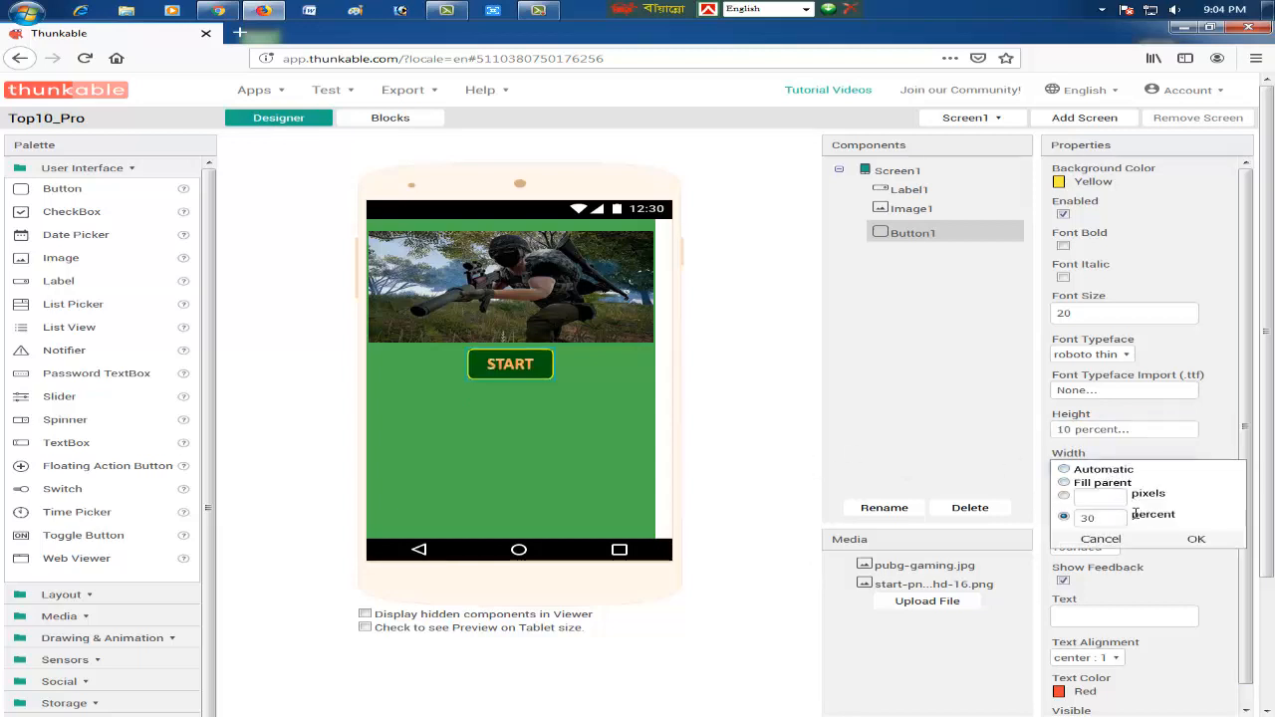
double_click(1091, 516)
text(40)
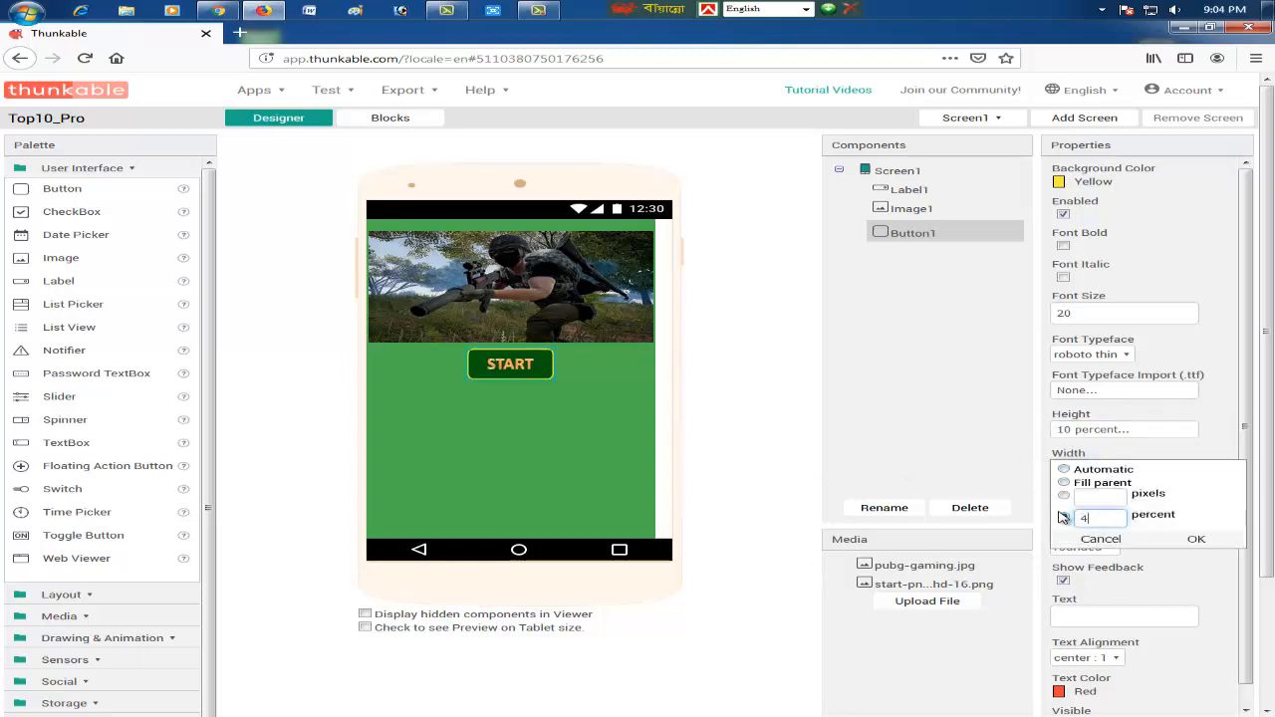
click(1202, 539)
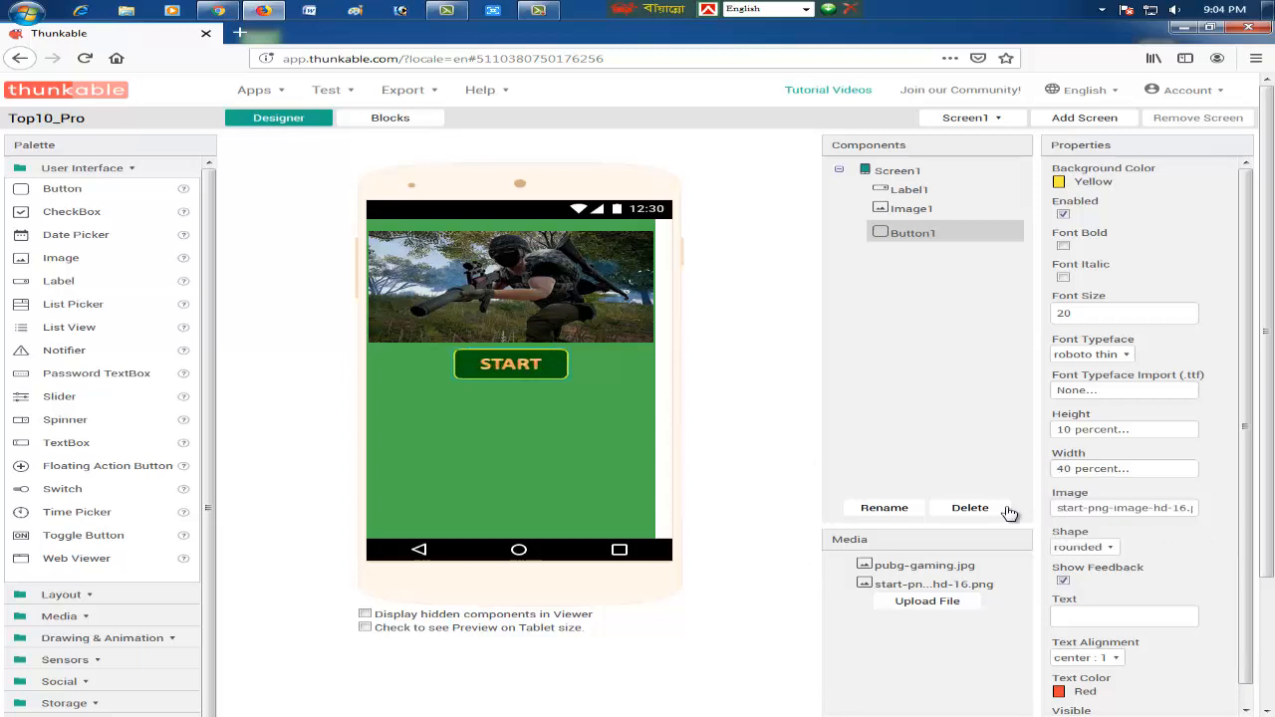
click(586, 462)
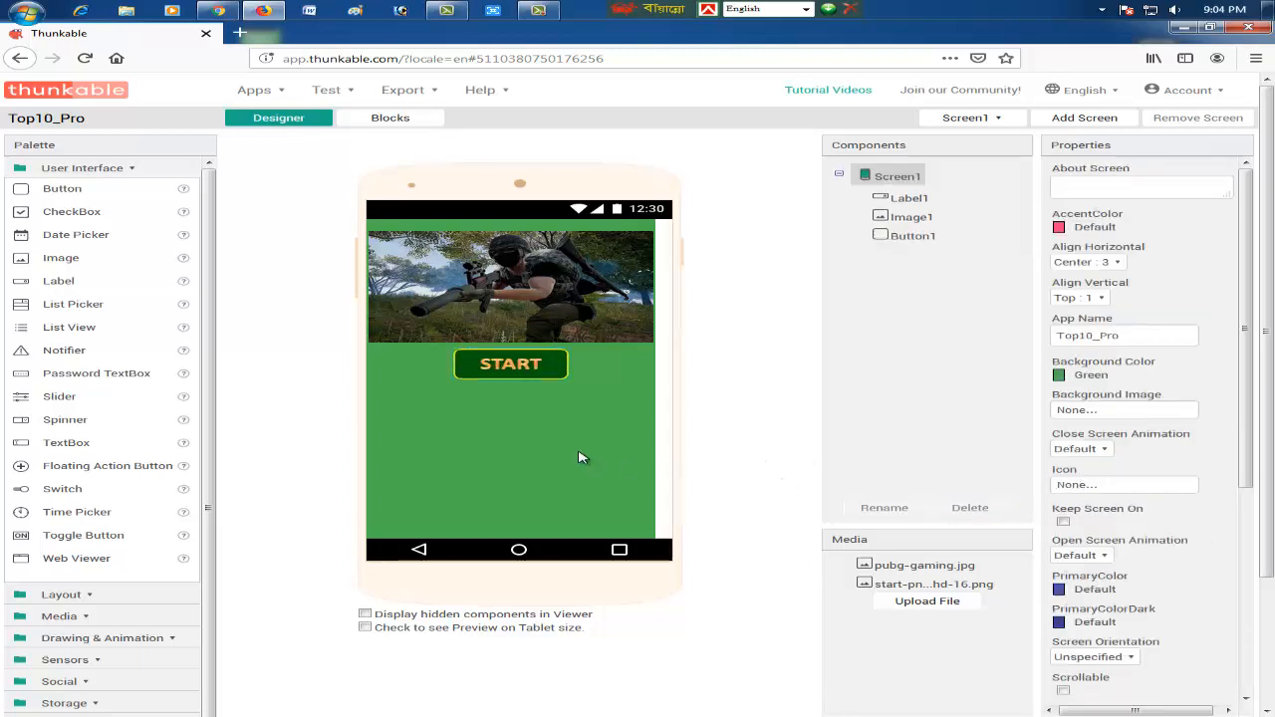
click(523, 371)
click(556, 442)
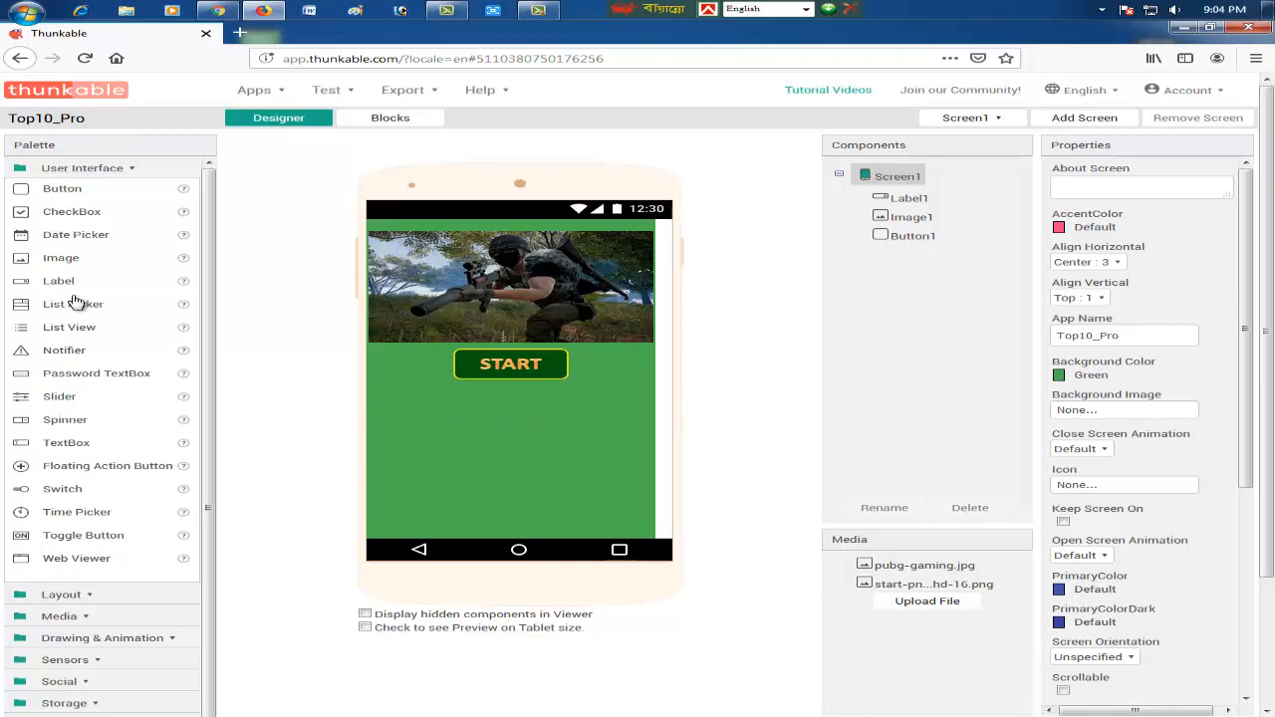
Add a label below the START button and clear its text to leave a blank spacer.
drag(62, 283, 518, 399)
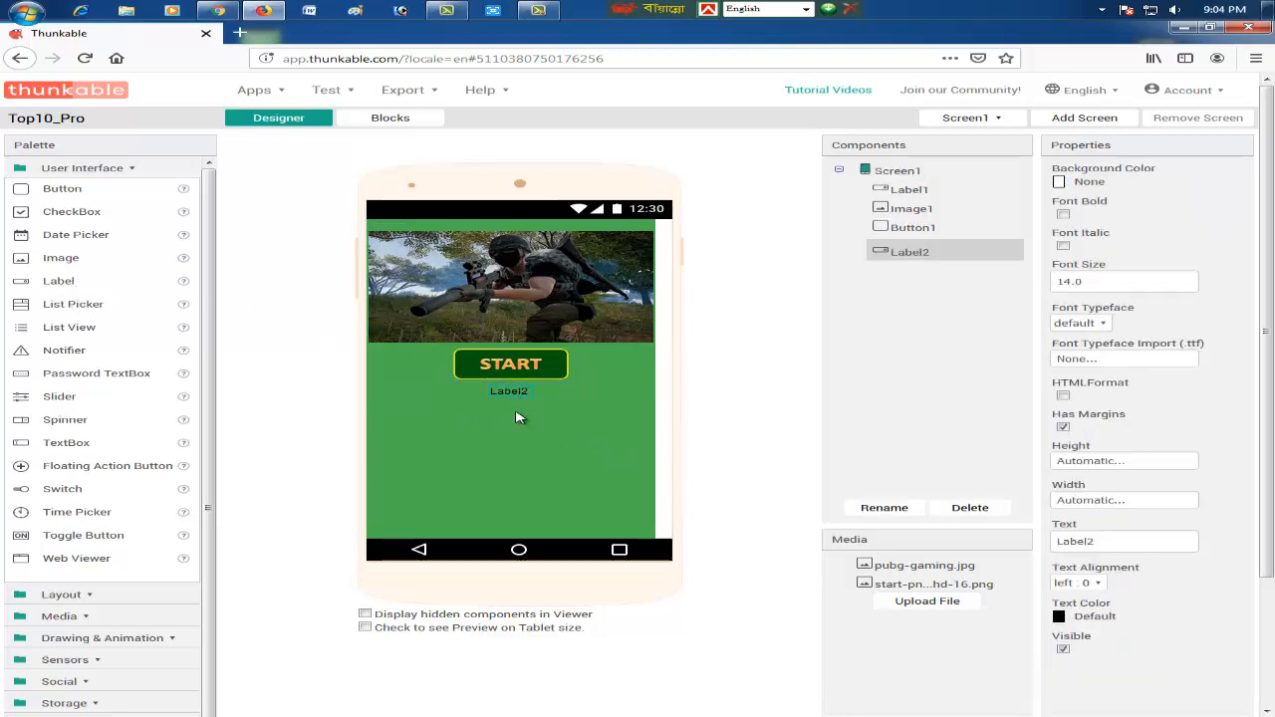
drag(1094, 541, 1046, 554)
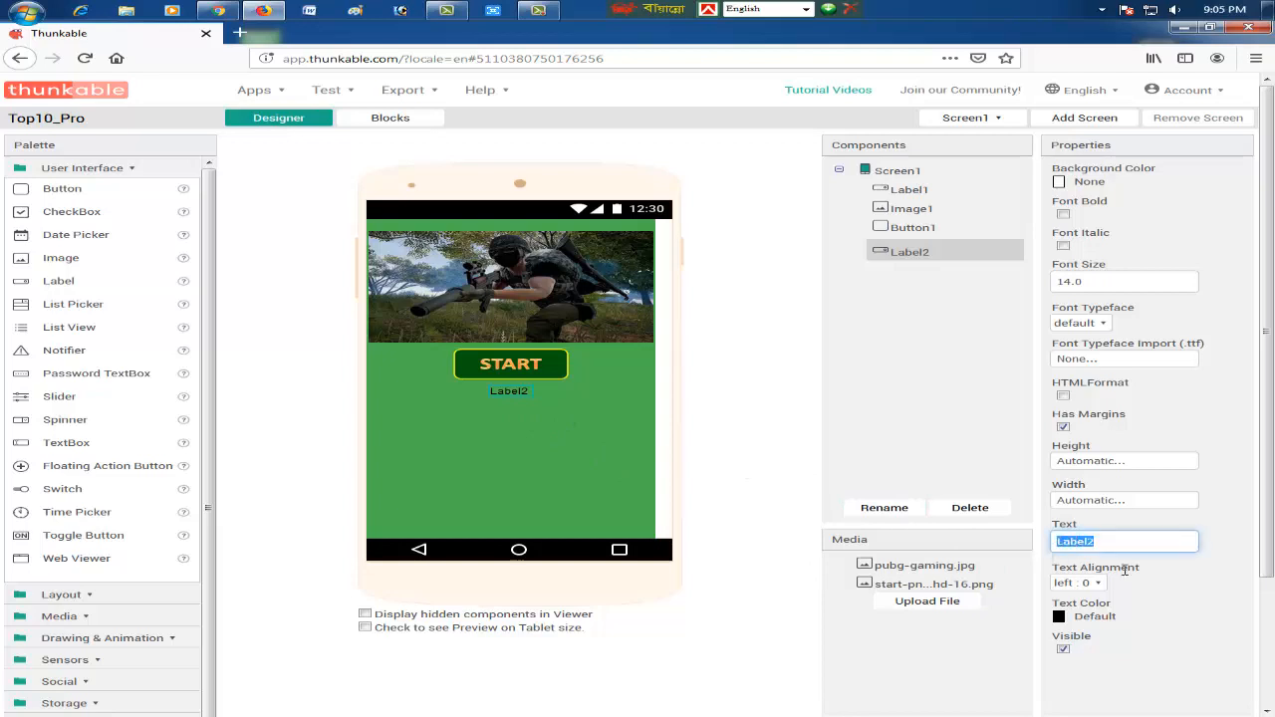
key(BackSpace)
click(757, 511)
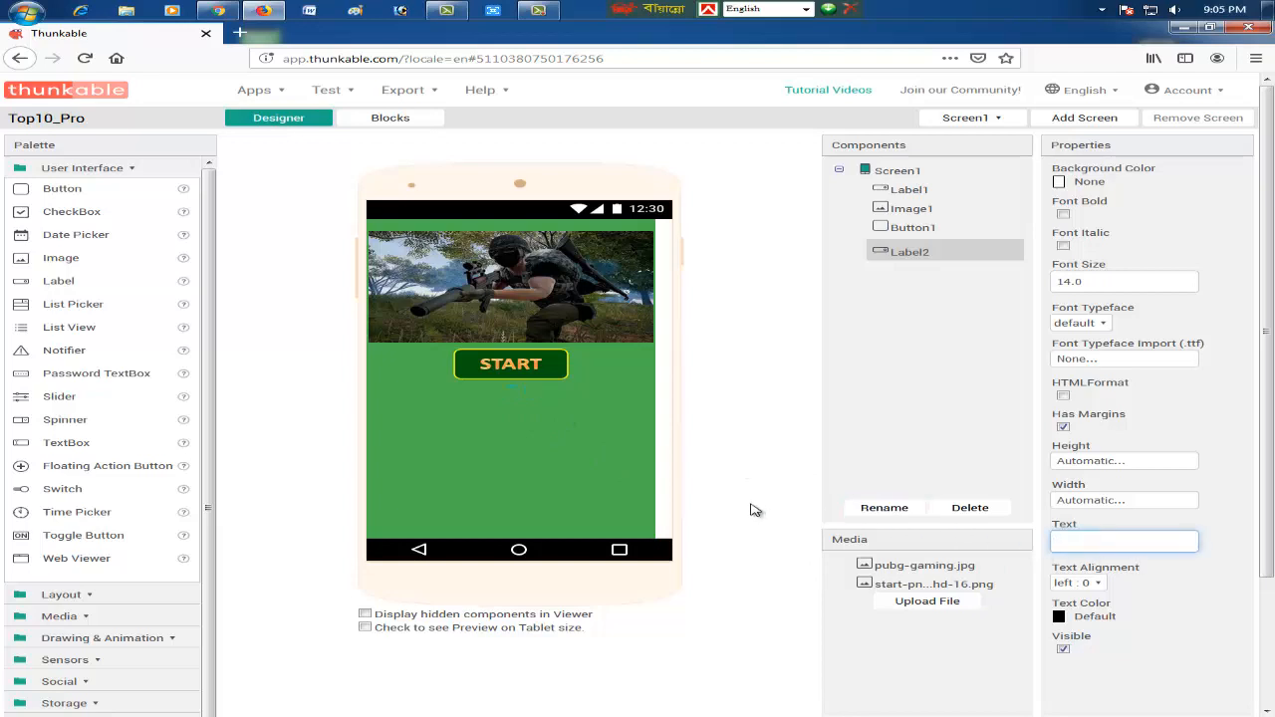
Add an image component below the blank label, with its width set to Fill parent and its height to 25 percent.
click(555, 426)
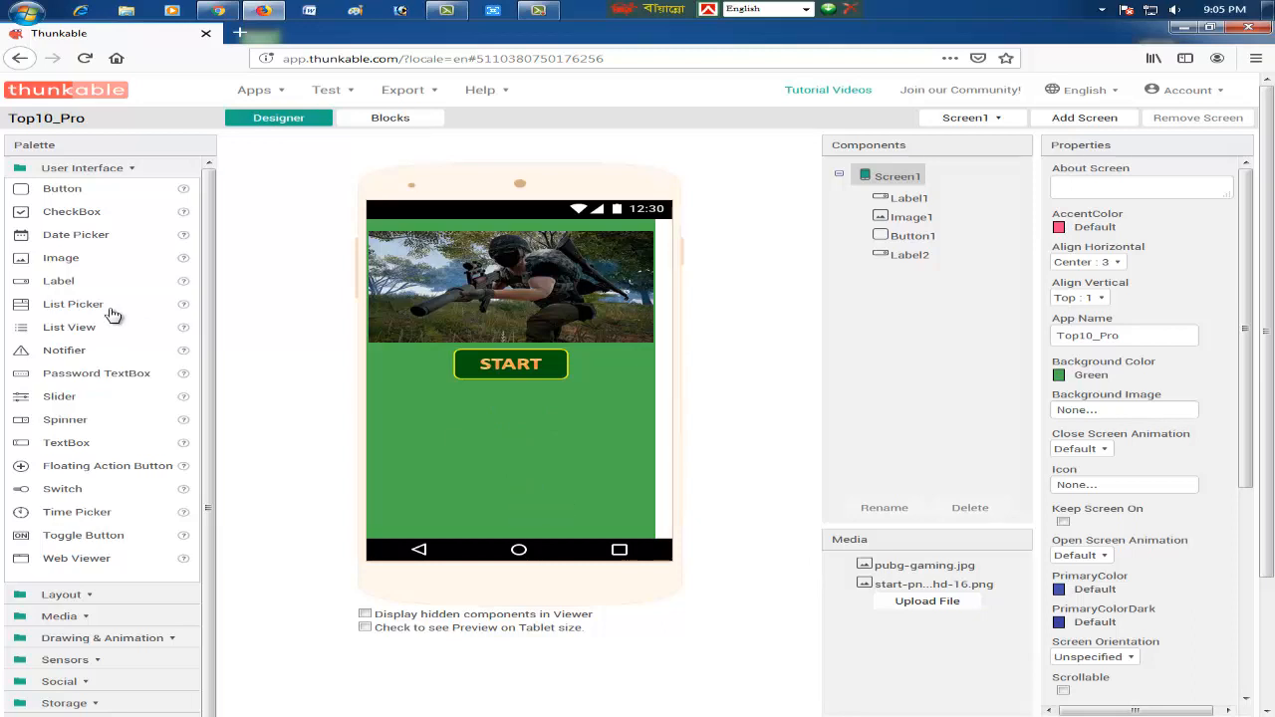
drag(61, 261, 520, 404)
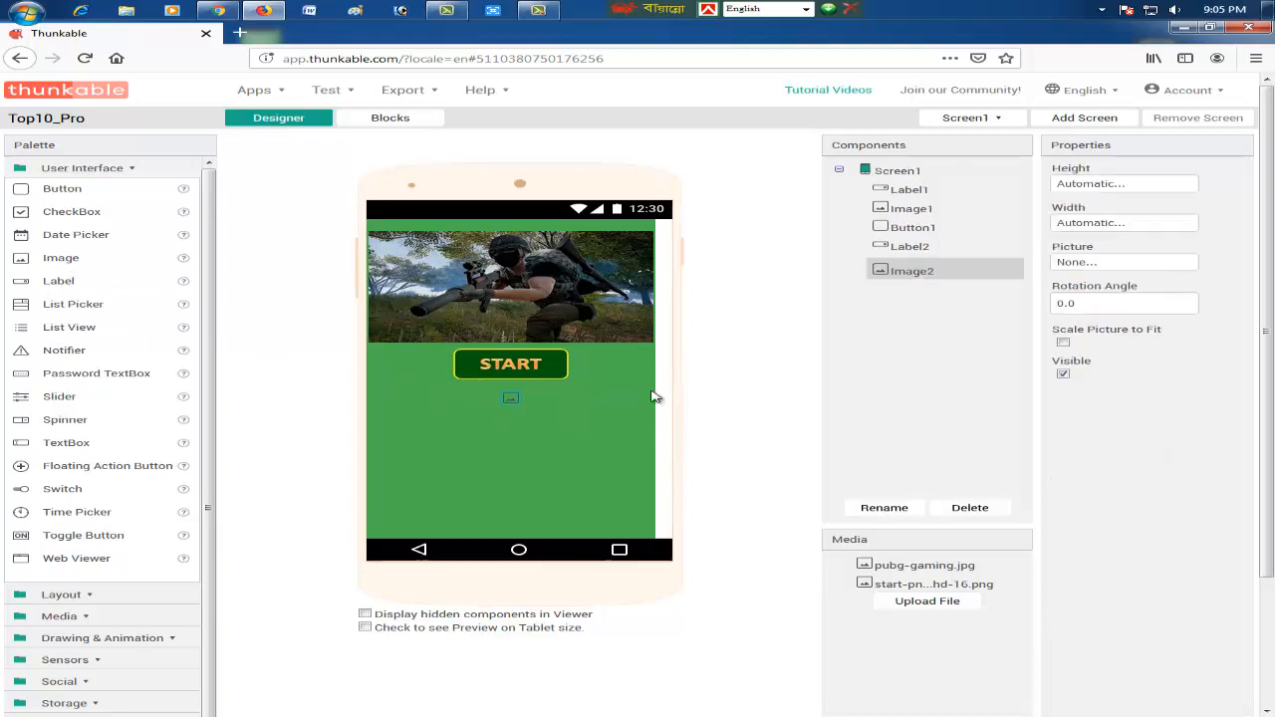
click(1110, 220)
click(1065, 237)
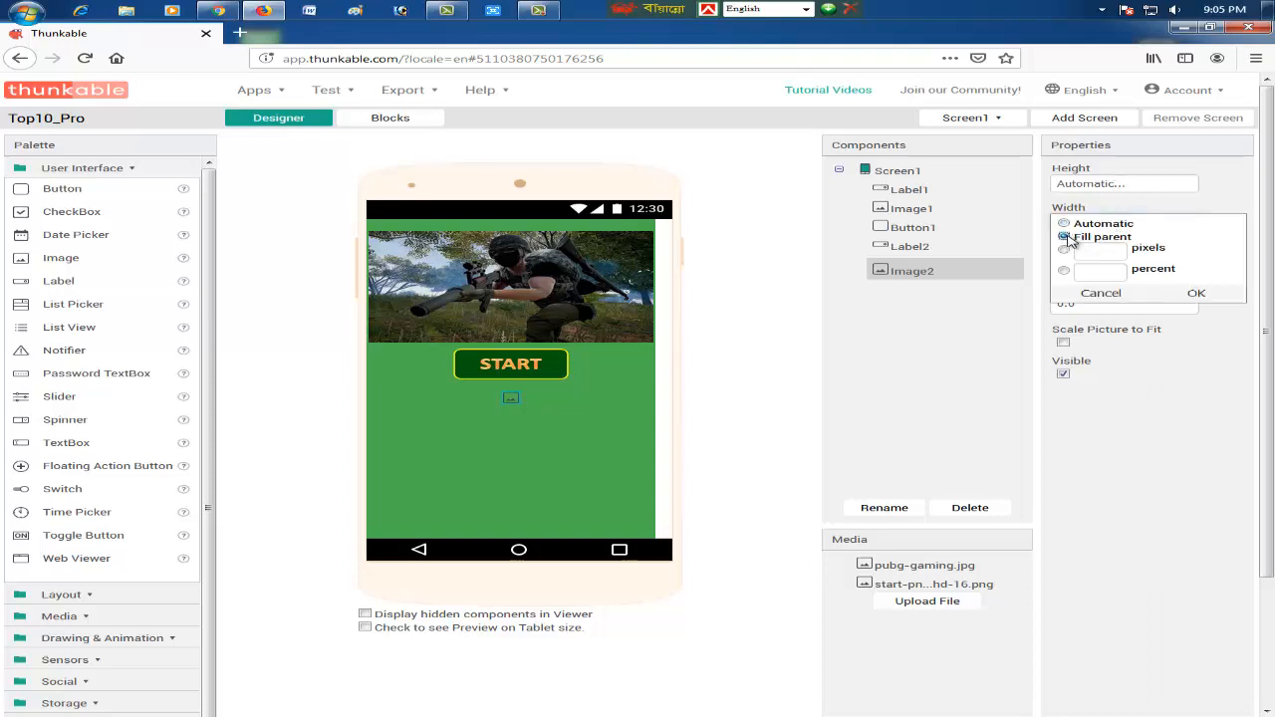
click(1201, 295)
click(1093, 189)
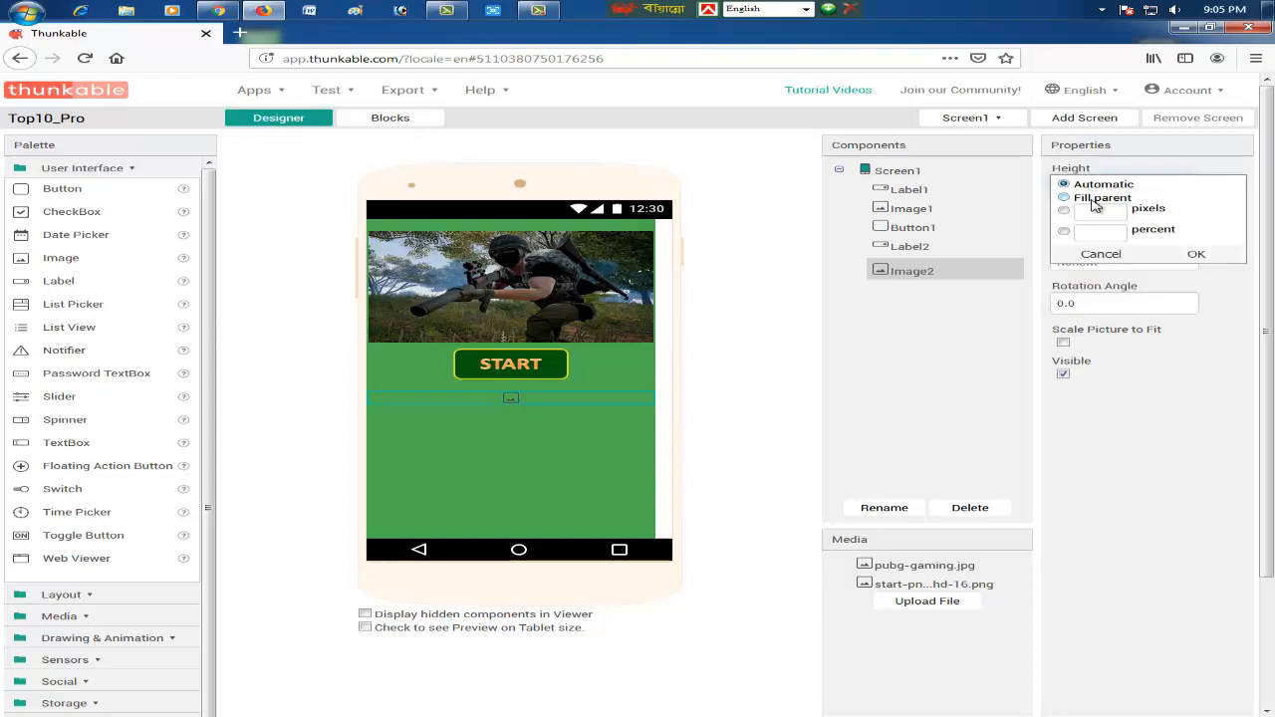
click(1098, 231)
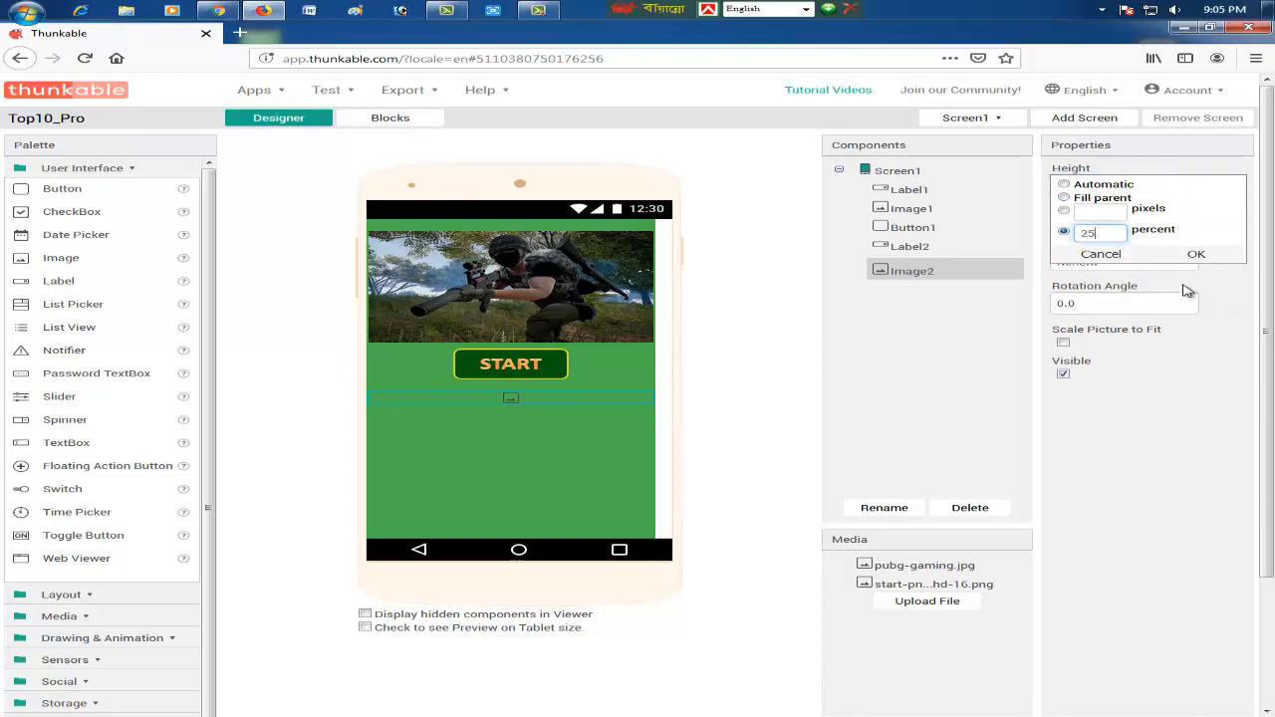
click(1196, 254)
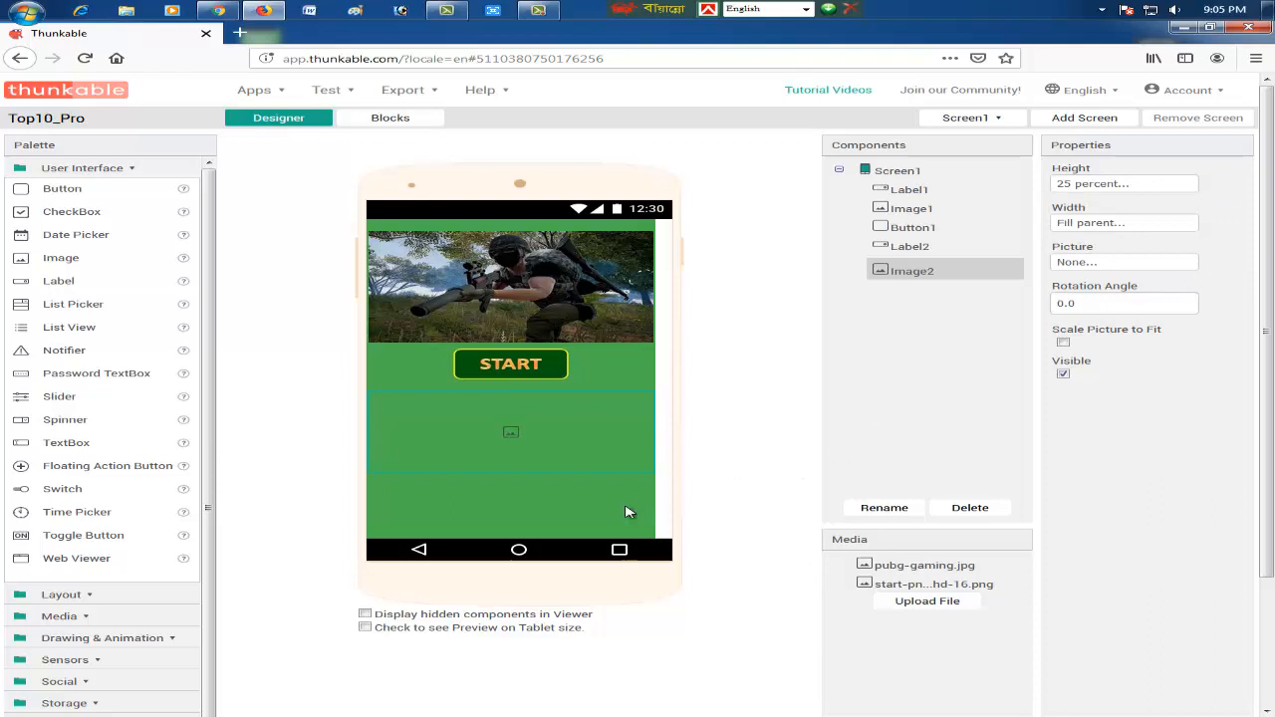
click(624, 503)
click(512, 435)
click(554, 498)
click(525, 447)
click(550, 492)
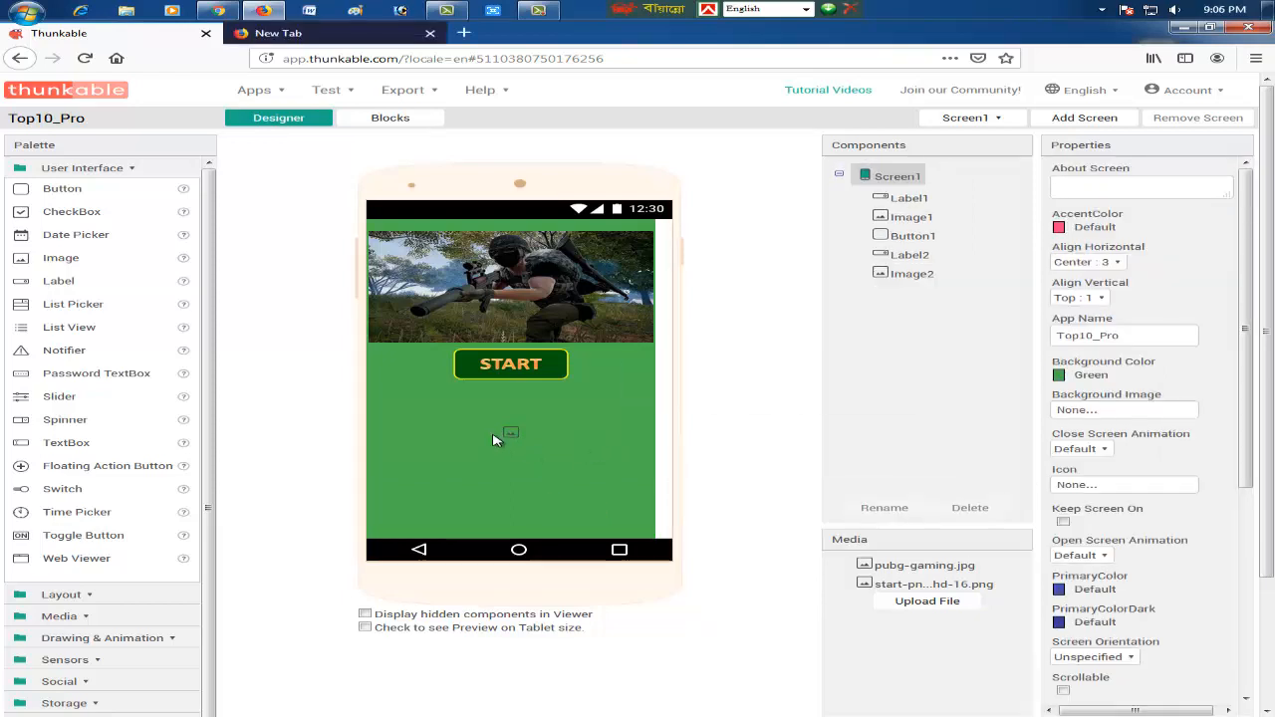
Upload pubg.jpg from the Desktop and assign it as the picture of the image component below the START button.
click(498, 440)
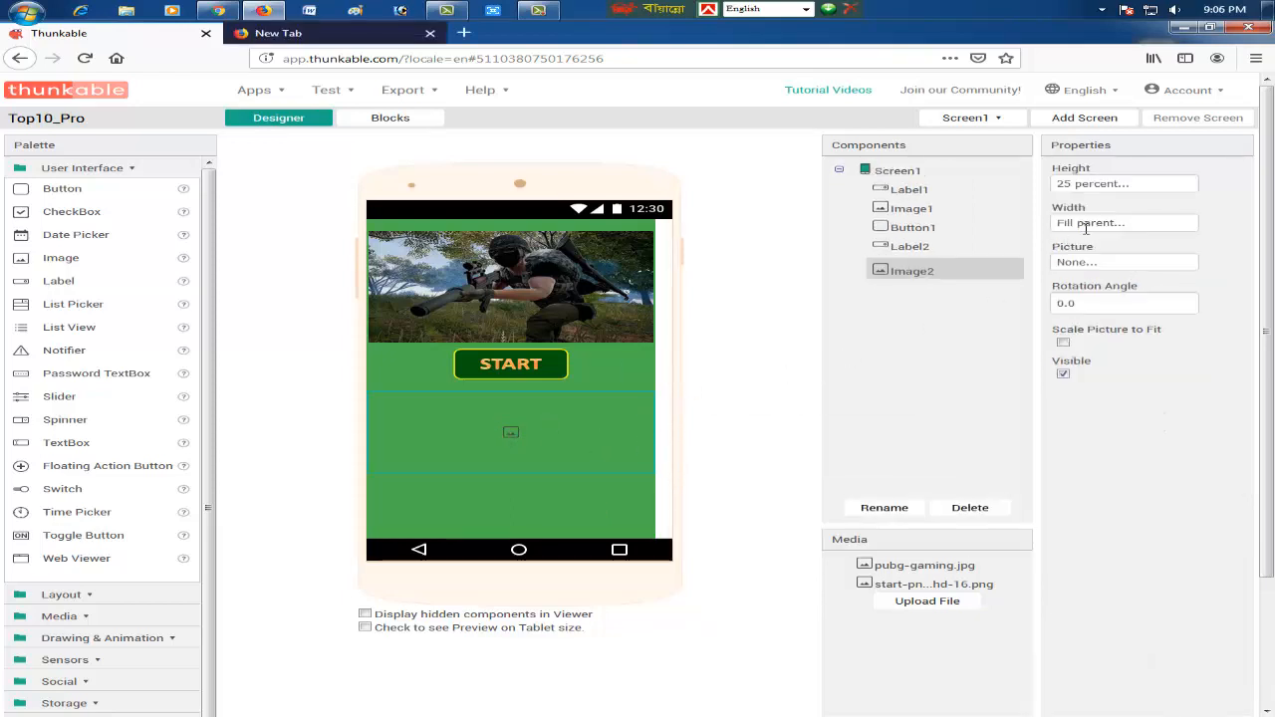
click(1096, 260)
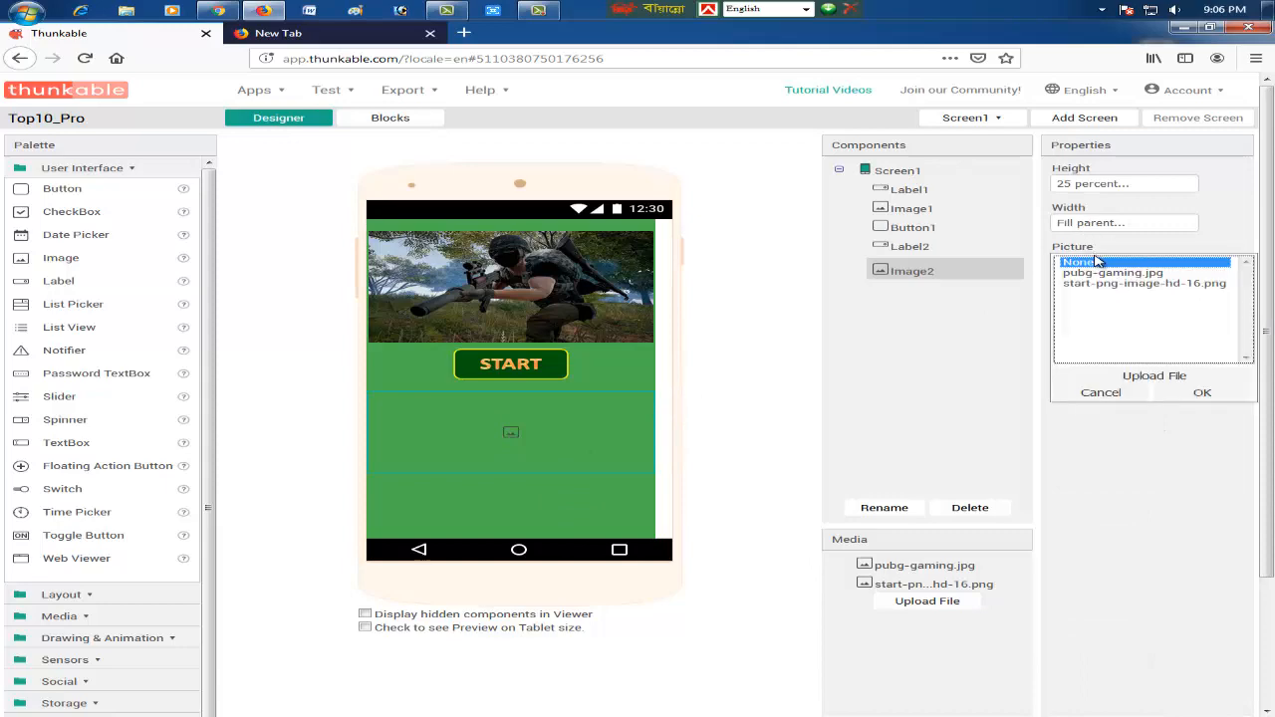
click(1172, 378)
click(460, 319)
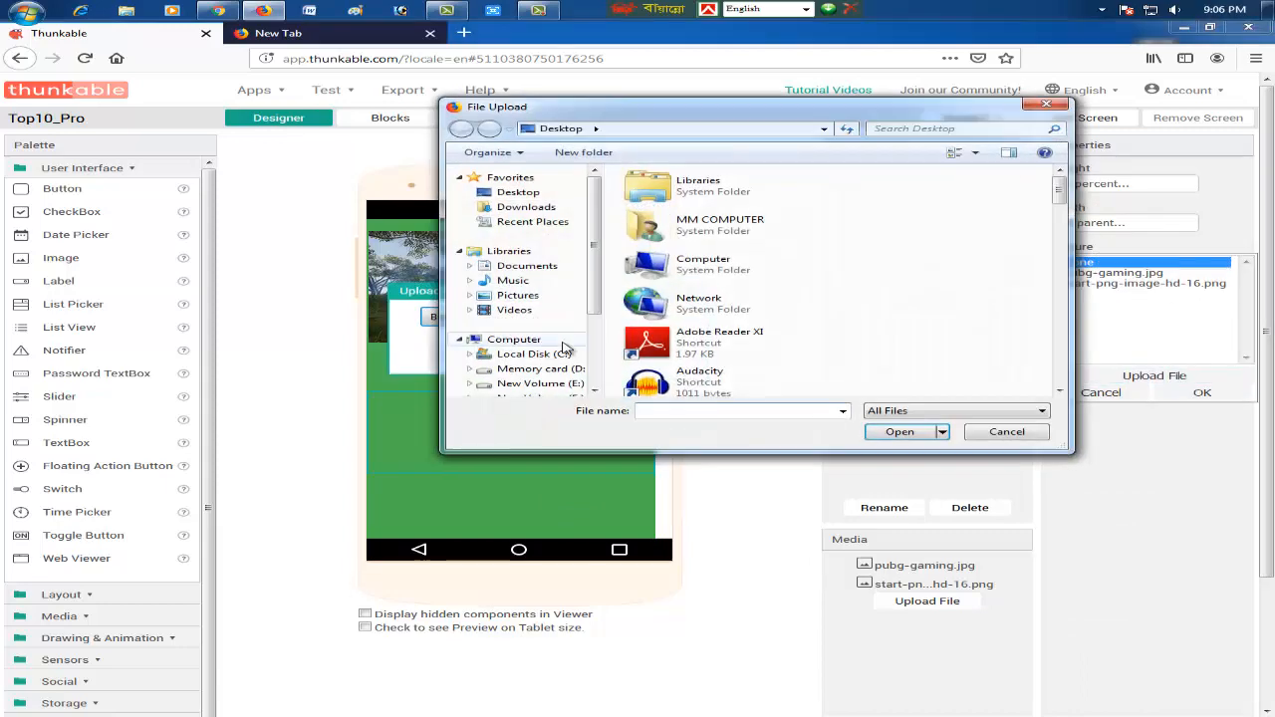
drag(1058, 200, 1050, 306)
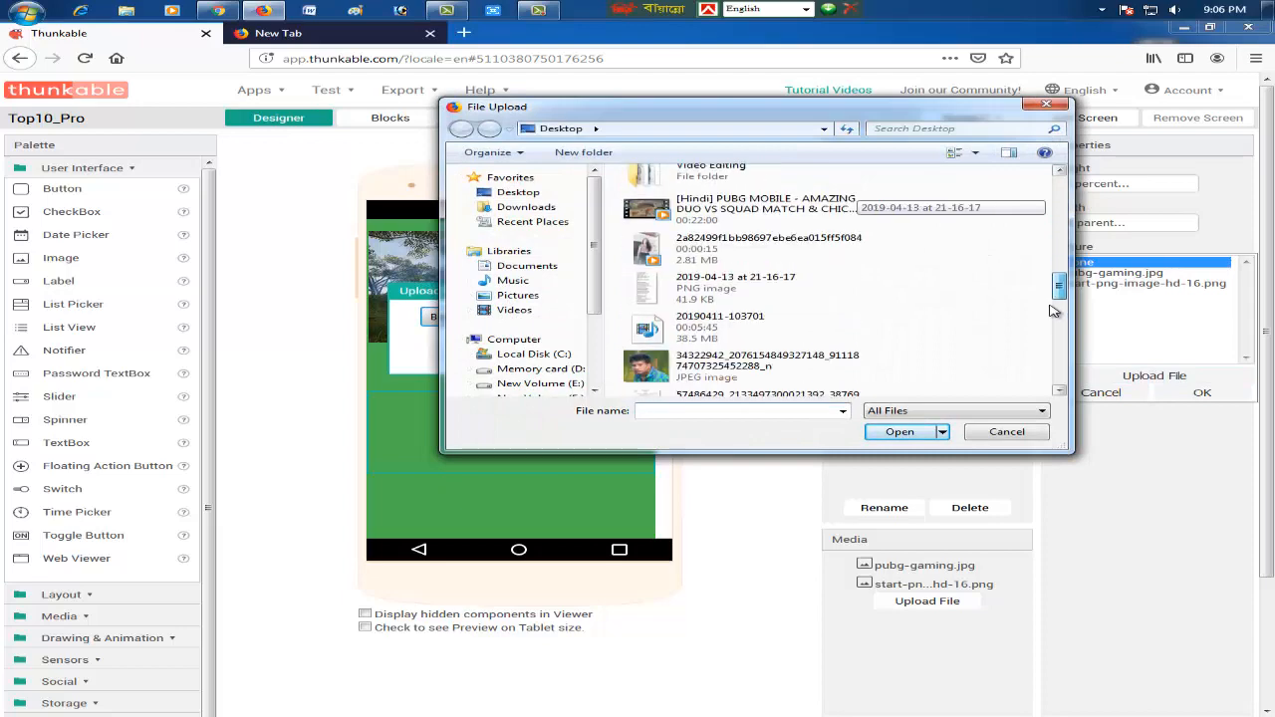
scroll(794, 286, down, 10)
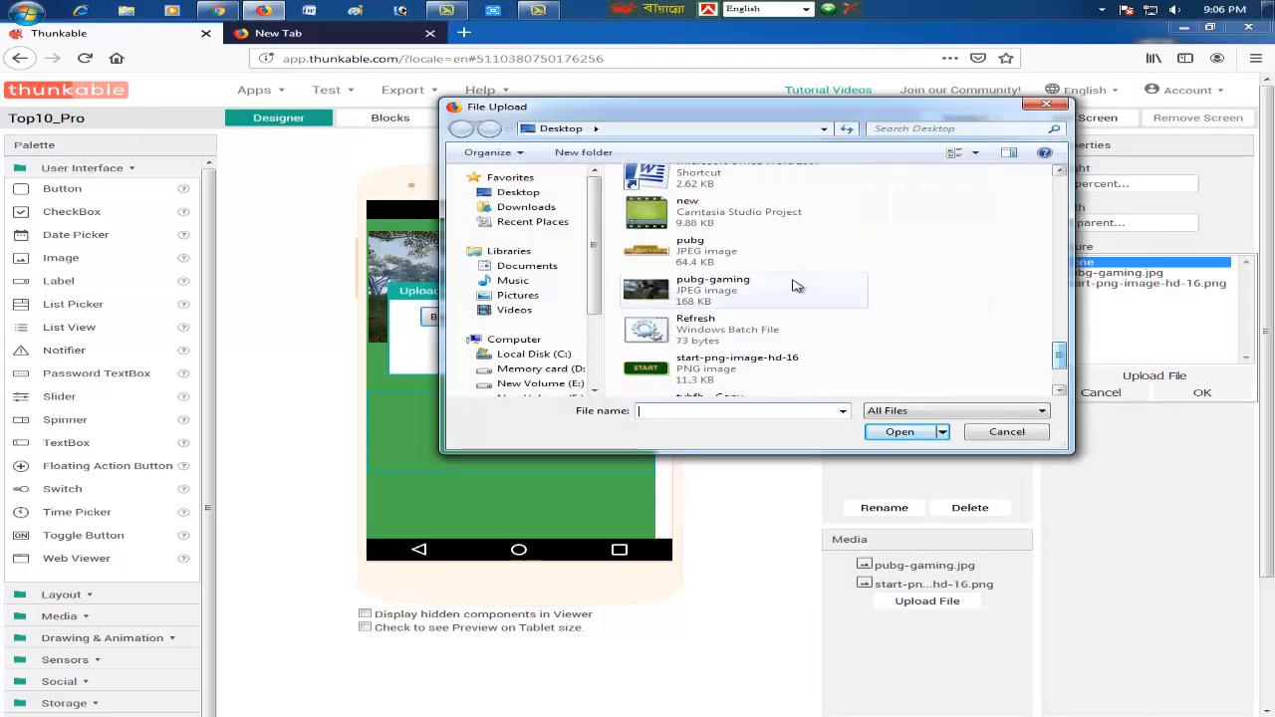
double_click(768, 252)
click(630, 355)
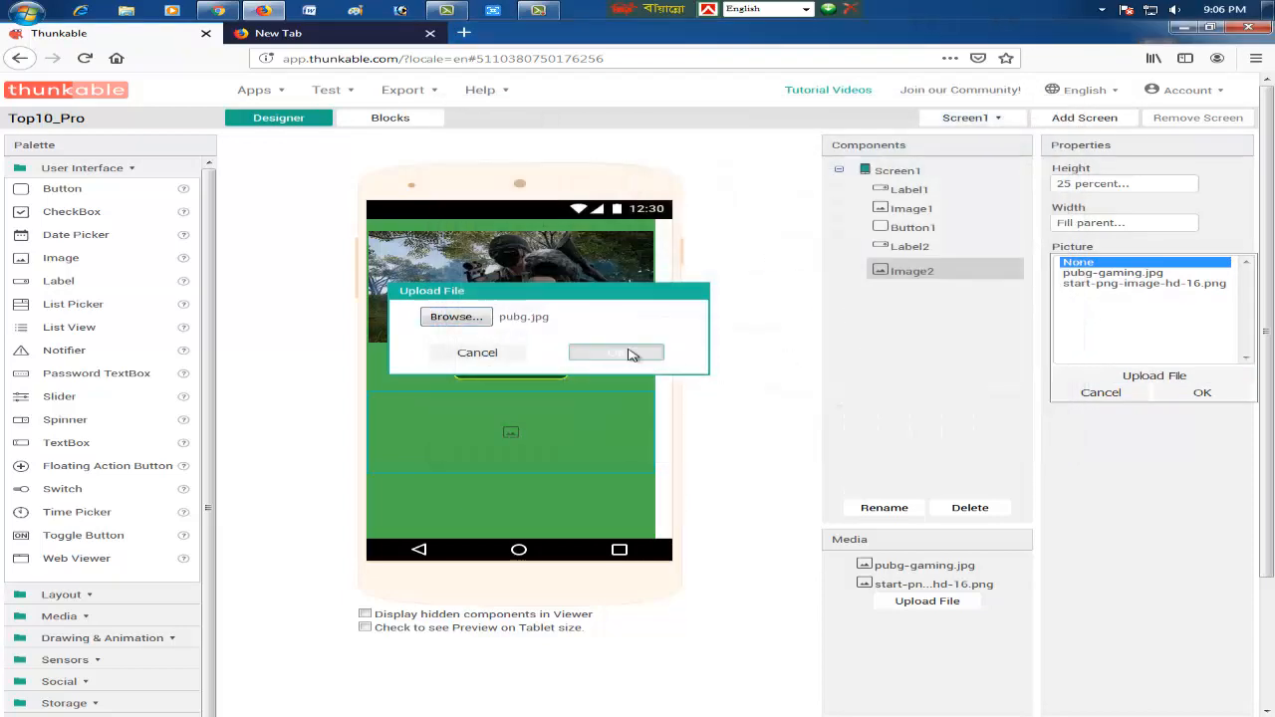
click(1205, 394)
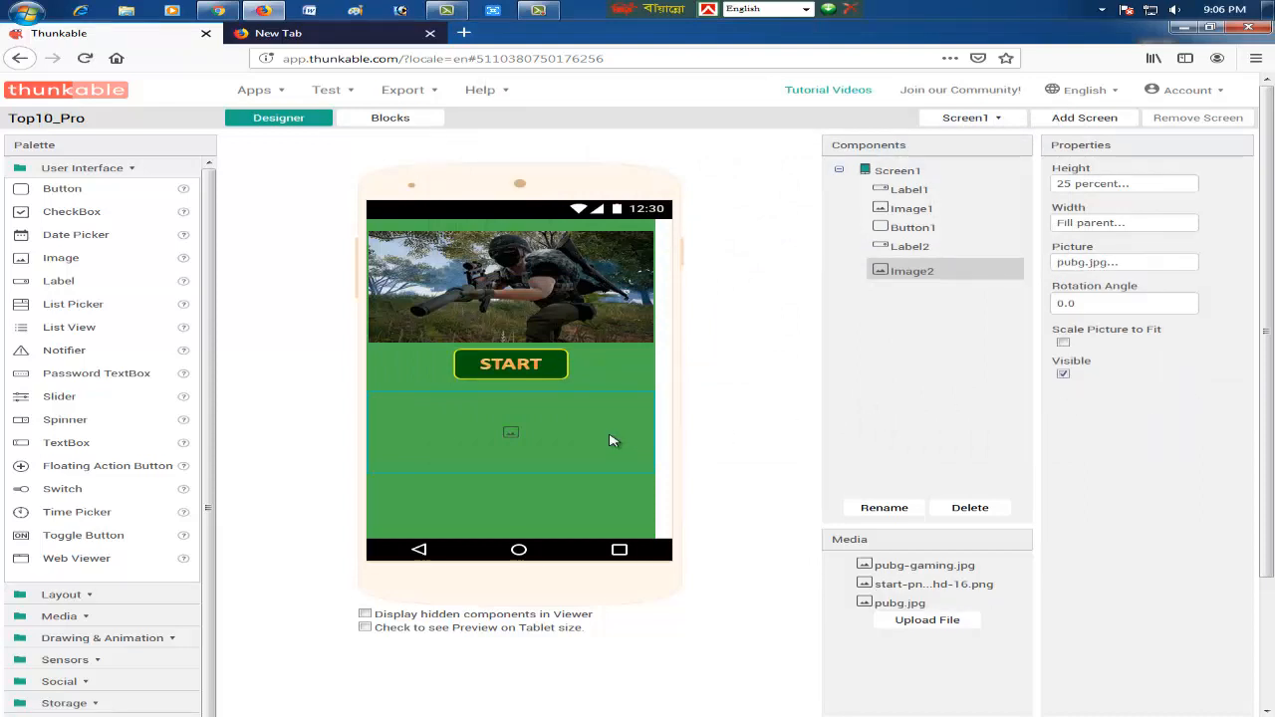
Turn on Scale Picture to Fit for the Battlegrounds logo image below the START button.
click(558, 494)
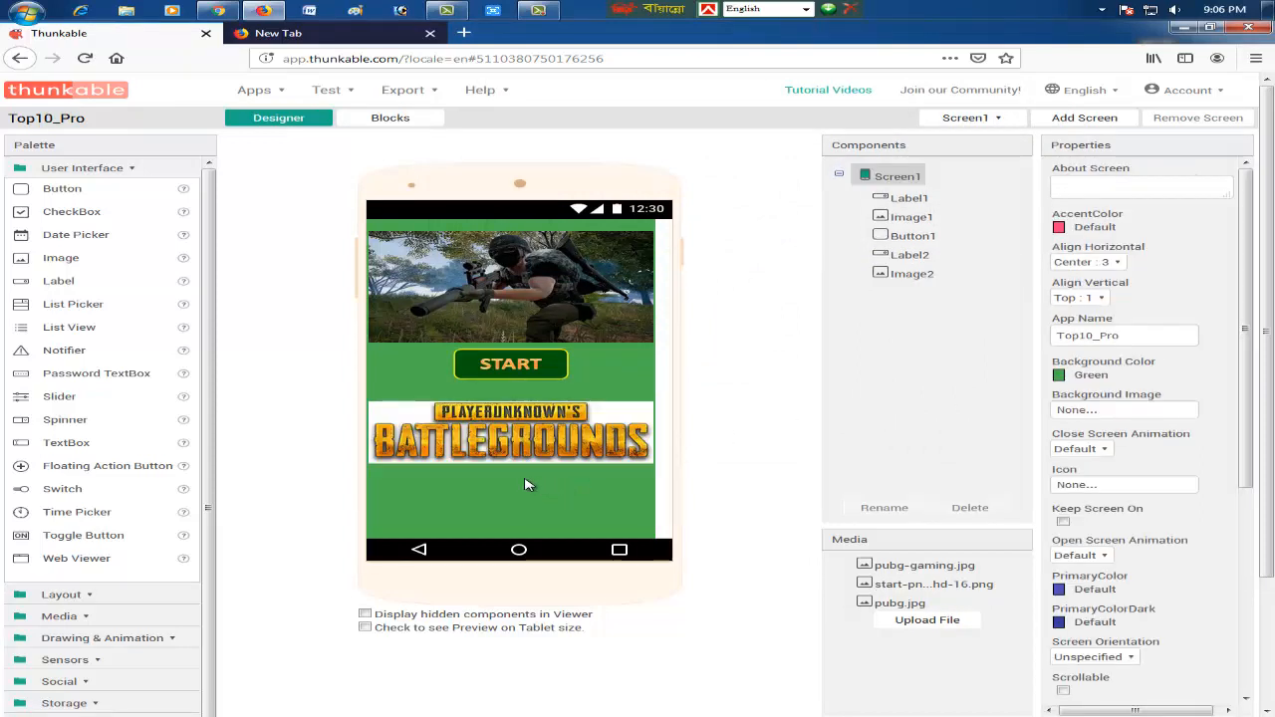
click(466, 444)
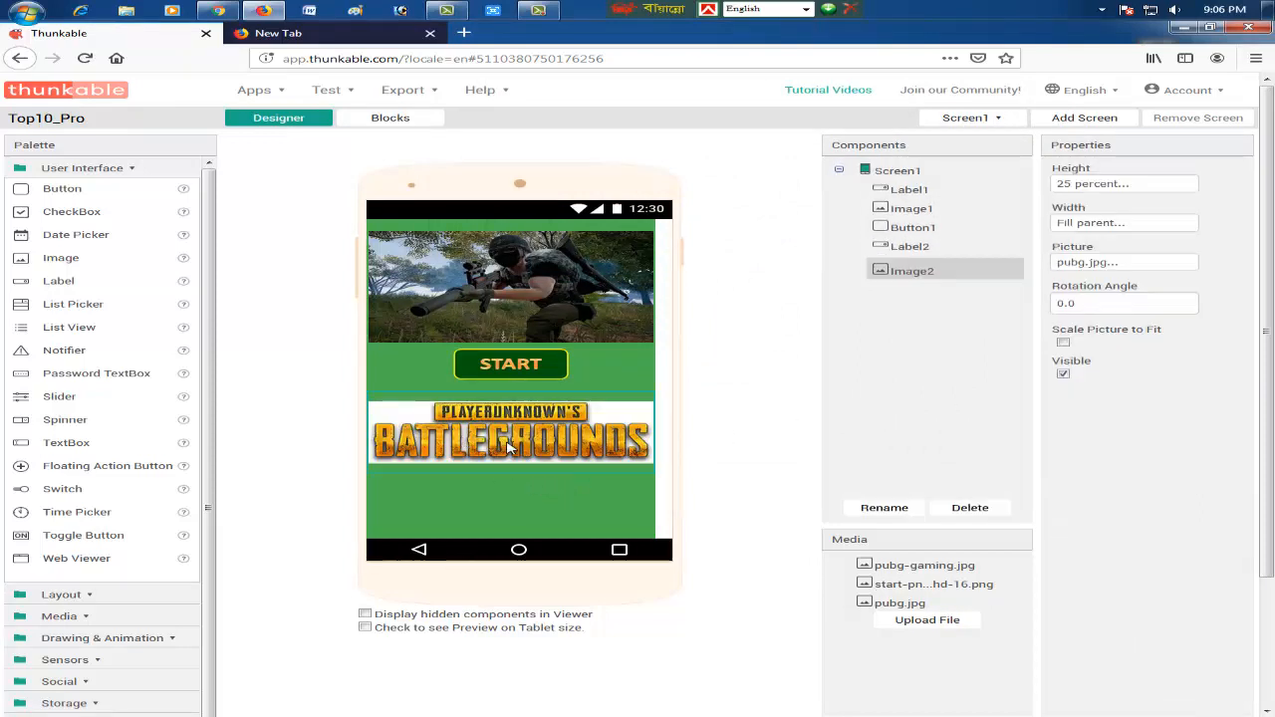
click(1064, 343)
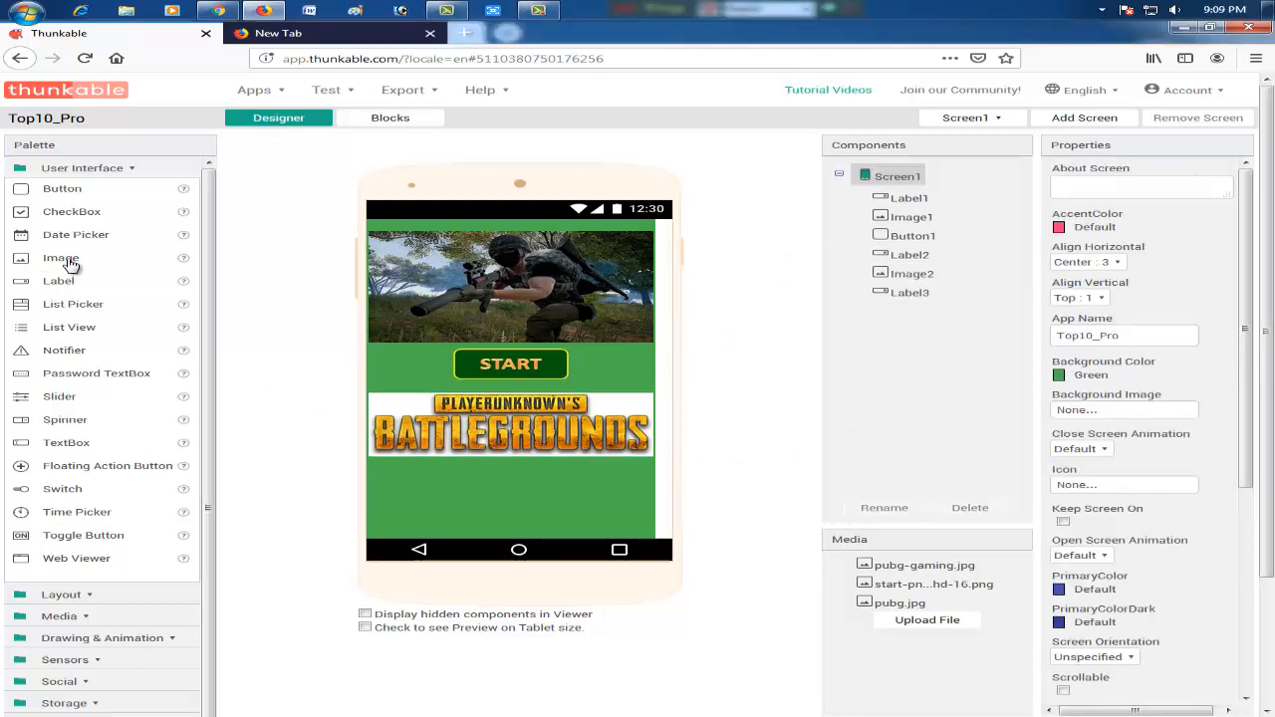
Add a third image component below the Battlegrounds logo, with both its width and height set to Fill parent.
drag(66, 261, 478, 481)
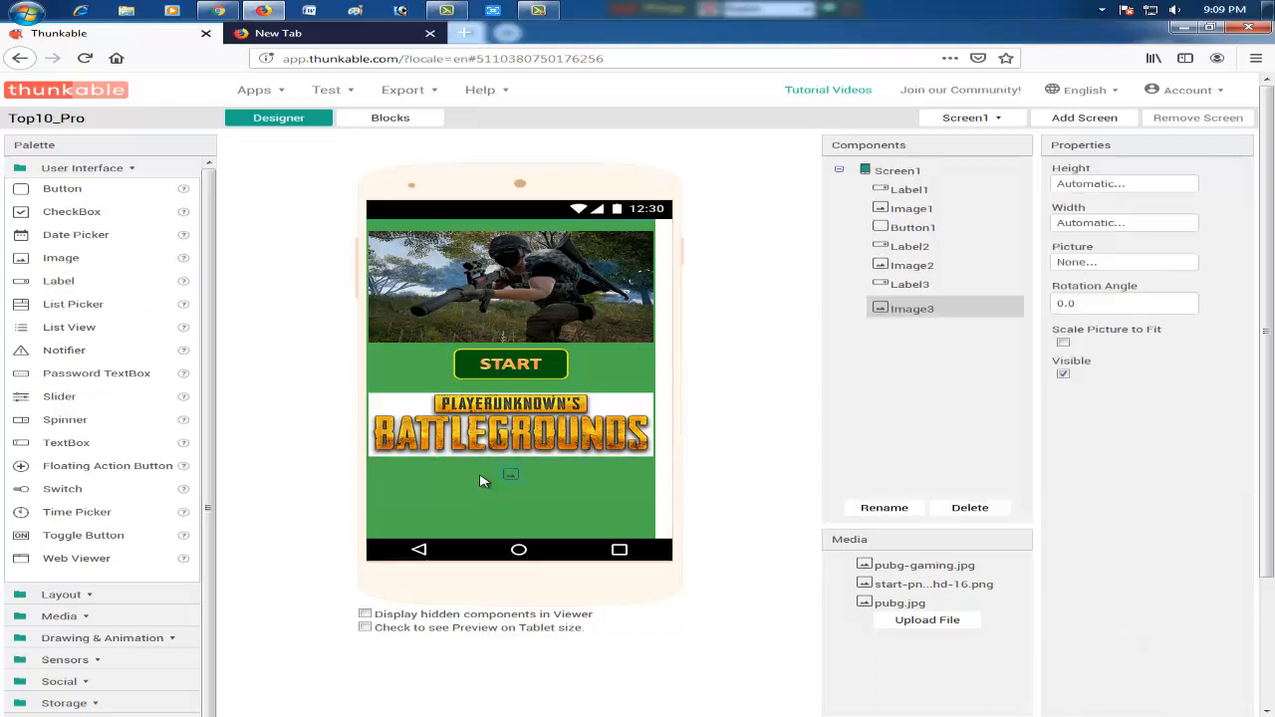
click(1096, 225)
click(1064, 238)
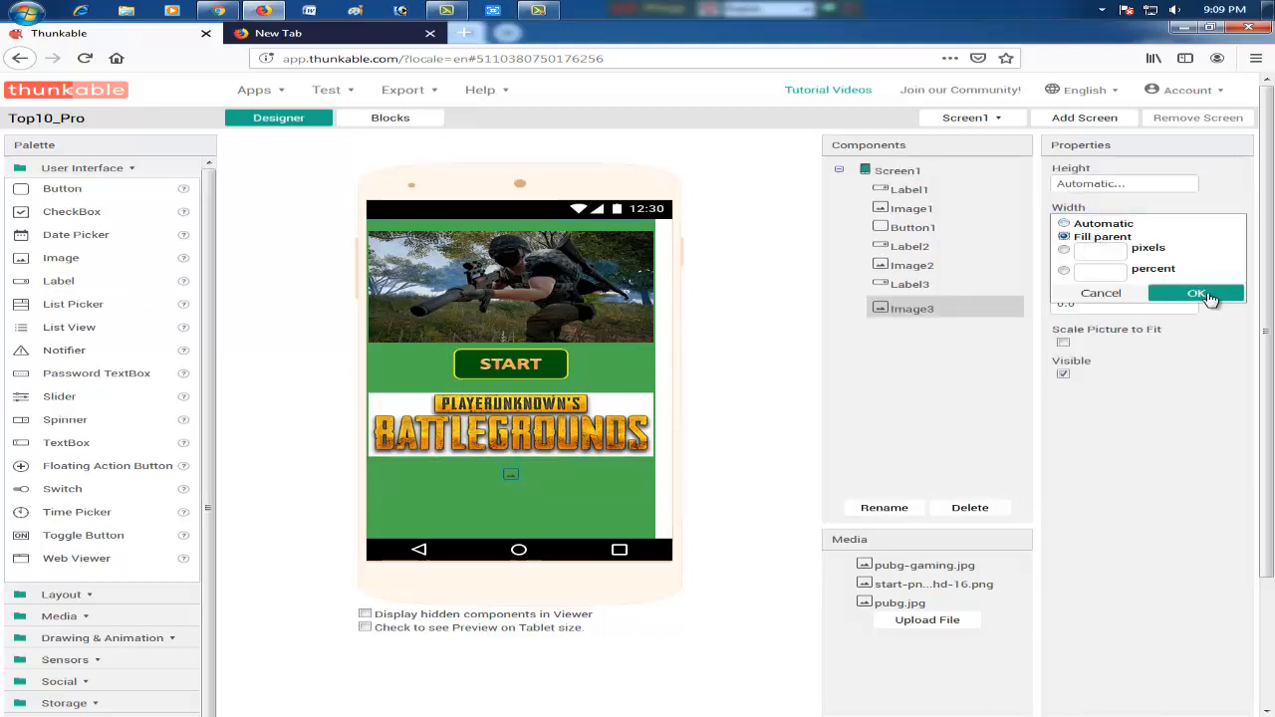
click(1201, 293)
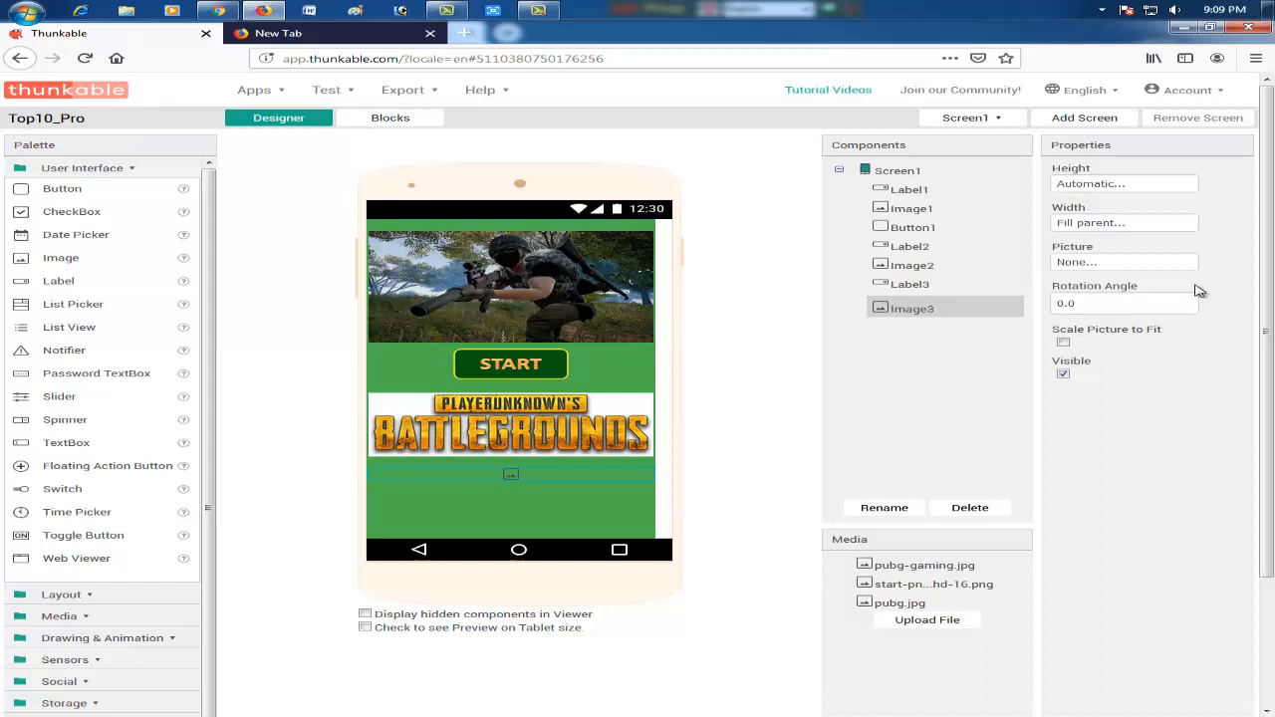
click(1094, 186)
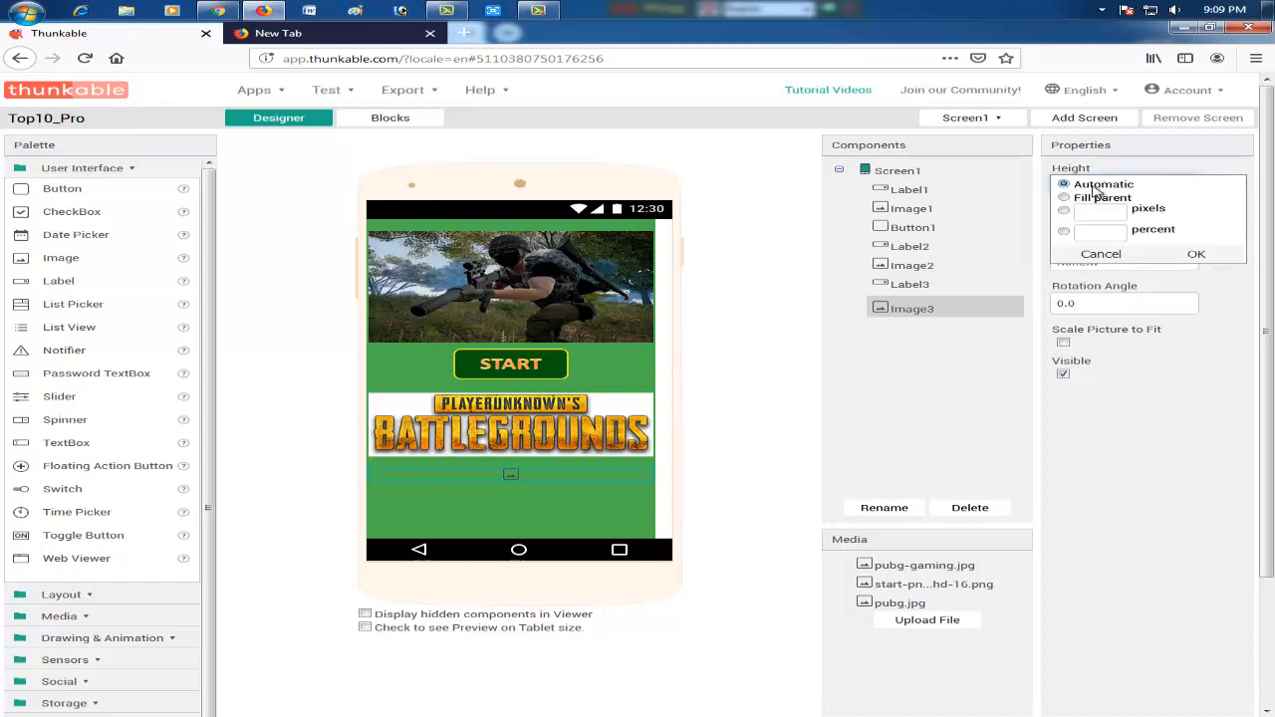
click(1064, 198)
click(1205, 254)
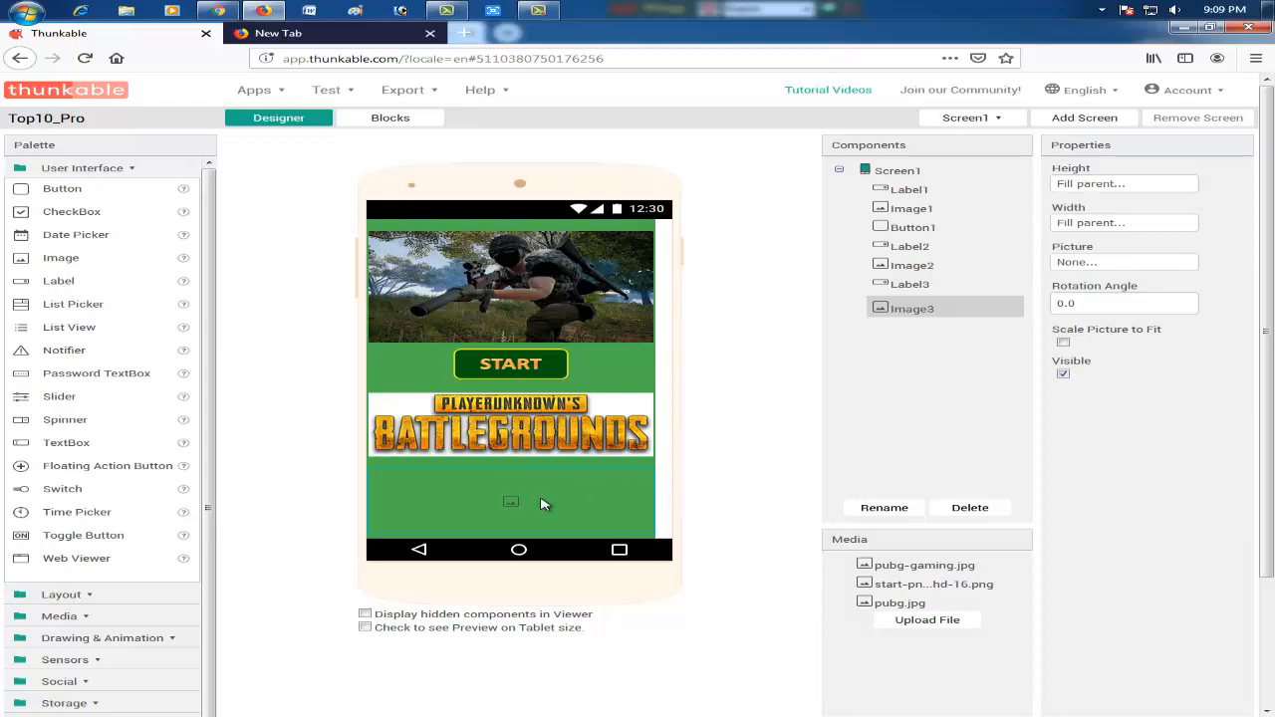
Upload best-laptop-for-playing-playerunknowns-battleground.jpg from the Desktop as the third image's picture and scale it to fit.
click(1105, 267)
click(1146, 375)
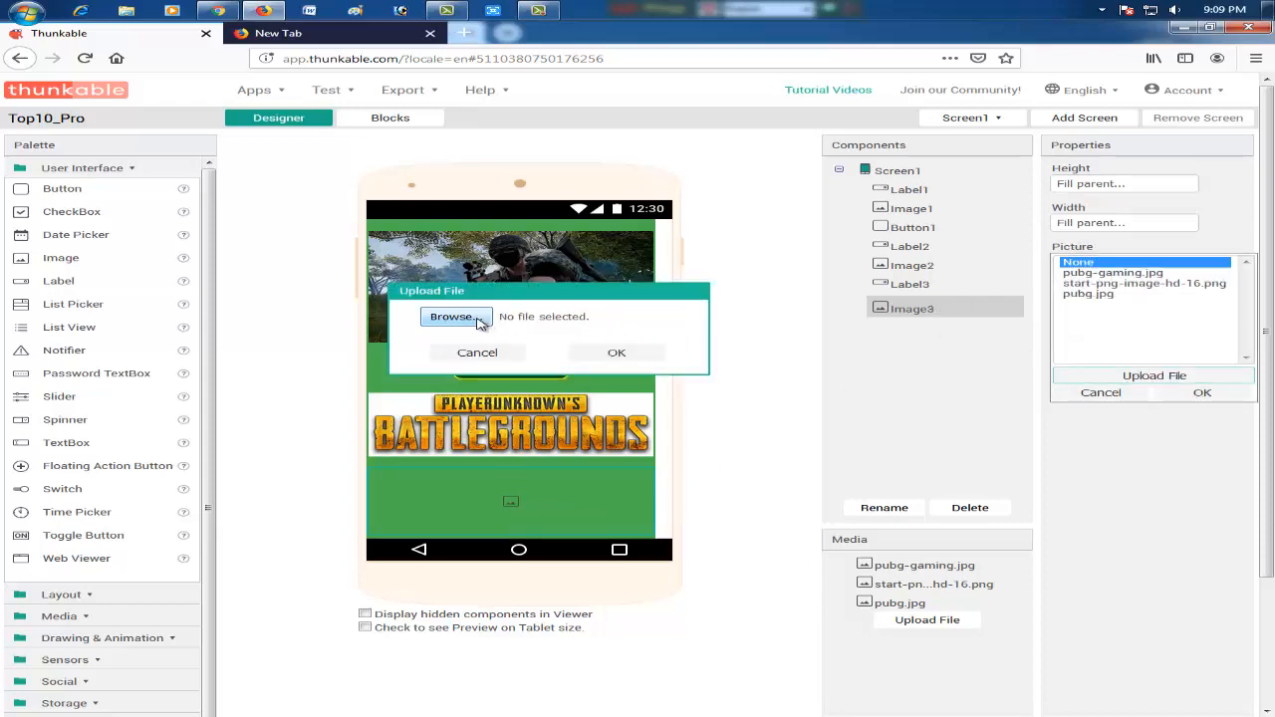
click(477, 318)
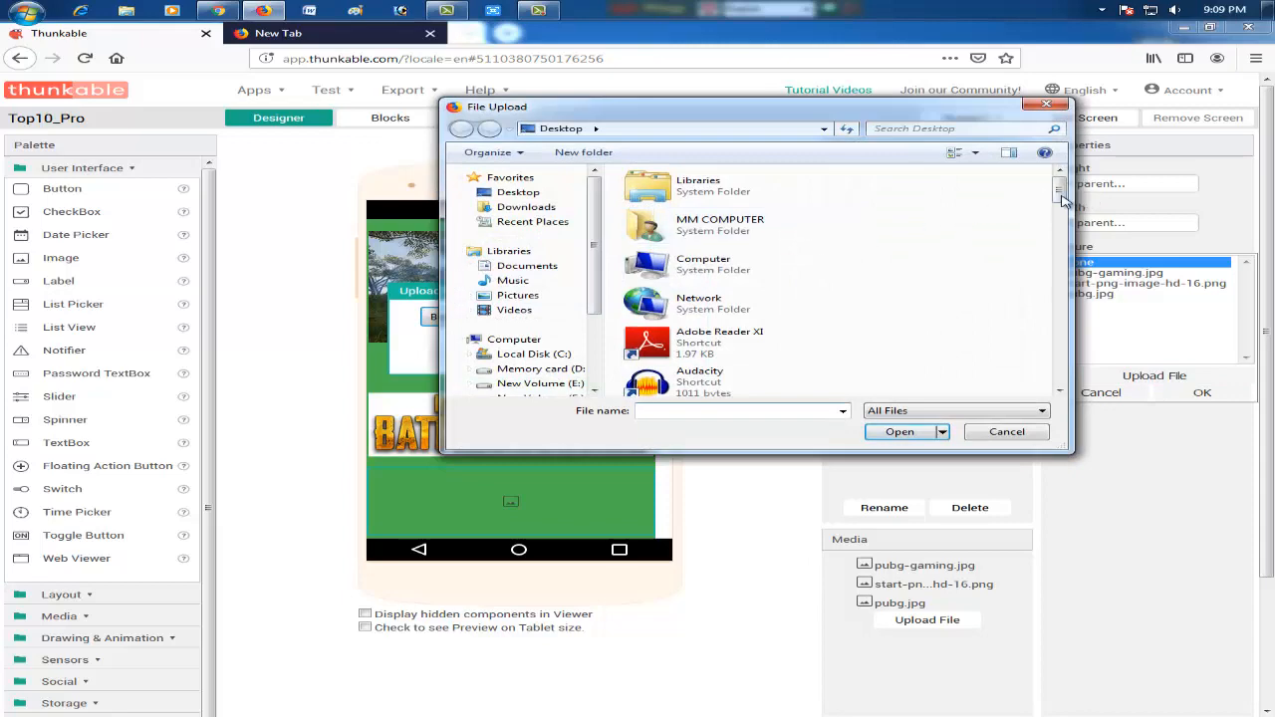
drag(1063, 199, 1049, 319)
double_click(642, 244)
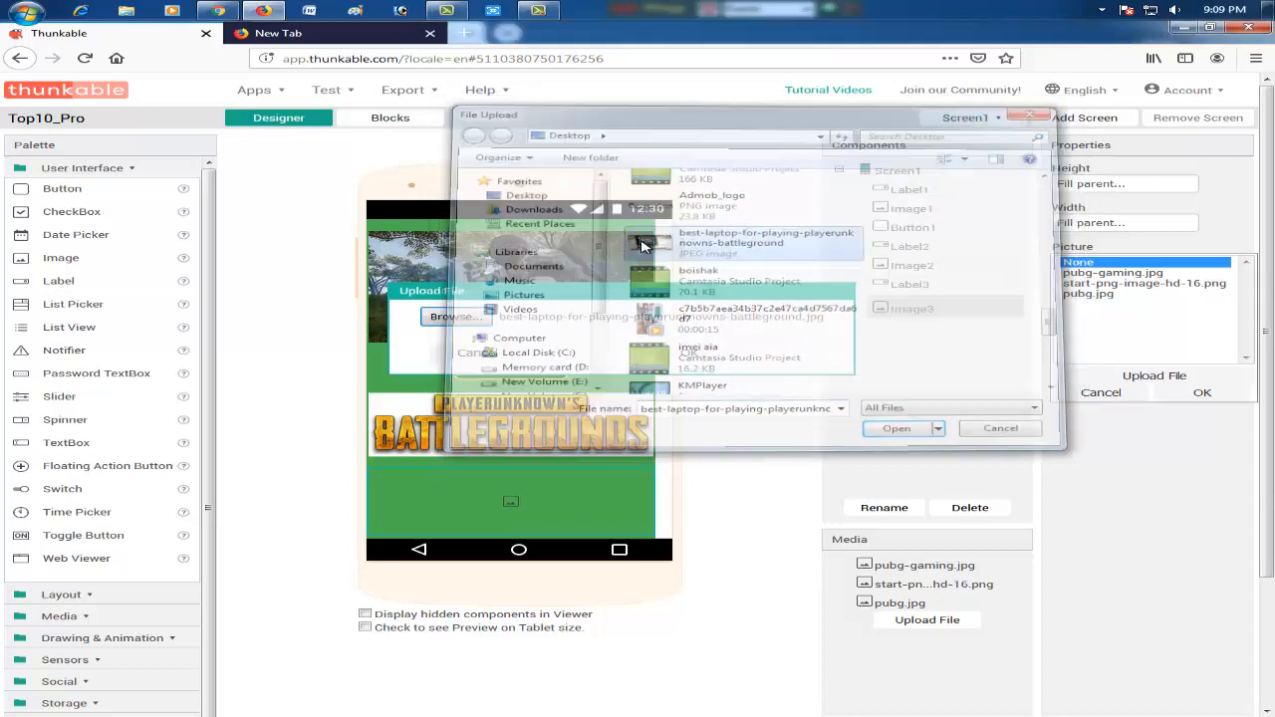
click(688, 353)
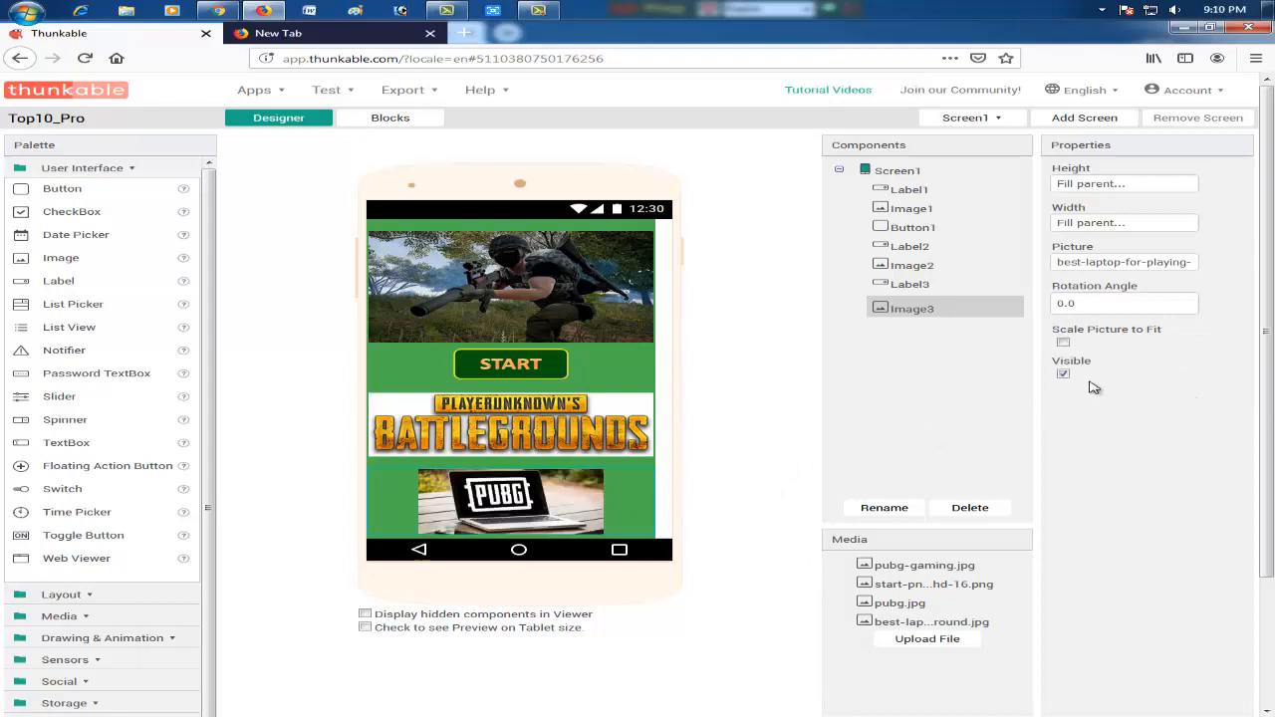
click(1063, 343)
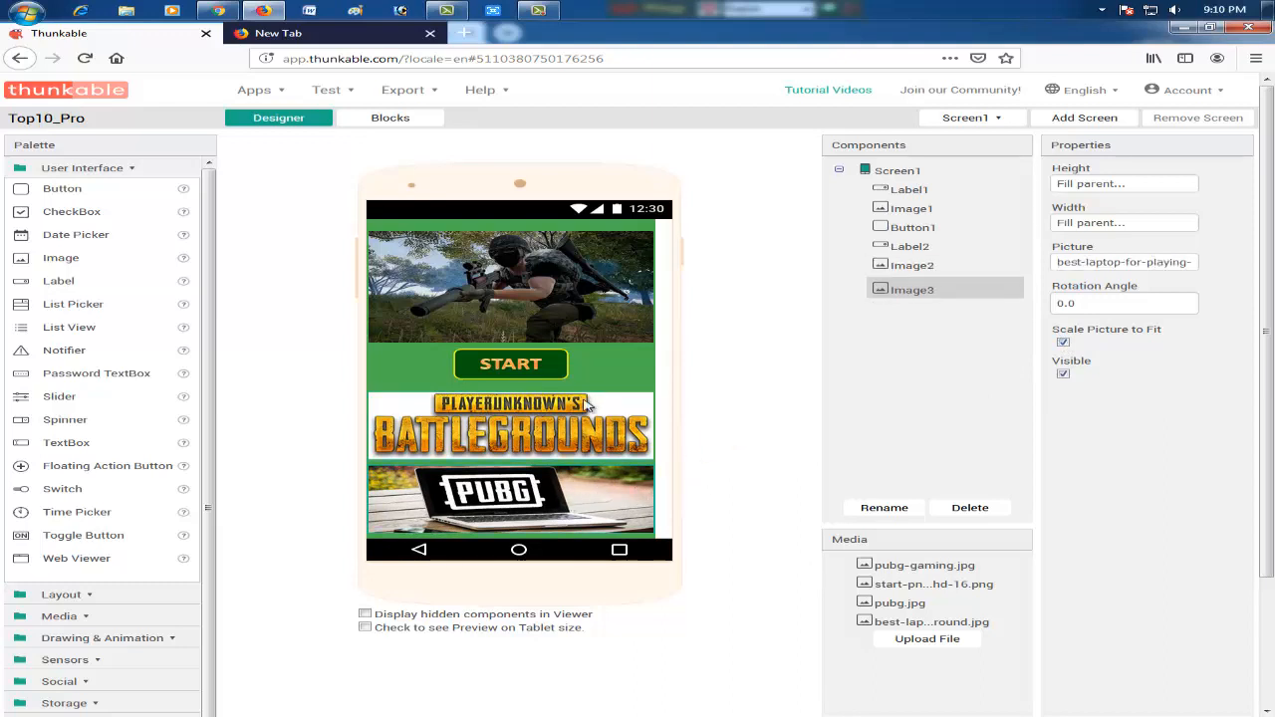
click(595, 368)
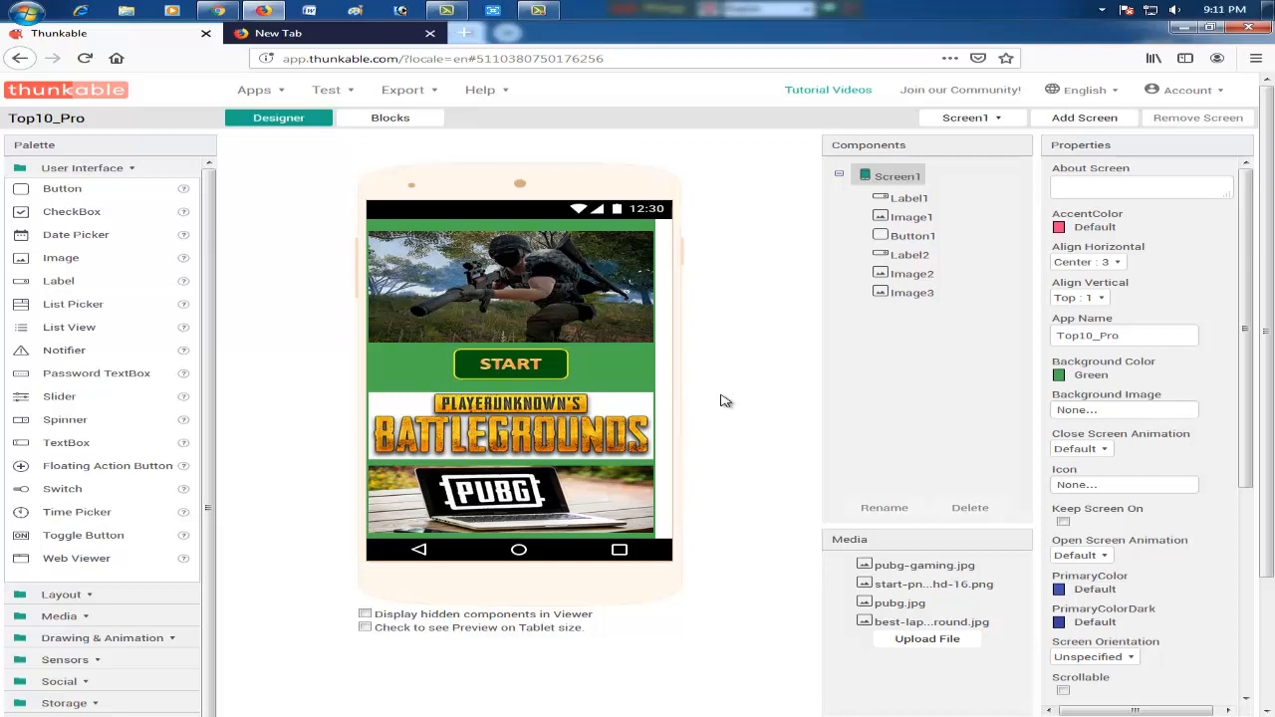
Add a new screen named Screen2 and hide its title bar.
click(1084, 120)
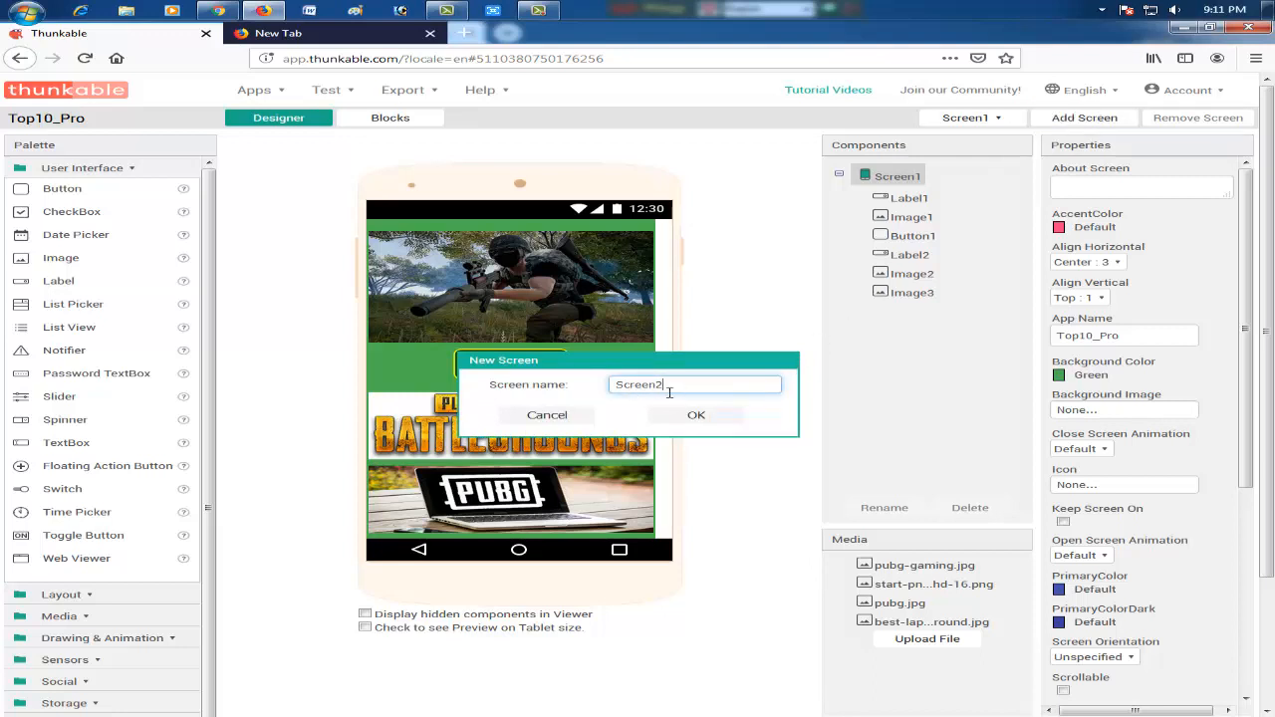
click(708, 415)
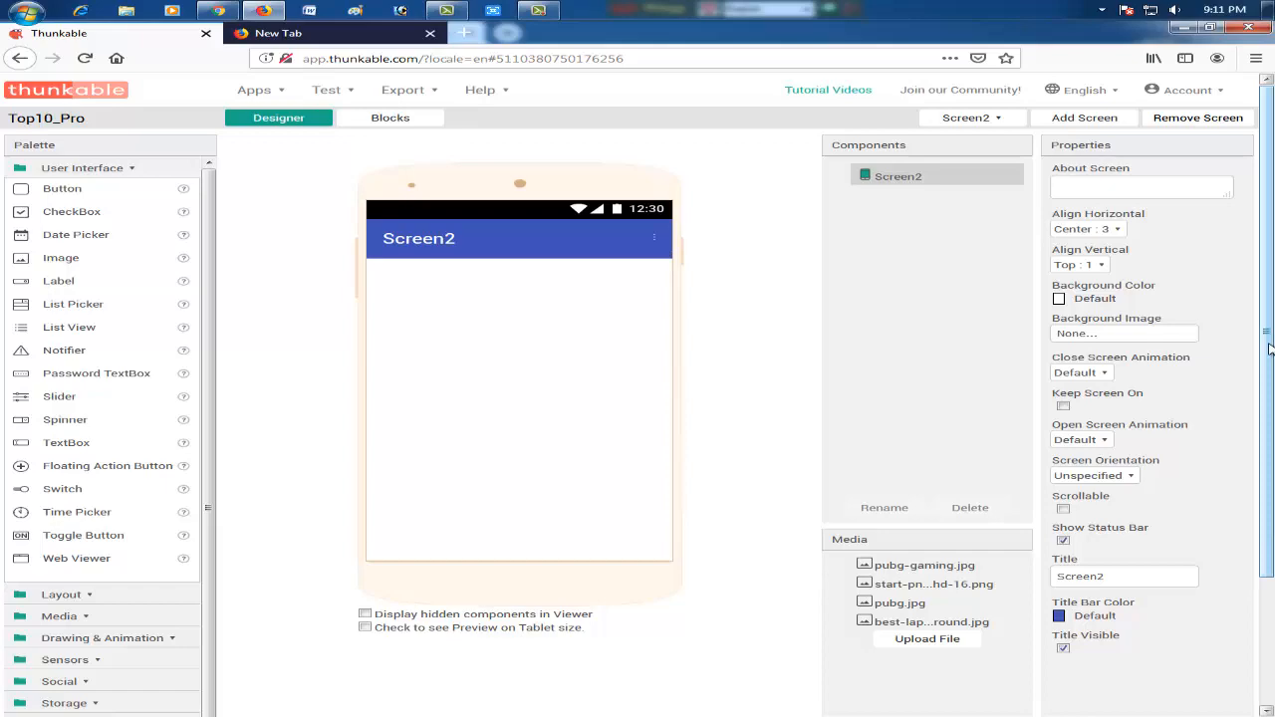
scroll(1269, 348, down, 2)
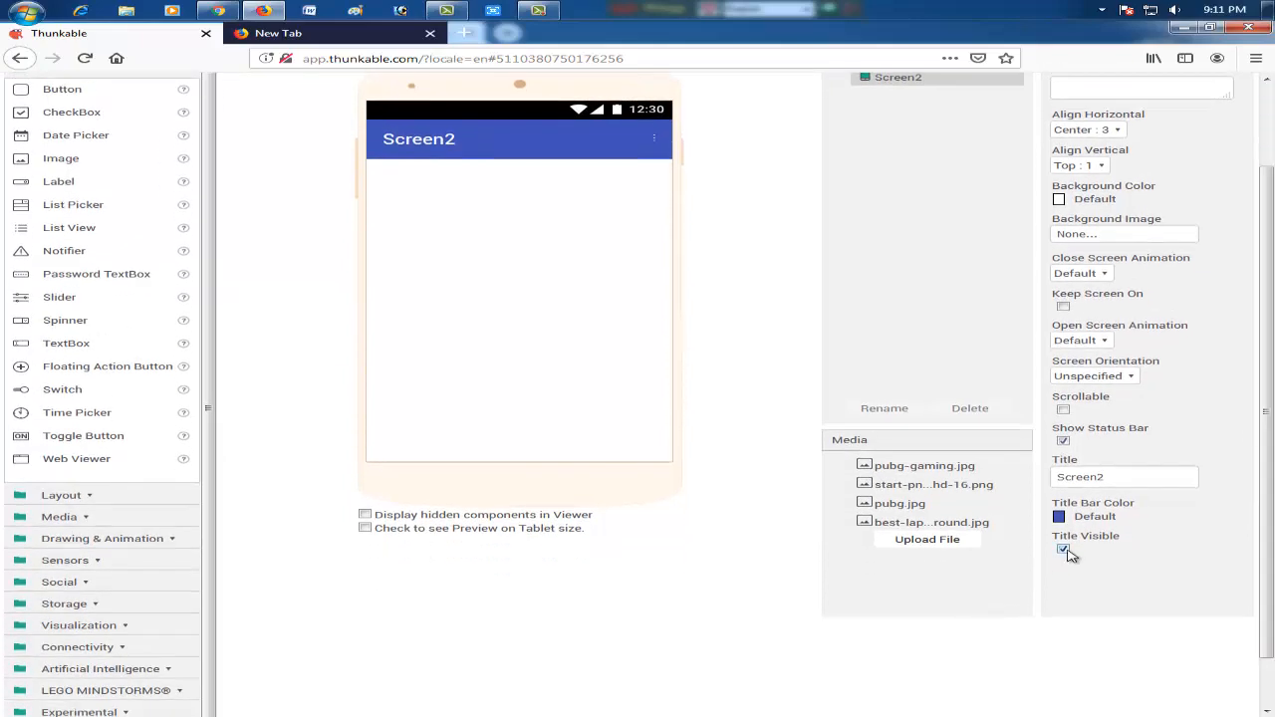
click(1063, 551)
scroll(739, 405, up, 2)
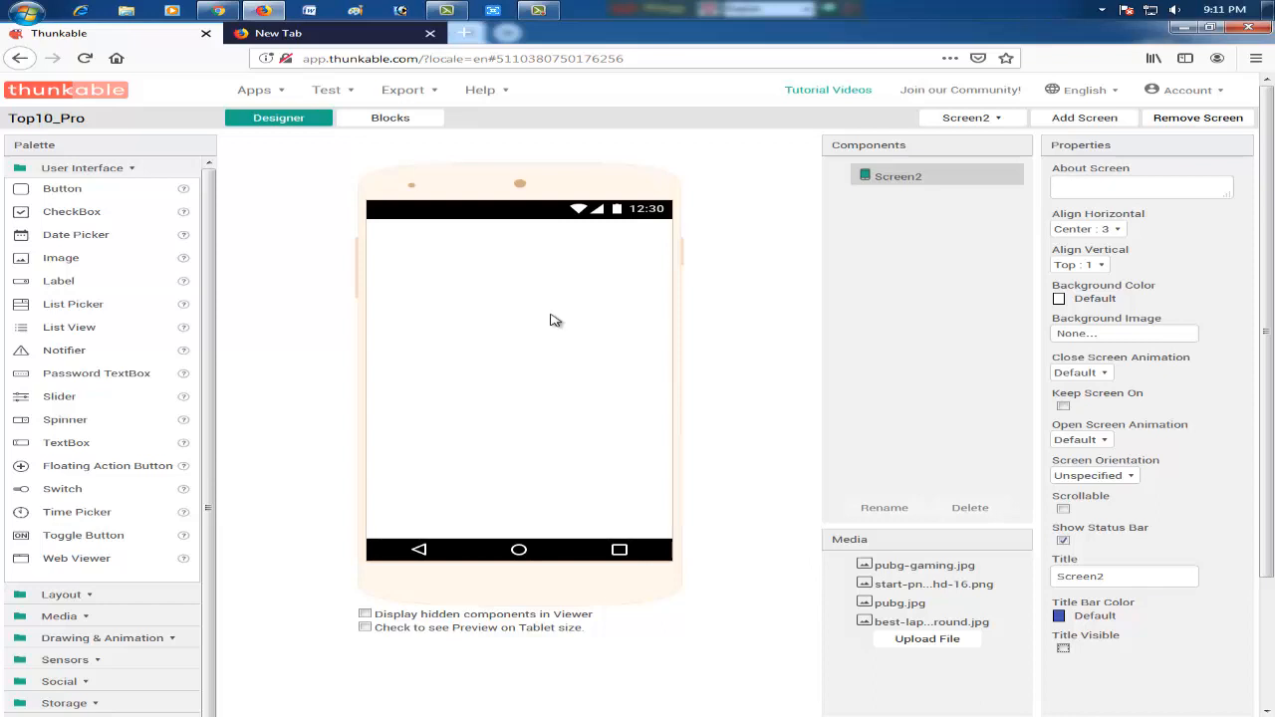
Return to Screen1 and add a Click event block for the START button, Button1, to its blocks workspace.
click(967, 119)
click(978, 143)
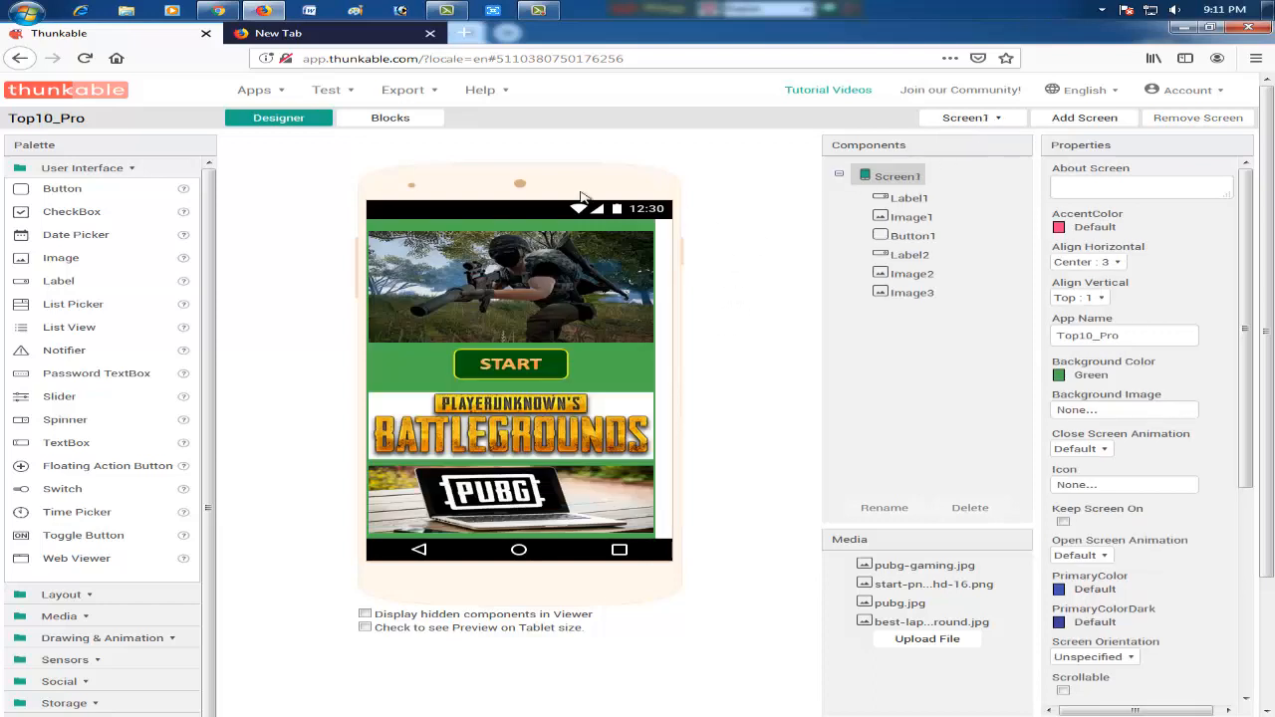
click(402, 123)
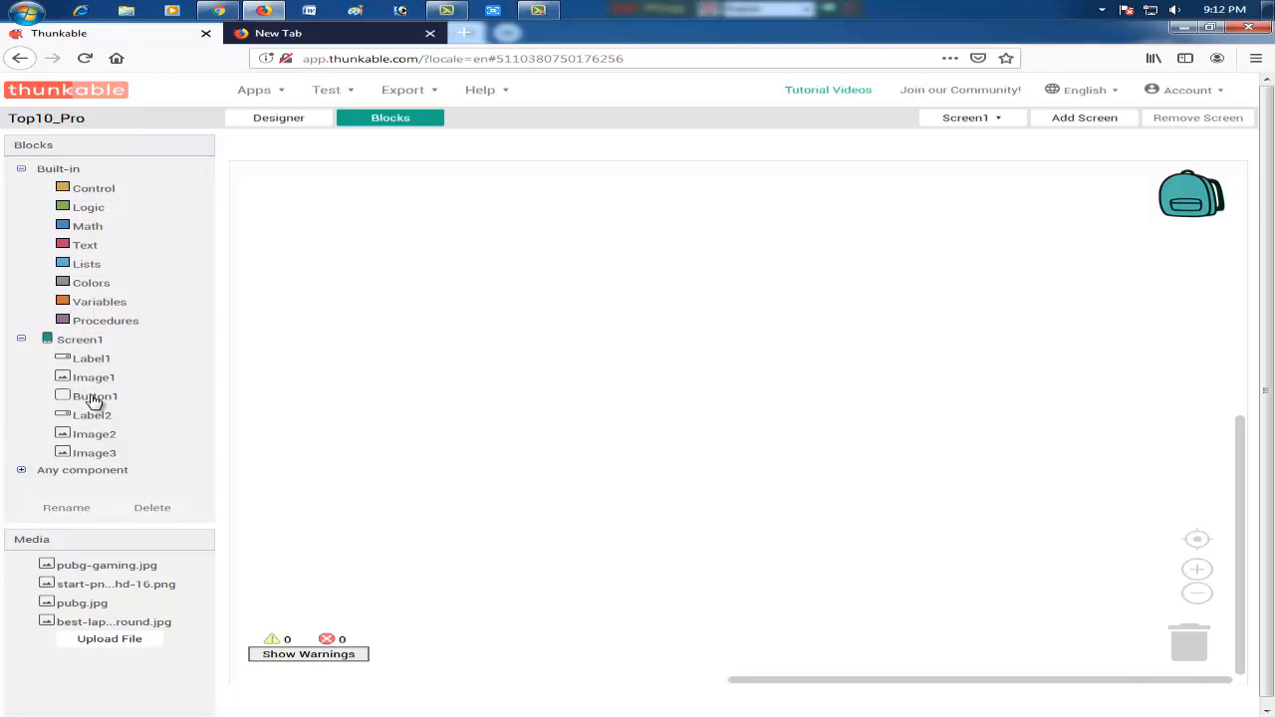
click(280, 120)
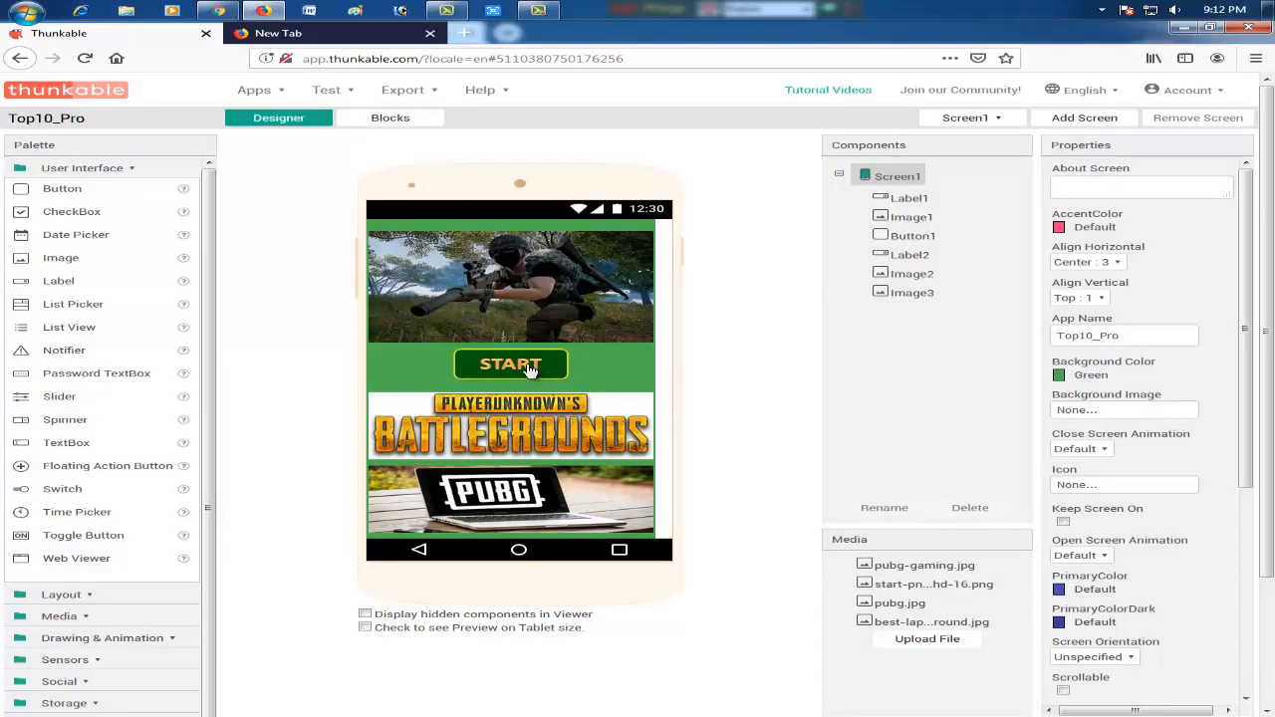
click(529, 369)
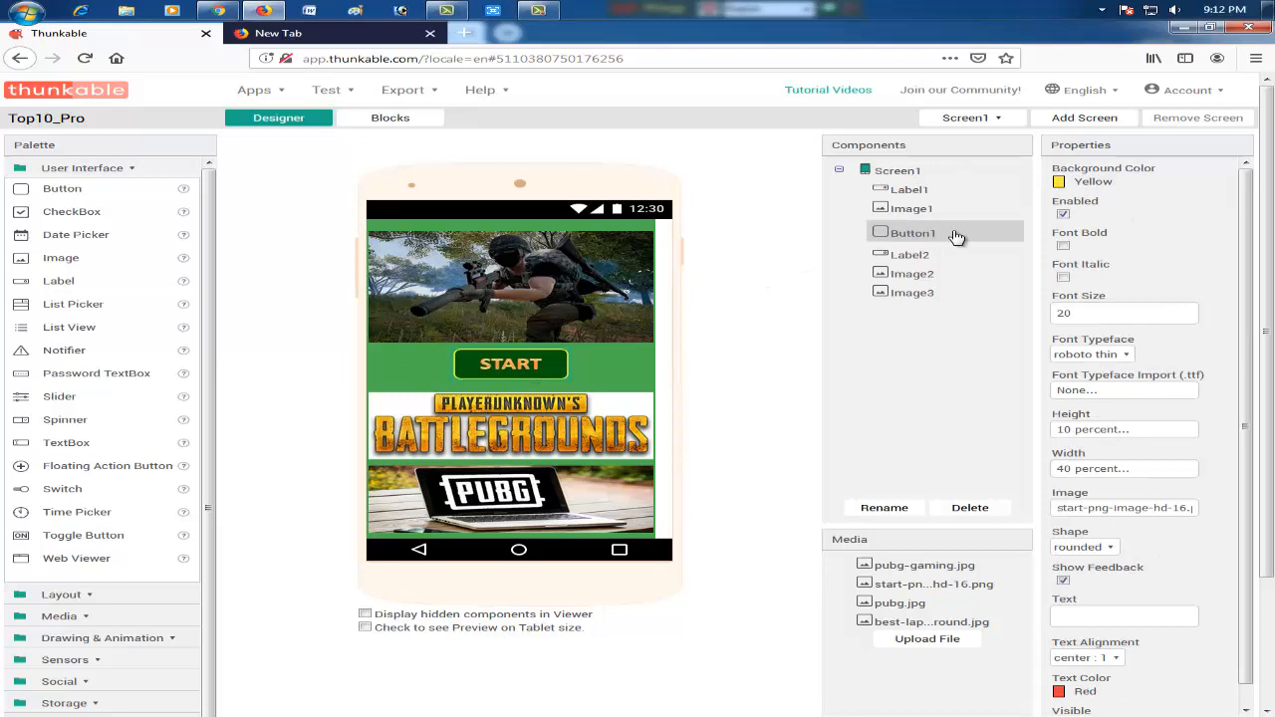
click(367, 126)
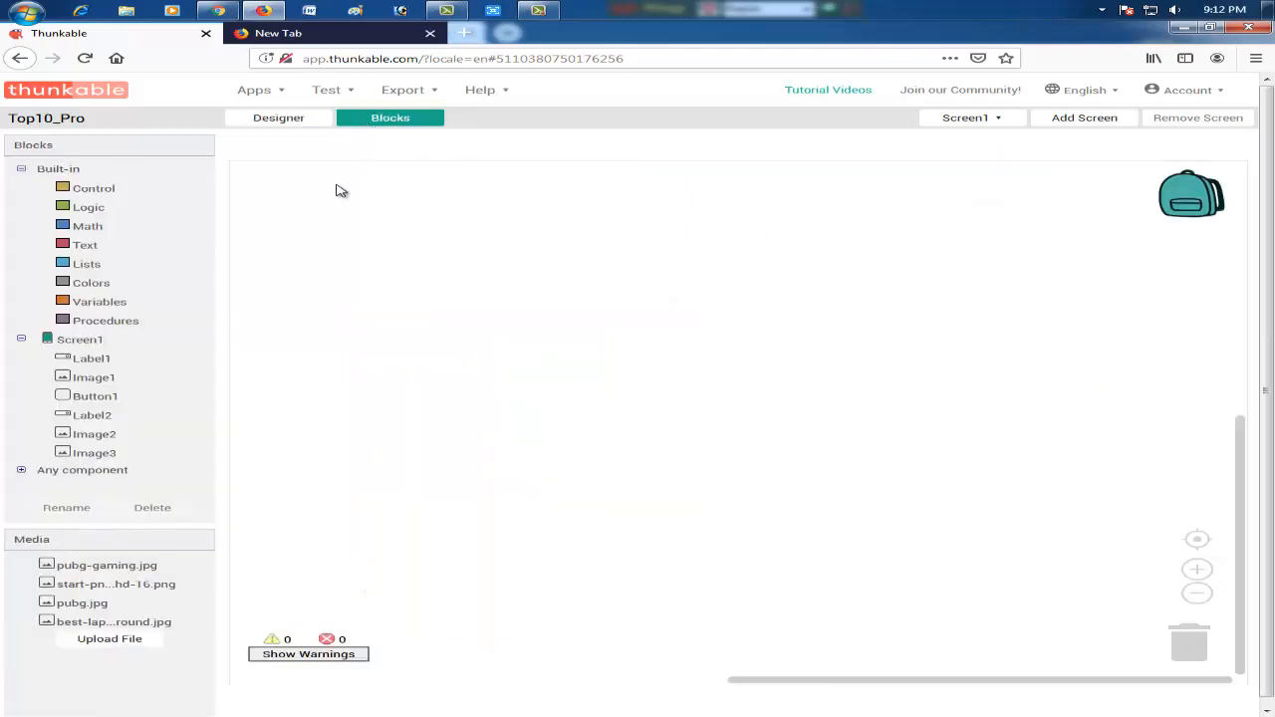
click(95, 400)
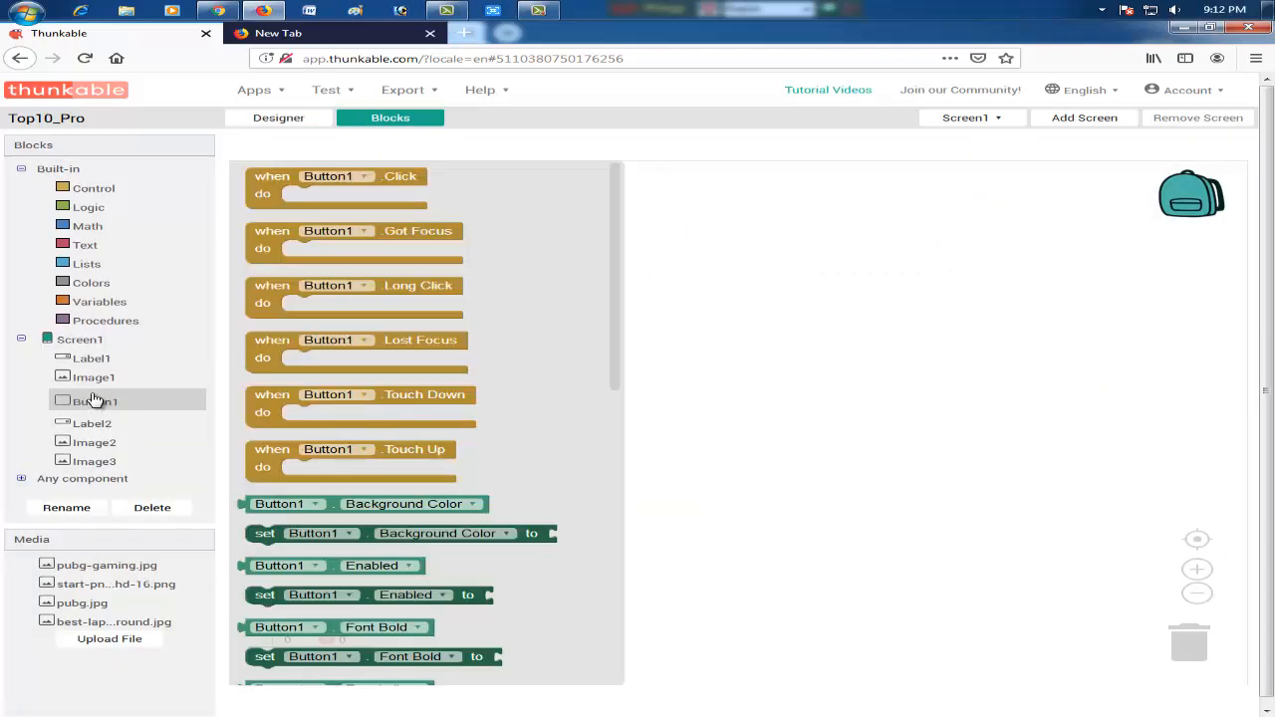
drag(270, 195, 401, 251)
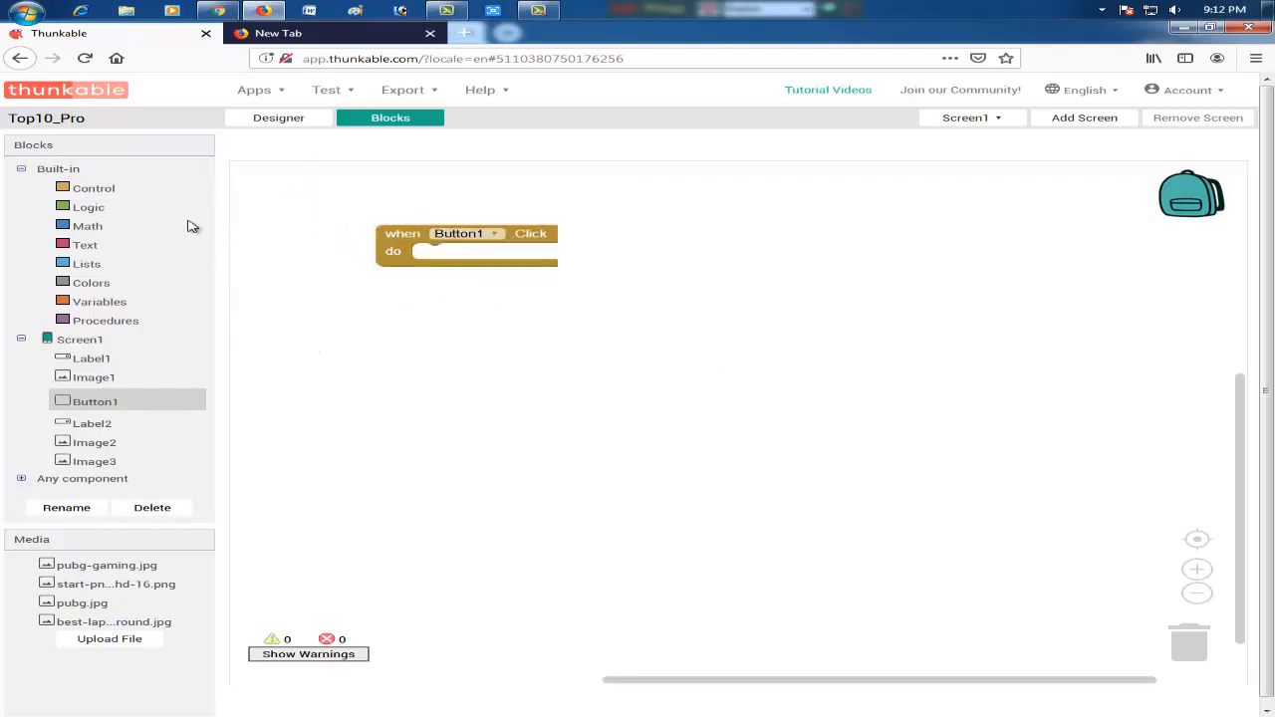
Place an "open another screen" block inside the Button1 Click event.
click(95, 189)
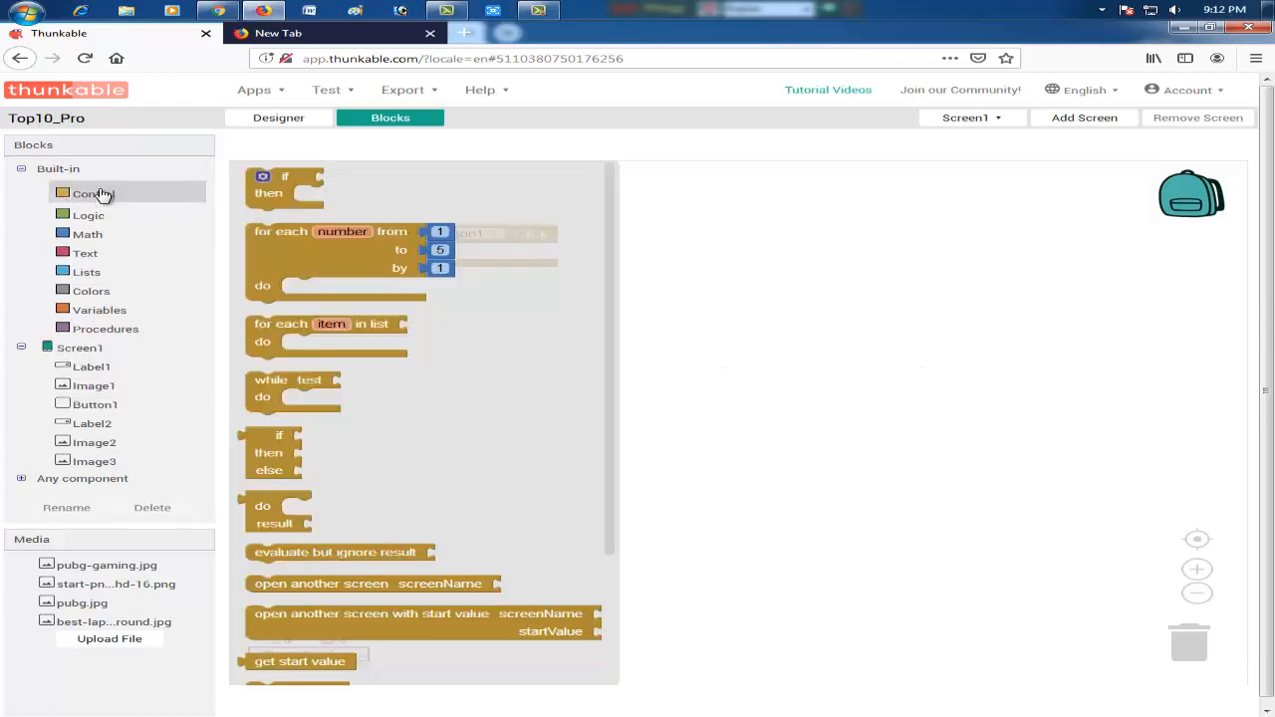
drag(295, 588, 466, 257)
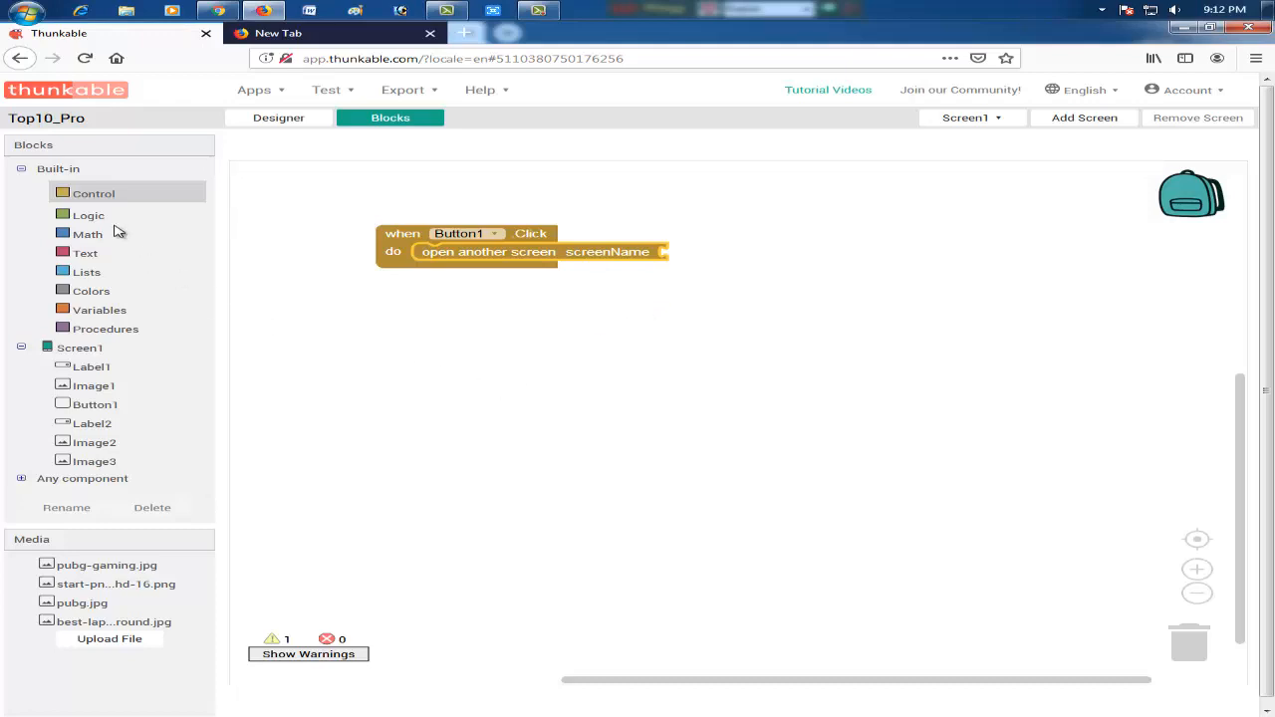
click(389, 290)
Attach a text block reading Screen2 as the screenName of the "open another screen" block.
click(88, 253)
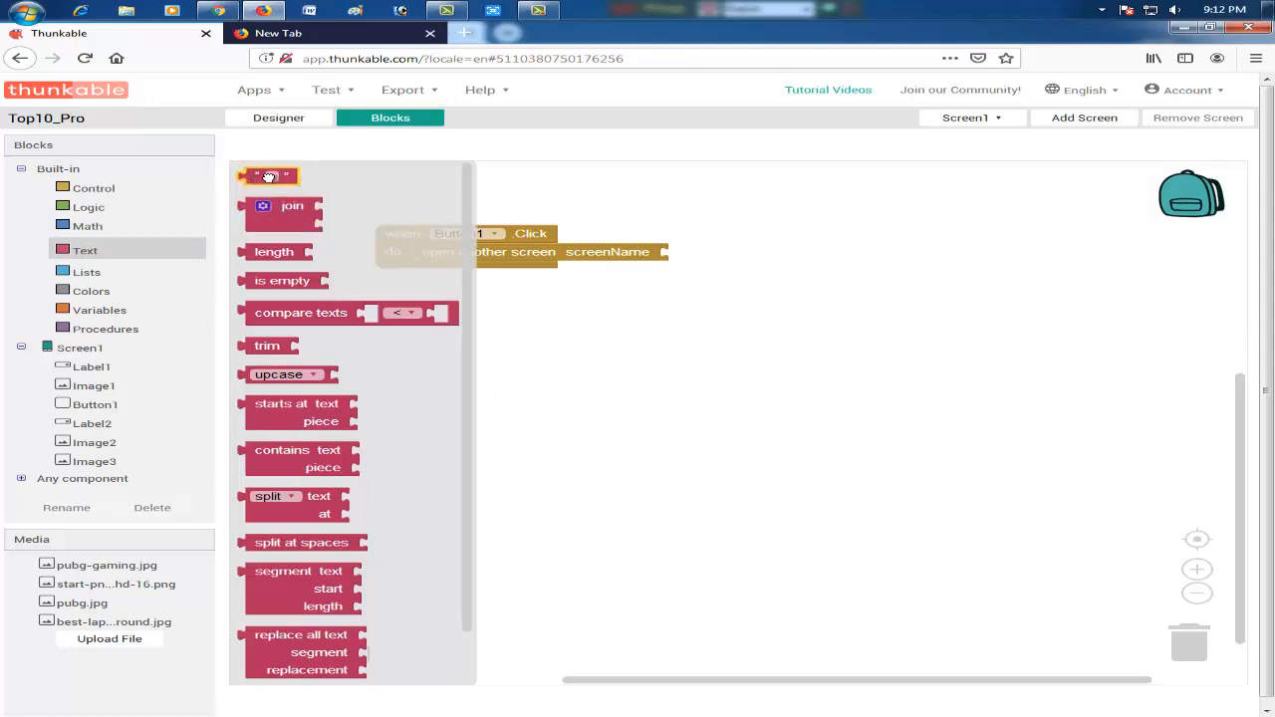
drag(271, 176, 685, 251)
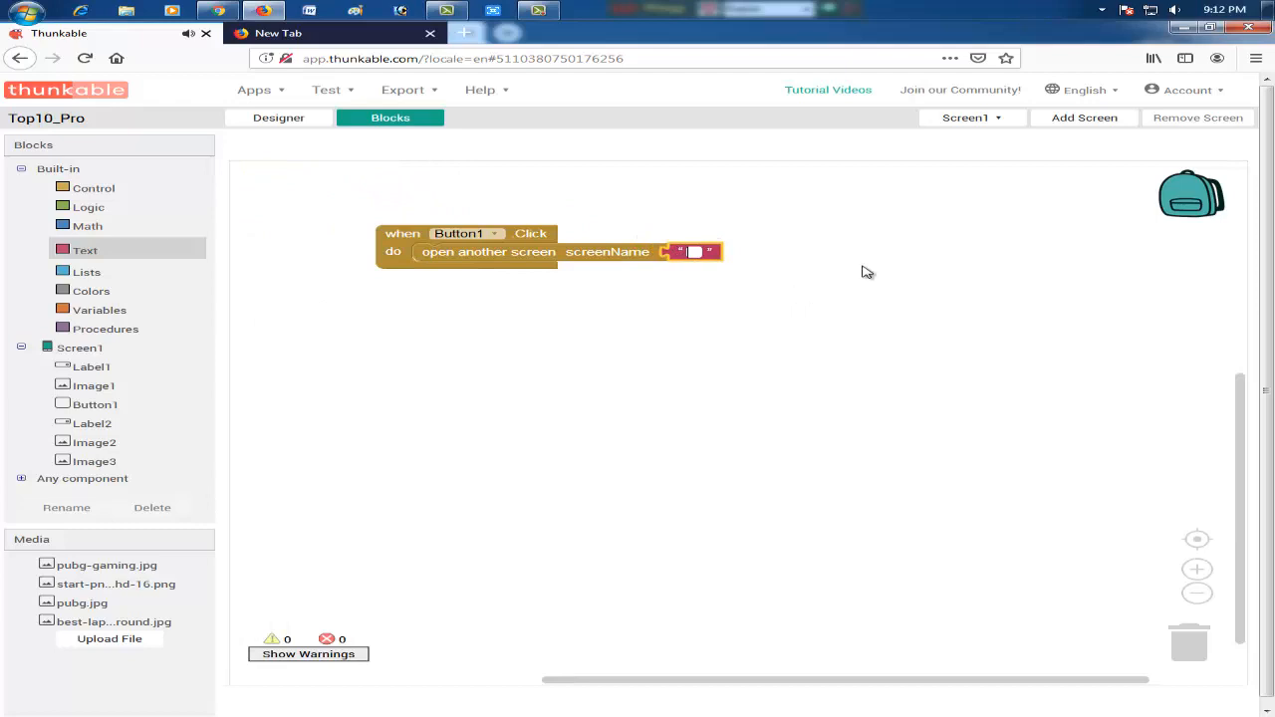
click(972, 117)
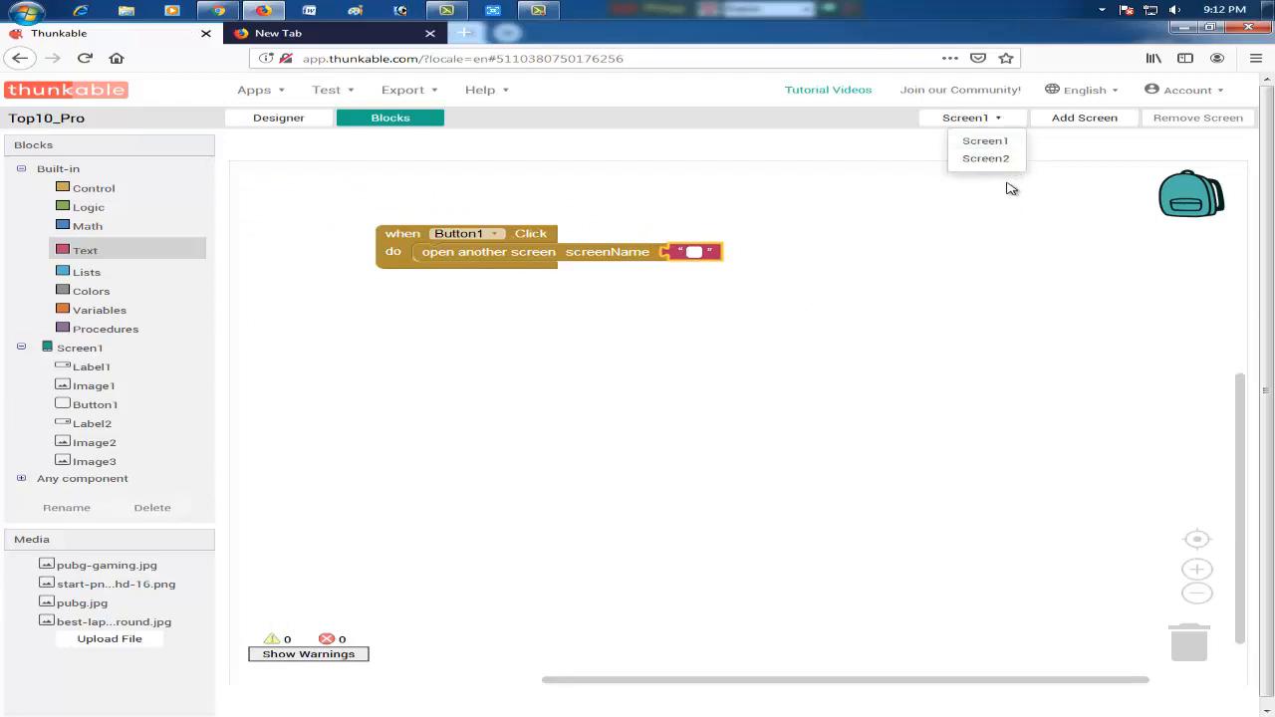
click(692, 254)
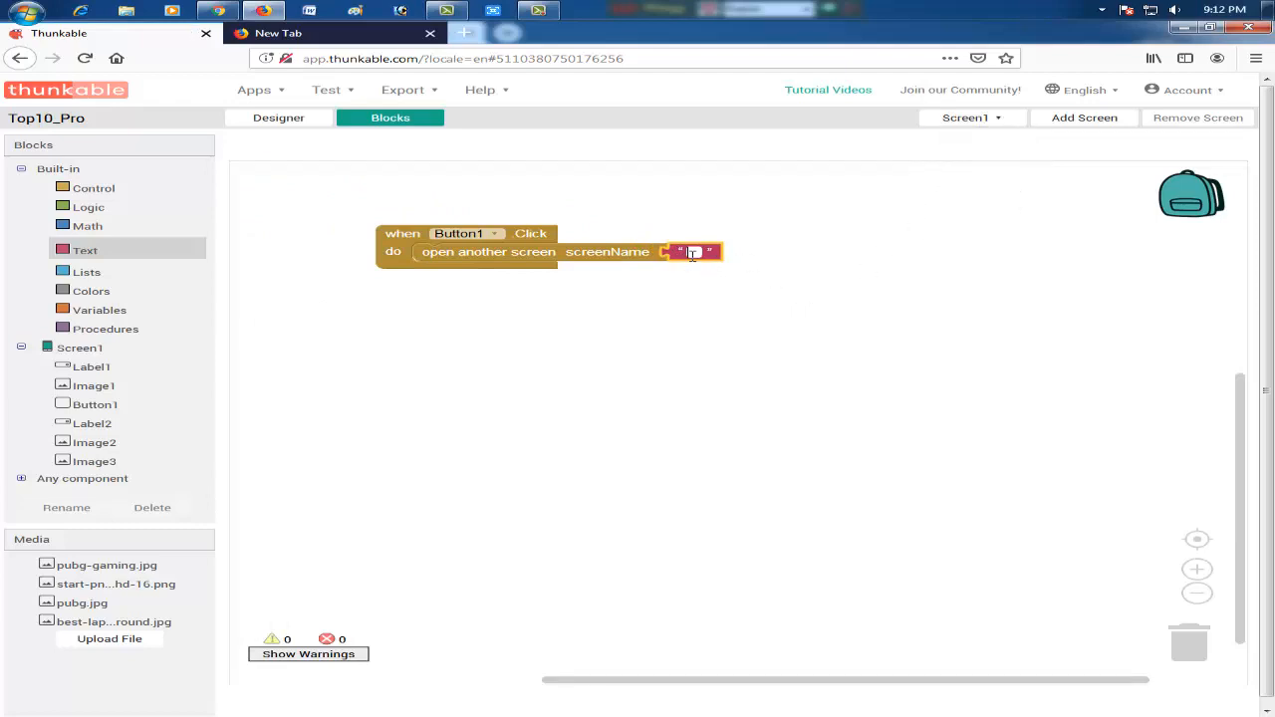
text(Screen)
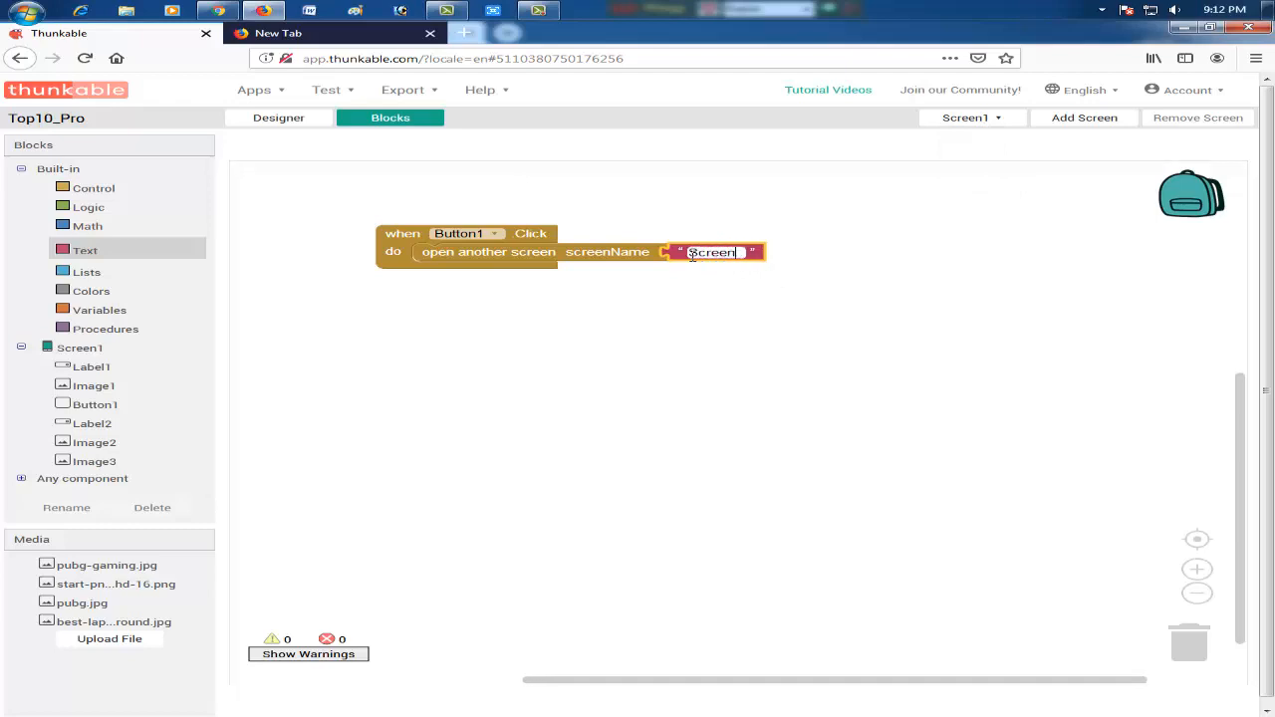
text(2)
click(738, 331)
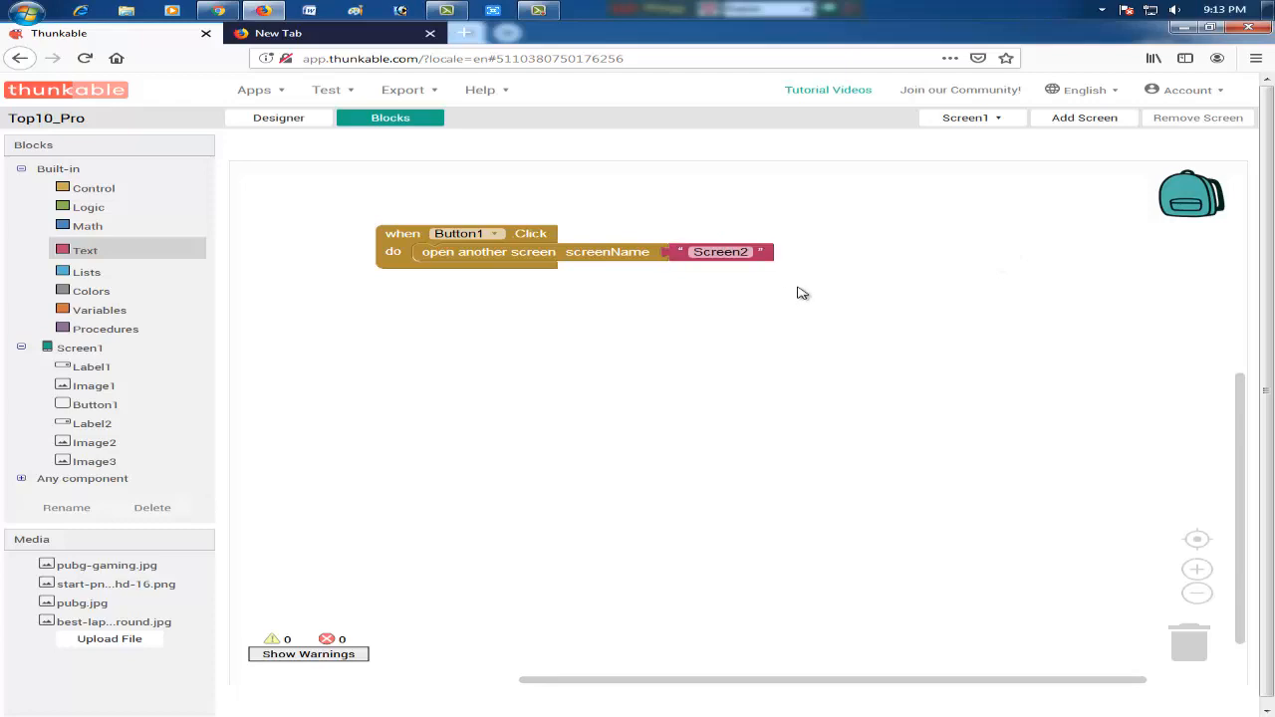
Go back to the Designer view and open Screen2 for editing.
click(295, 122)
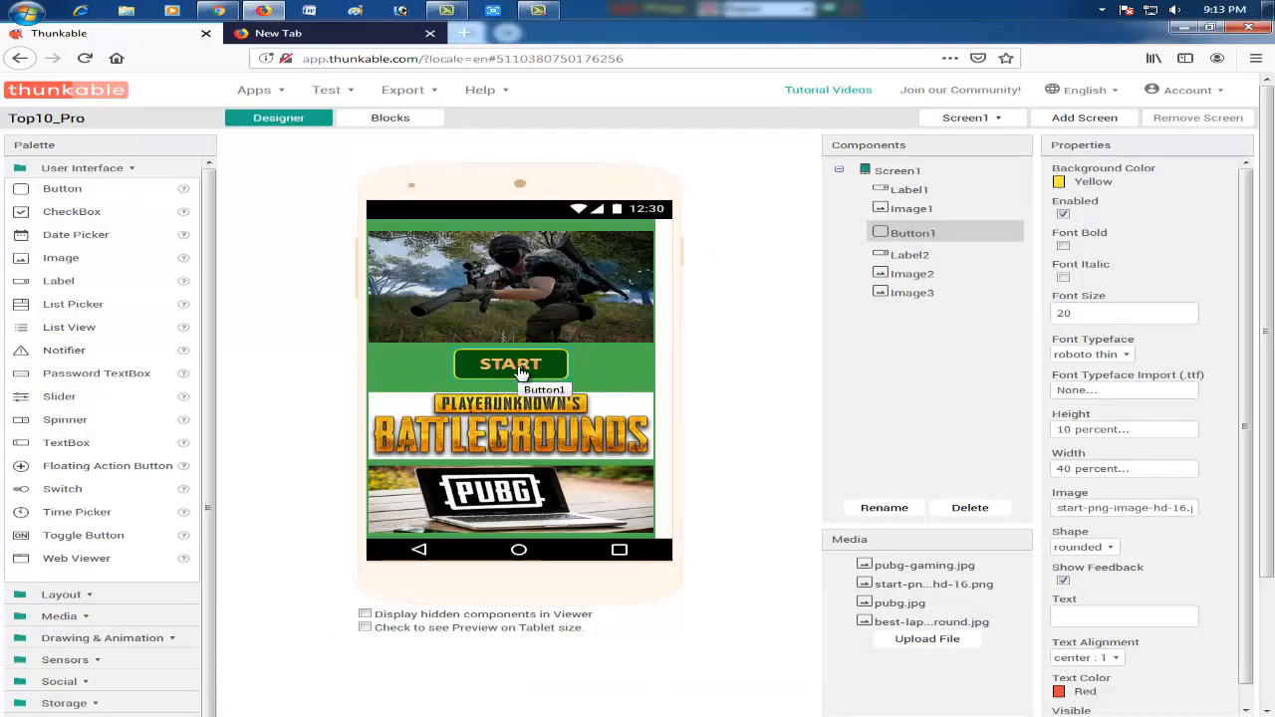
click(967, 118)
click(989, 161)
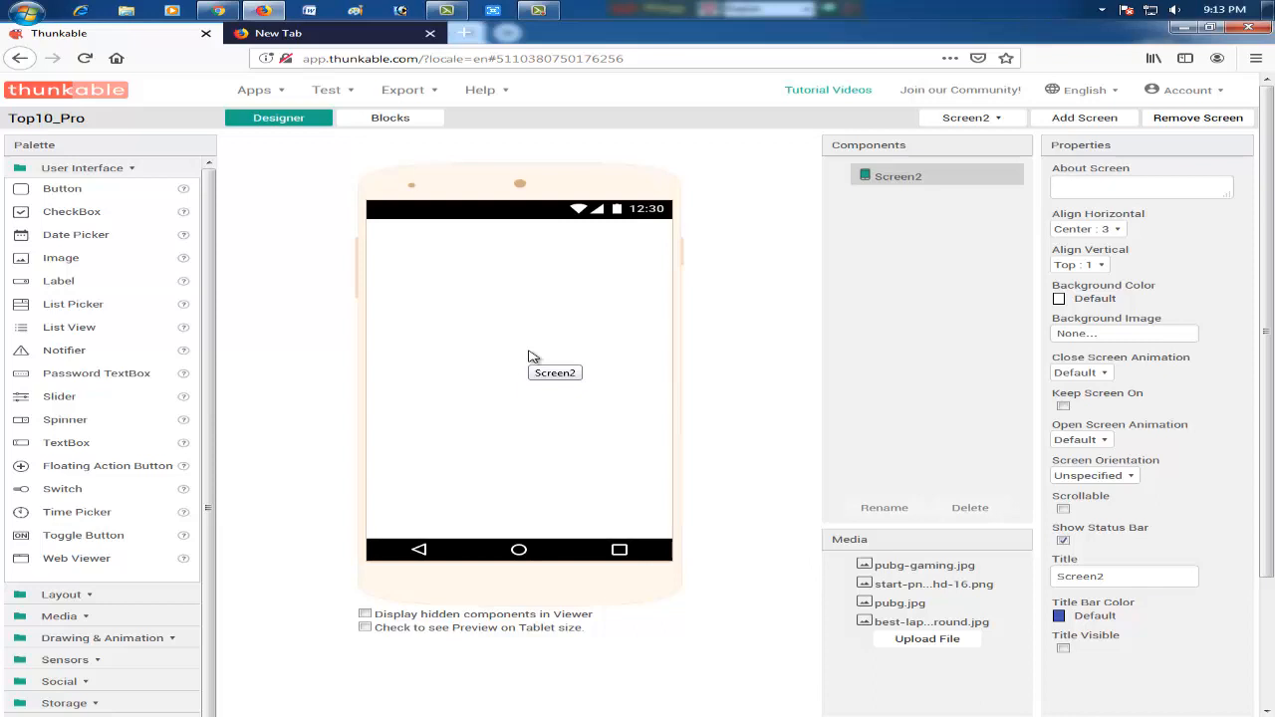
Return to Screen1 and add two AdMob Interstitial components to it, acknowledging the AdMob policy warning.
click(975, 121)
click(983, 141)
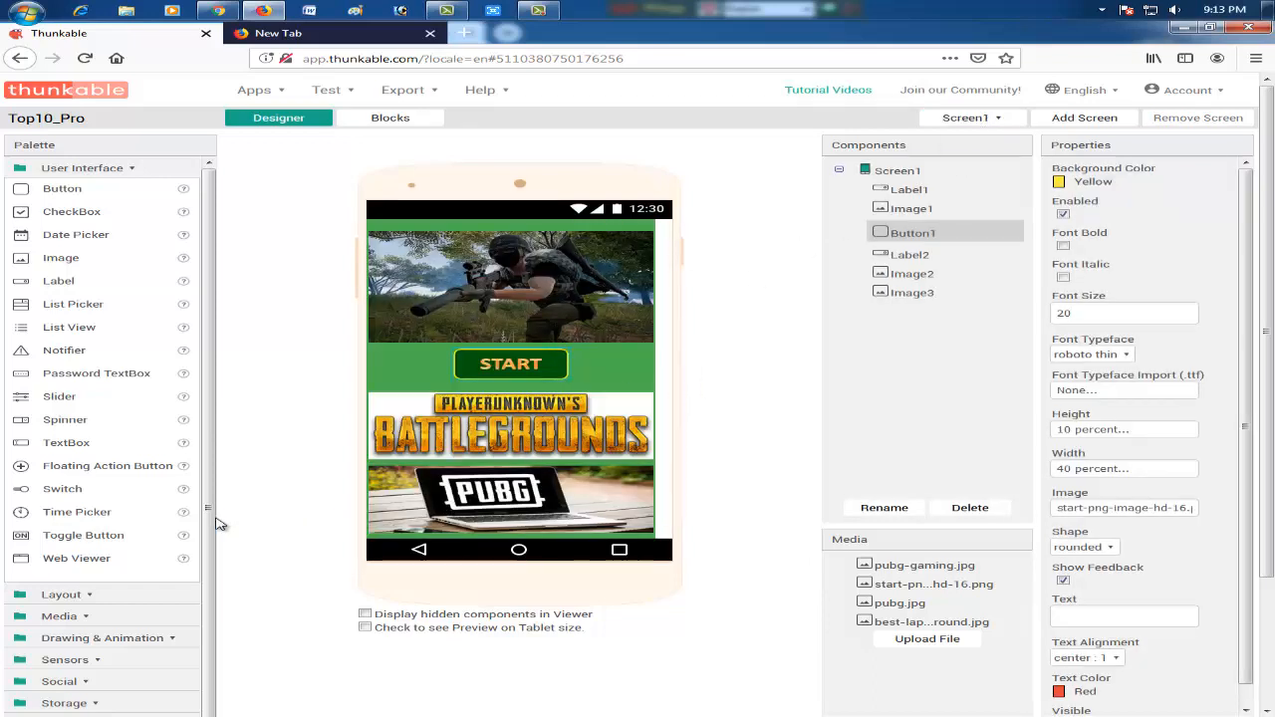
drag(208, 513, 199, 603)
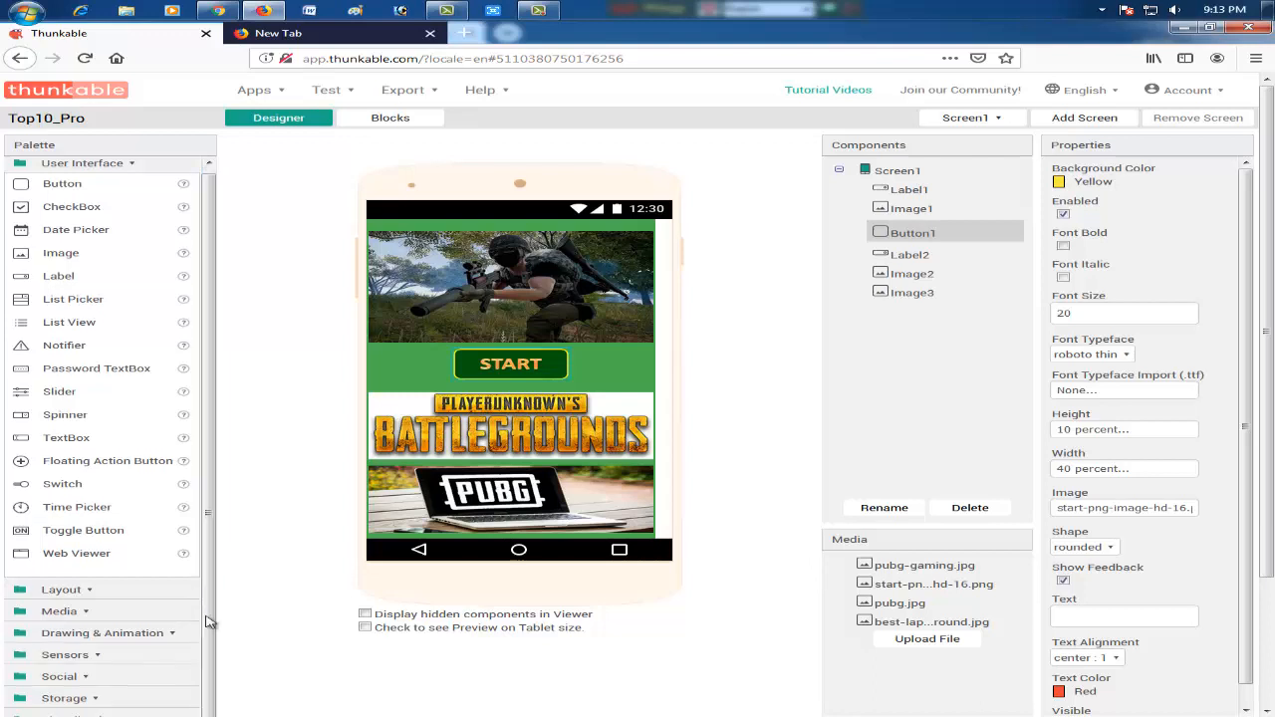
click(54, 700)
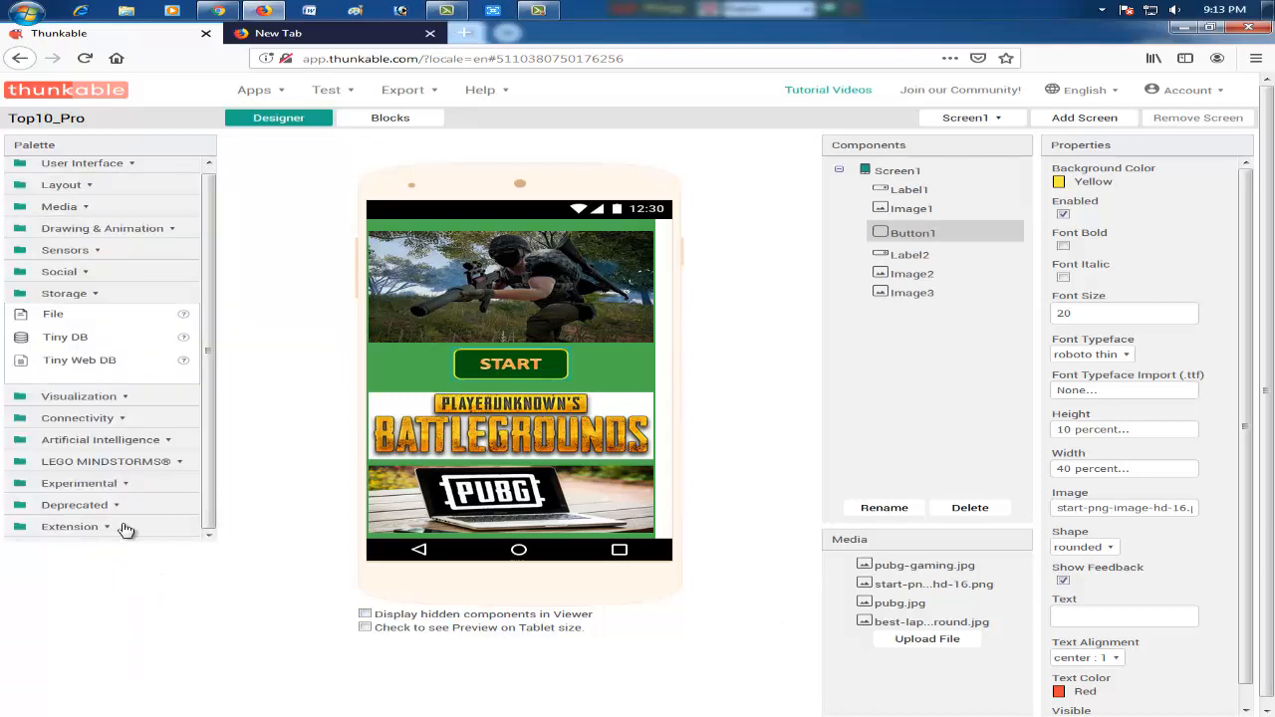
click(71, 485)
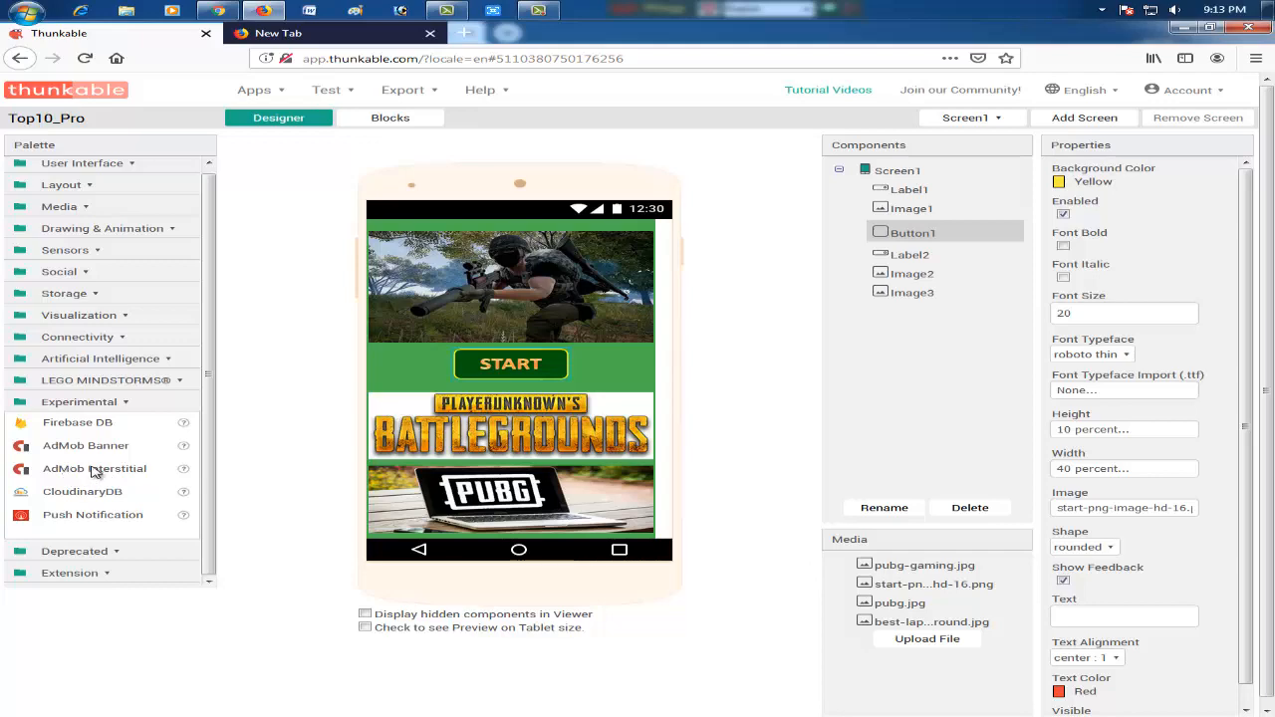
drag(69, 472, 510, 399)
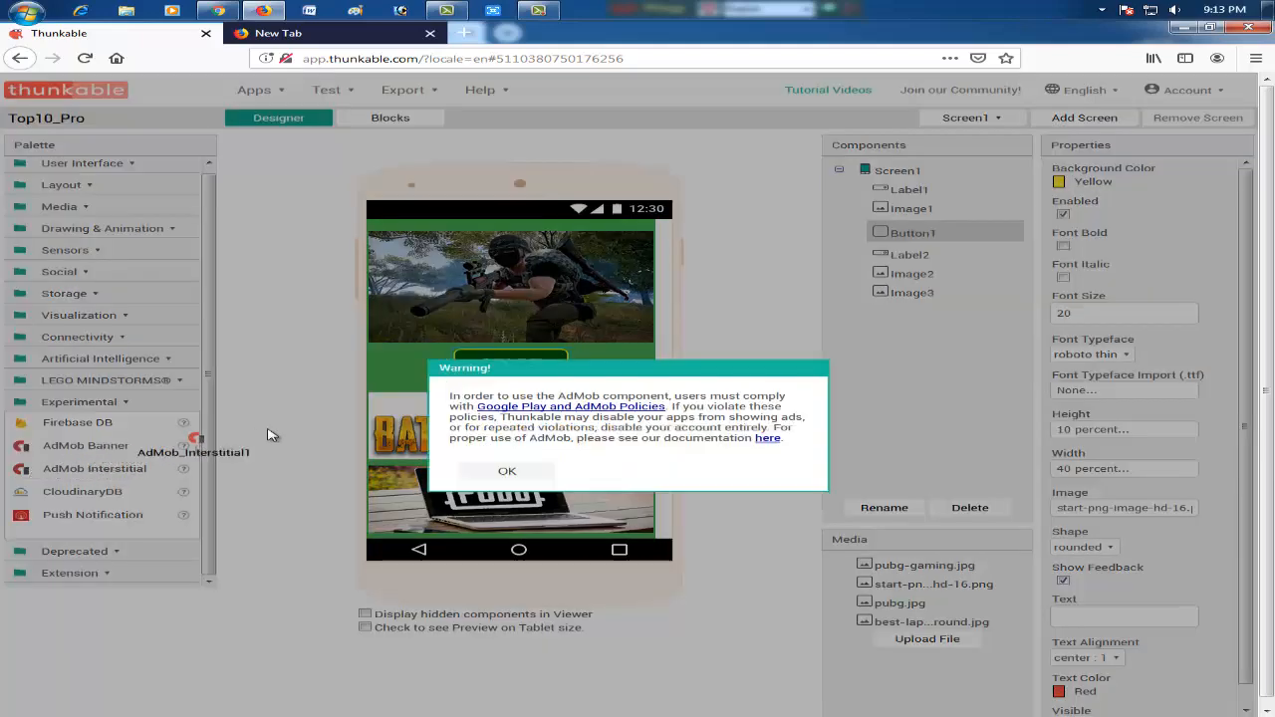
click(542, 471)
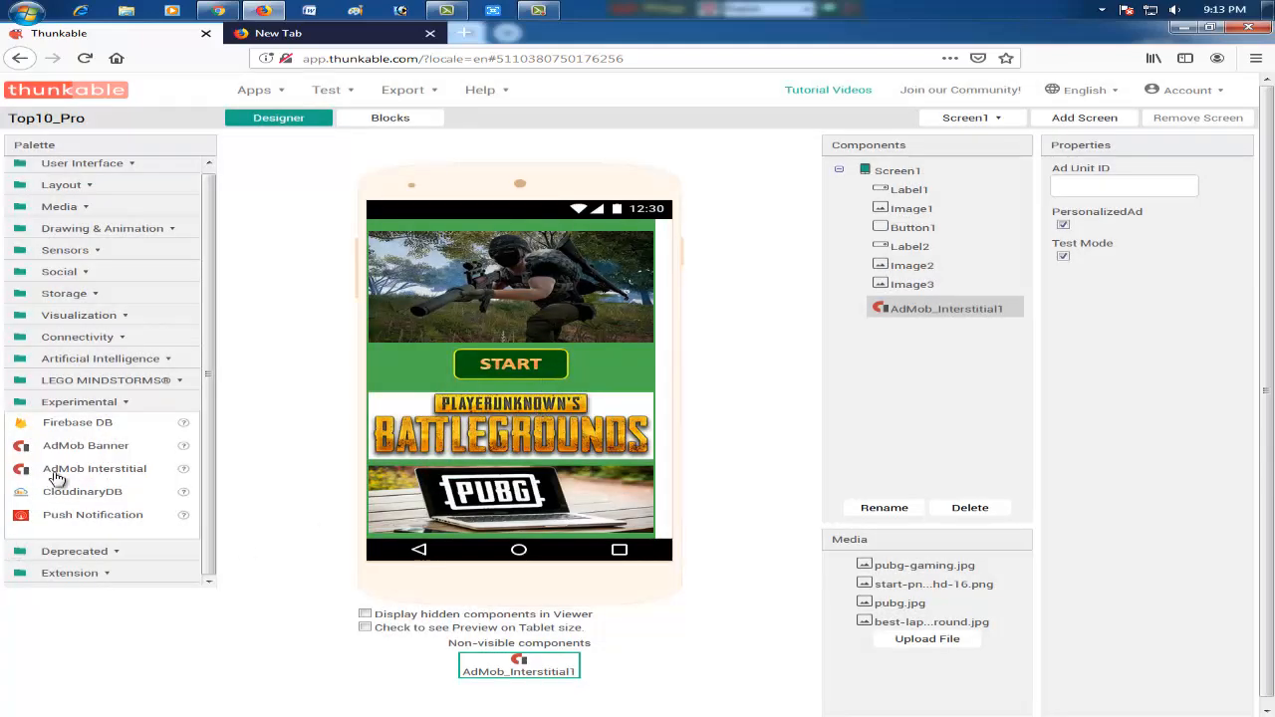
drag(59, 471, 502, 410)
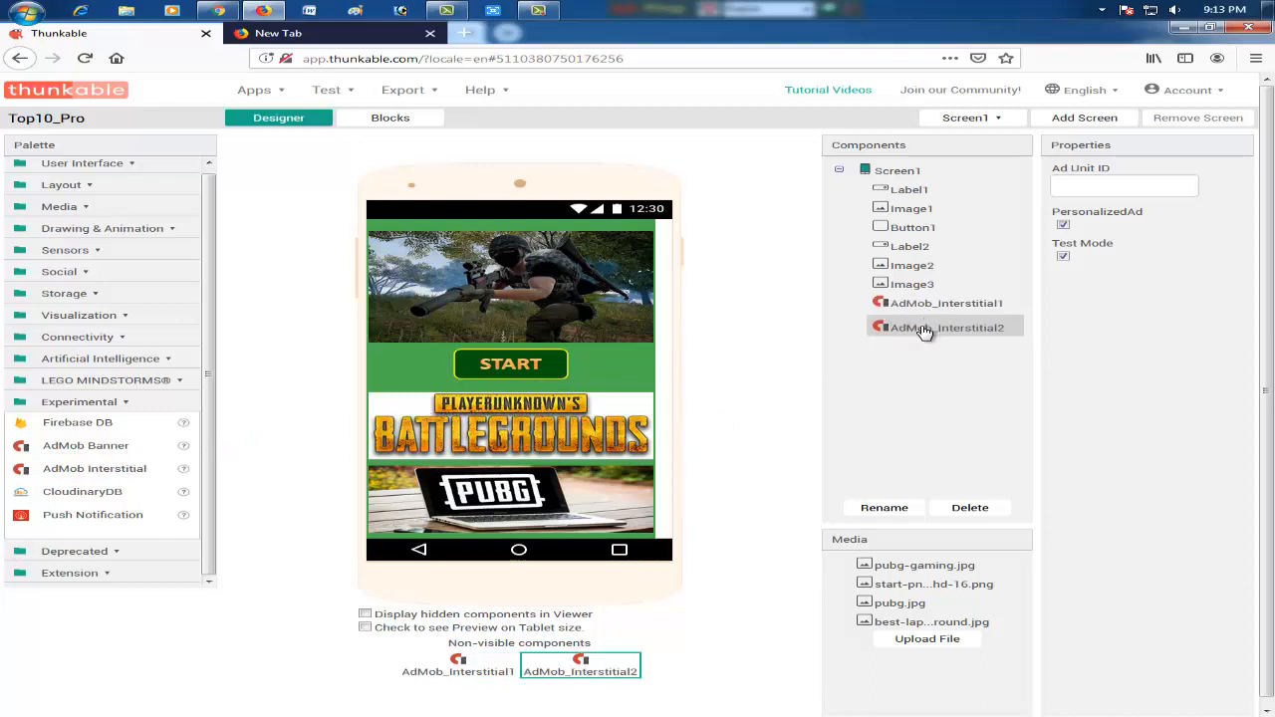
Place a Screen1 Initialize event block in Screen1's blocks workspace, below the Button1 Click event.
click(404, 124)
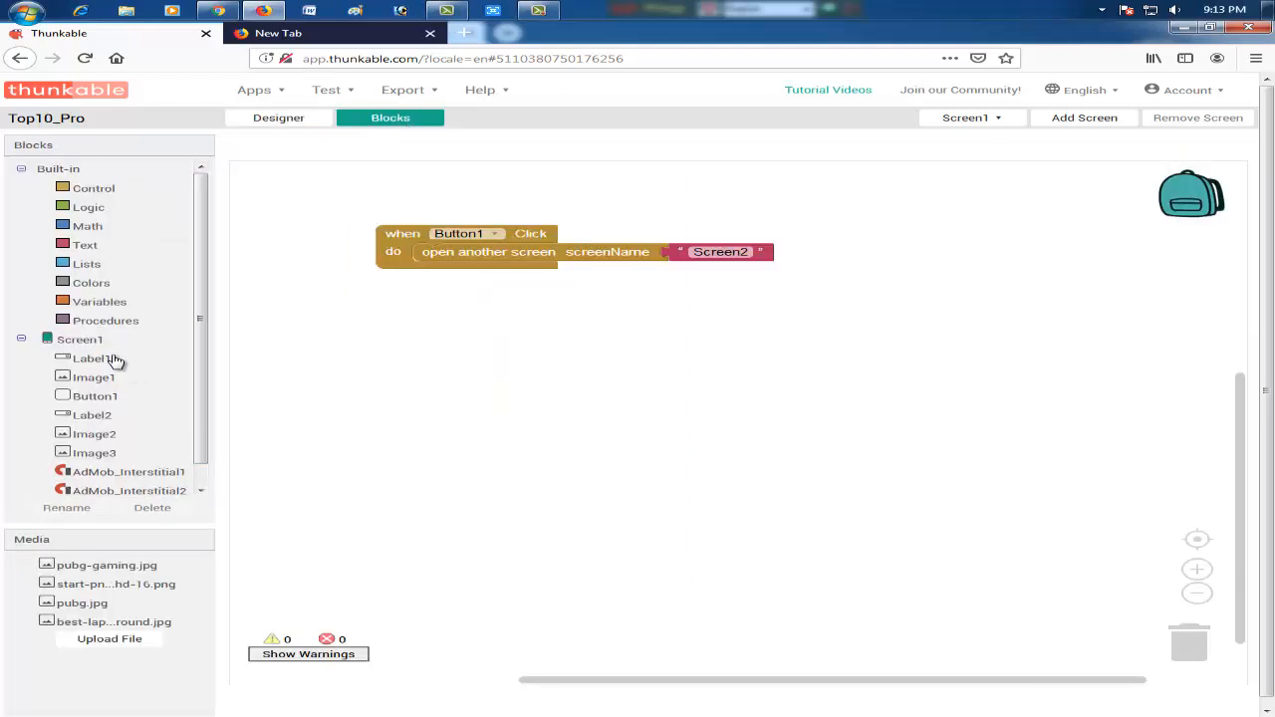
click(80, 341)
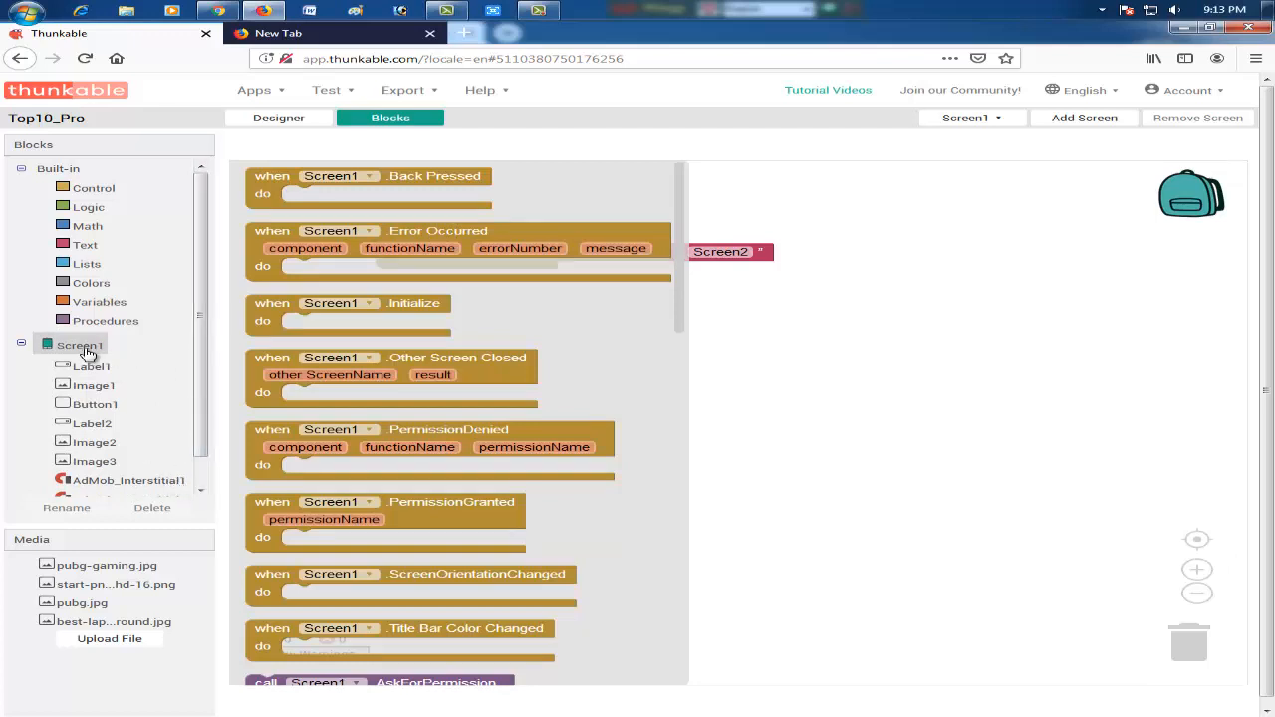
click(274, 307)
drag(268, 311, 326, 307)
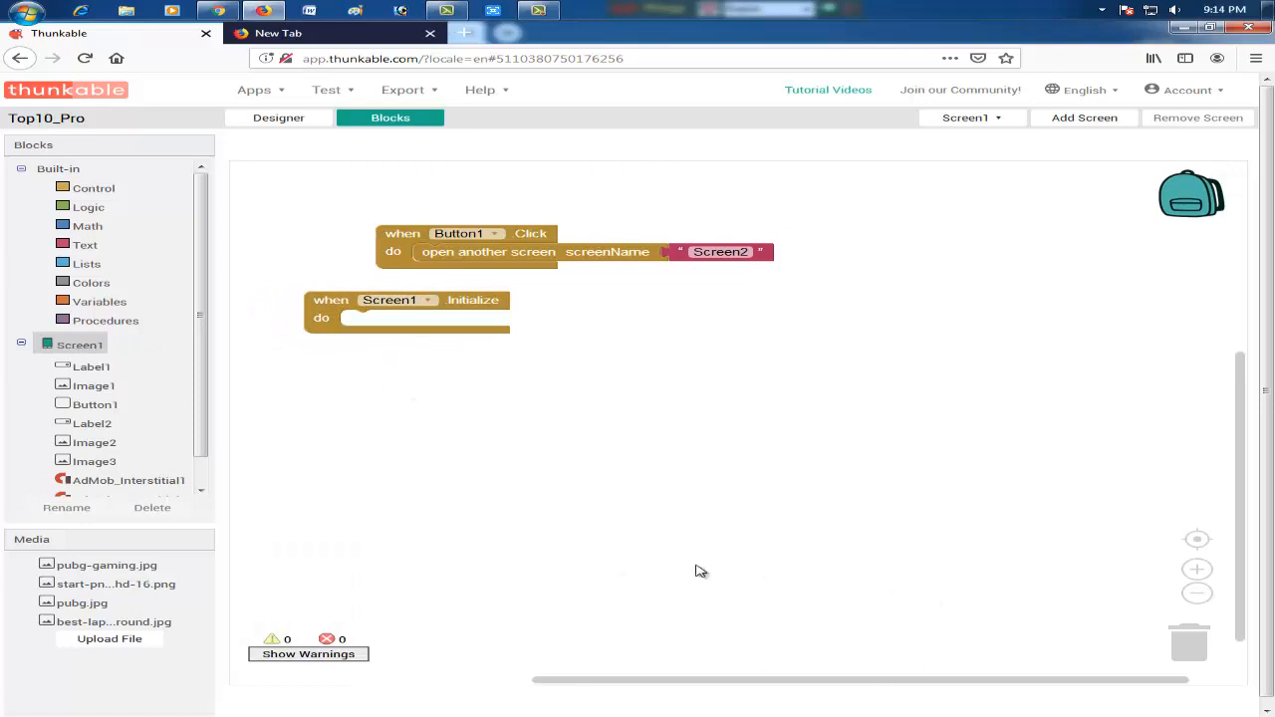
Place Load Ad calls for AdMob_Interstitial1 and AdMob_Interstitial2 inside the Screen1 Initialize event.
click(102, 481)
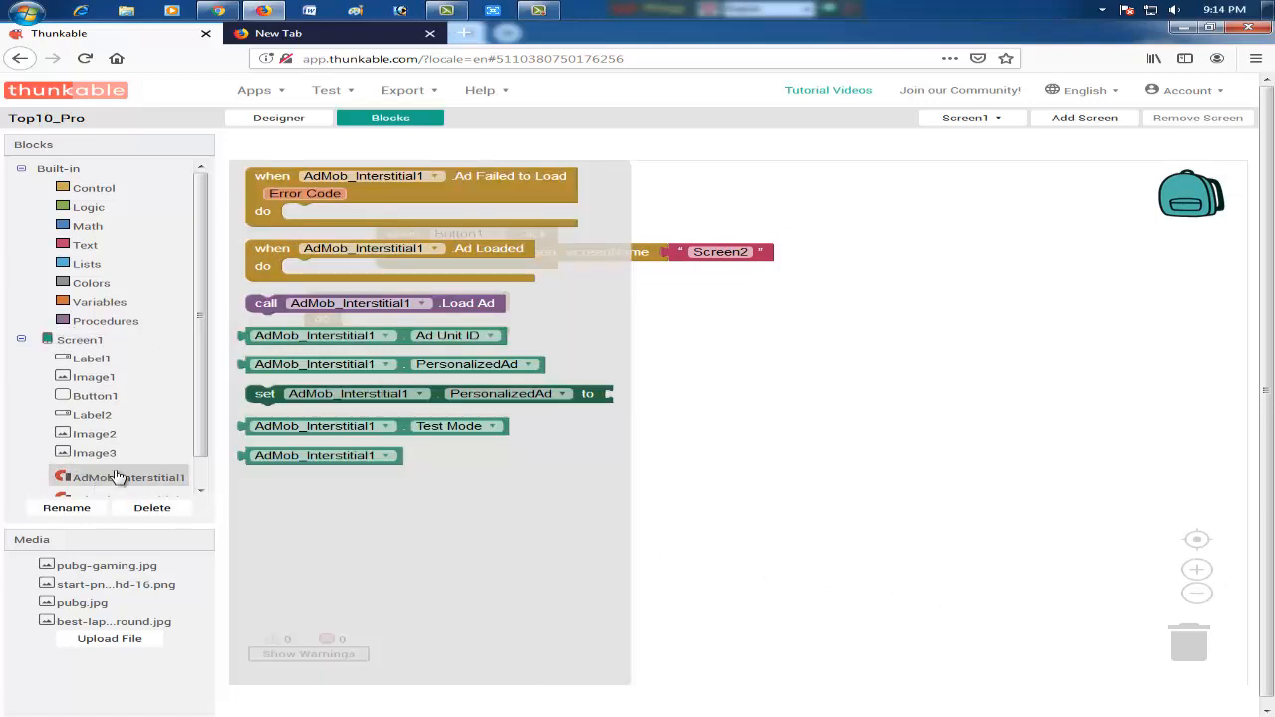
scroll(202, 432, down, 1)
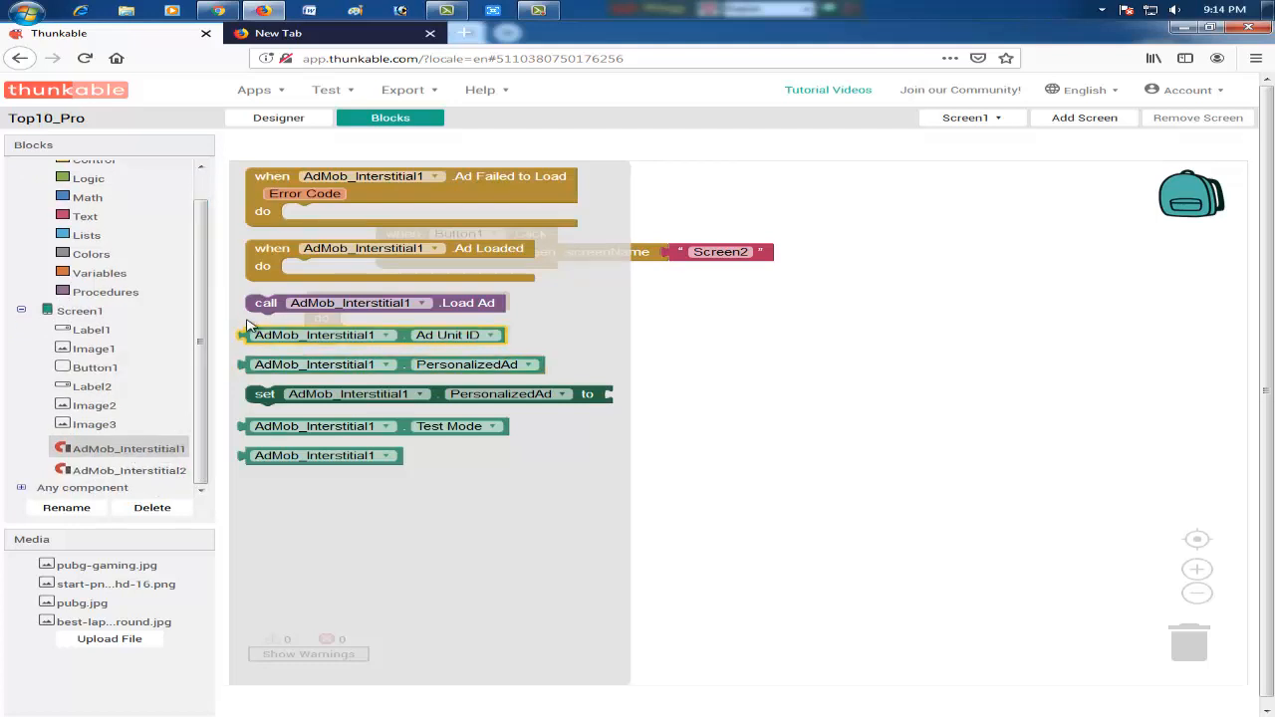
drag(259, 303, 348, 317)
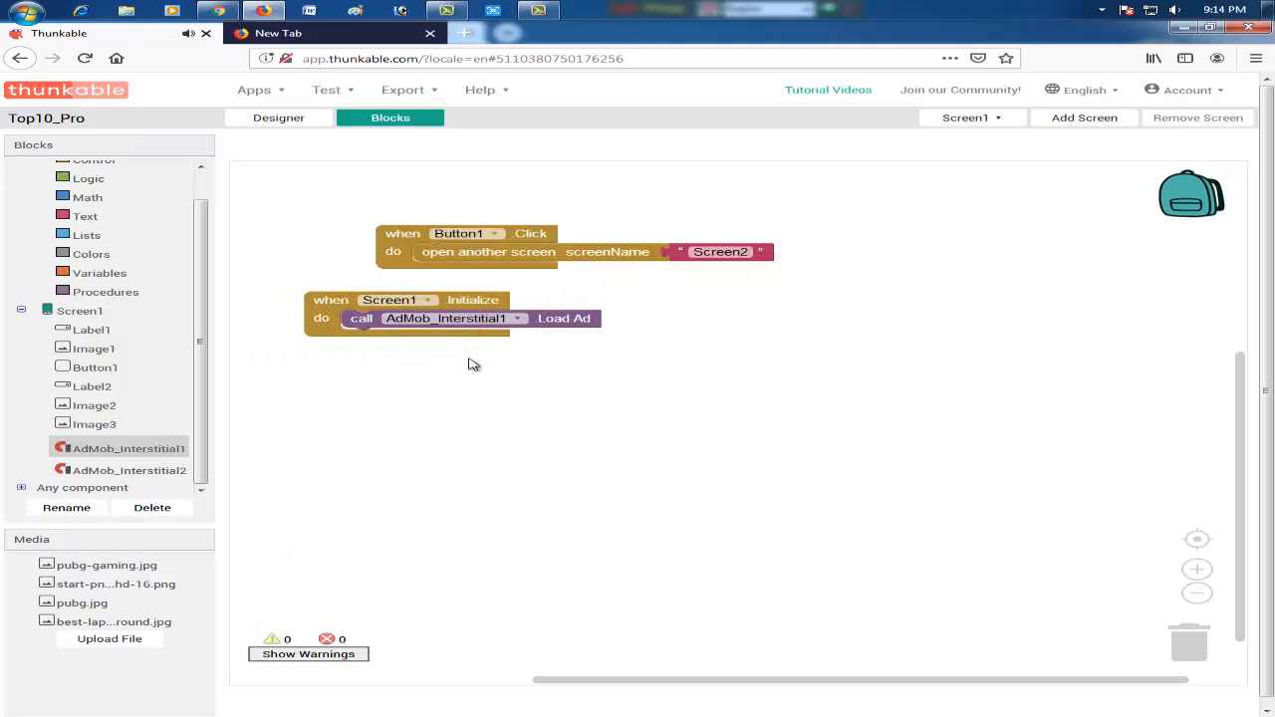
click(163, 478)
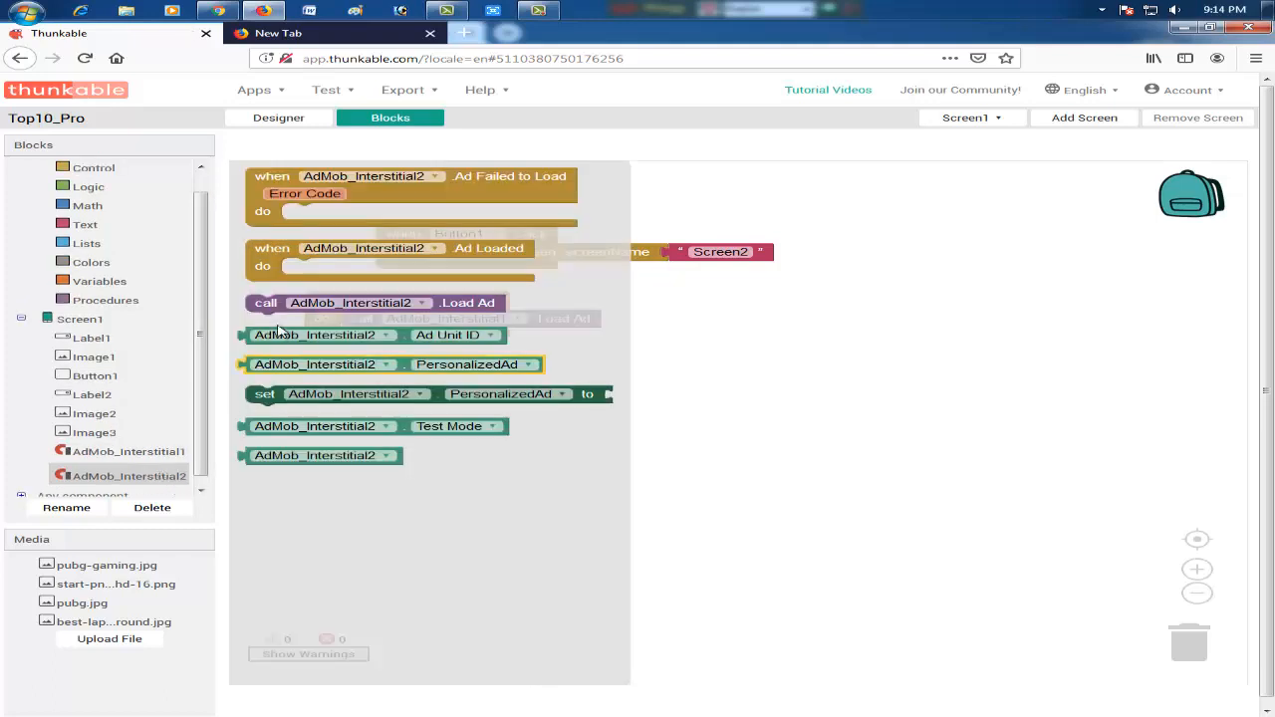
drag(267, 306, 362, 370)
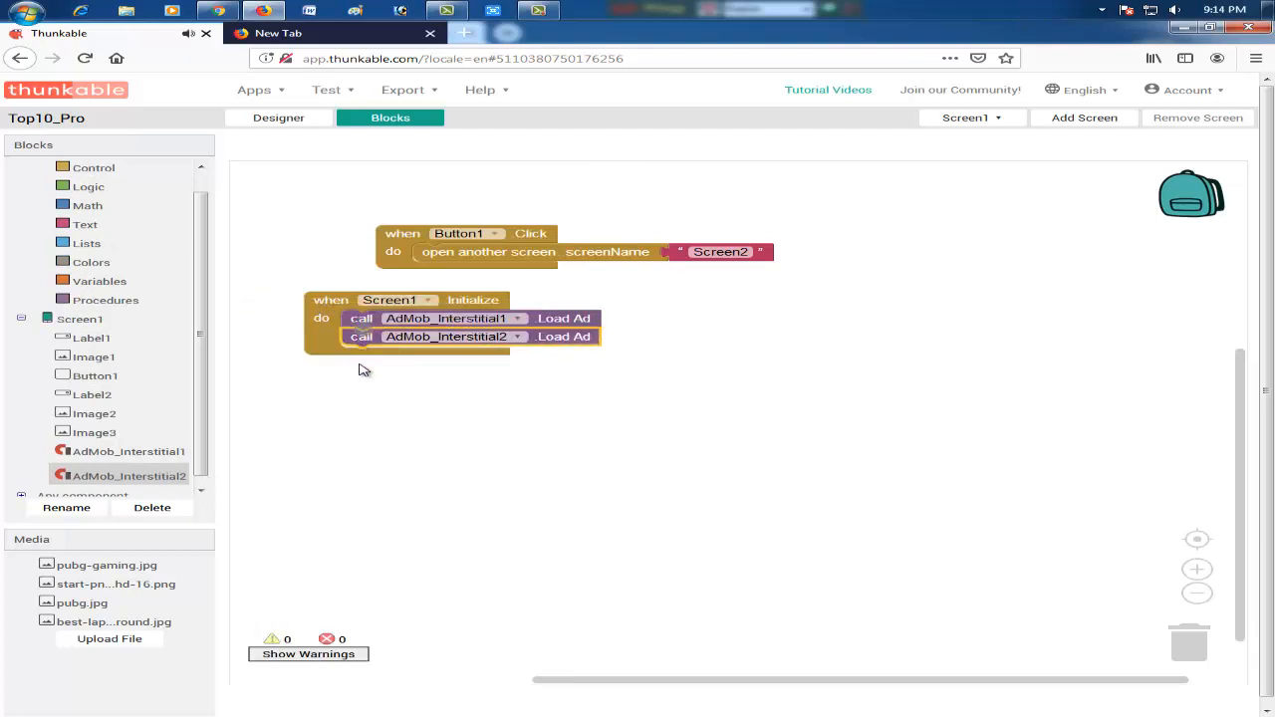
click(395, 399)
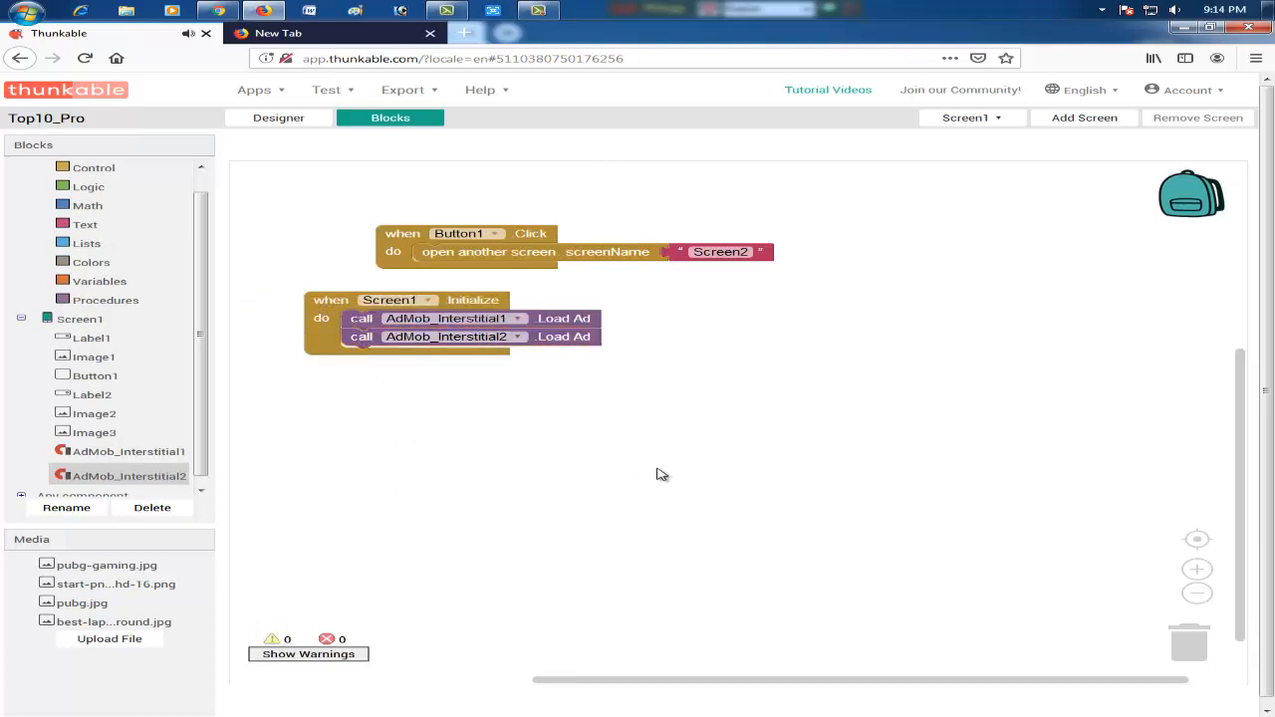
Go back to the Designer view, open Screen2 and add a Web Viewer to it, dismissing the Windows color scheme prompt.
click(282, 118)
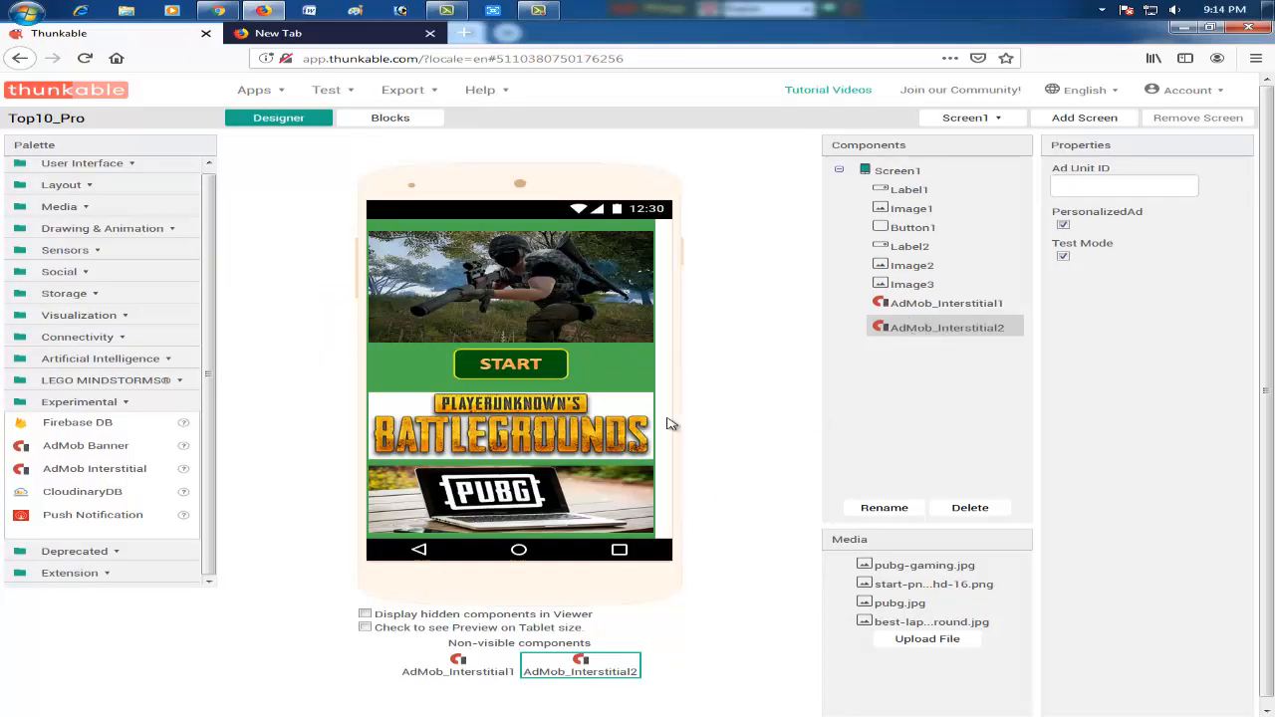
click(514, 364)
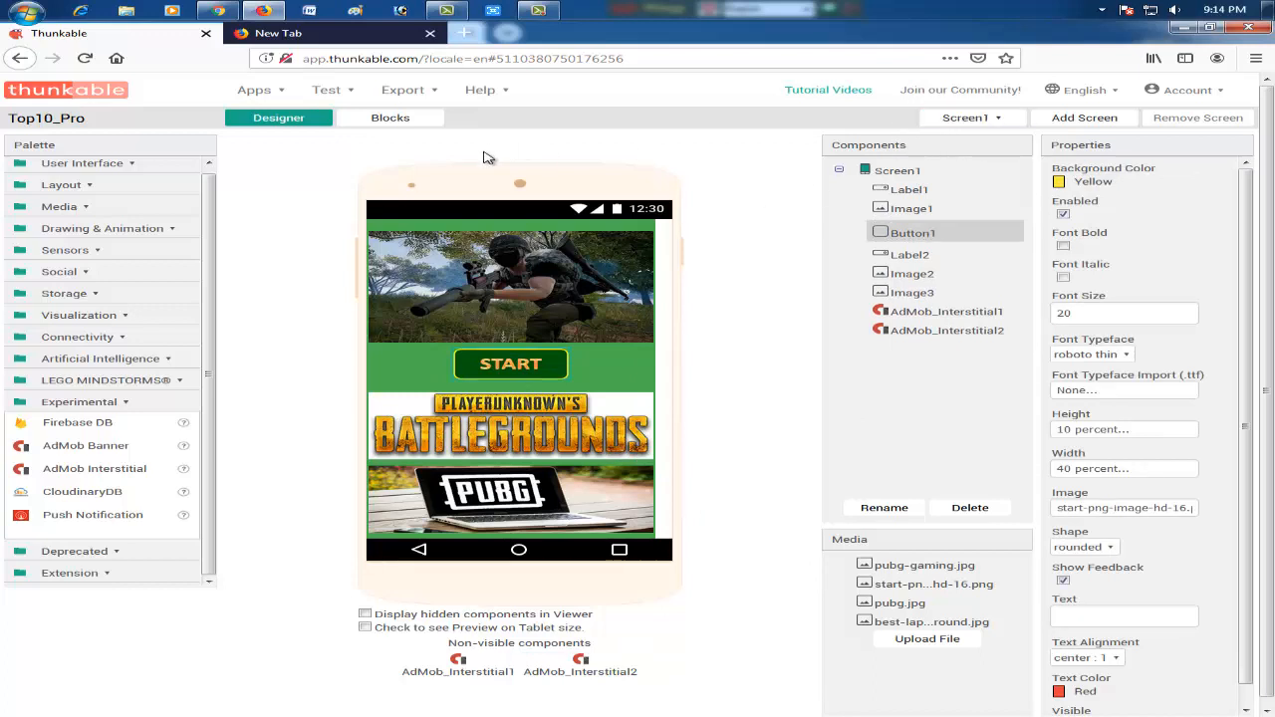
click(973, 118)
click(985, 159)
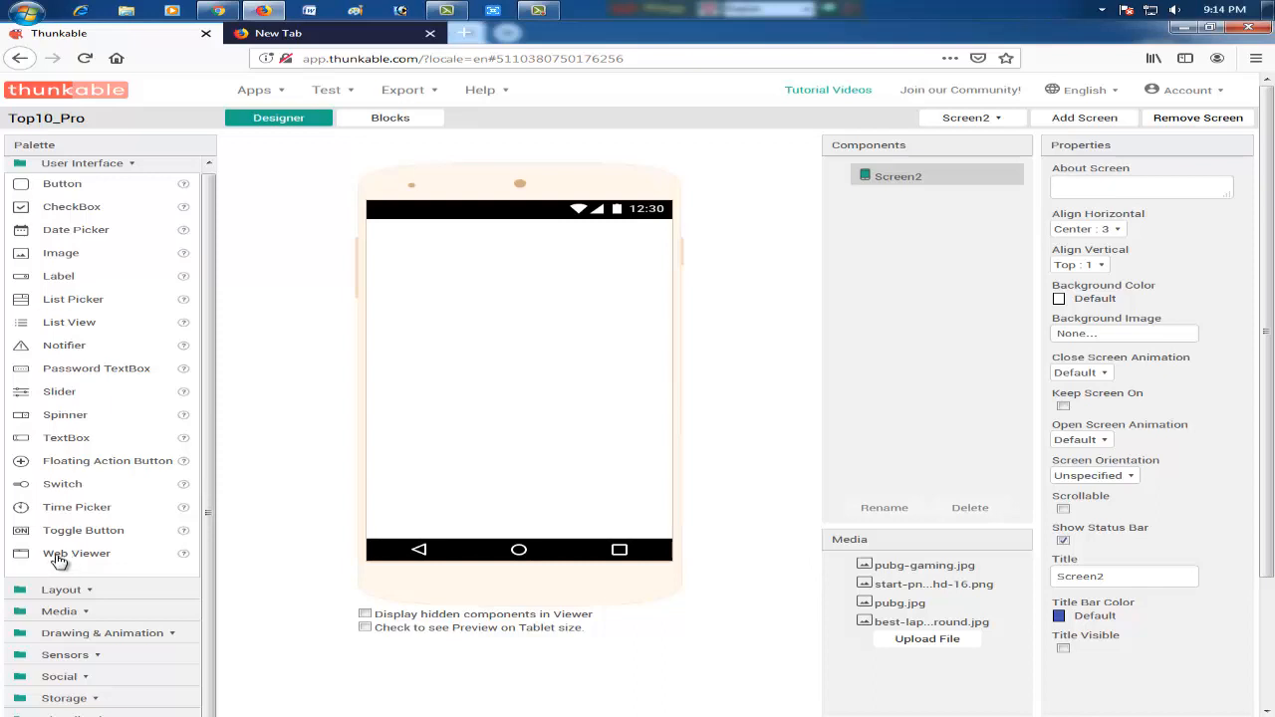
drag(48, 560, 473, 387)
click(883, 229)
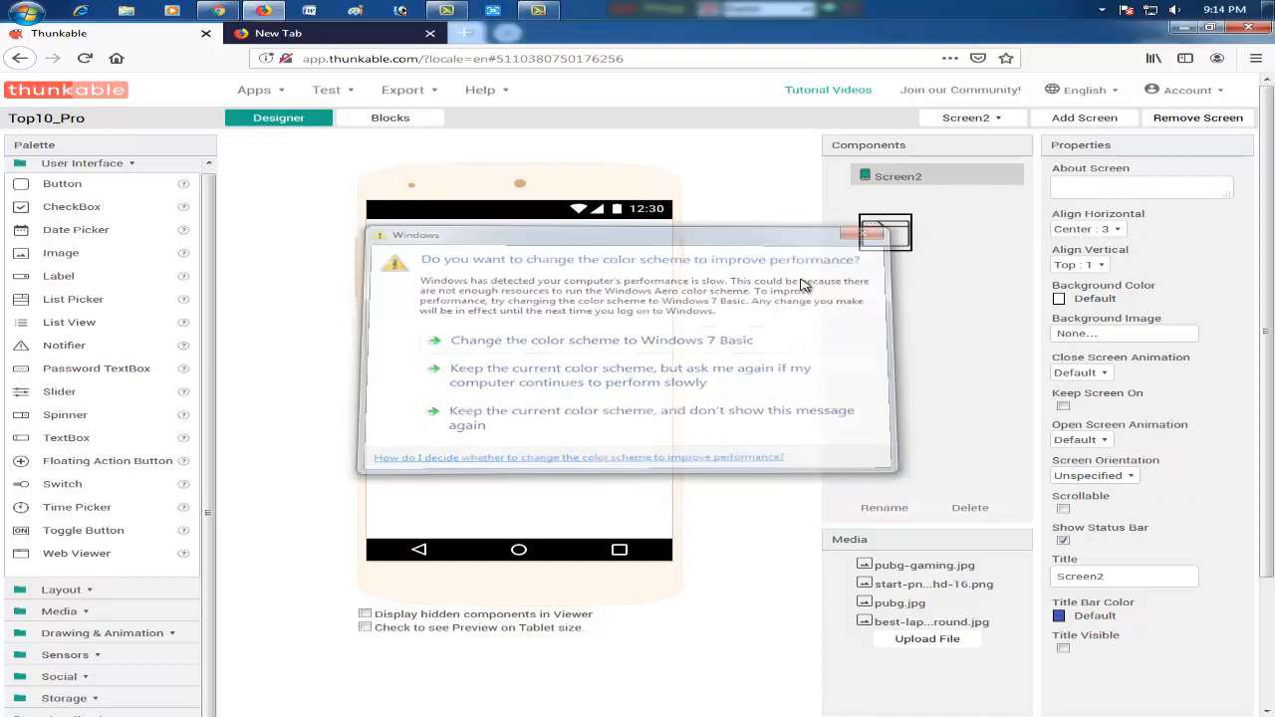
click(533, 383)
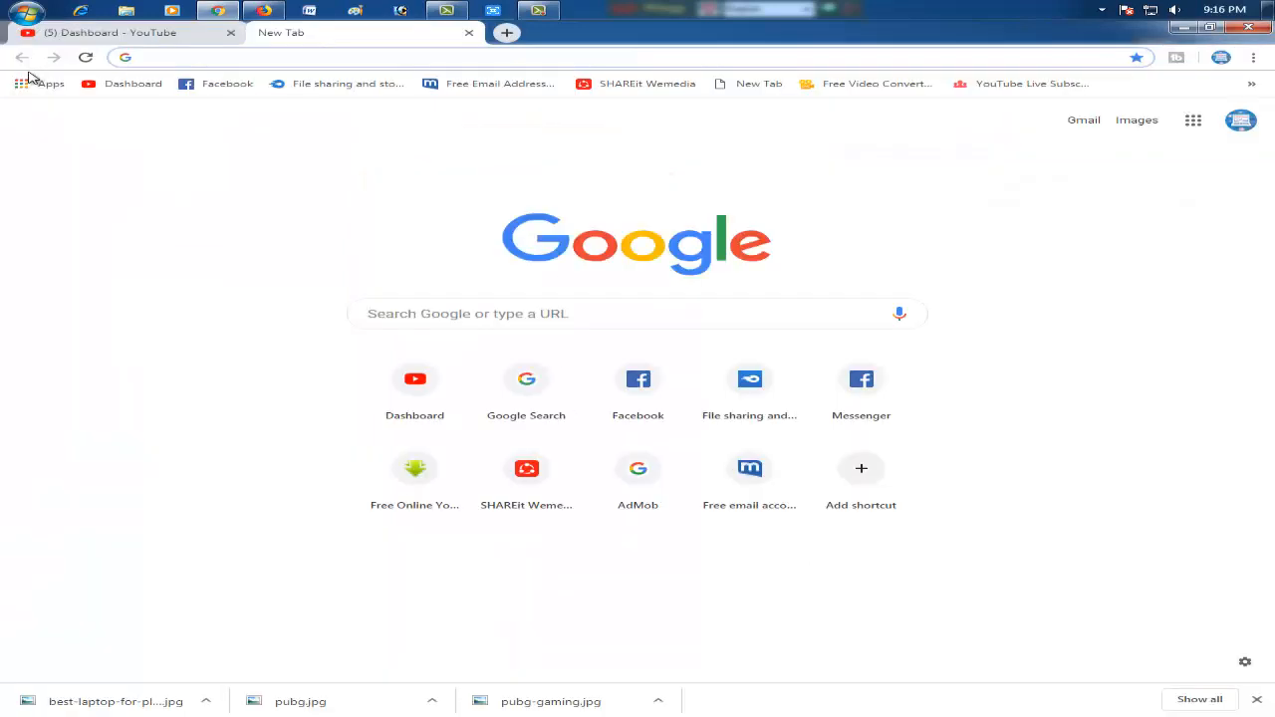
Search Google in Chrome for "top 10 pubg players" and open TheNetline's article on the best PUBG Mobile players.
click(518, 311)
text(top 10 pubg players)
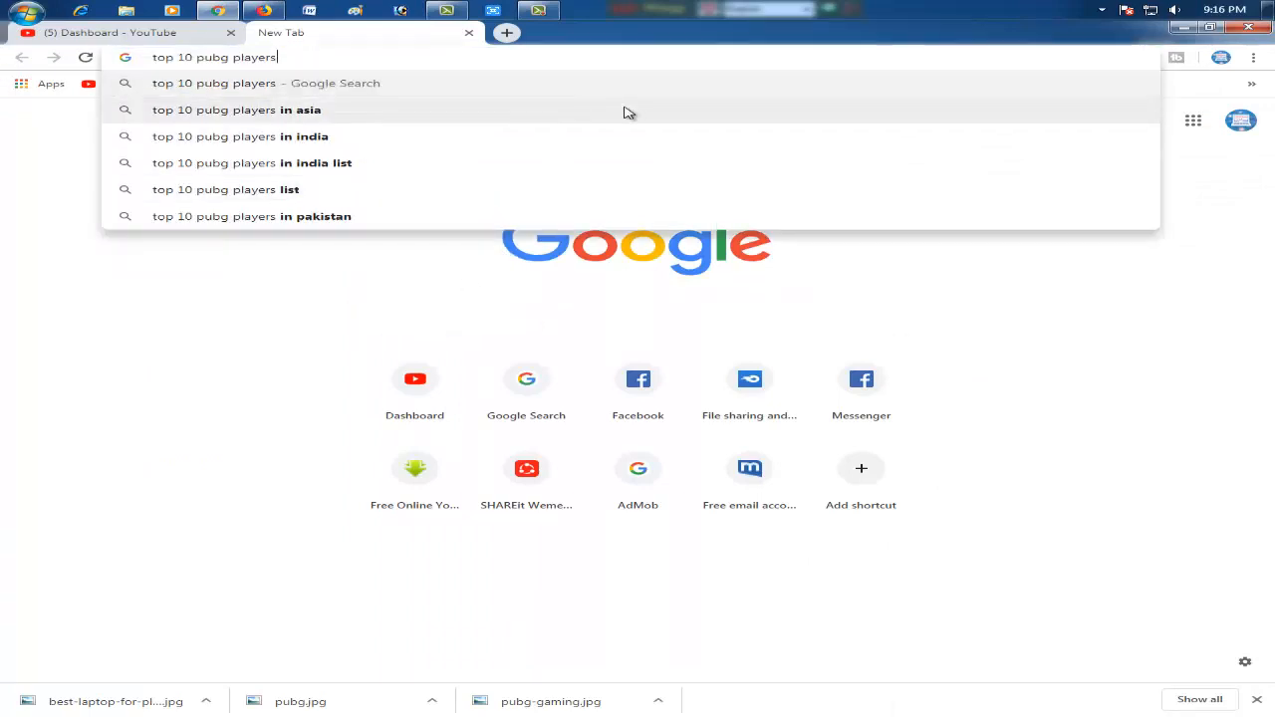
key(Return)
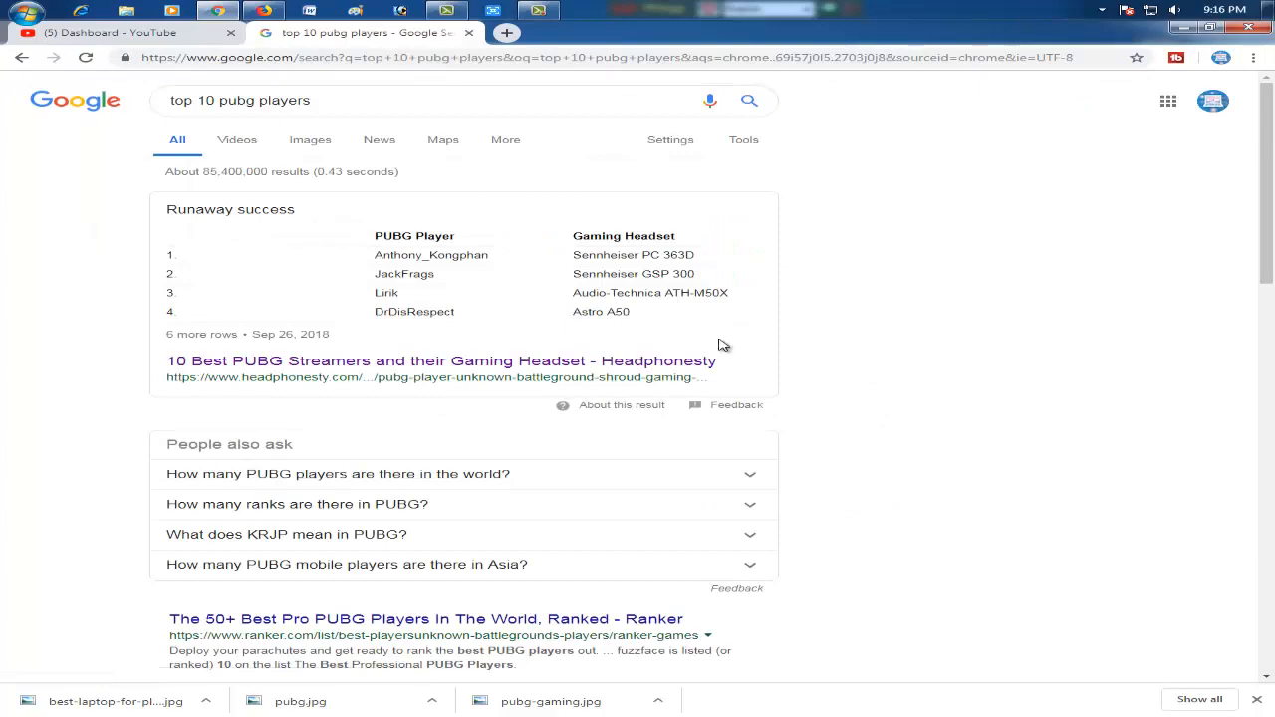
scroll(709, 361, down, 3)
scroll(709, 361, down, 4)
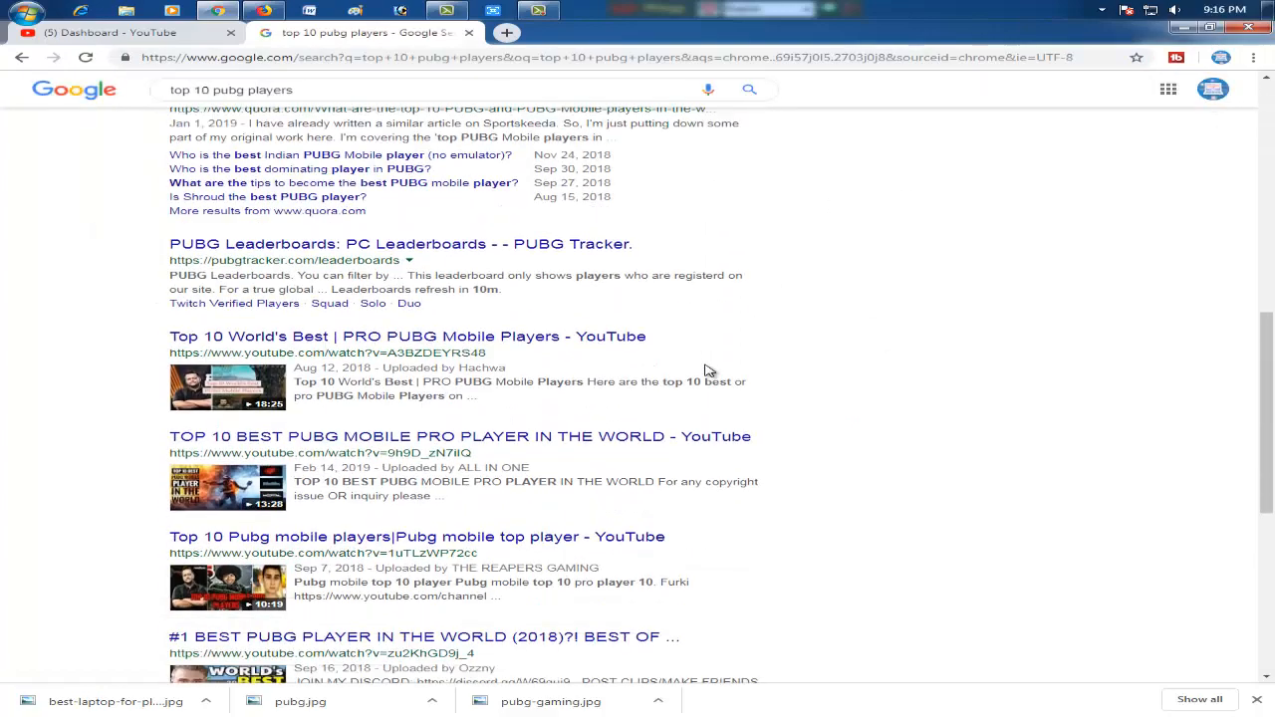
scroll(710, 371, down, 3)
scroll(709, 371, down, 3)
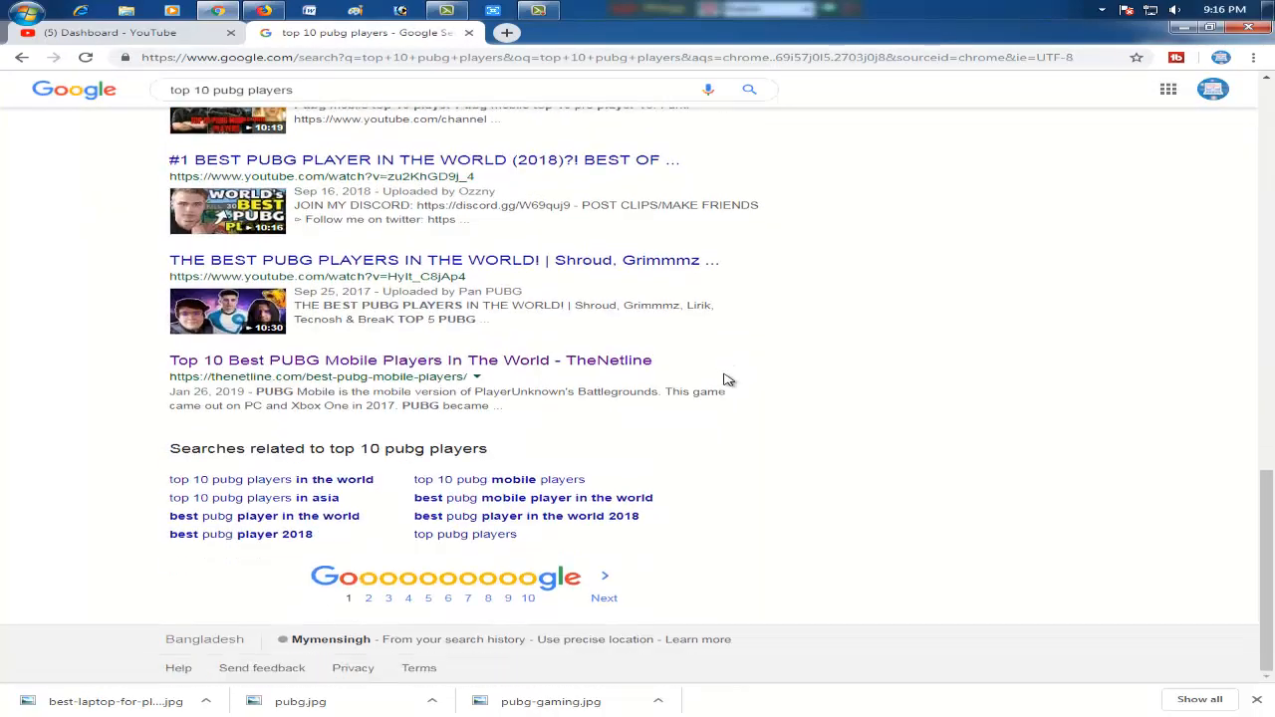
click(396, 370)
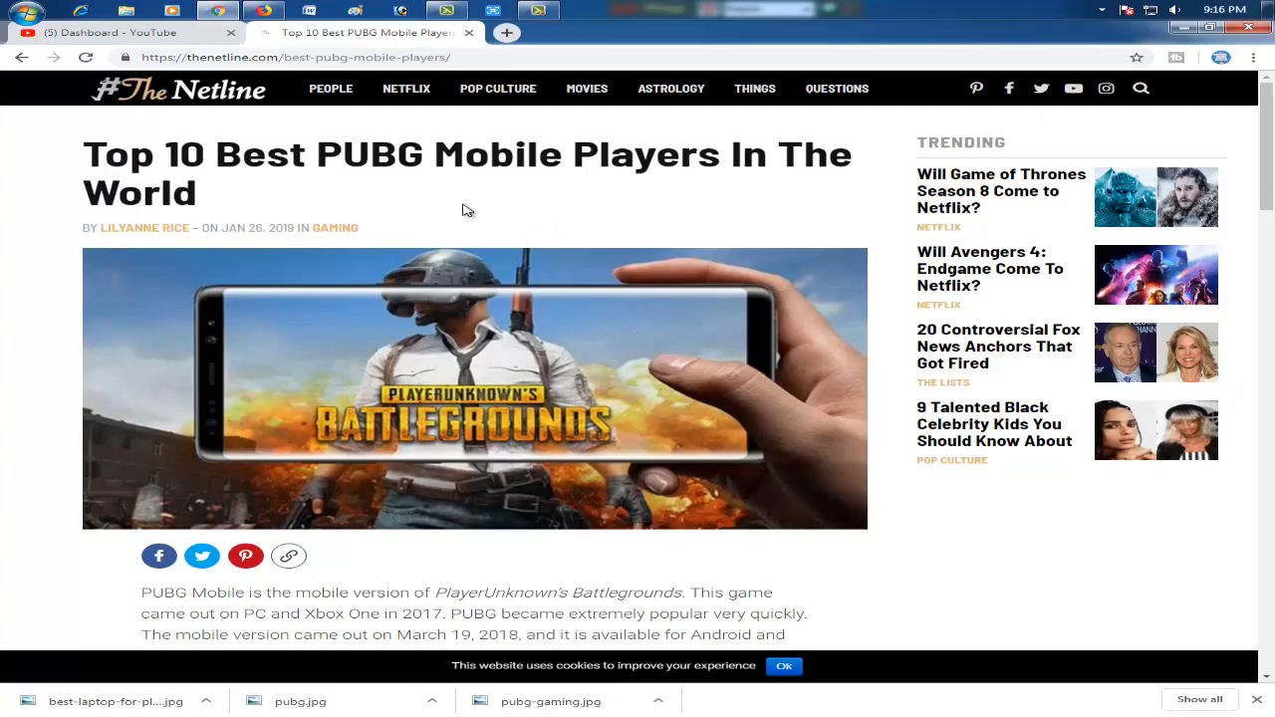
Examine the article's ranked list of the top 10 PUBG Mobile players and their countries.
scroll(465, 209, down, 10)
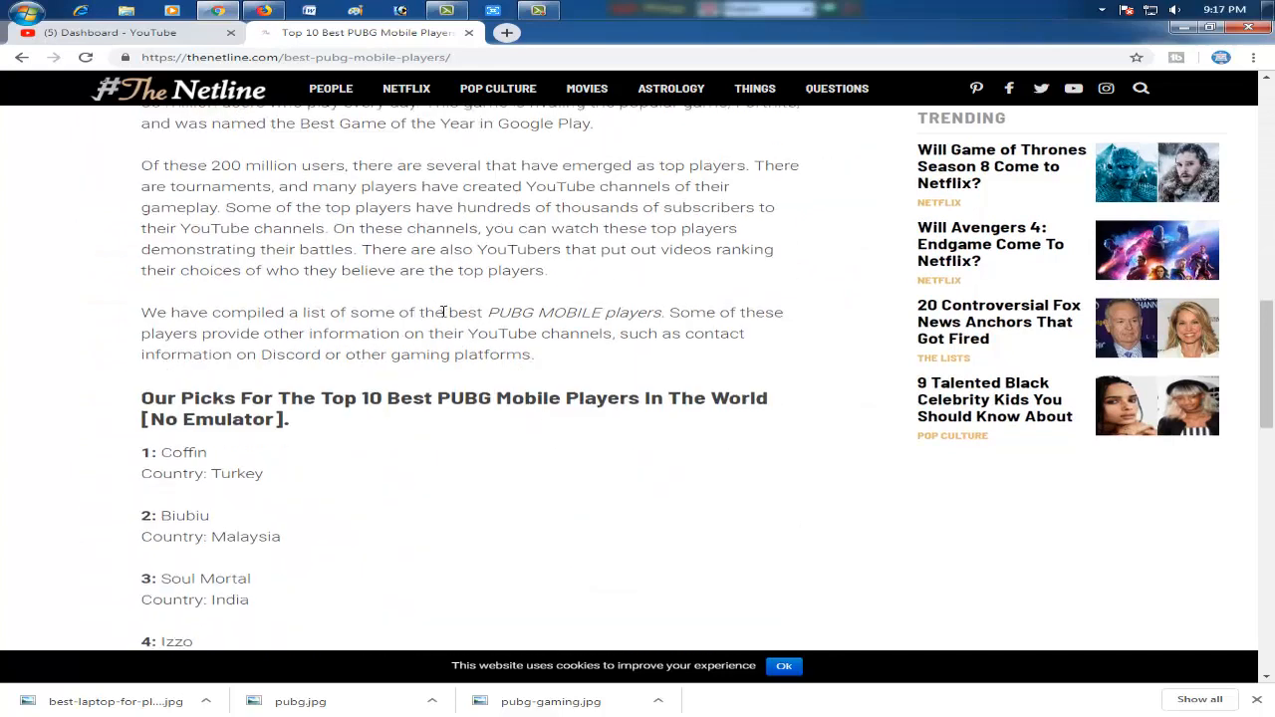
scroll(443, 312, down, 3)
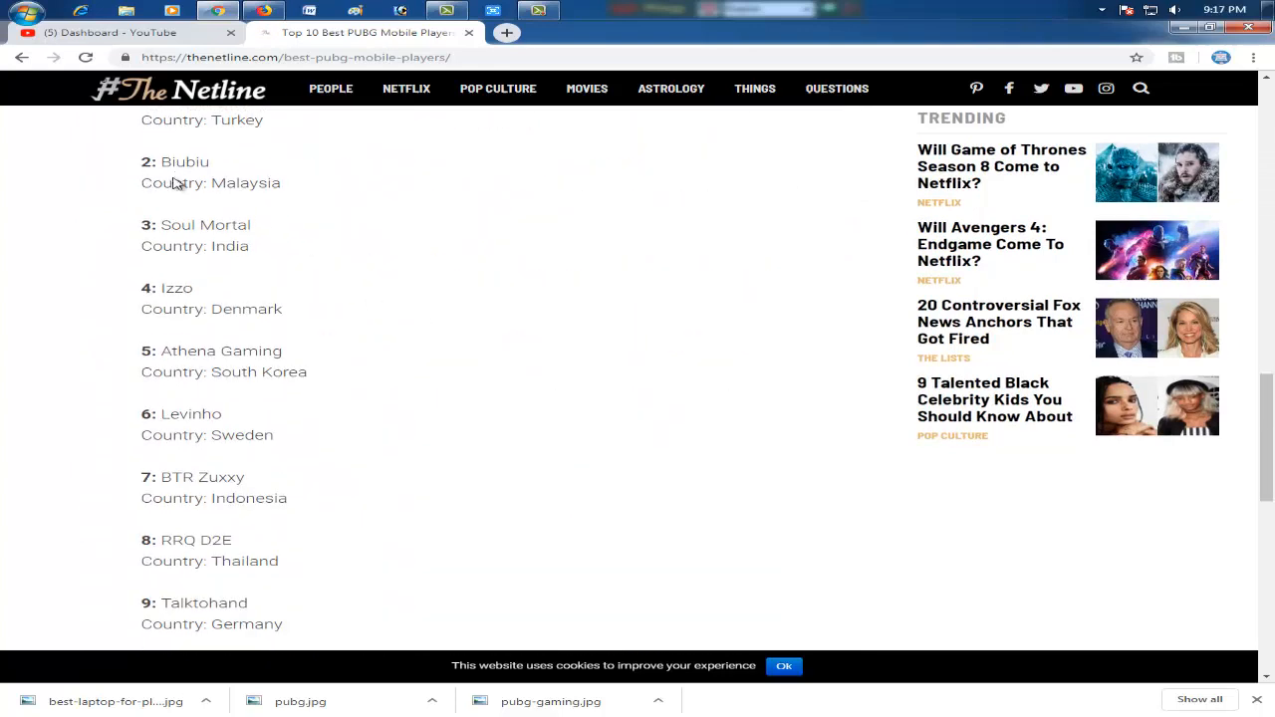
scroll(174, 183, up, 1)
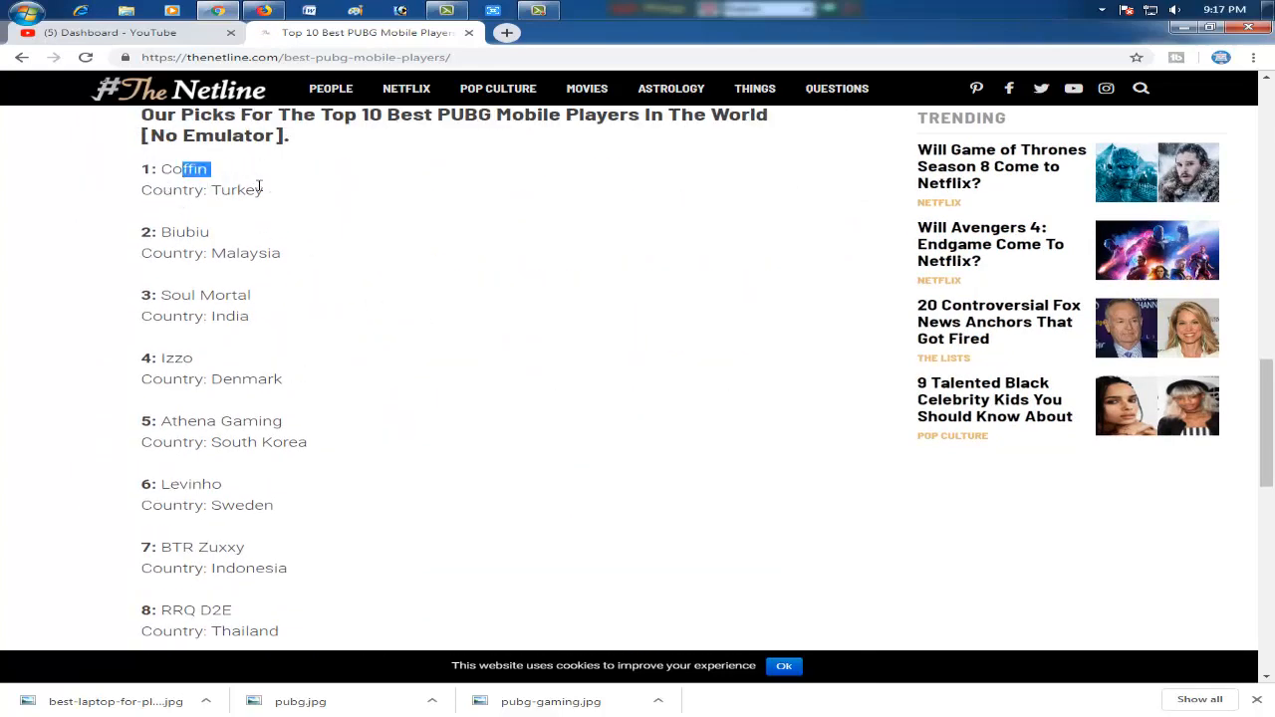
drag(142, 169, 256, 561)
scroll(288, 512, down, 2)
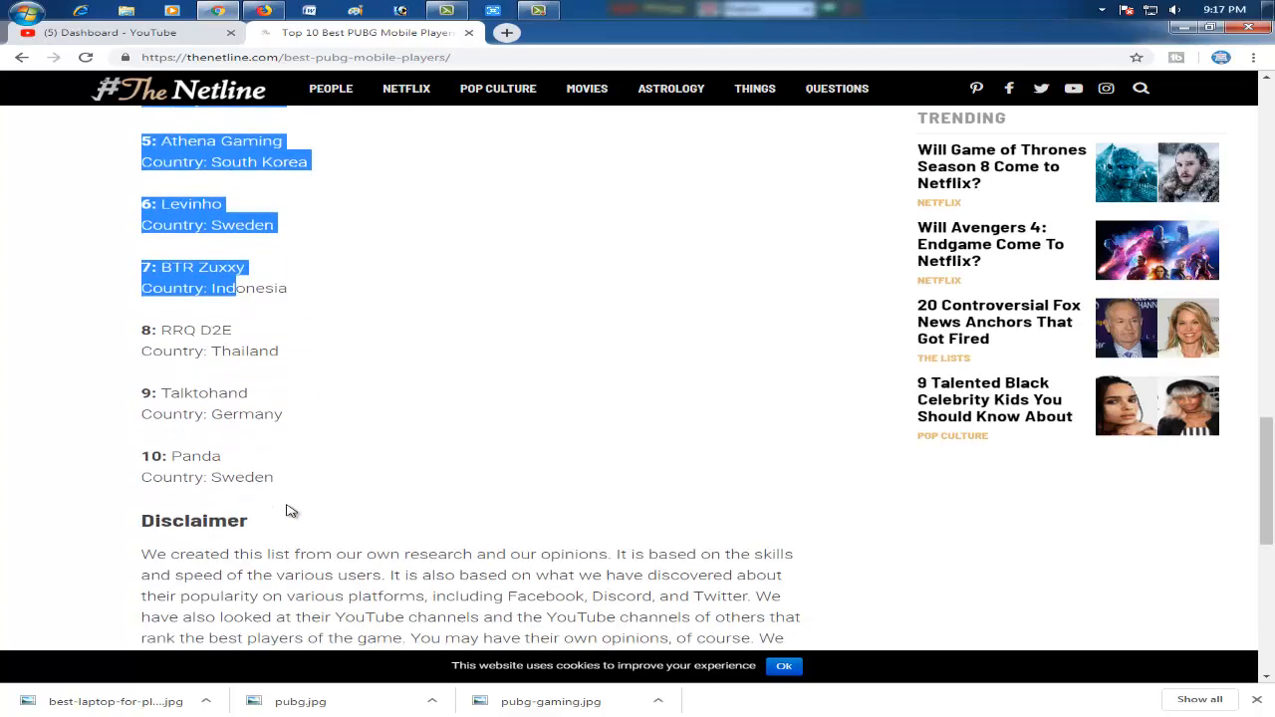
click(329, 449)
drag(312, 493, 336, 328)
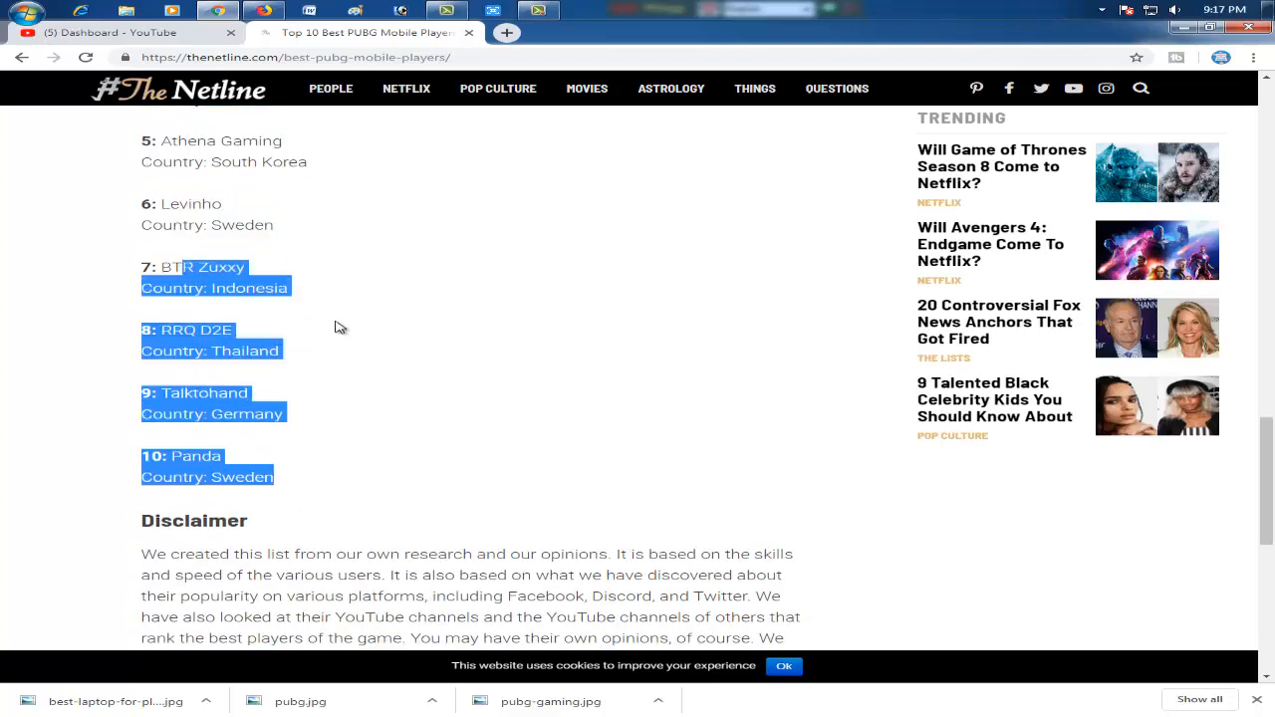
scroll(408, 378, up, 3)
click(407, 375)
scroll(407, 375, up, 8)
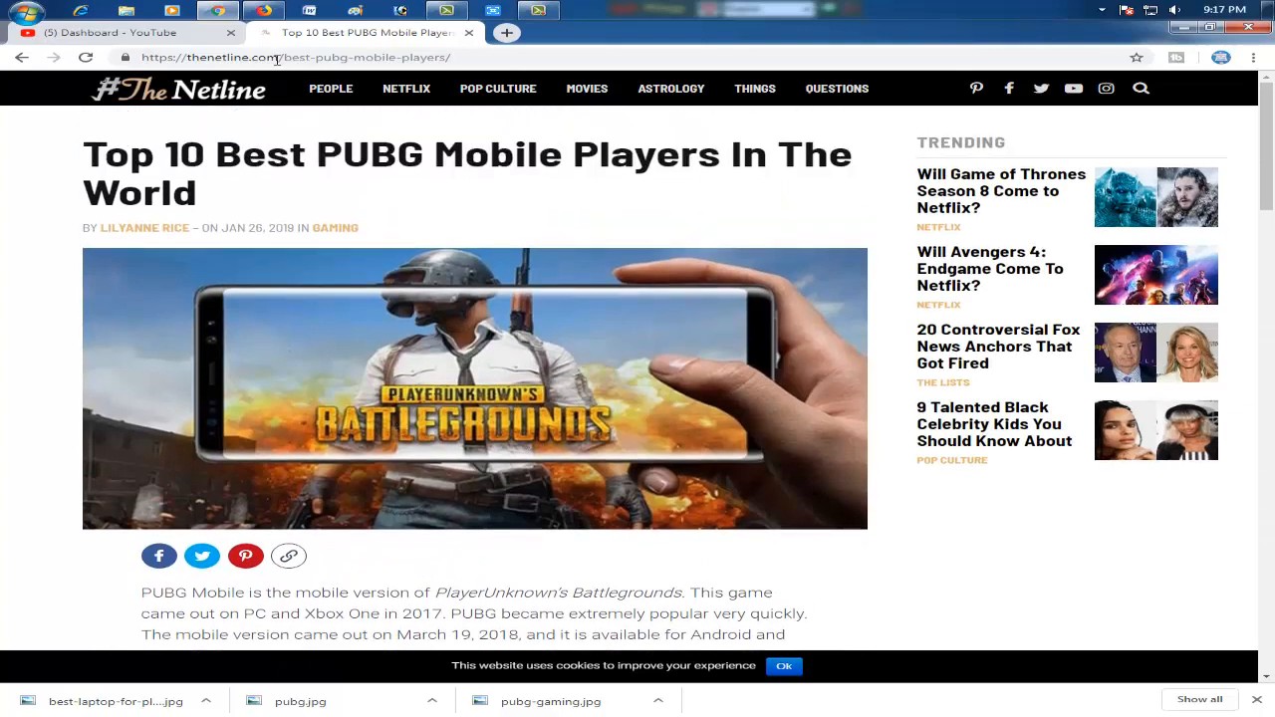
Copy the web address of TheNetline's PUBG Mobile players article.
click(278, 58)
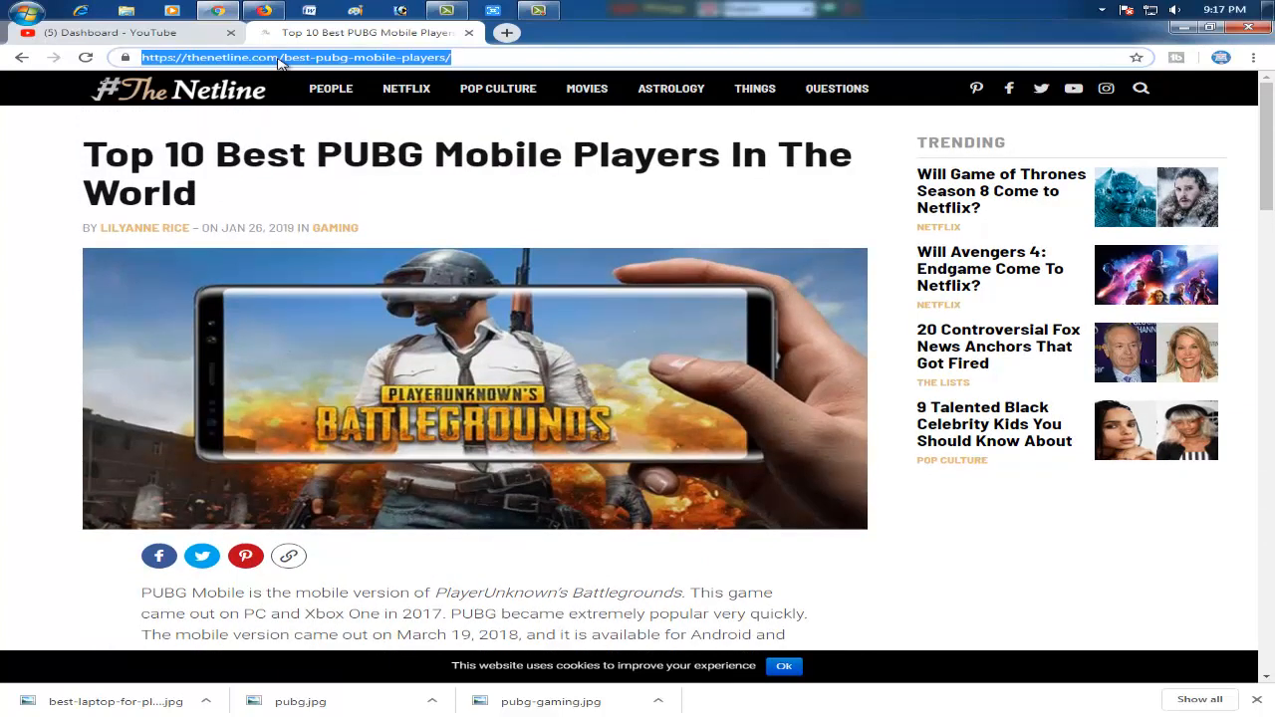
right_click(278, 57)
click(316, 113)
Switch to Thunkable in Firefox and set Web_Viewer1's Home URL to the copied article address.
click(262, 11)
click(172, 33)
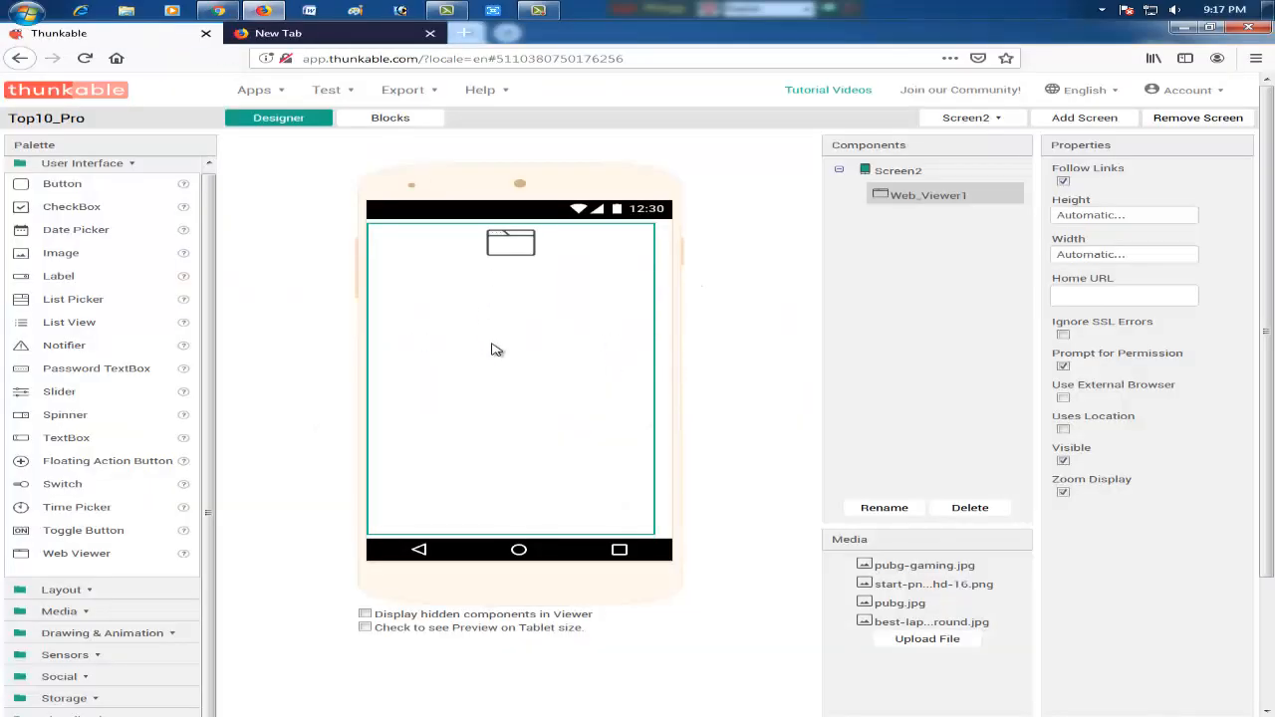
click(1090, 293)
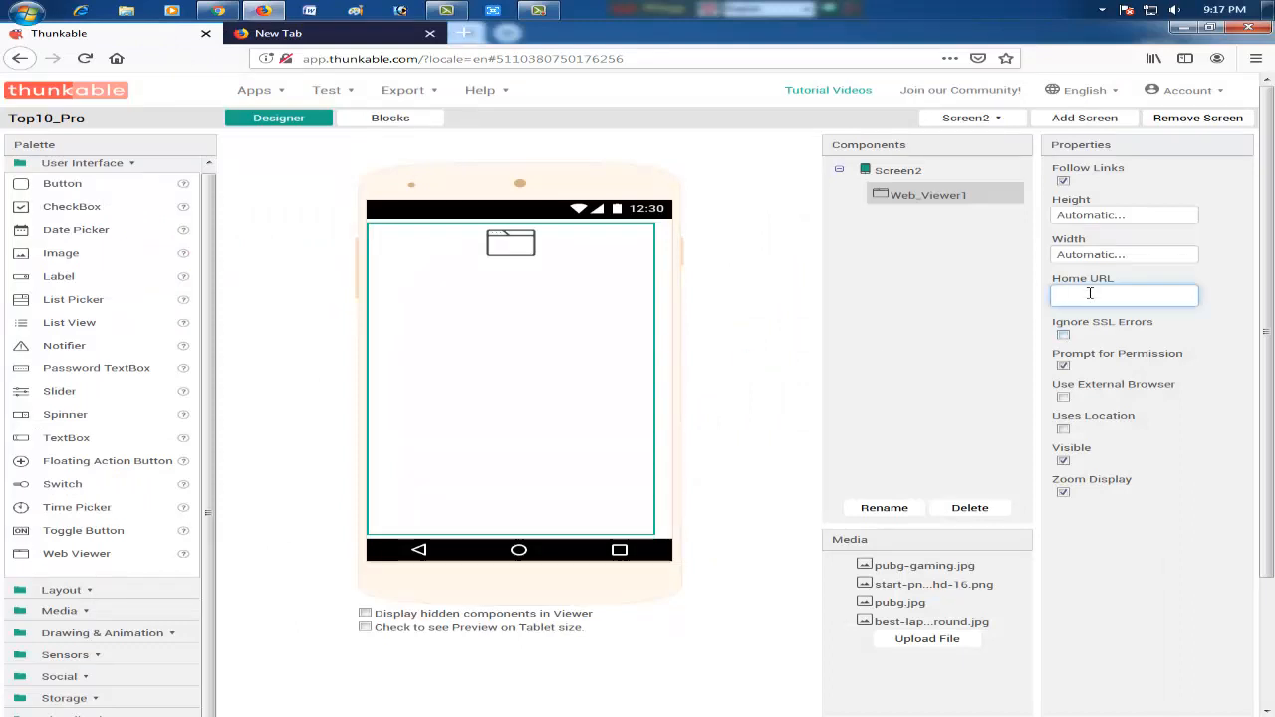
key(ctrl+v)
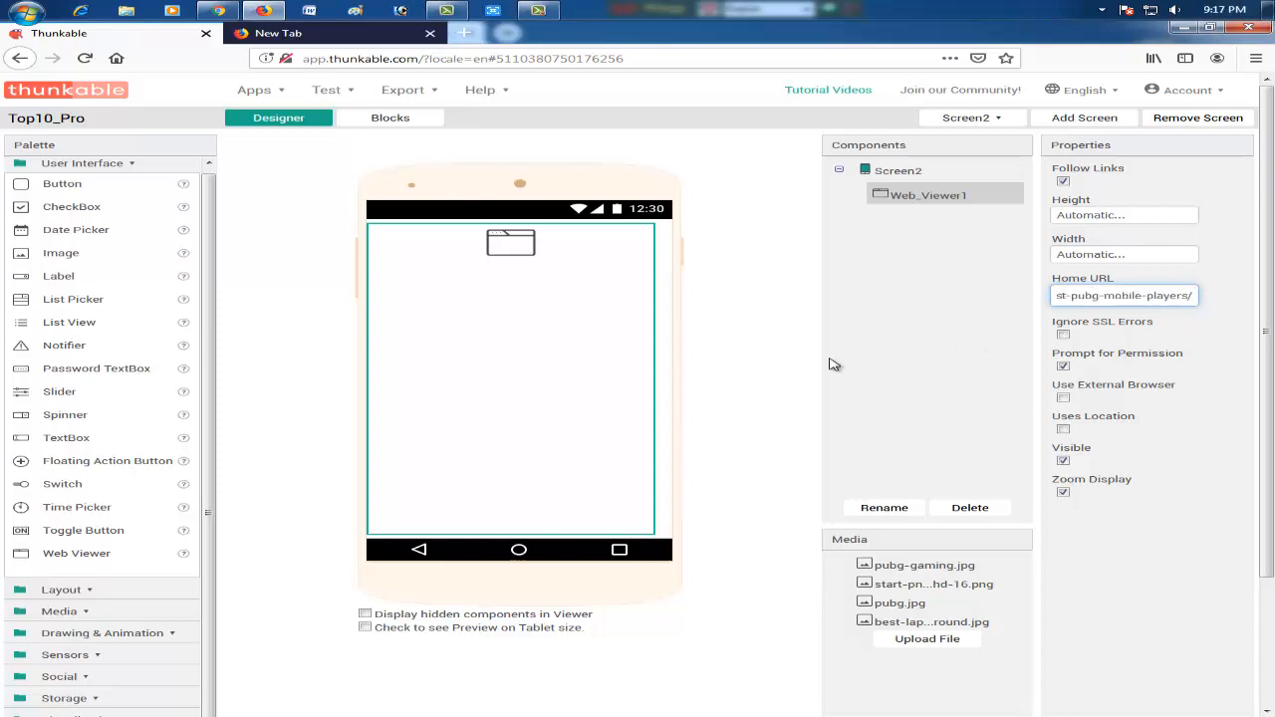
click(775, 367)
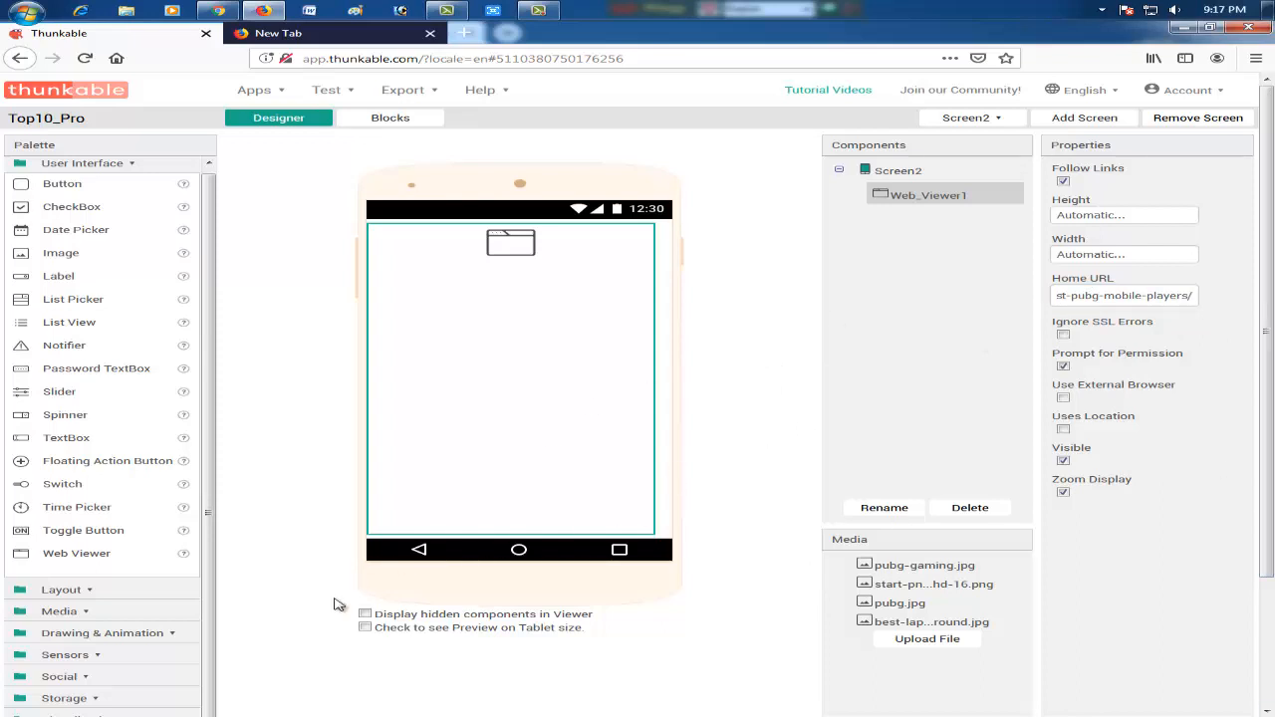
Add two AdMob Interstitial components from the Experimental group to Screen2.
click(55, 700)
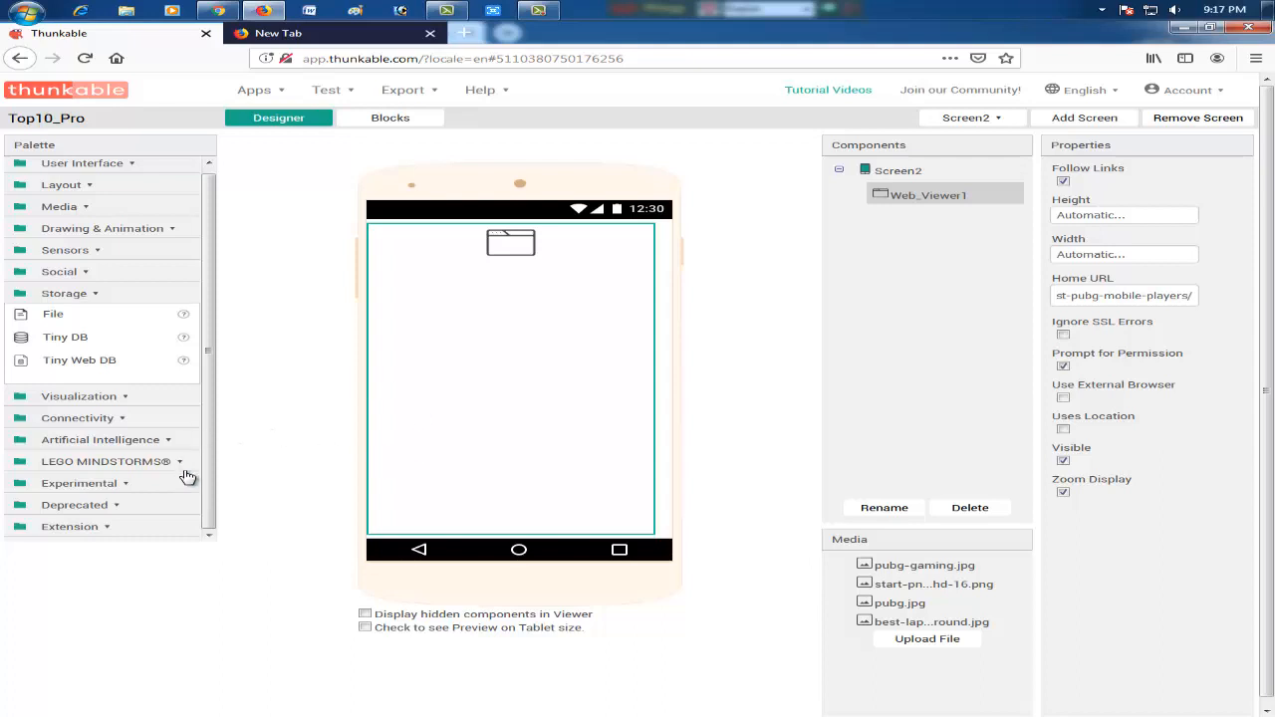
click(86, 484)
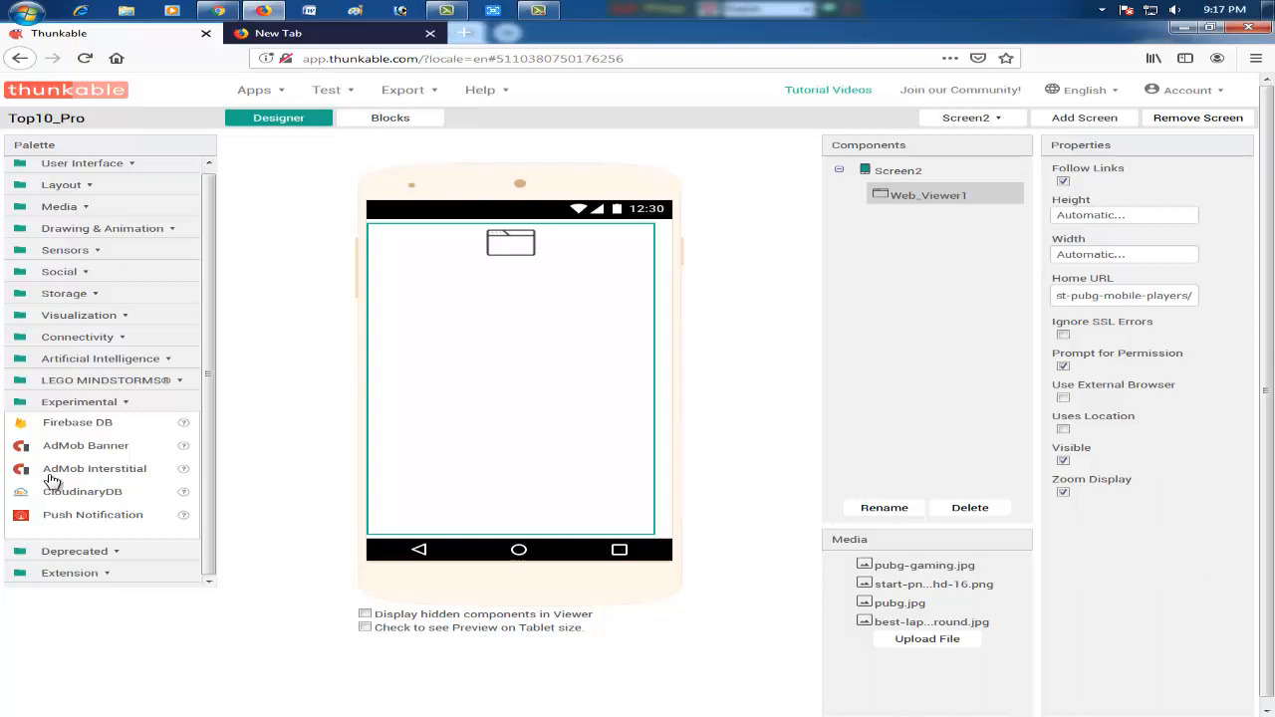
drag(58, 470, 508, 390)
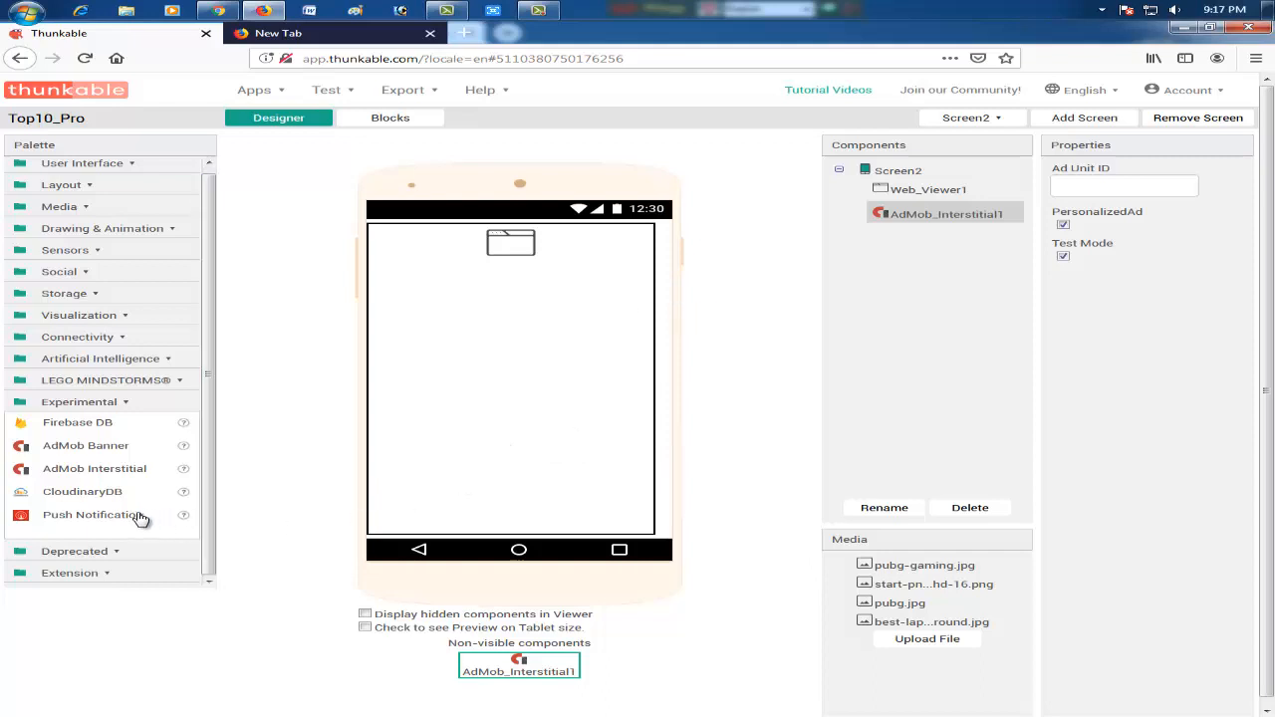
drag(92, 470, 410, 410)
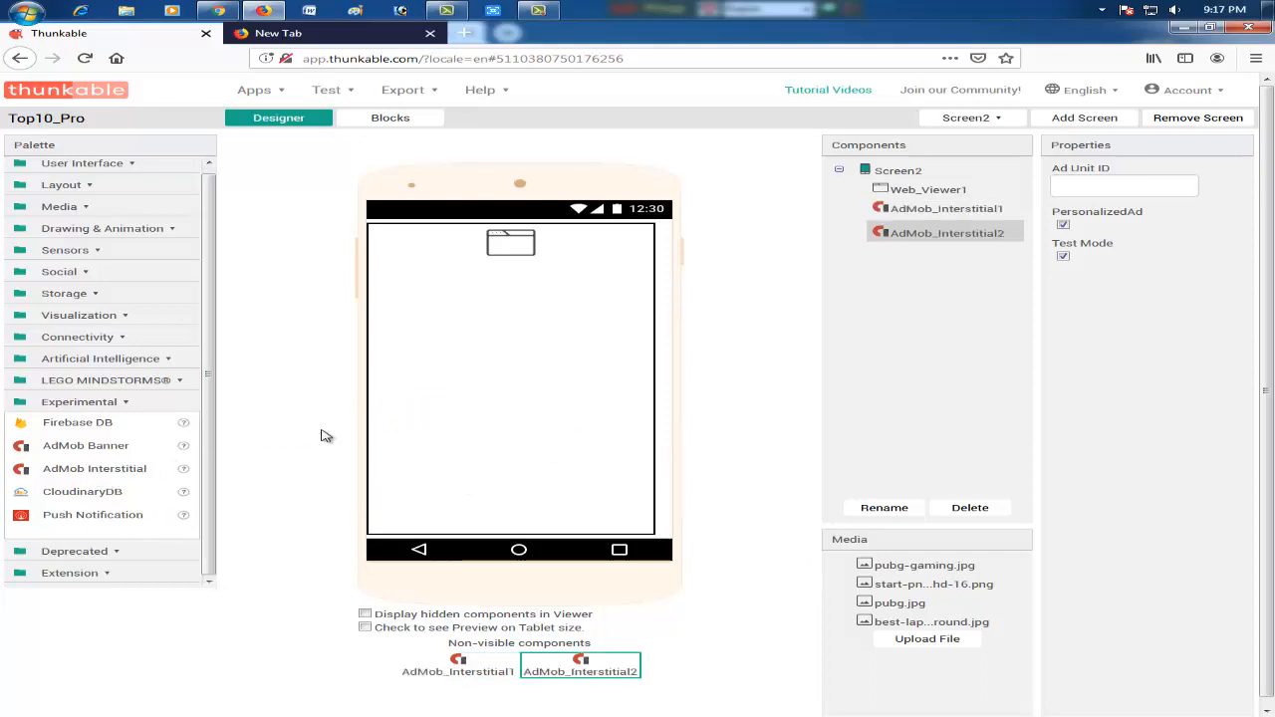
drag(84, 469, 461, 426)
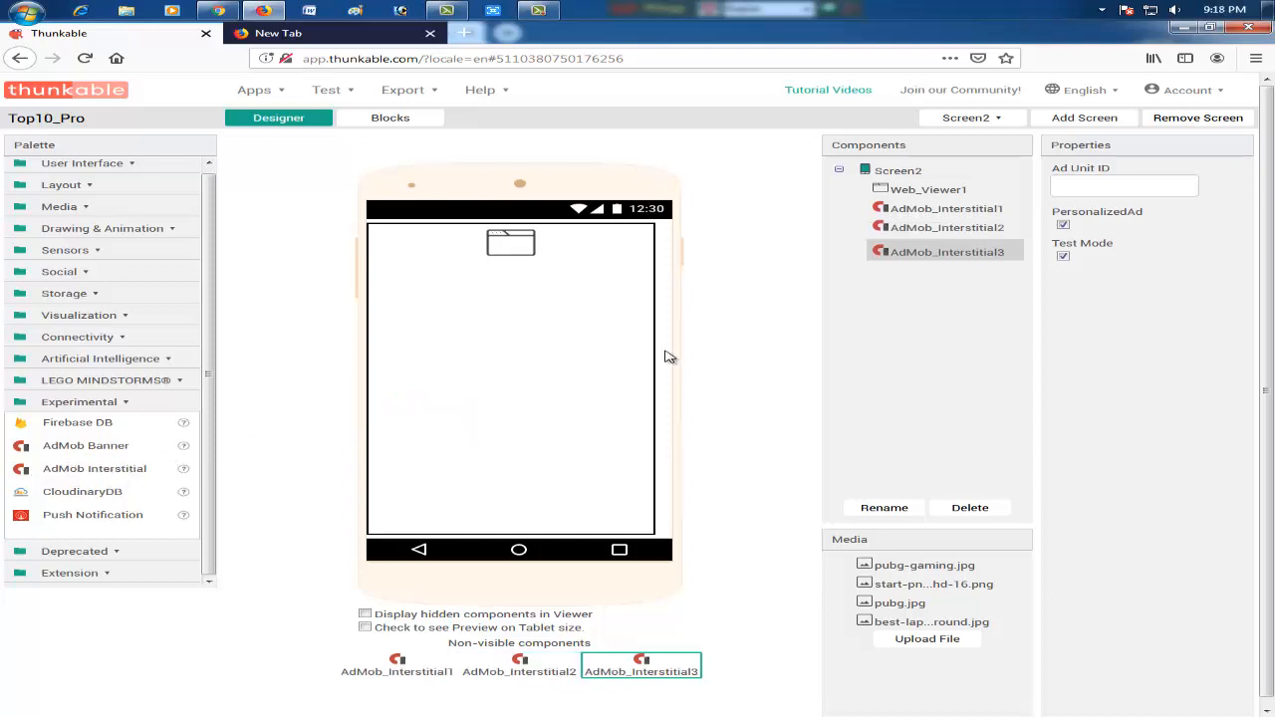
click(969, 509)
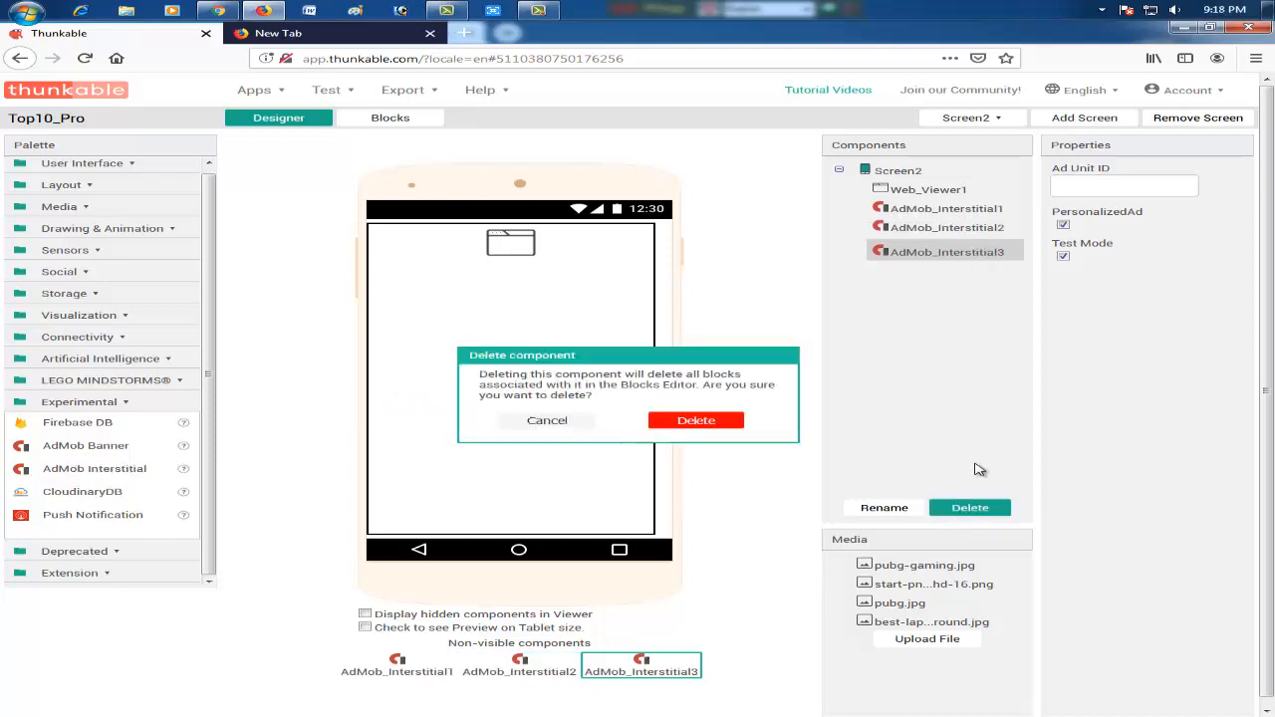
click(726, 427)
click(978, 243)
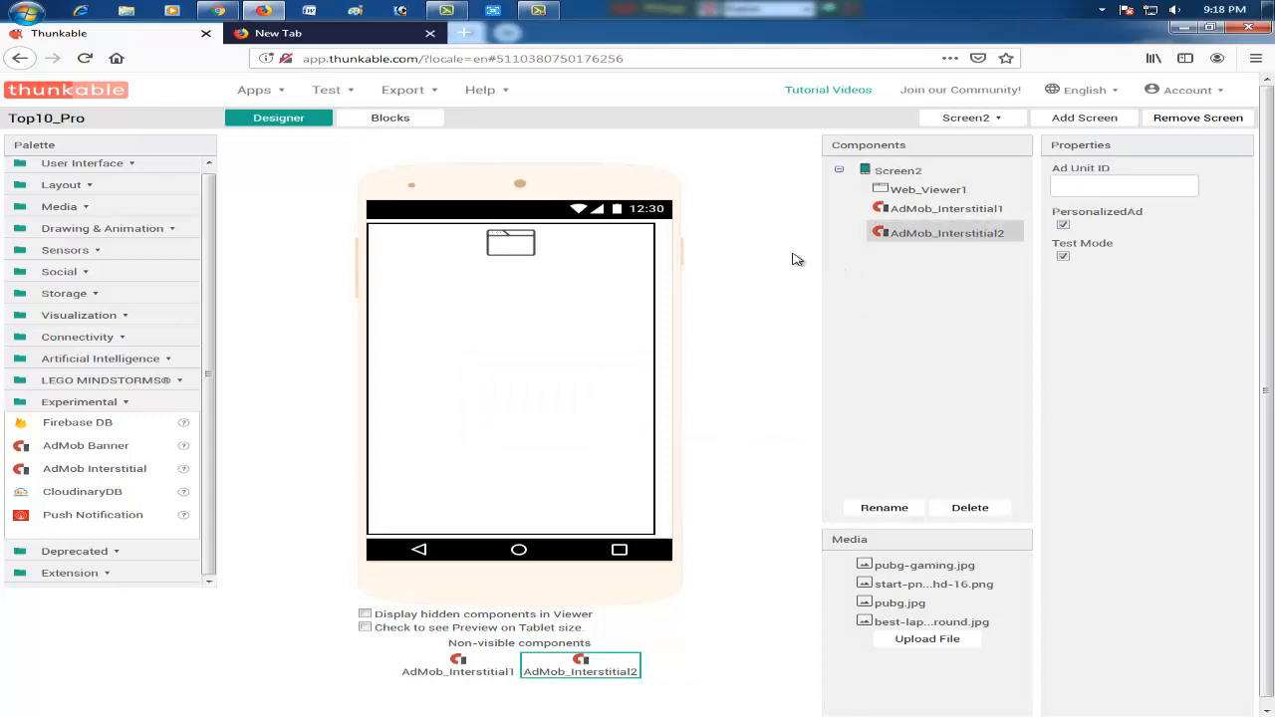
click(539, 293)
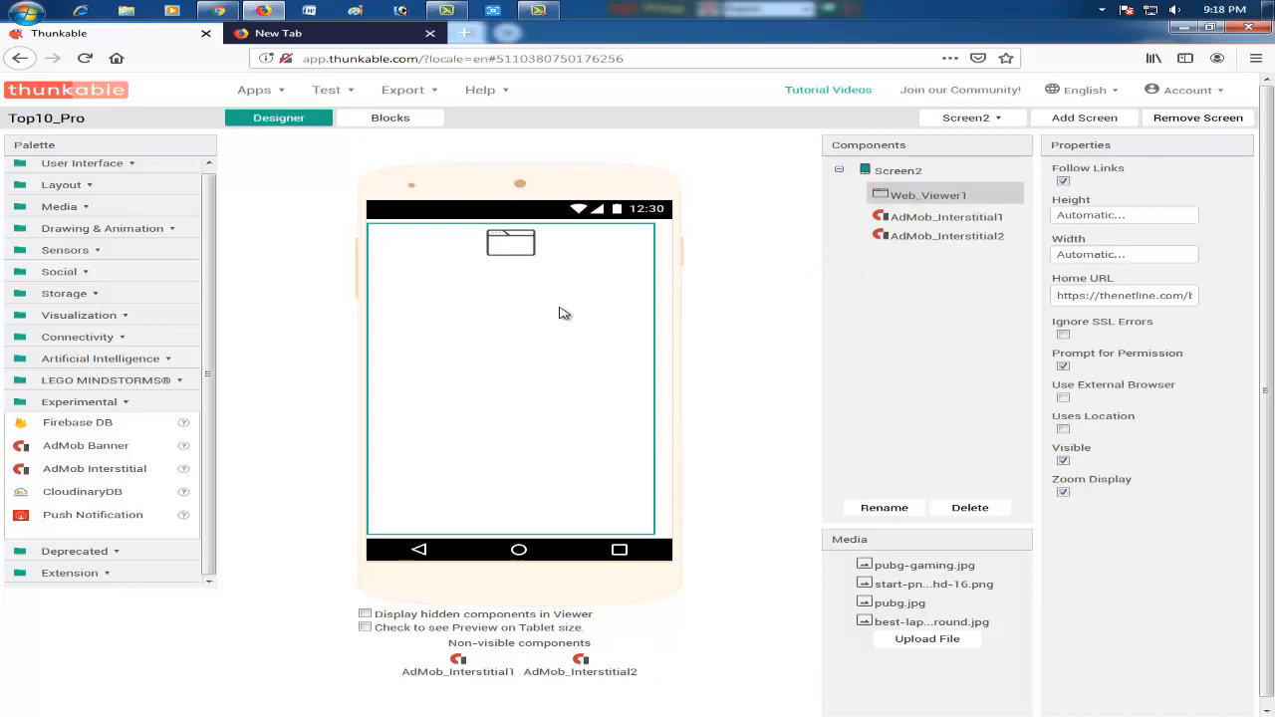
Open the Blocks editor, examine Screen1's block setup for reference and return to Screen2's blocks.
click(391, 117)
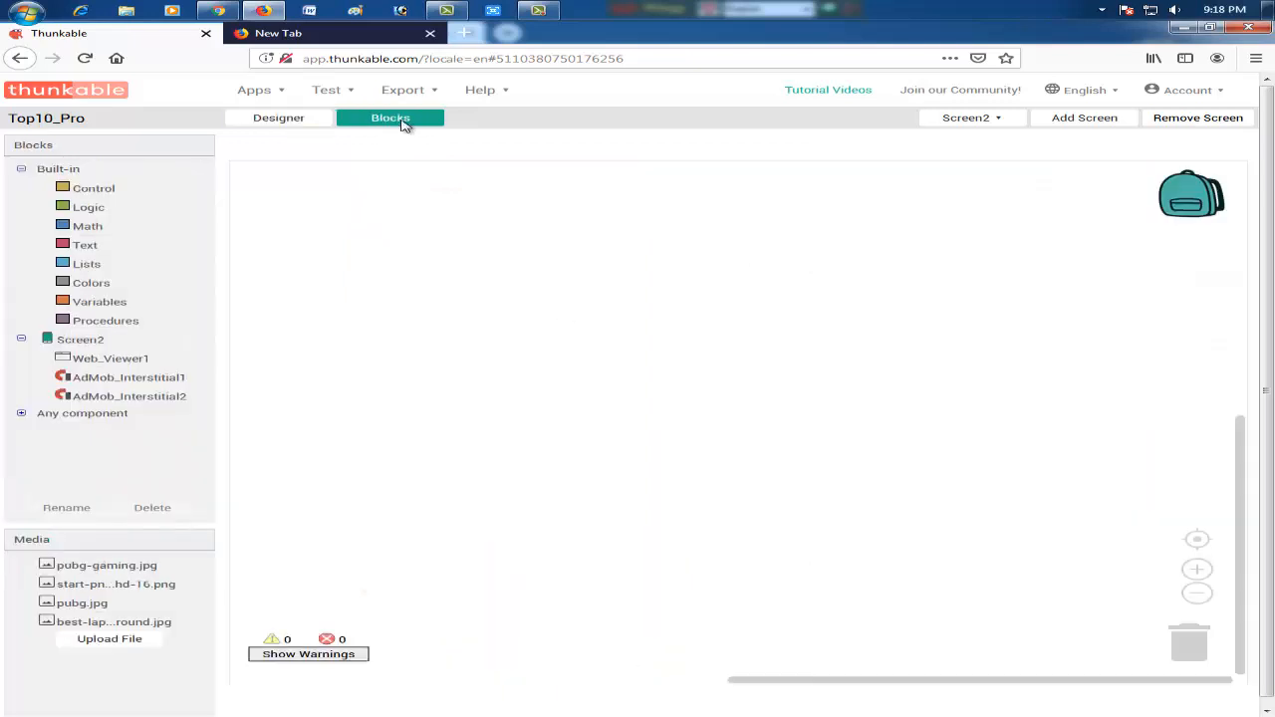
click(970, 118)
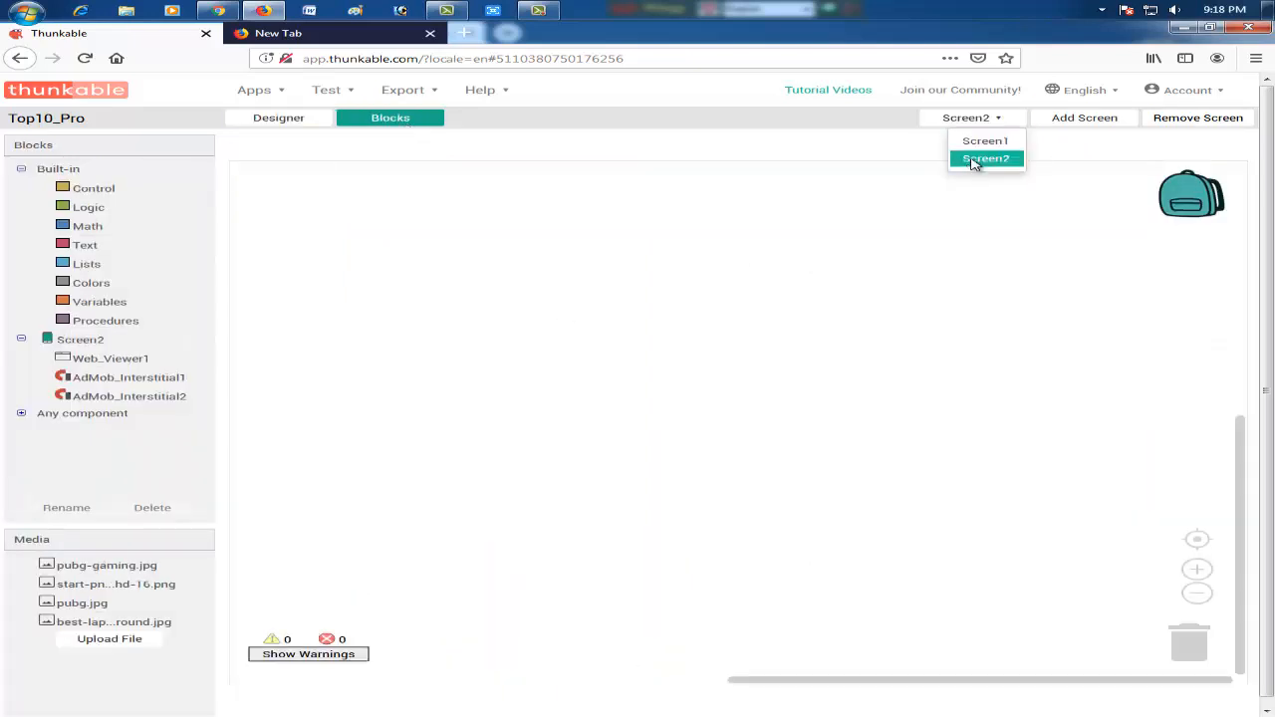
click(974, 163)
click(966, 118)
click(985, 142)
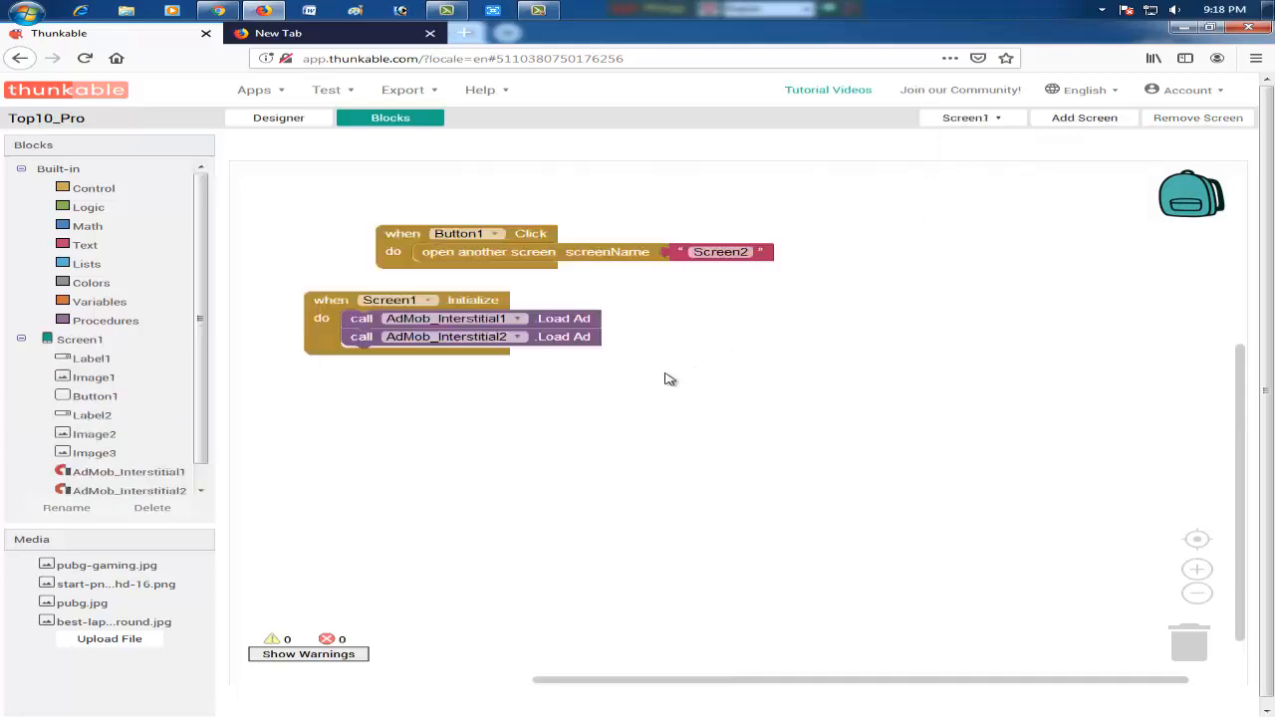
click(969, 117)
click(985, 160)
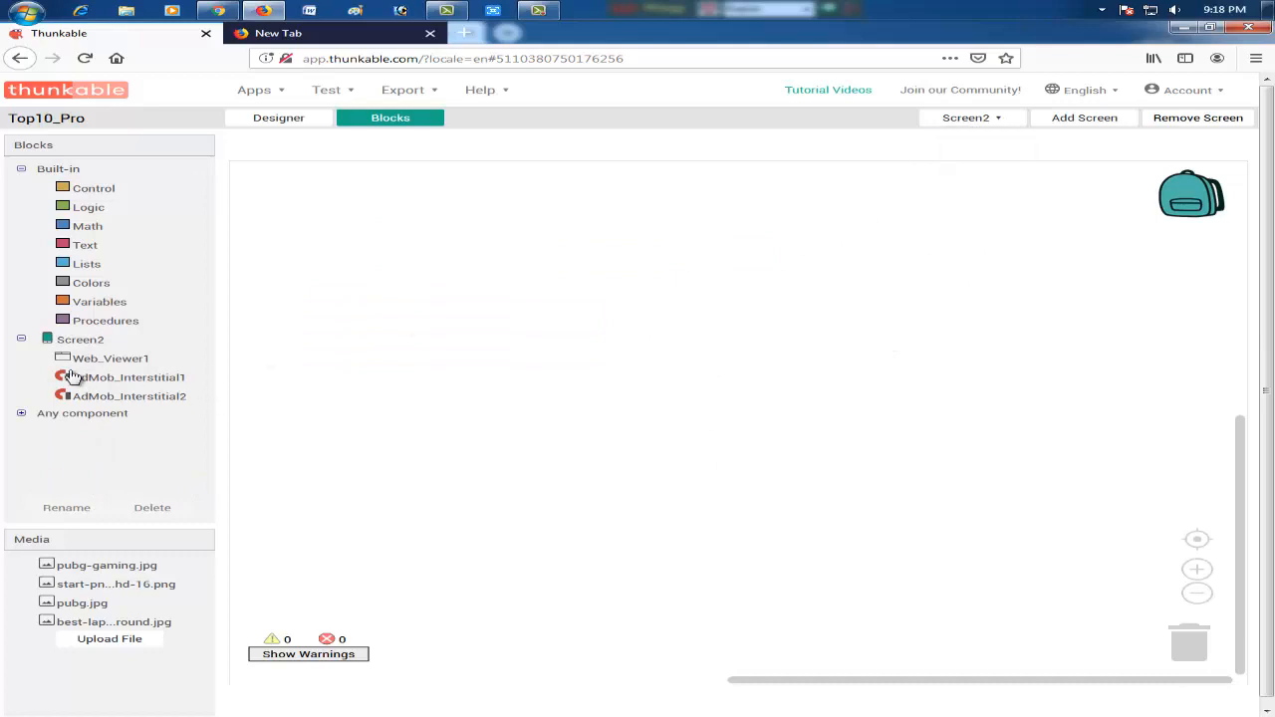
Place a Screen2 Initialize event block and put a Web_Viewer1 Go To Url call inside it.
click(98, 342)
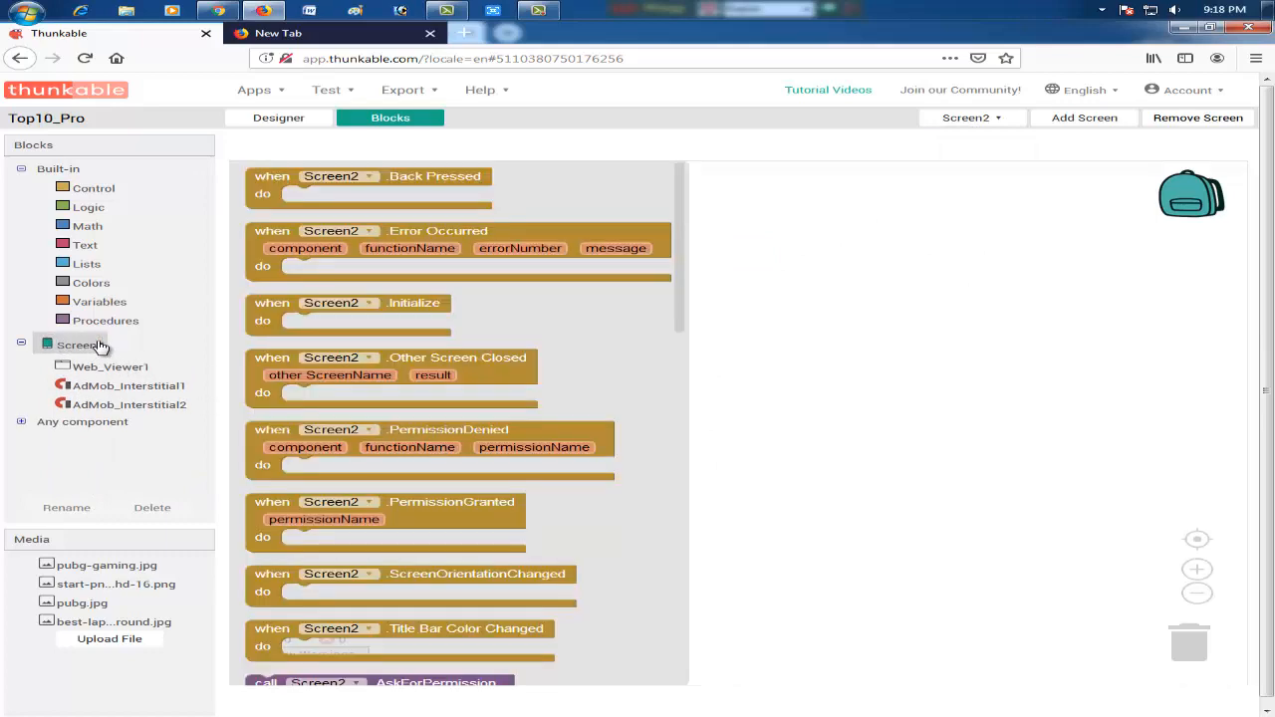
drag(279, 324, 390, 289)
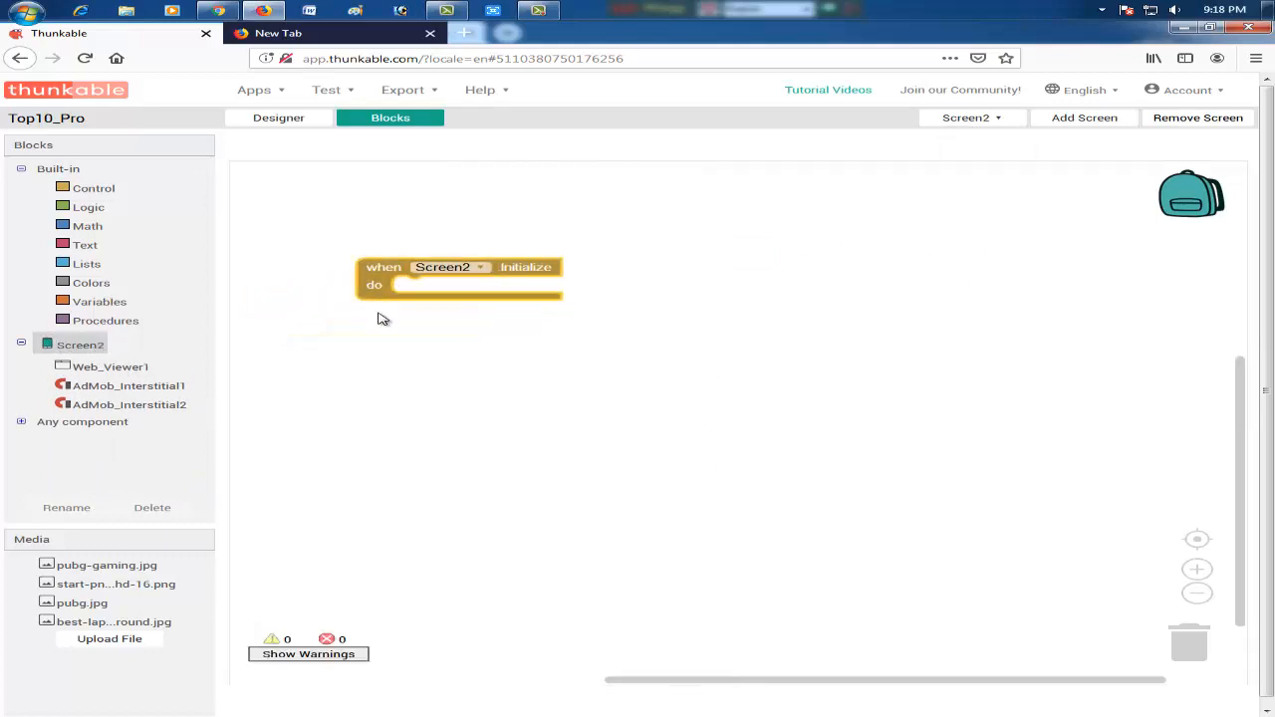
click(336, 375)
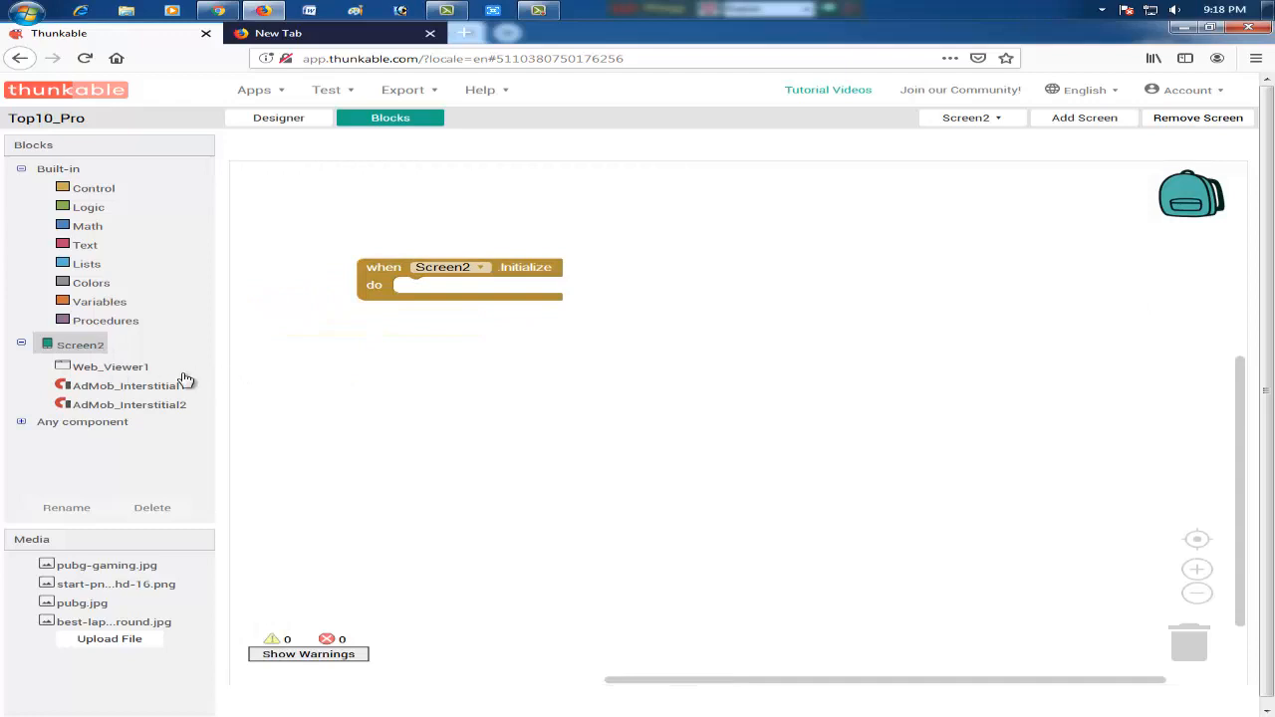
click(113, 367)
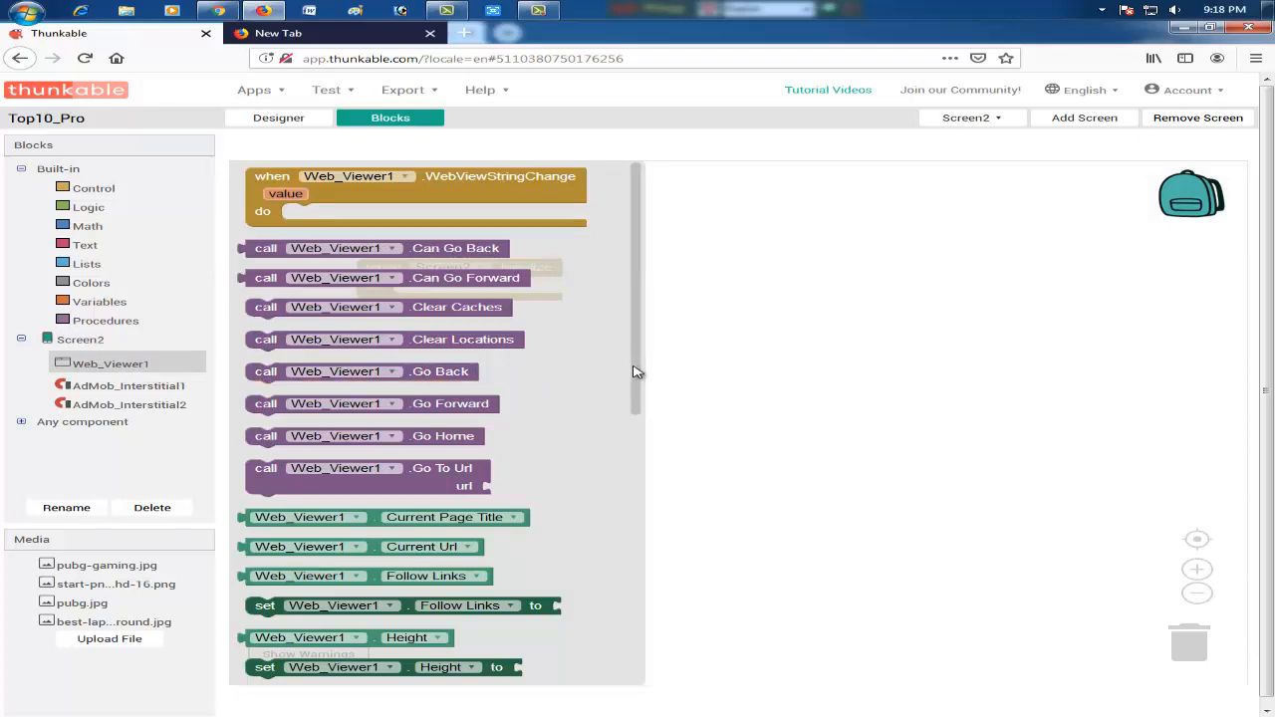
click(476, 485)
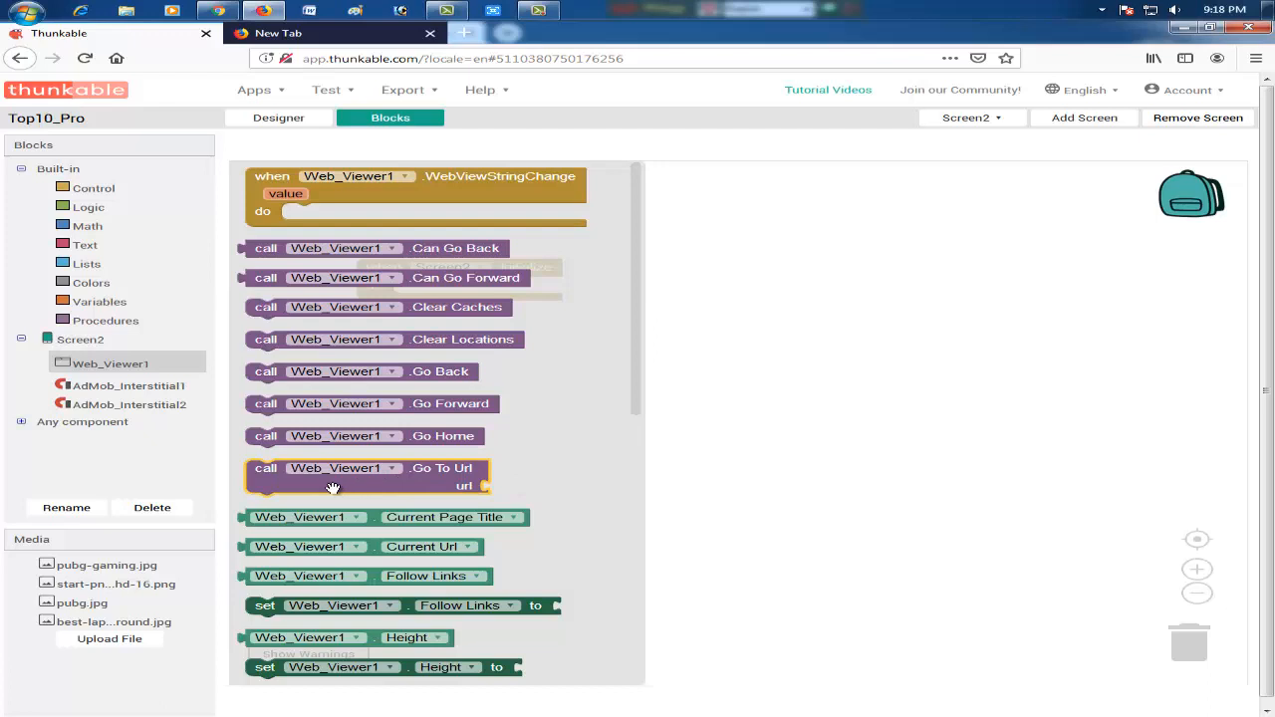
drag(279, 489, 427, 312)
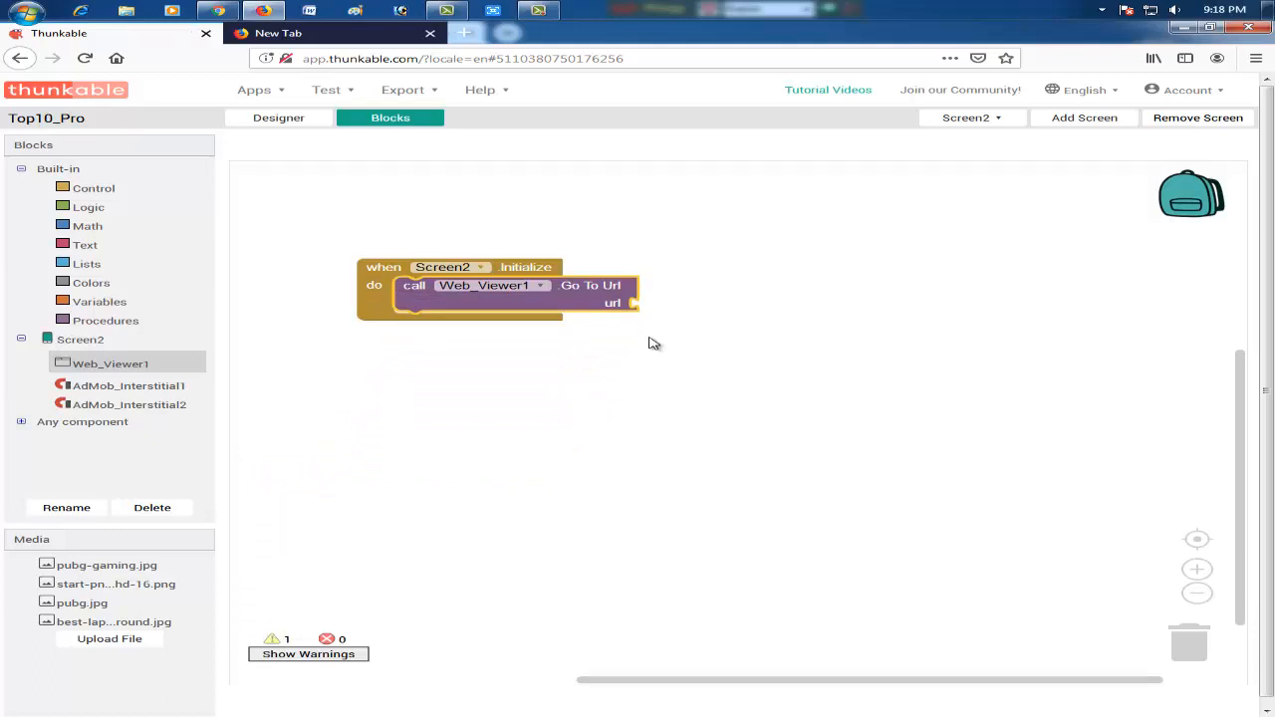
Attach an empty text block to the url input of the Web_Viewer1 Go To Url call.
click(94, 189)
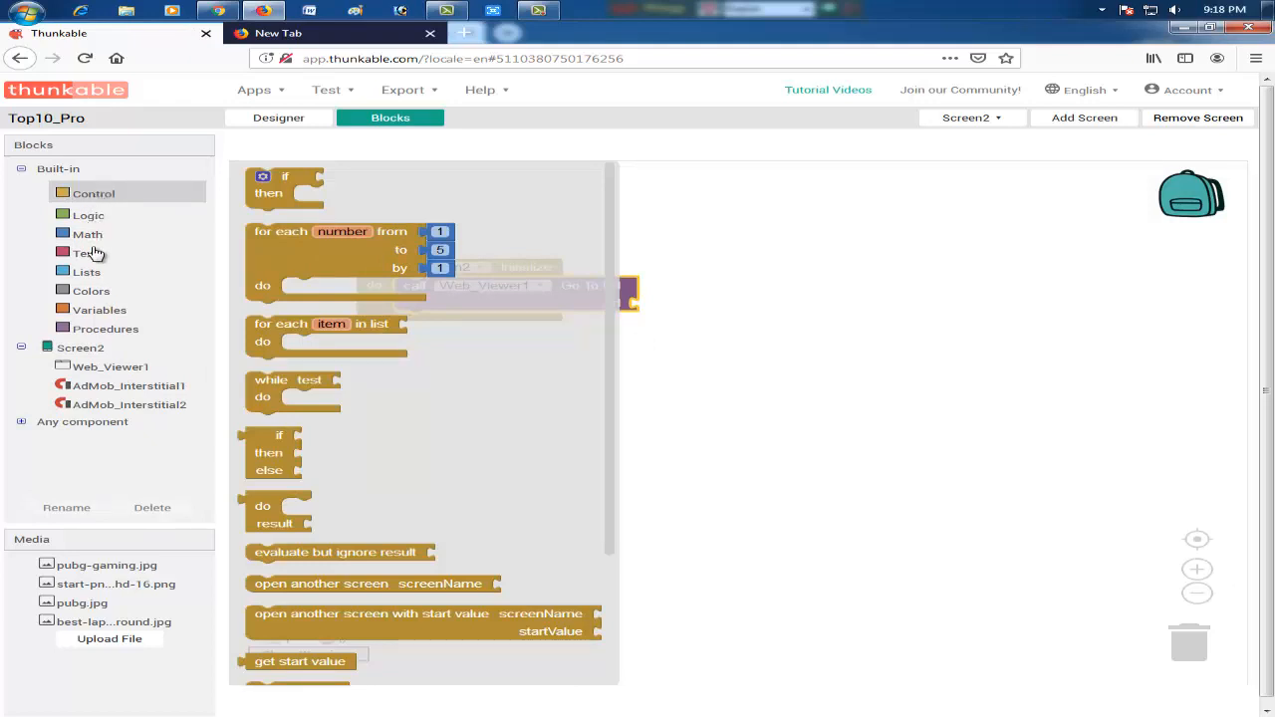
click(118, 199)
click(596, 369)
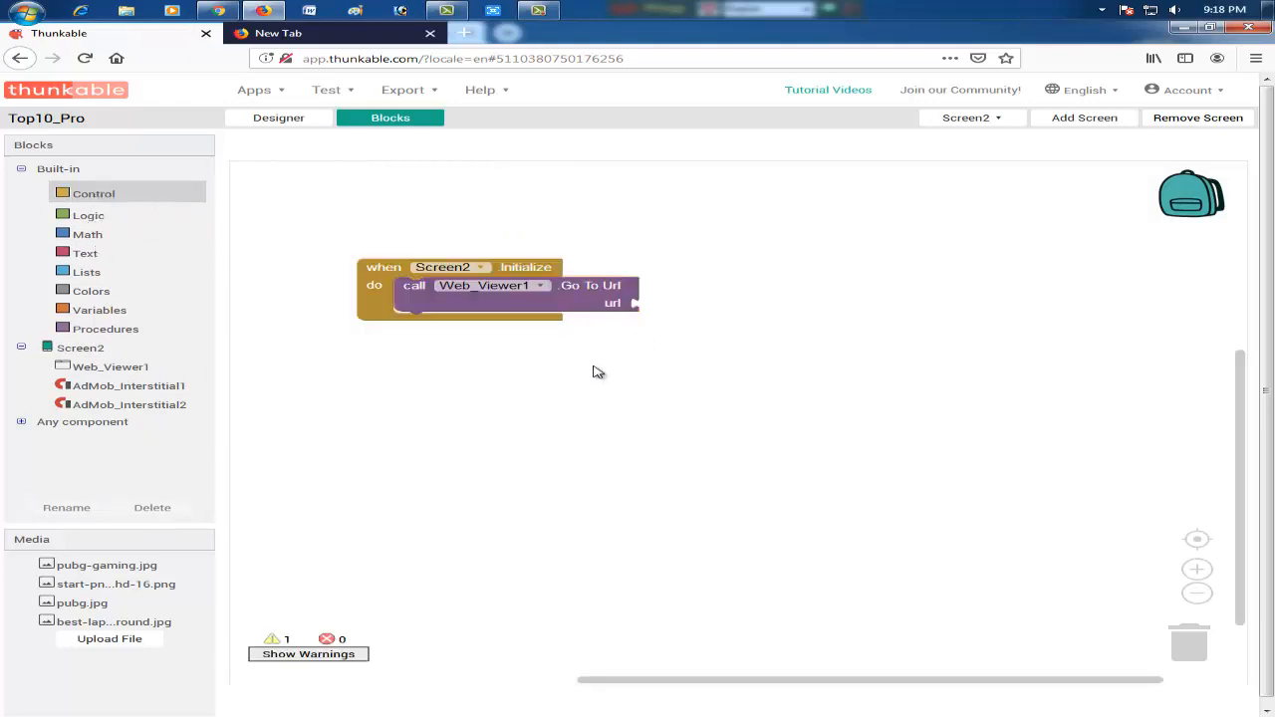
click(85, 253)
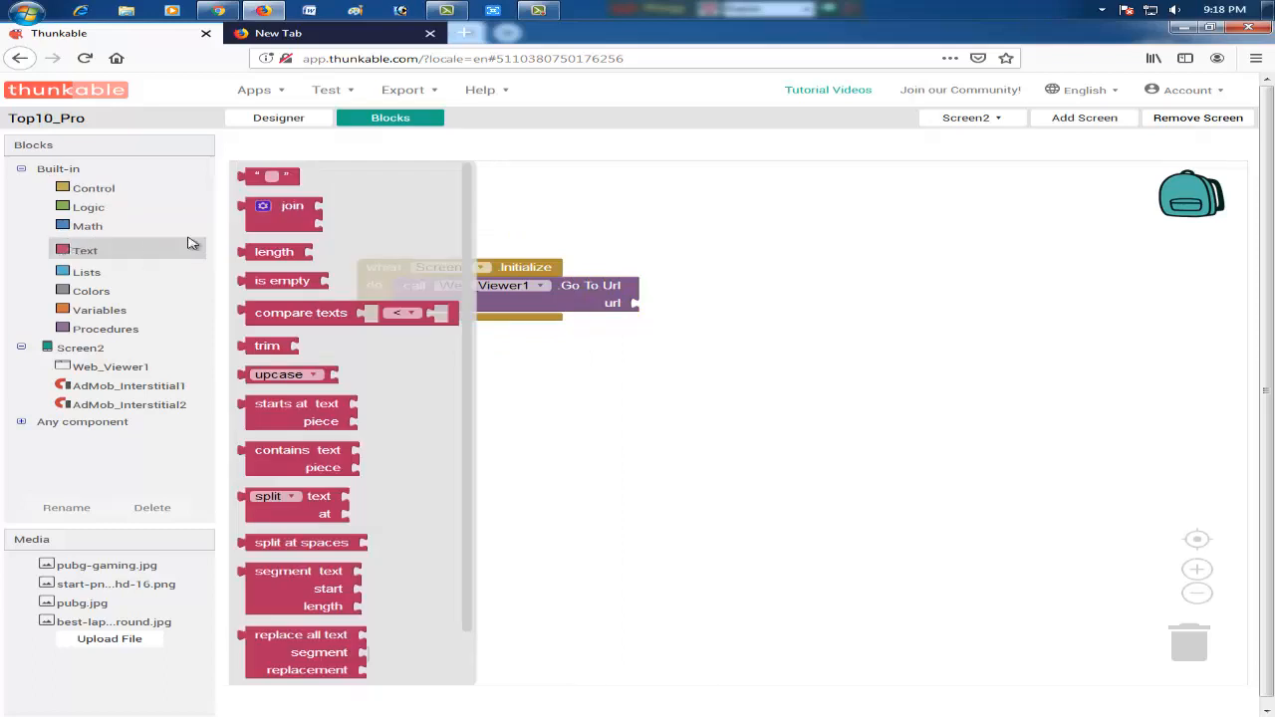
click(277, 184)
drag(277, 184, 666, 304)
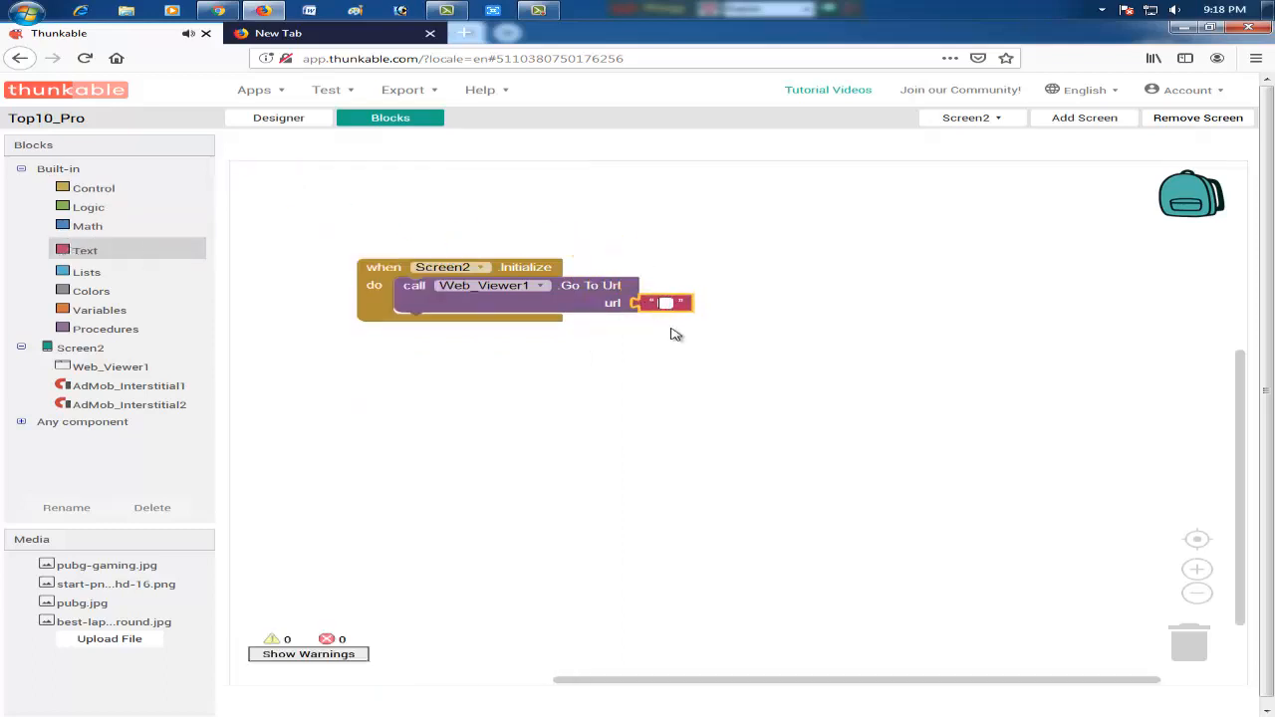
click(666, 304)
click(279, 123)
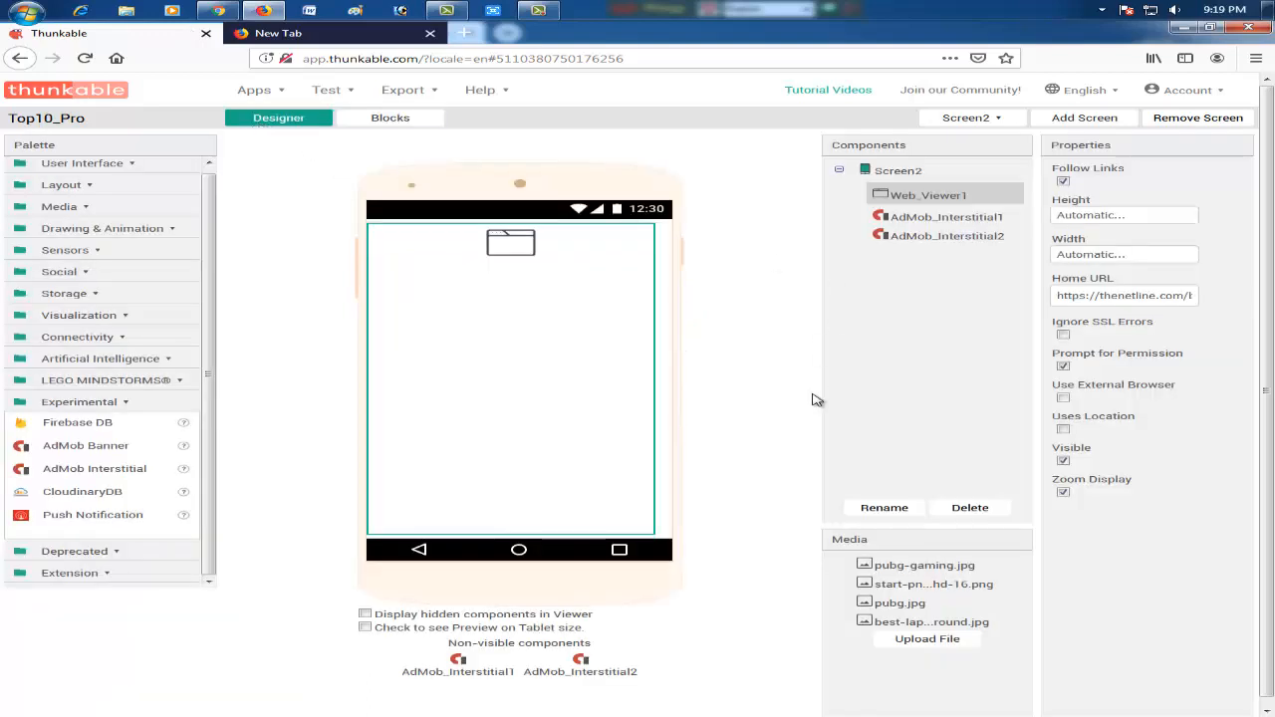
click(1123, 297)
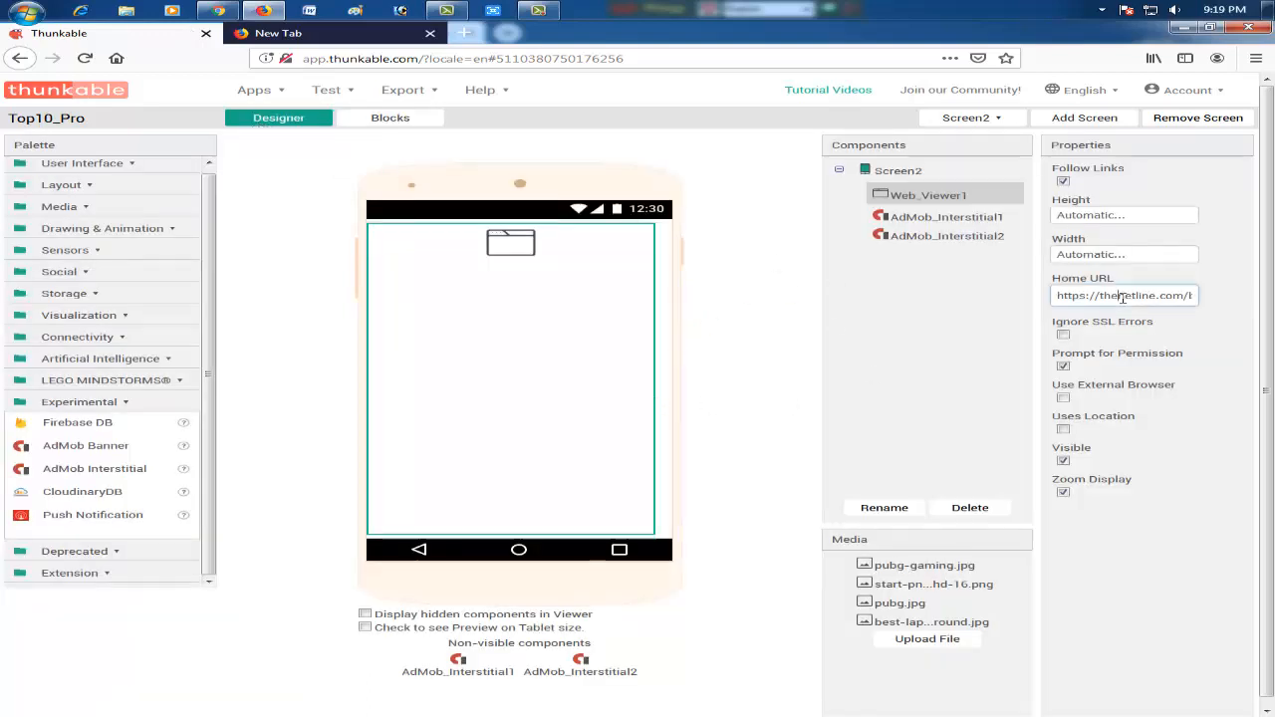
click(384, 120)
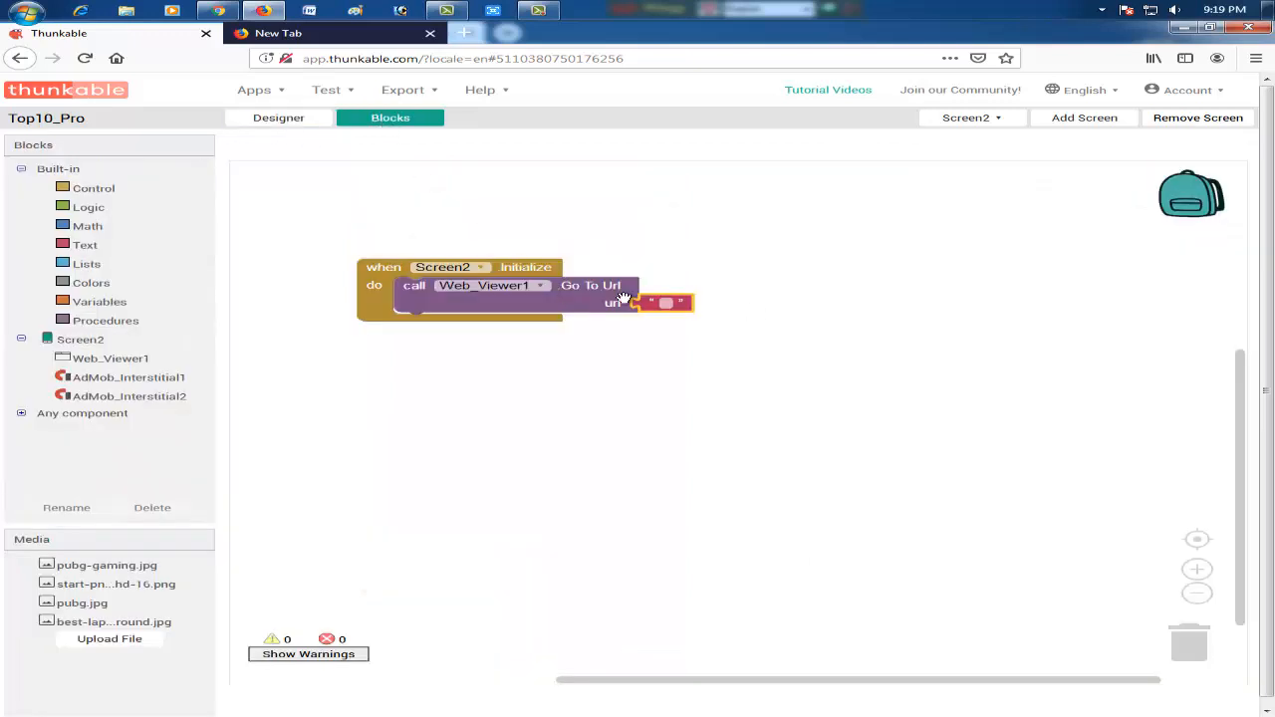
click(666, 303)
text(https://thenetline.com/best-pubg-mobile-players/)
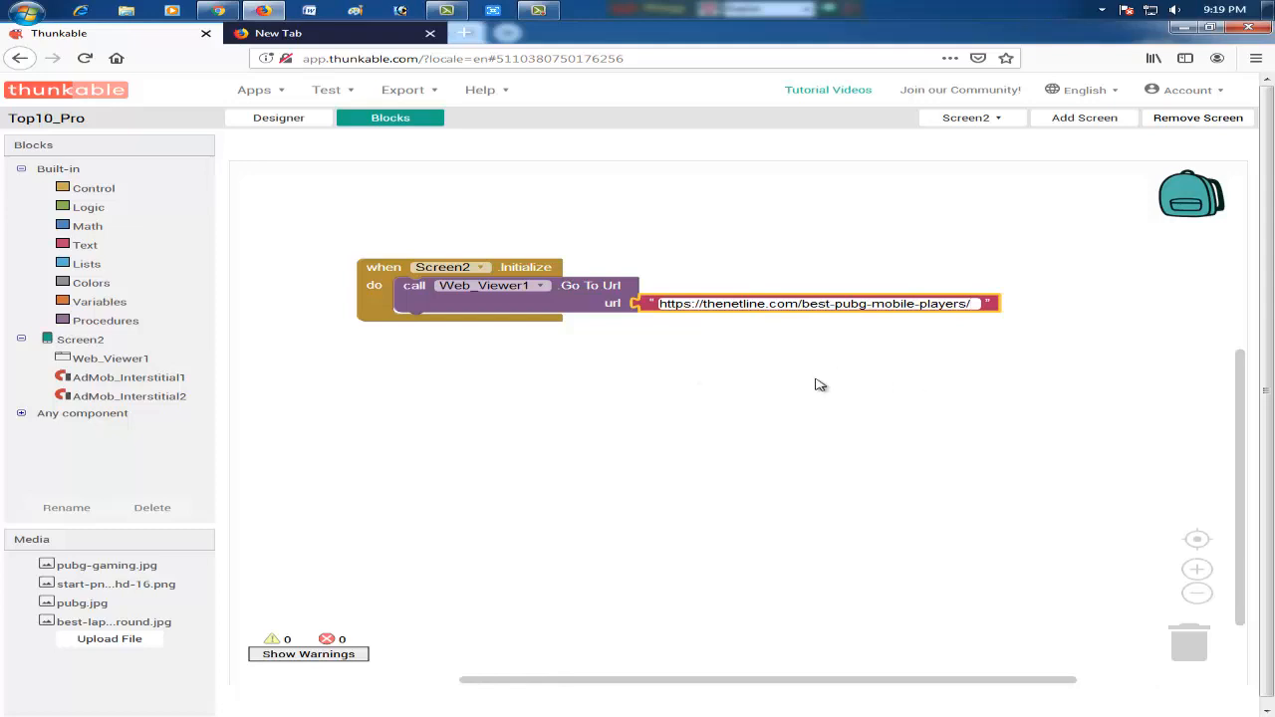
click(815, 385)
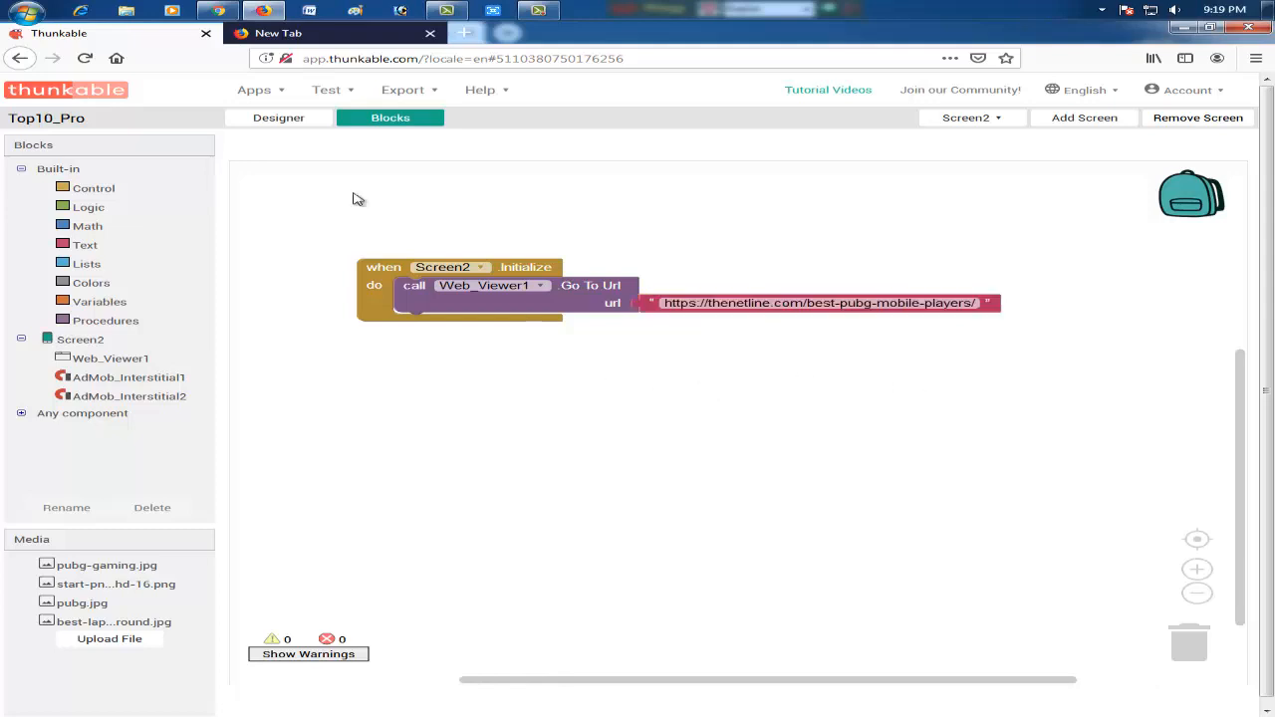
Add an AdMob_Interstitial1 Load Ad call below the Go To Url call in Screen2's Initialize event.
click(294, 125)
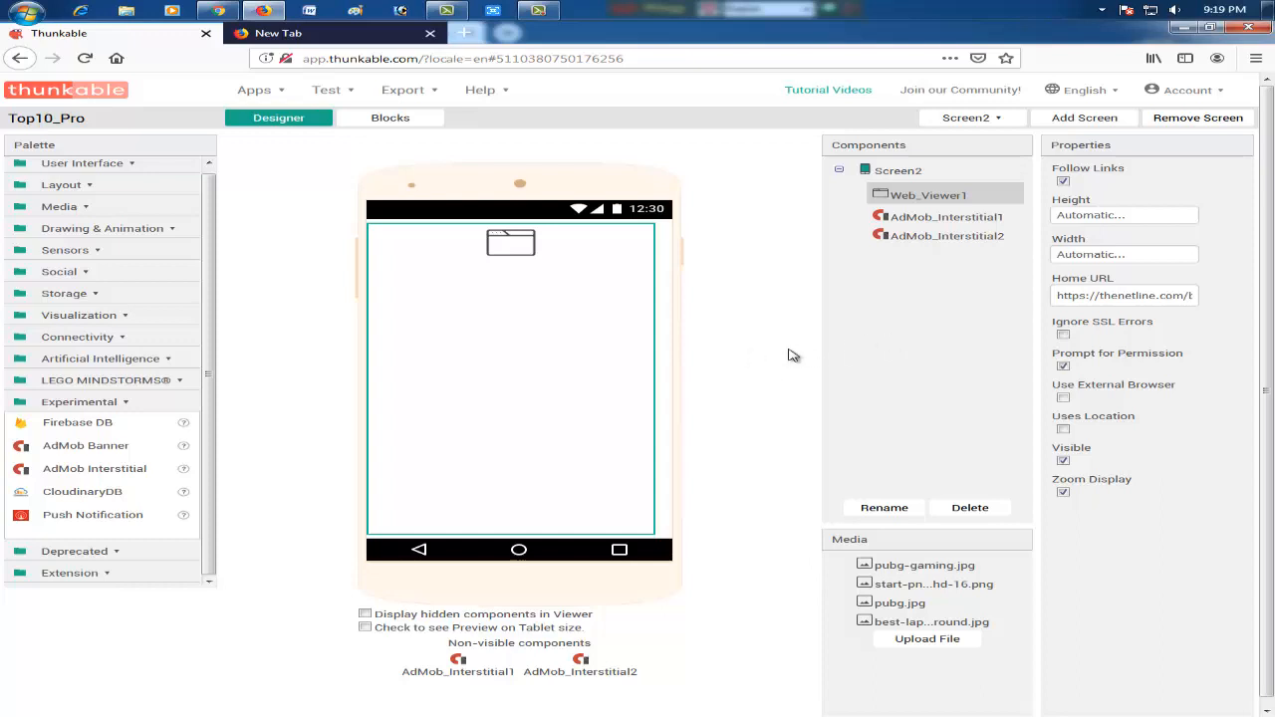
click(393, 118)
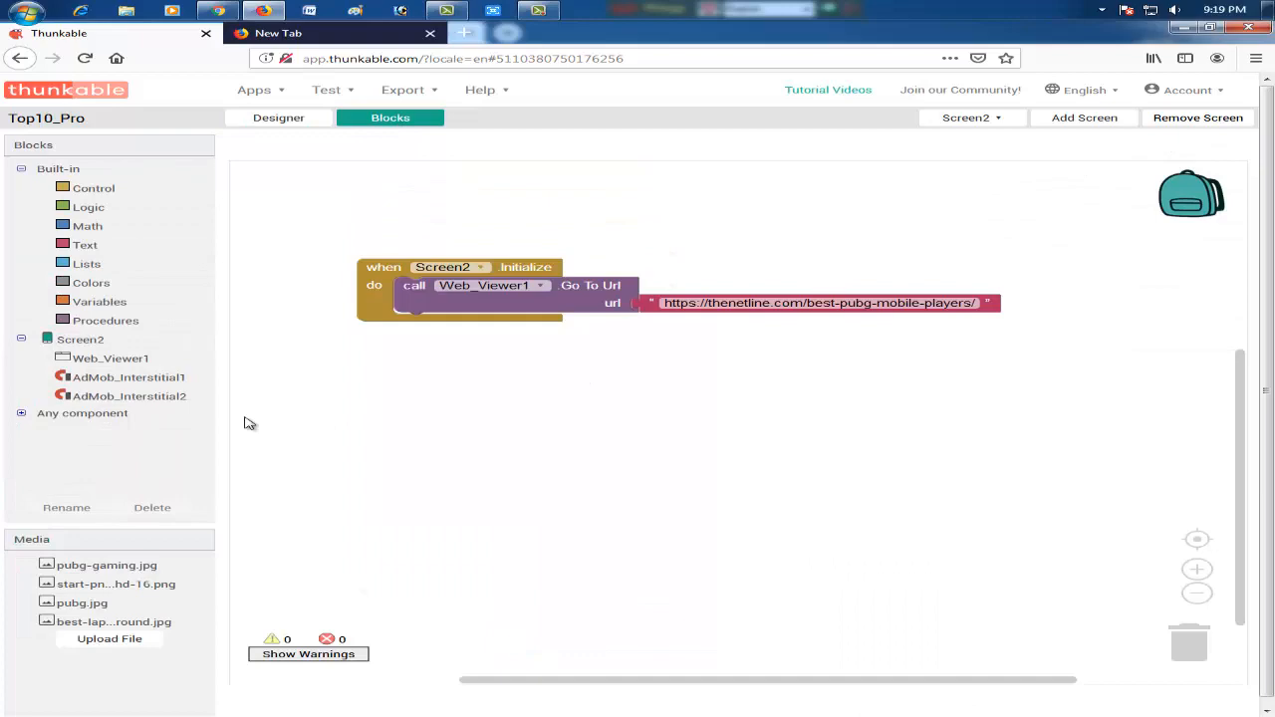
click(104, 383)
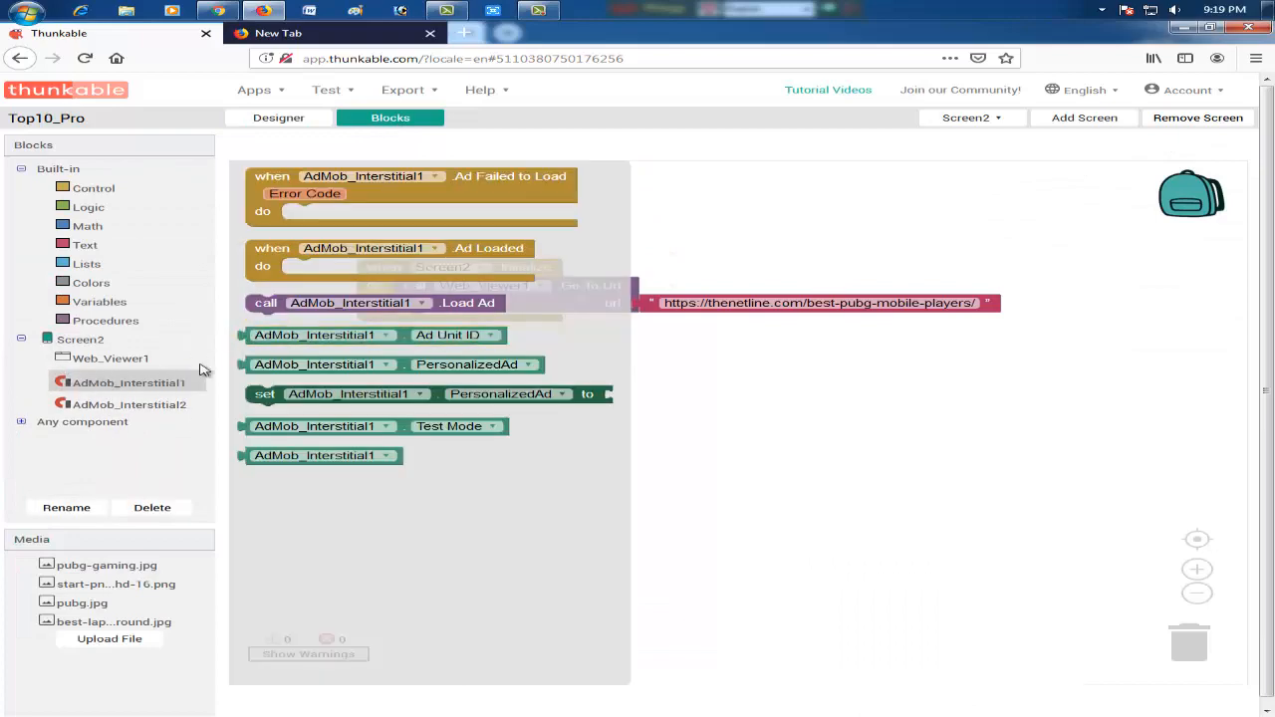
drag(262, 305, 409, 342)
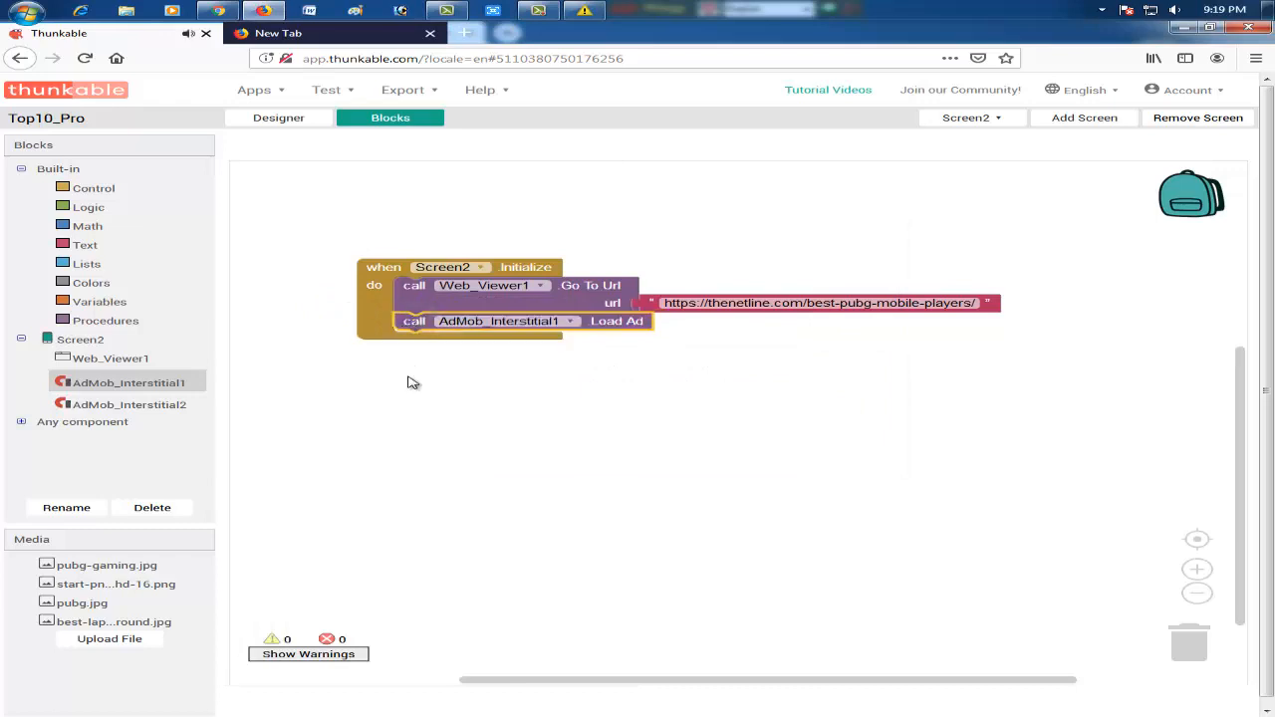
Add an AdMob_Interstitial2 Load Ad call below the AdMob_Interstitial1 call in Screen2's Initialize event.
click(149, 412)
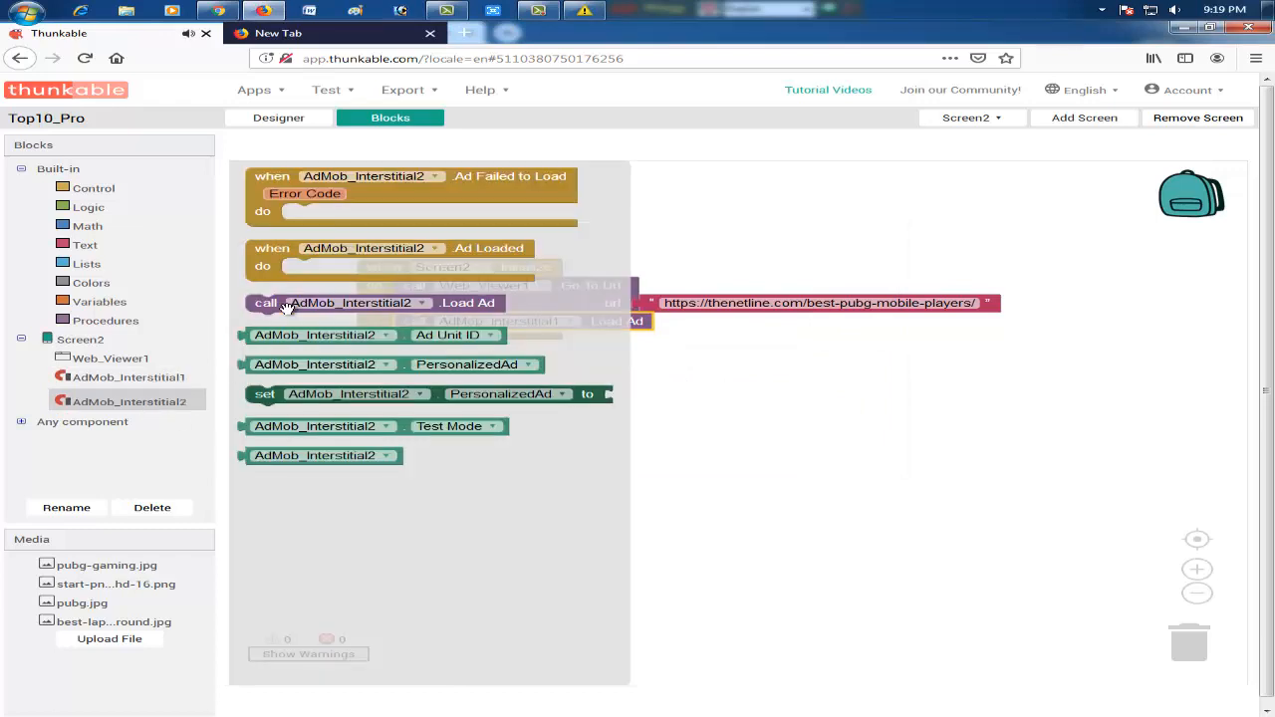
drag(262, 305, 415, 342)
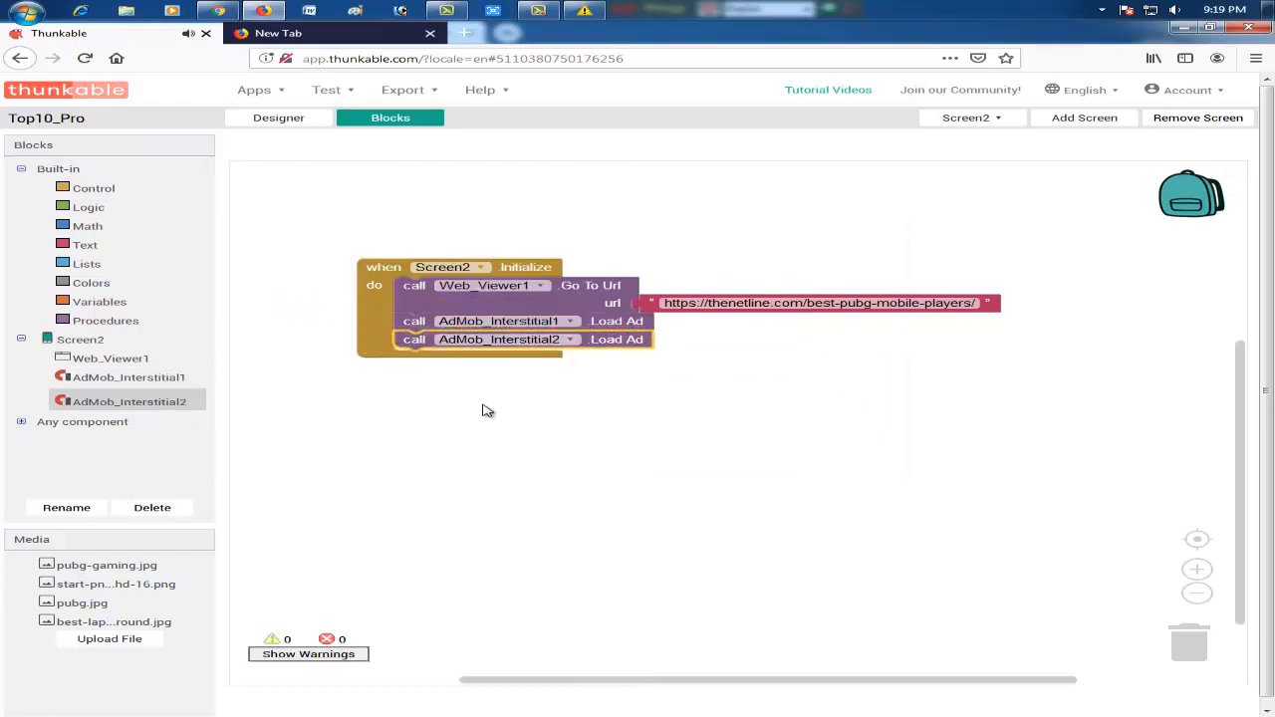
Review the Screen1 and Screen2 layouts in the Designer, and skim the PUBG Mobile players article in Chrome.
click(285, 120)
click(941, 121)
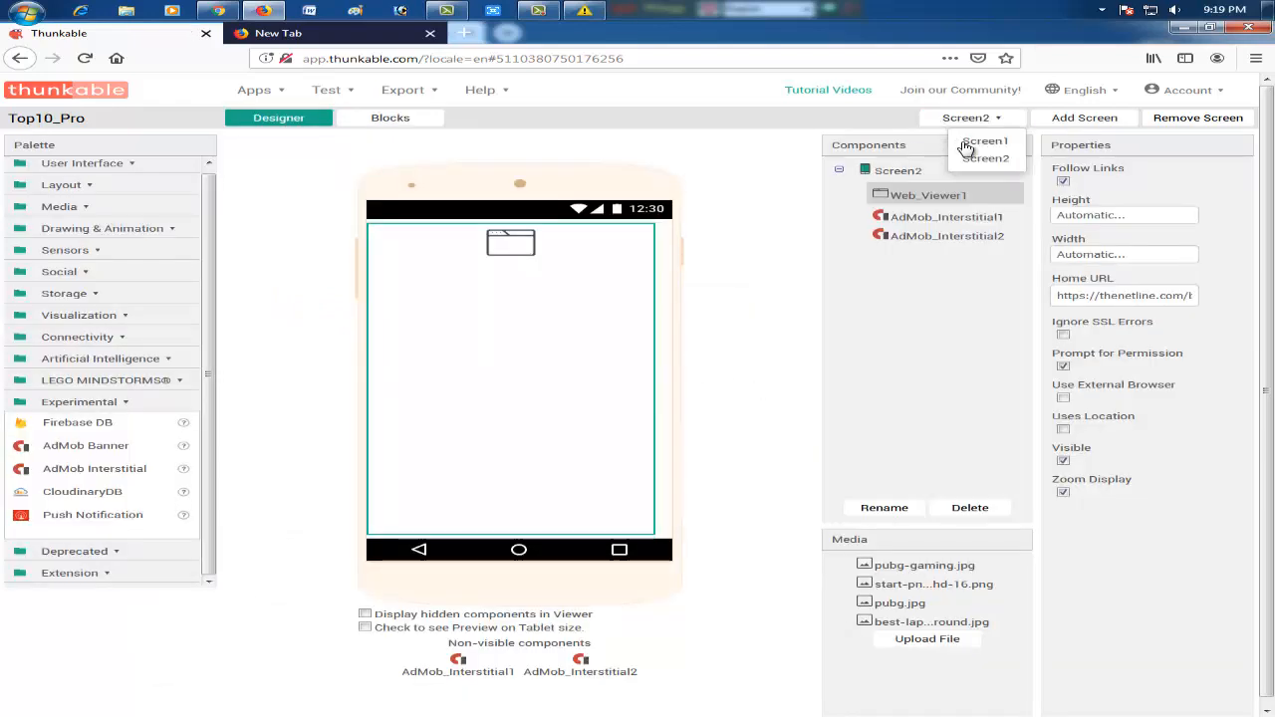
click(959, 144)
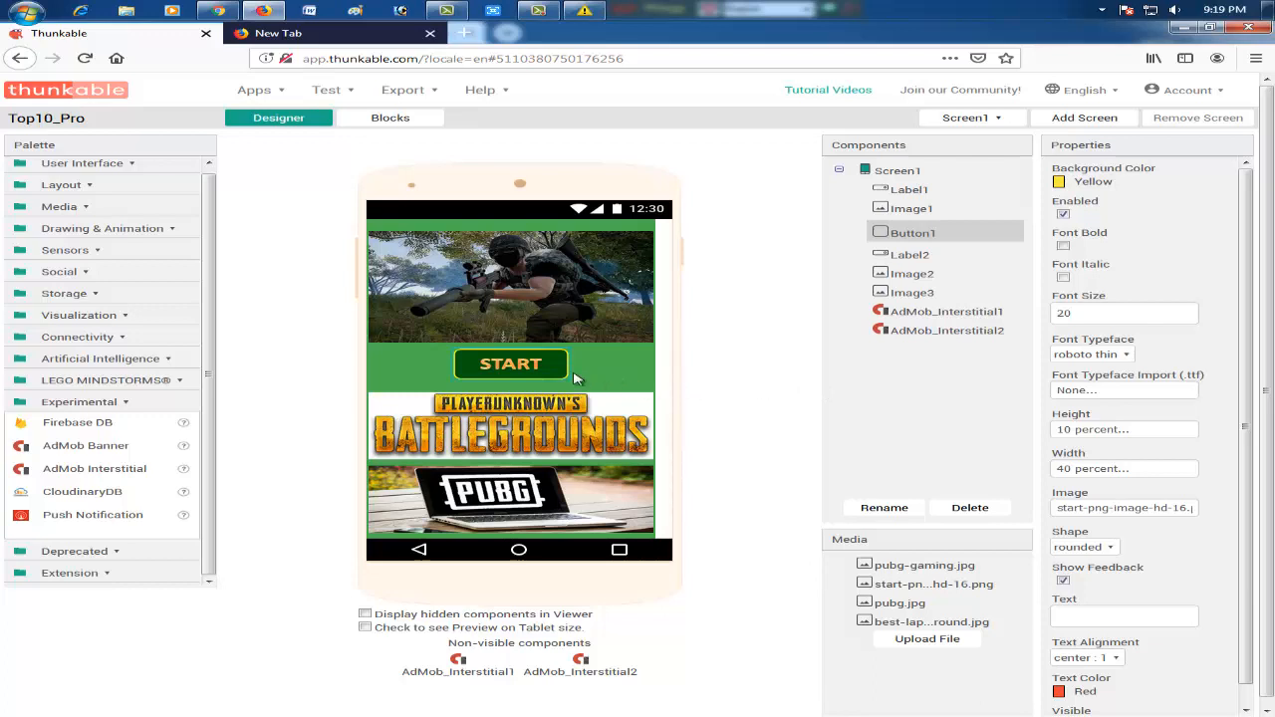
click(966, 117)
click(989, 159)
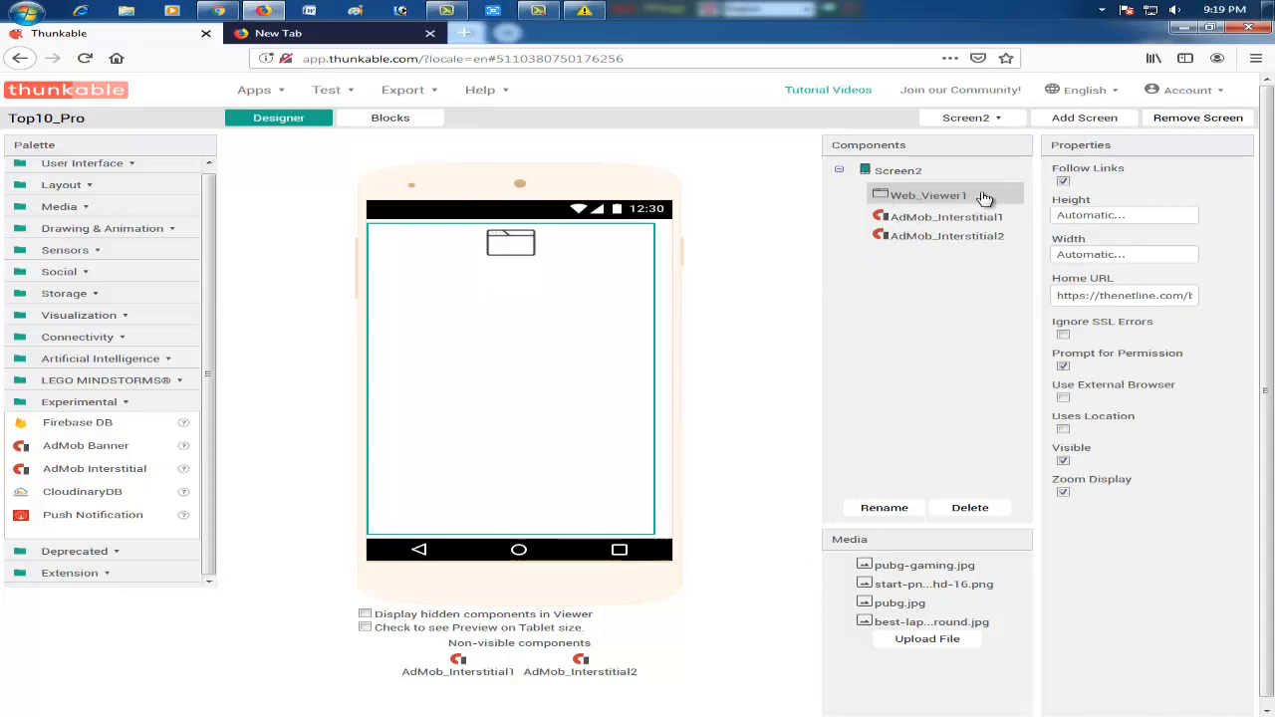
click(221, 12)
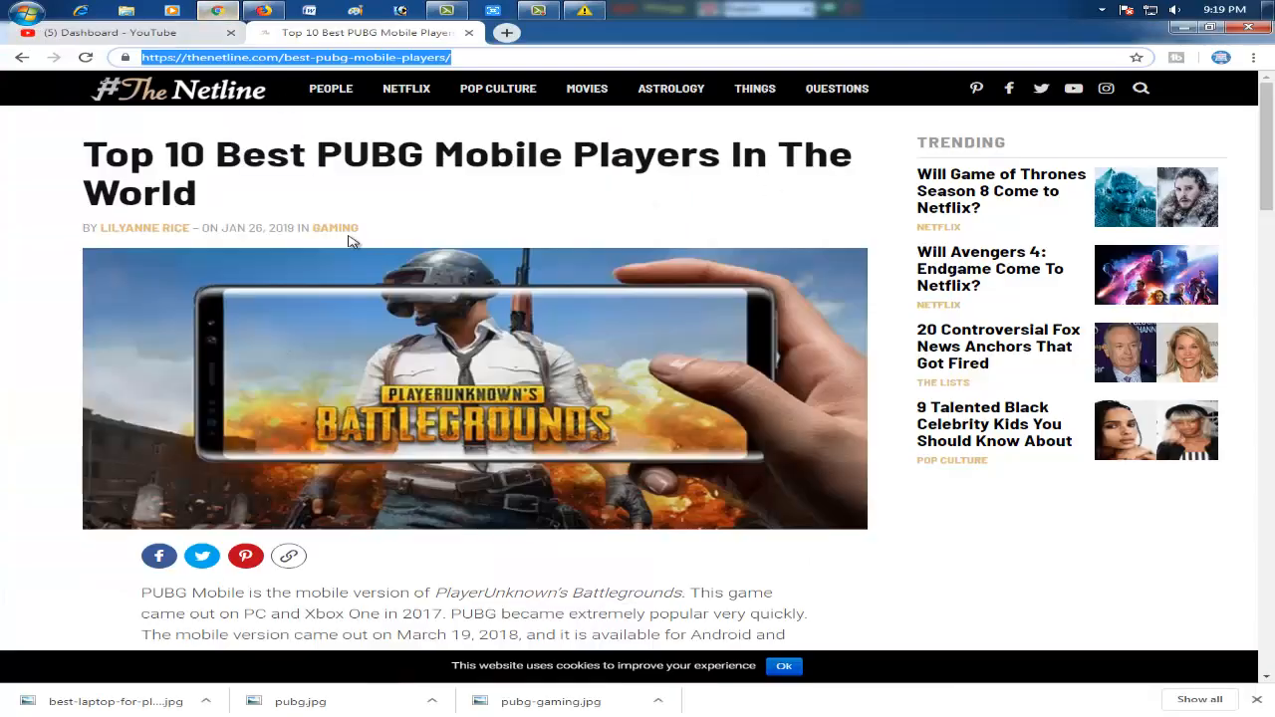
scroll(289, 393, down, 10)
scroll(286, 396, down, 12)
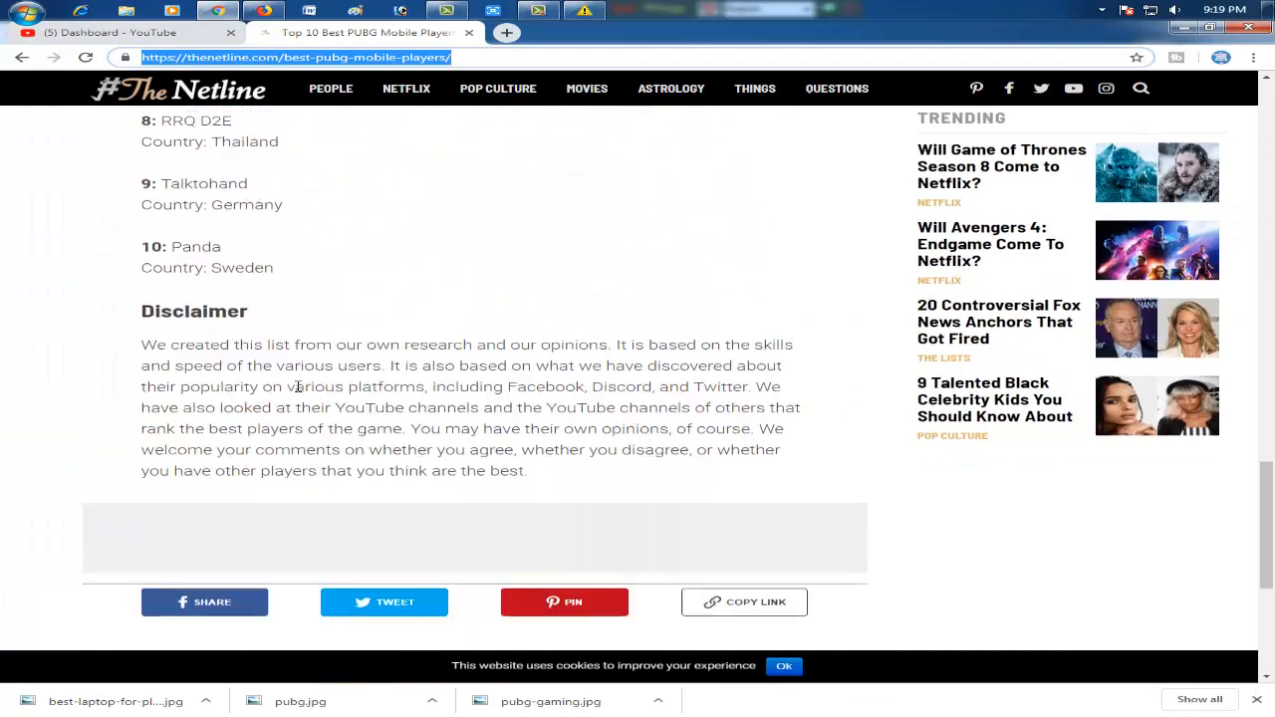
scroll(280, 342, up, 11)
scroll(289, 299, up, 5)
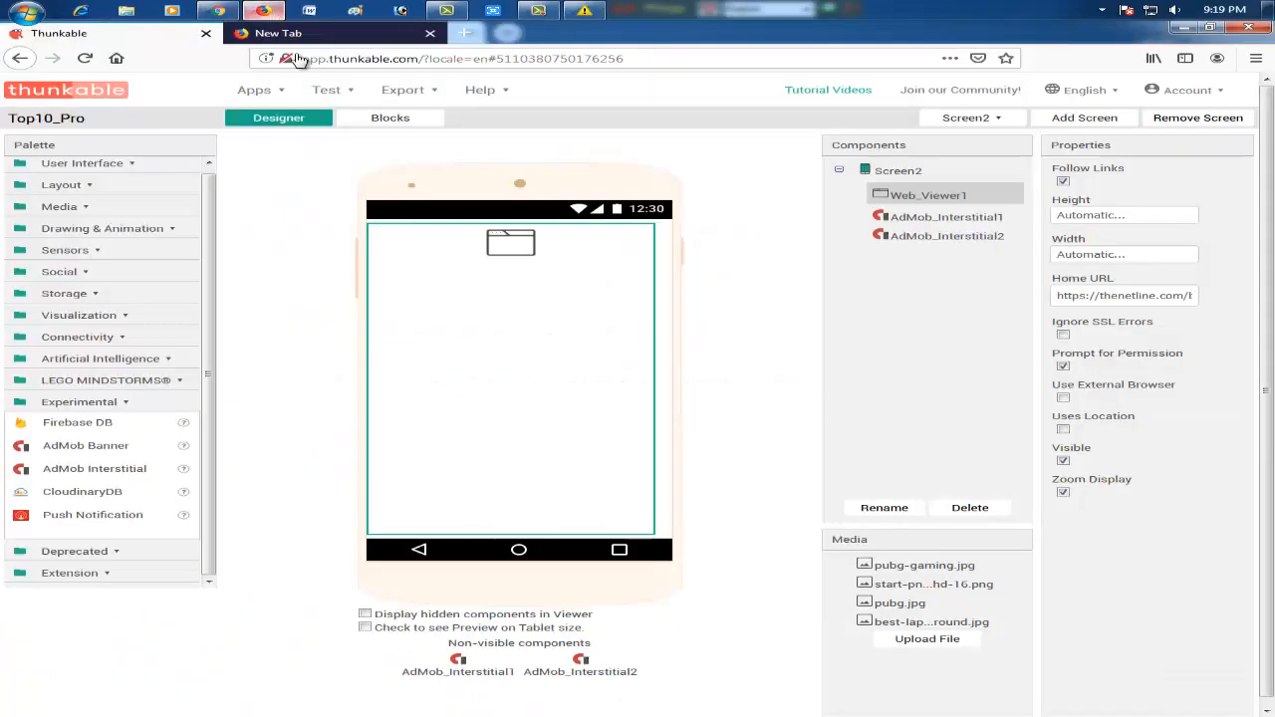
click(263, 11)
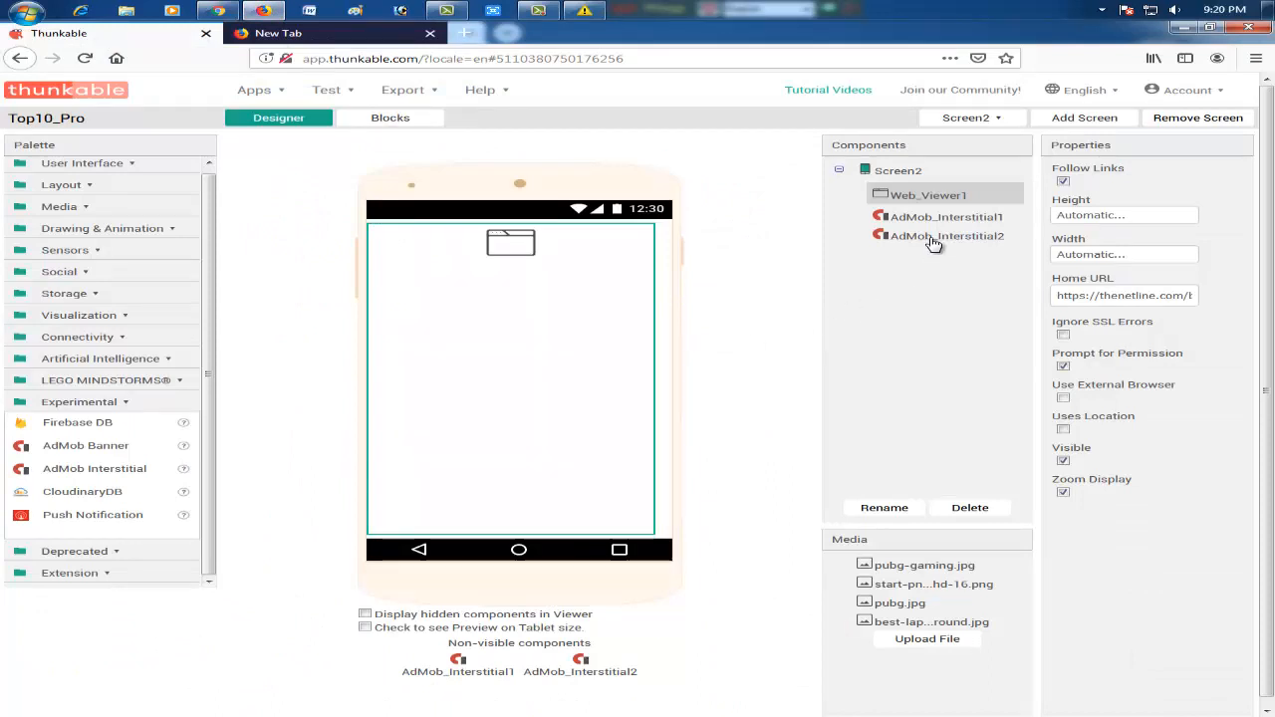
Turn off Test Mode for AdMob_Interstitial1 and AdMob_Interstitial2 on Screen1.
click(968, 118)
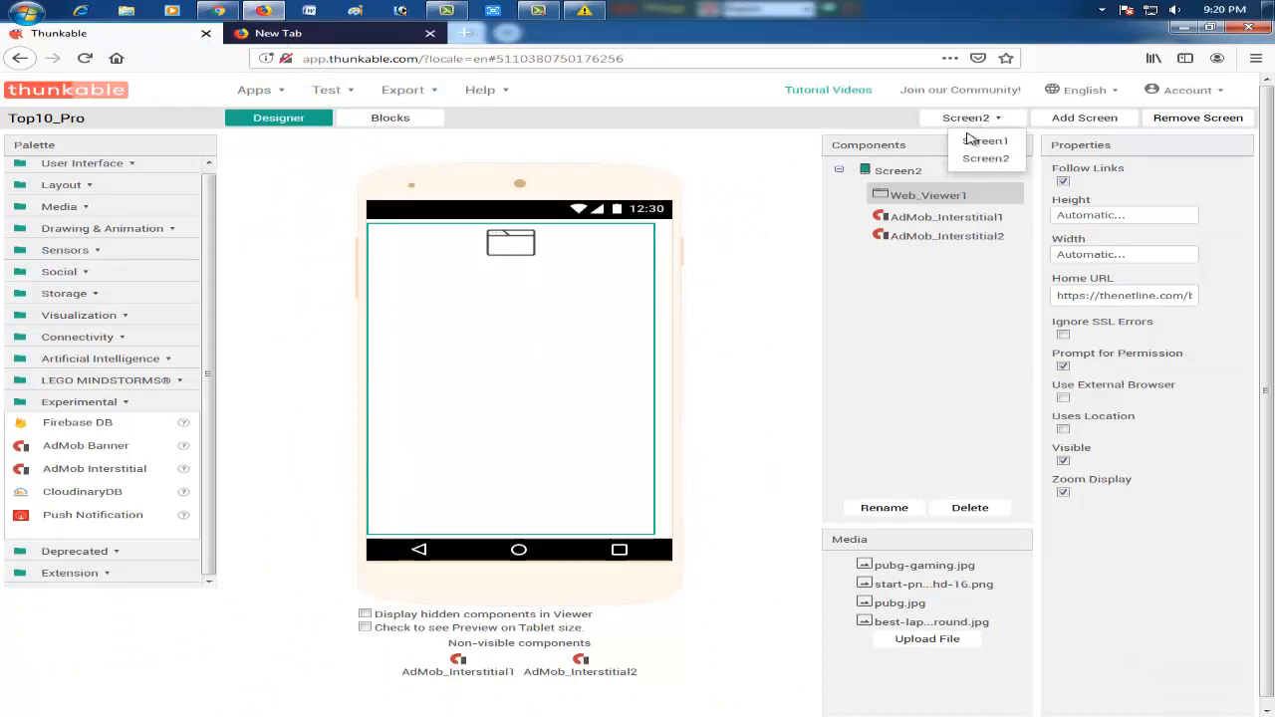
click(985, 143)
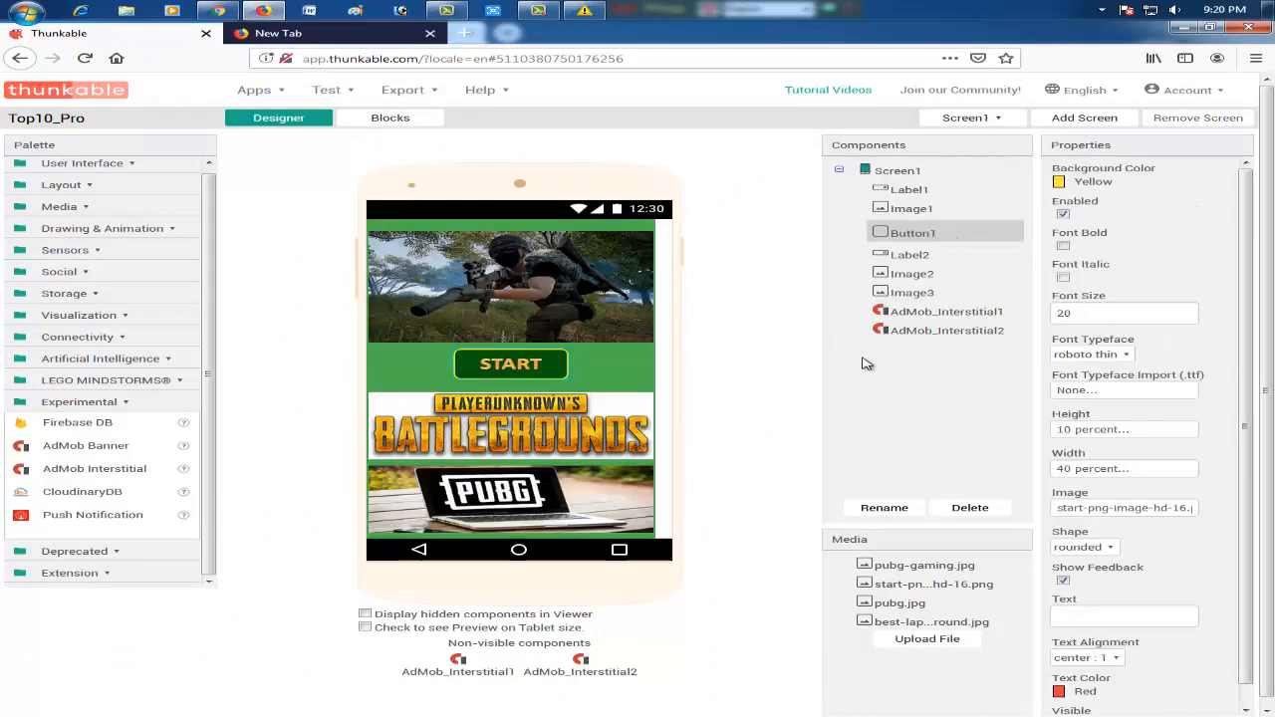
click(940, 315)
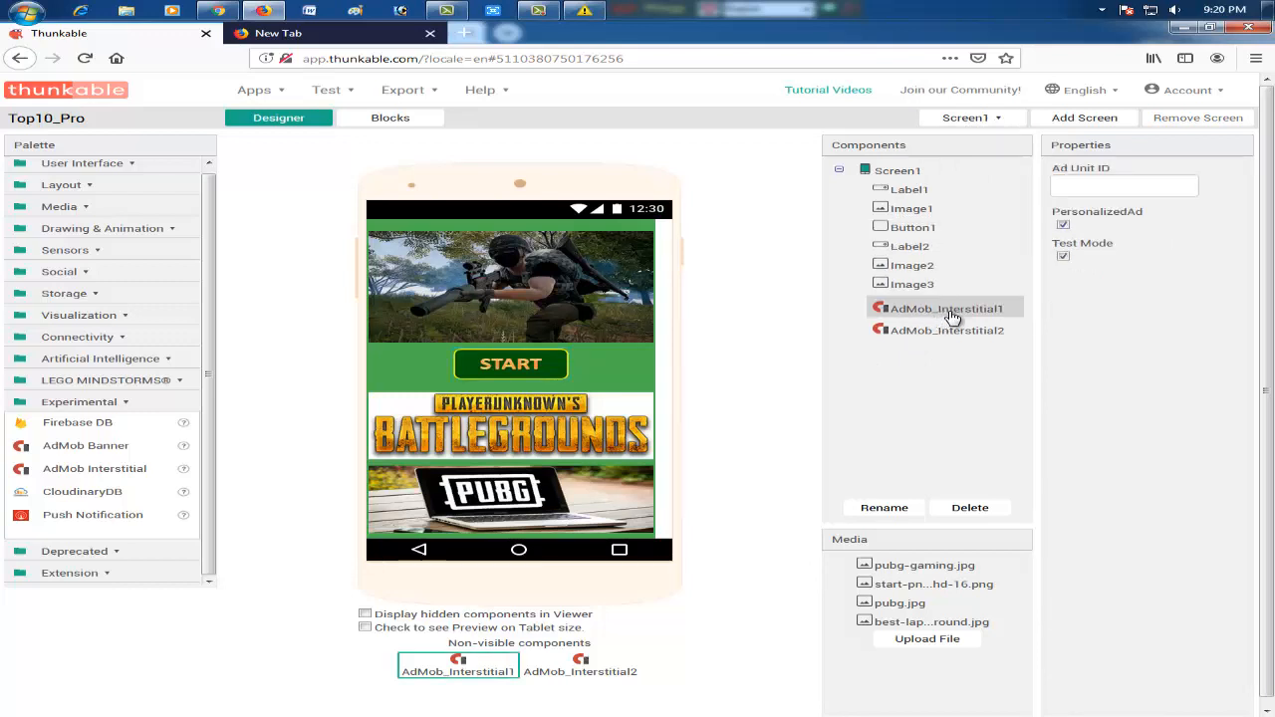
click(1063, 257)
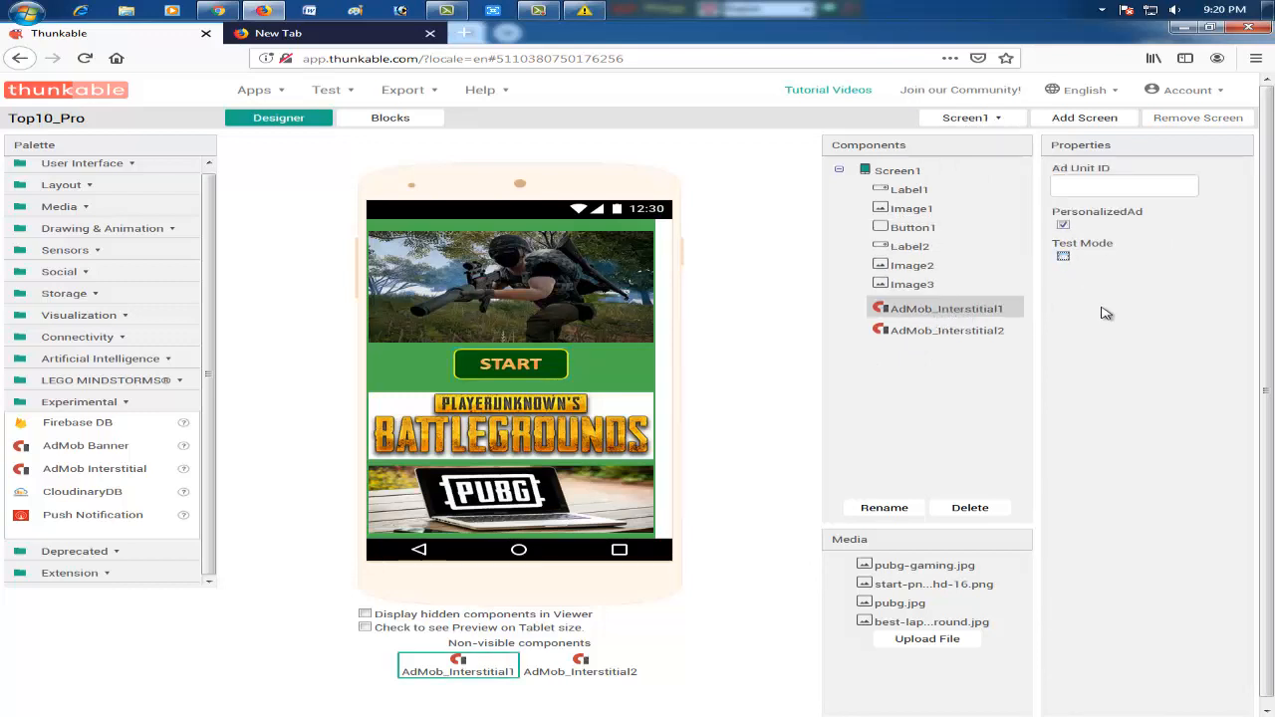
click(1119, 189)
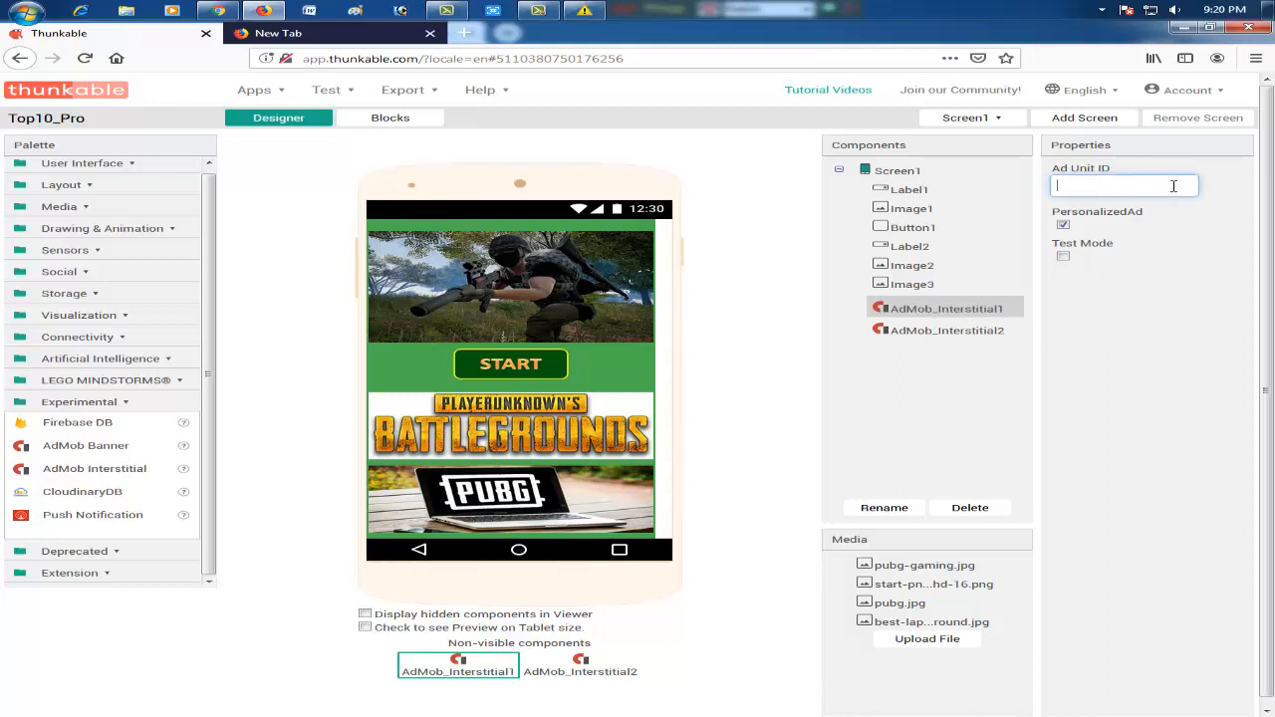
click(942, 337)
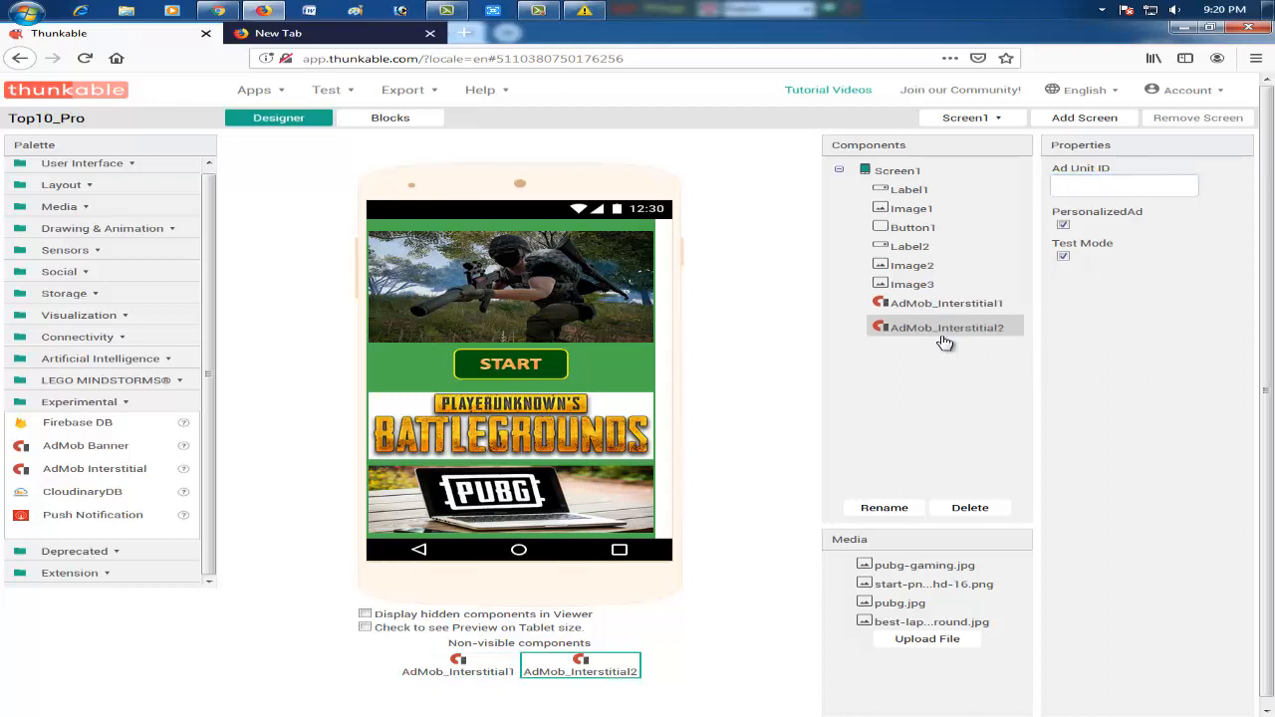
click(1063, 258)
click(1096, 190)
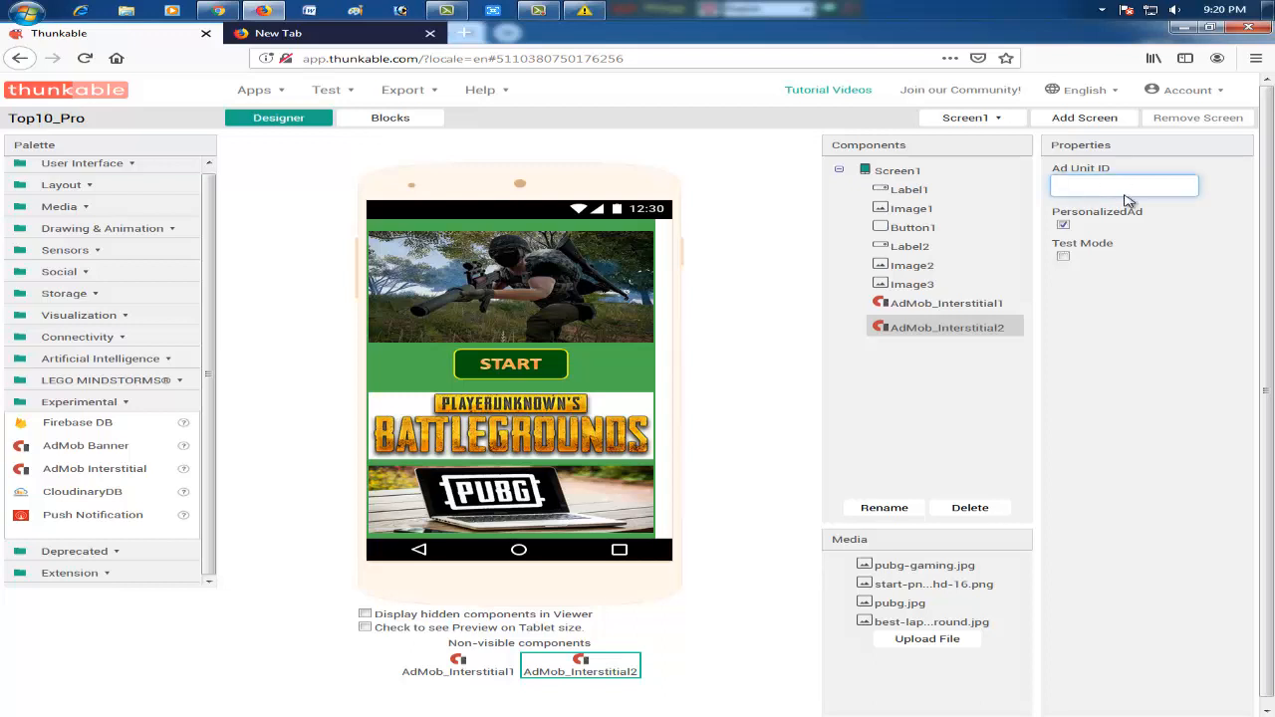
Turn off Test Mode for both AdMob interstitials on Screen2.
click(972, 118)
click(985, 160)
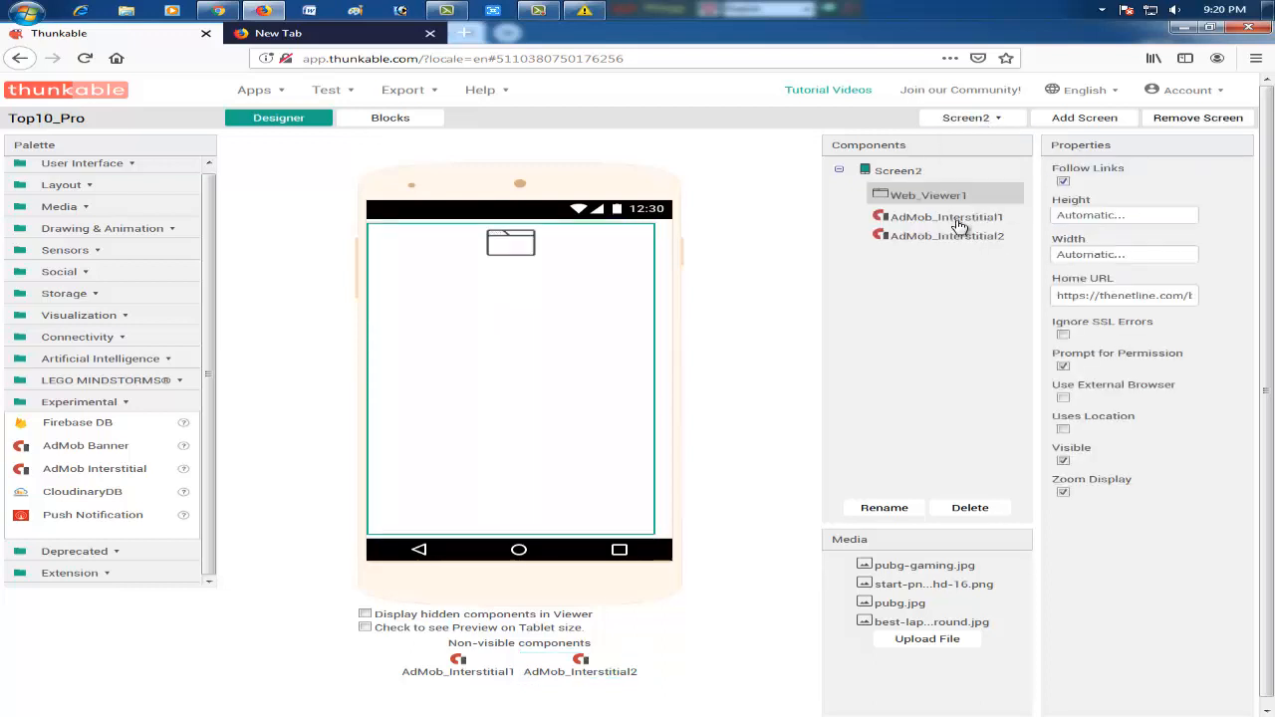
click(959, 218)
click(1065, 256)
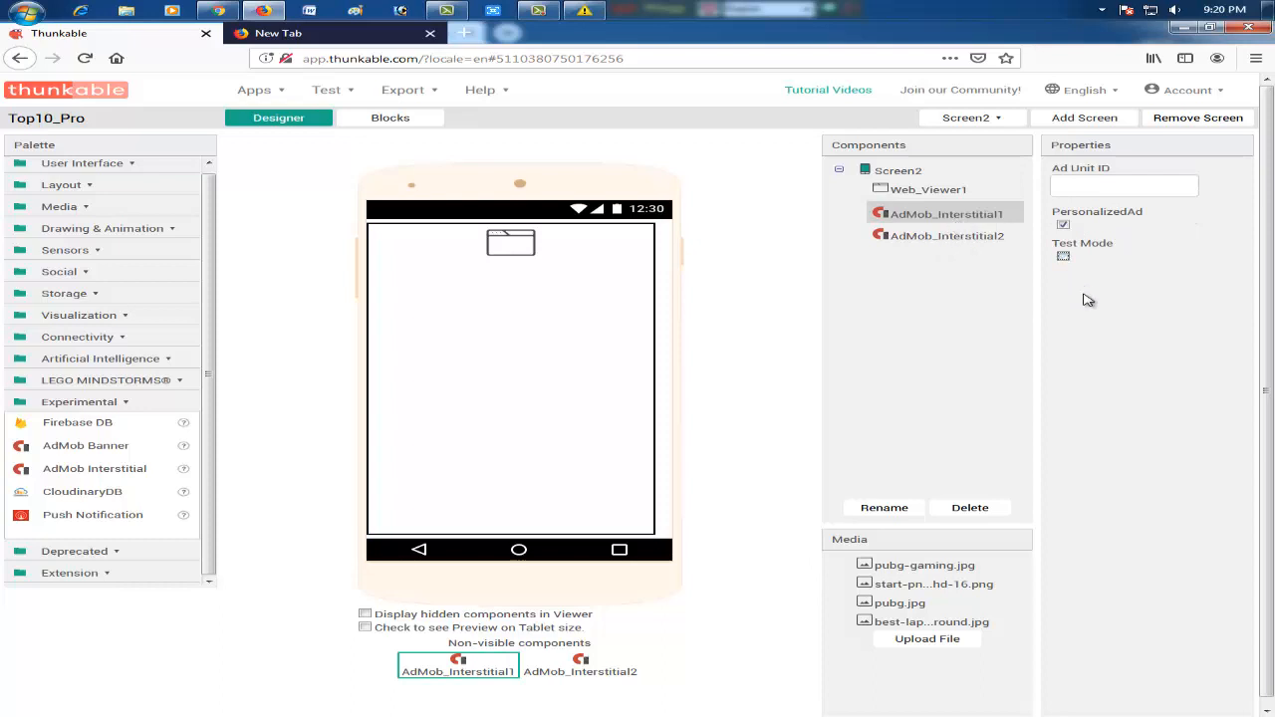
click(972, 239)
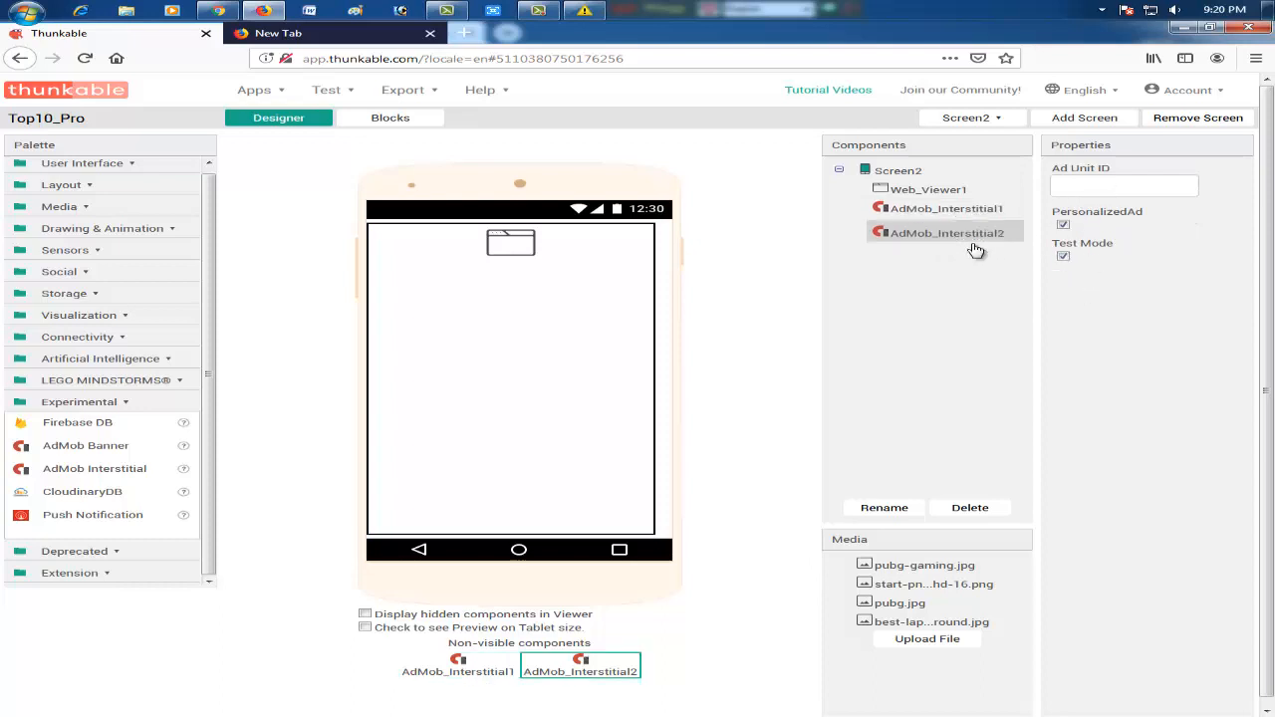
click(1064, 257)
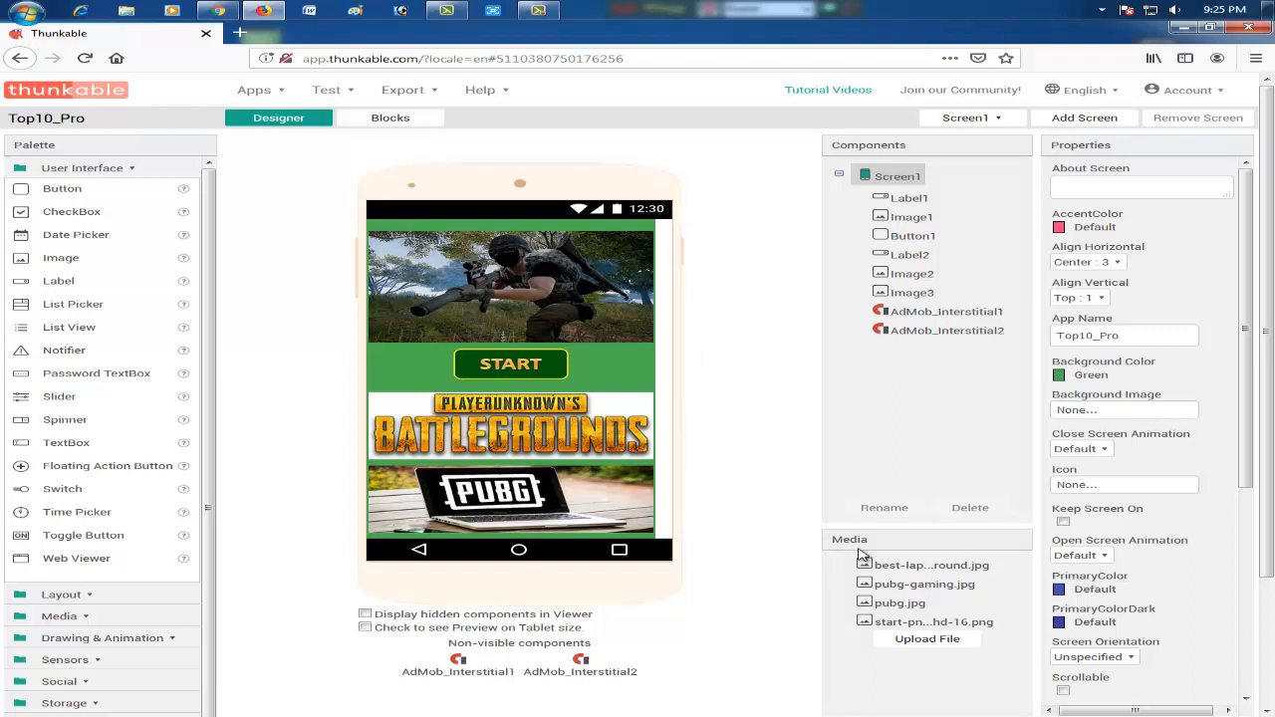
Set Screen1's App Name to Top10 Pro and keep the Background Image at None.
click(1139, 339)
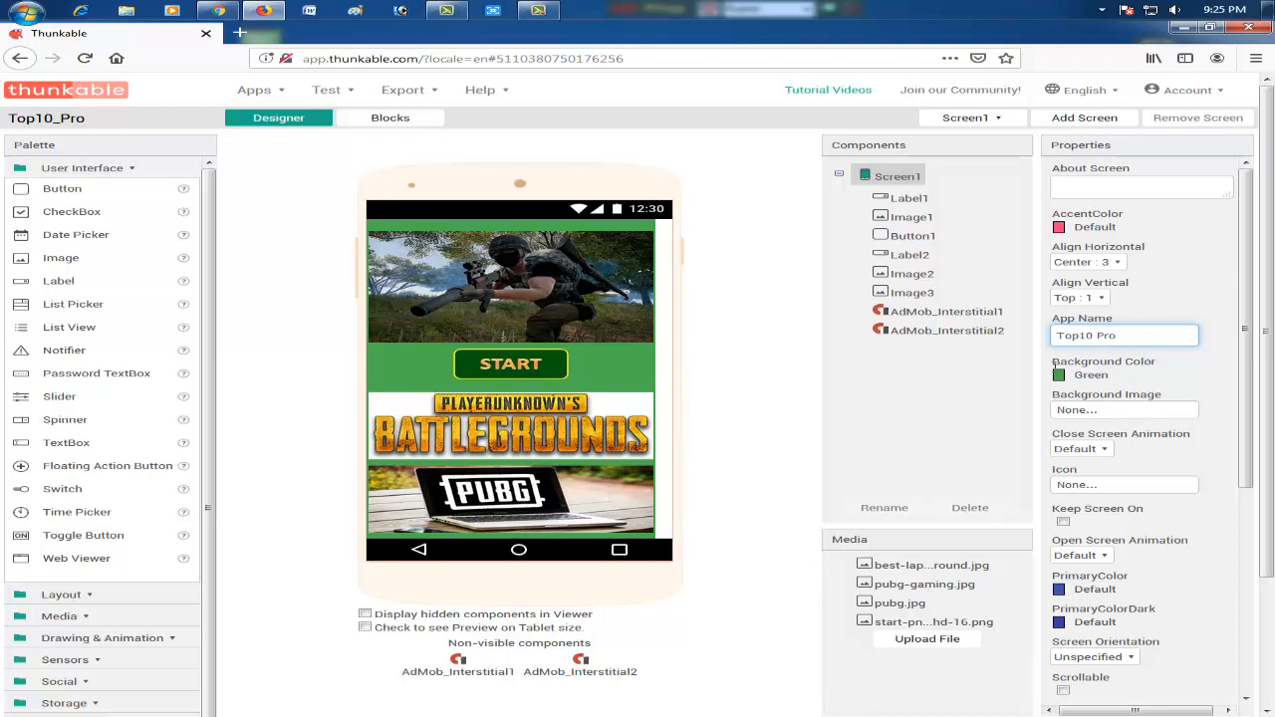
click(1100, 410)
click(1103, 540)
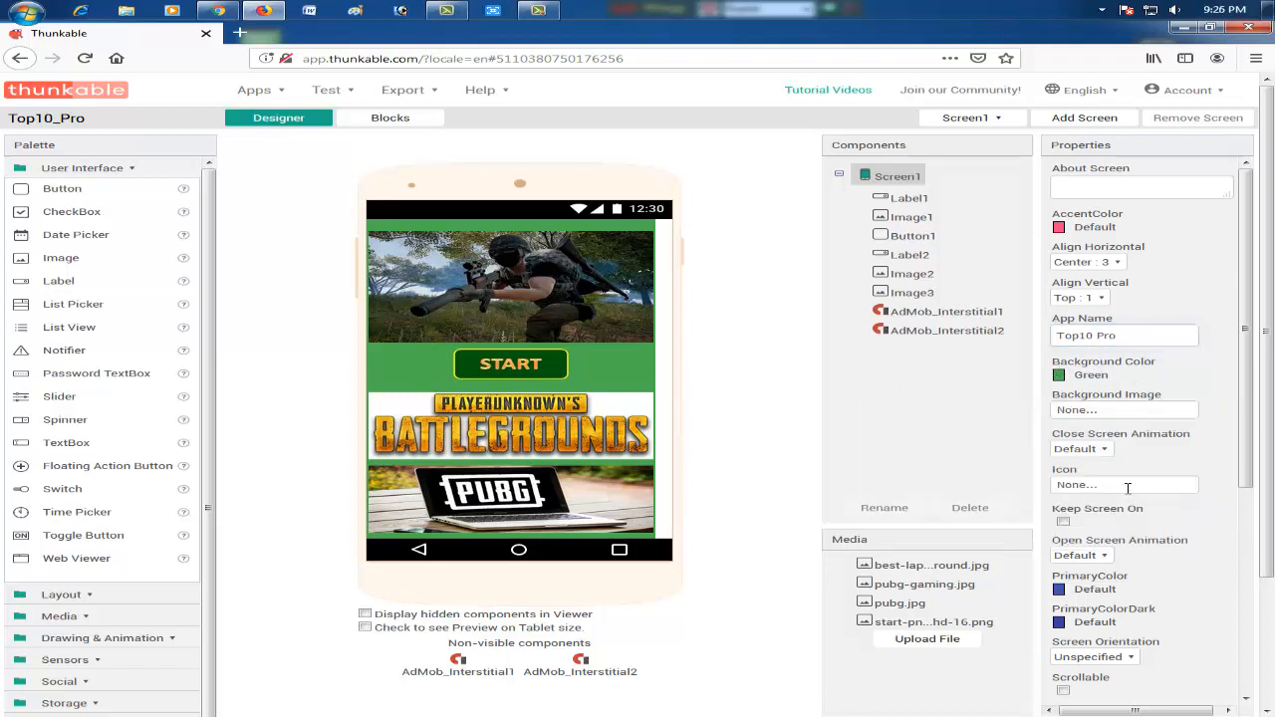
click(1120, 485)
click(1074, 596)
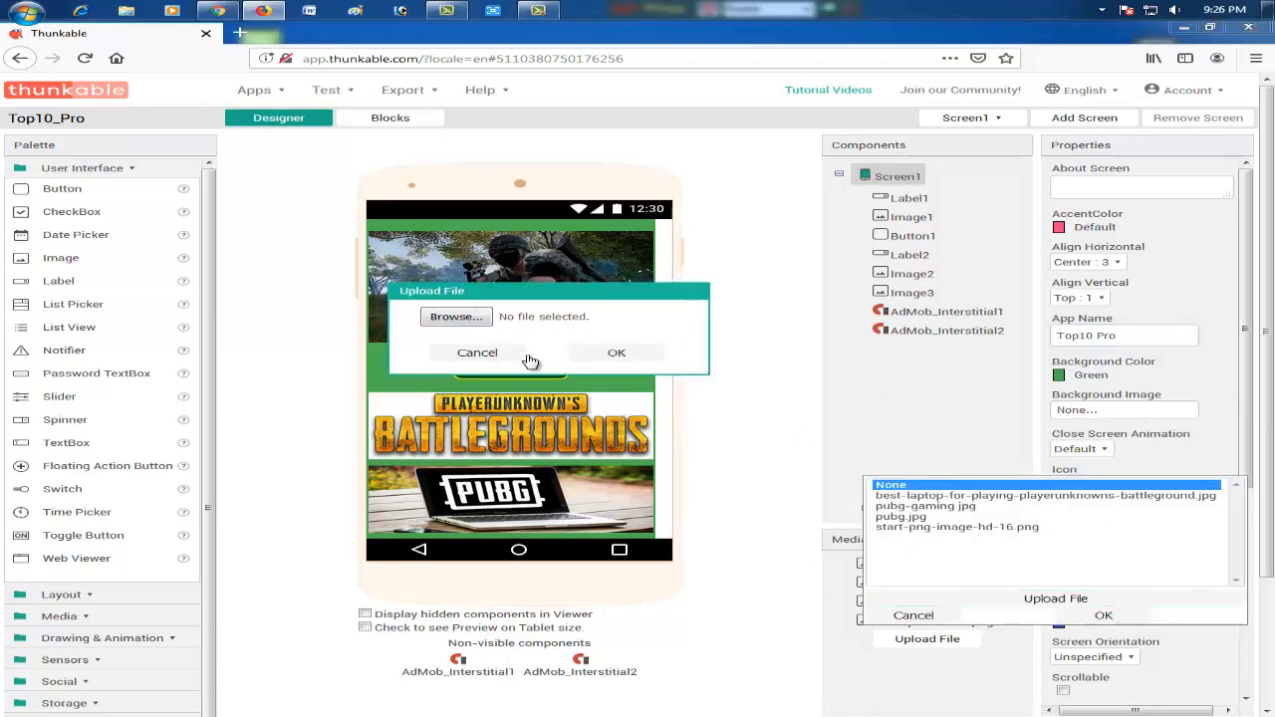
click(470, 318)
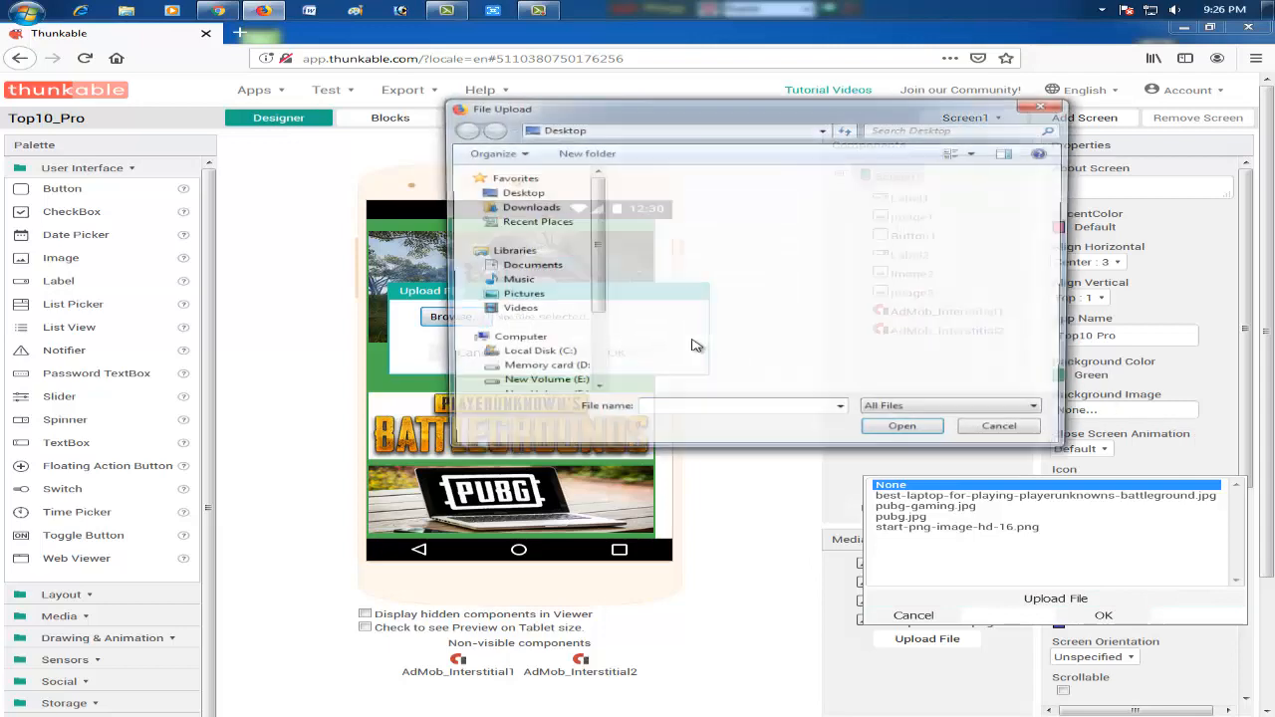
drag(1062, 198, 1046, 381)
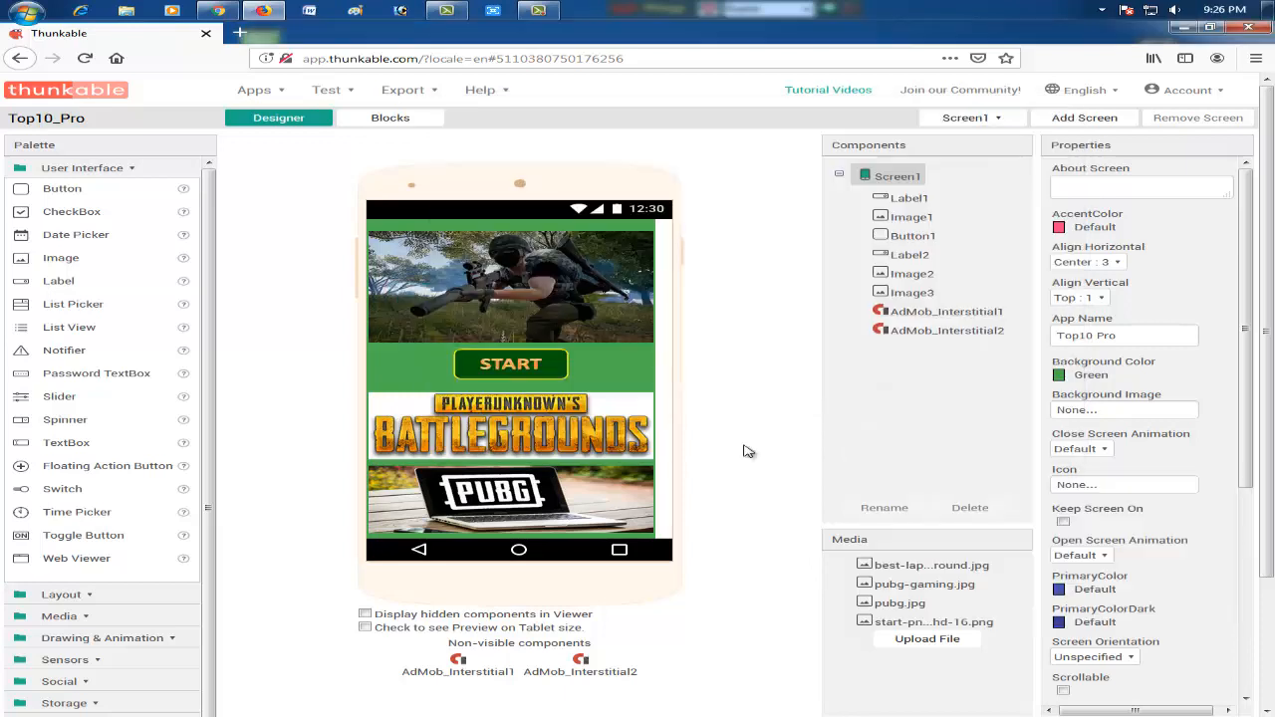
Look at the app export options for a QR code or an .apk saved to the computer.
click(407, 92)
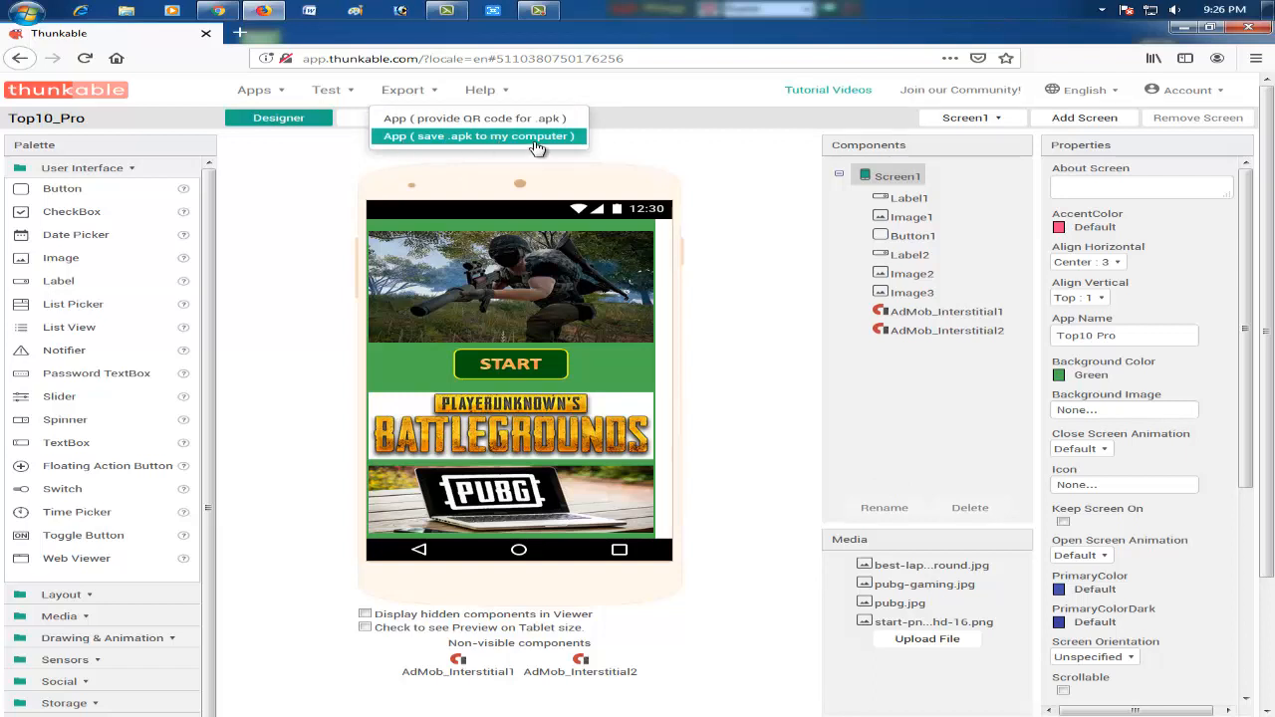
click(755, 314)
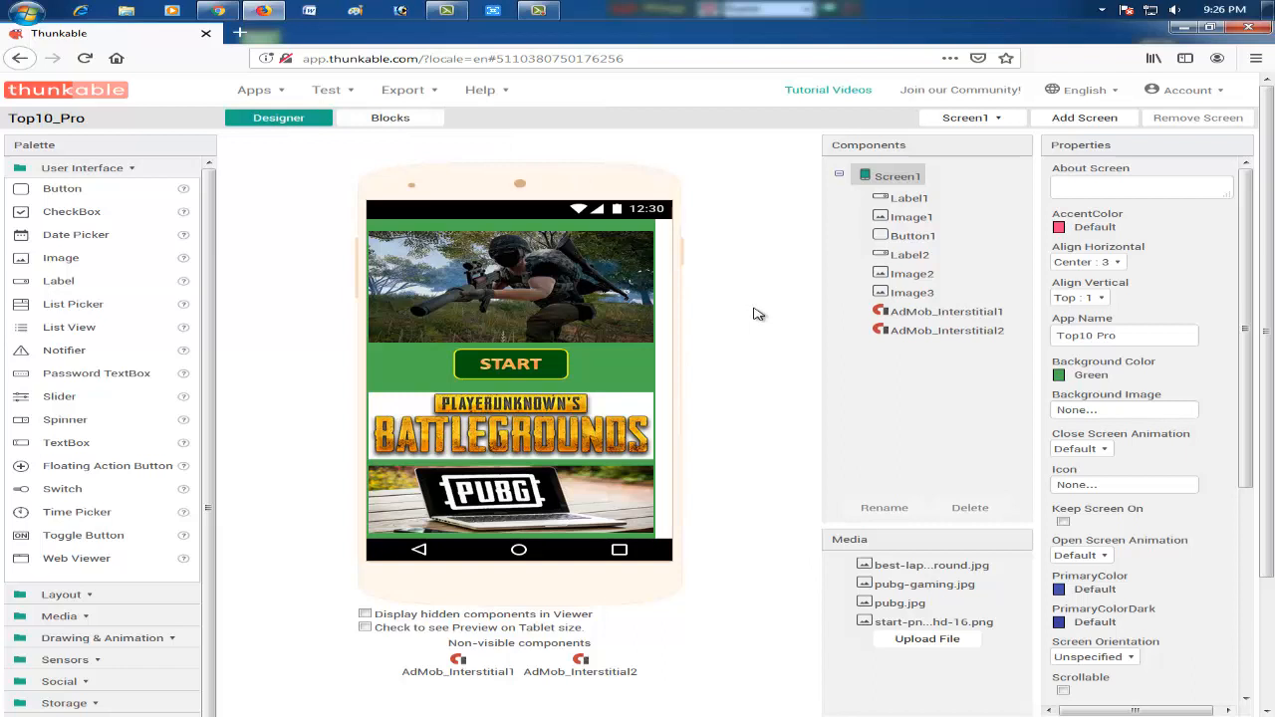